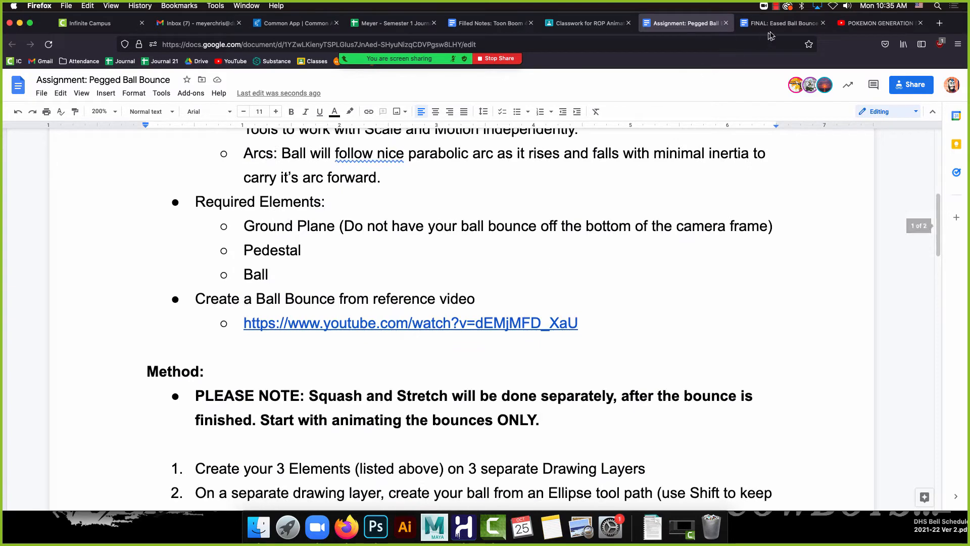
Close the Eased Ball Bounce document and read the Requirements and Required Elements sections of the Pegged Ball Bounce assignment
click(823, 23)
scroll(590, 283, up, 6)
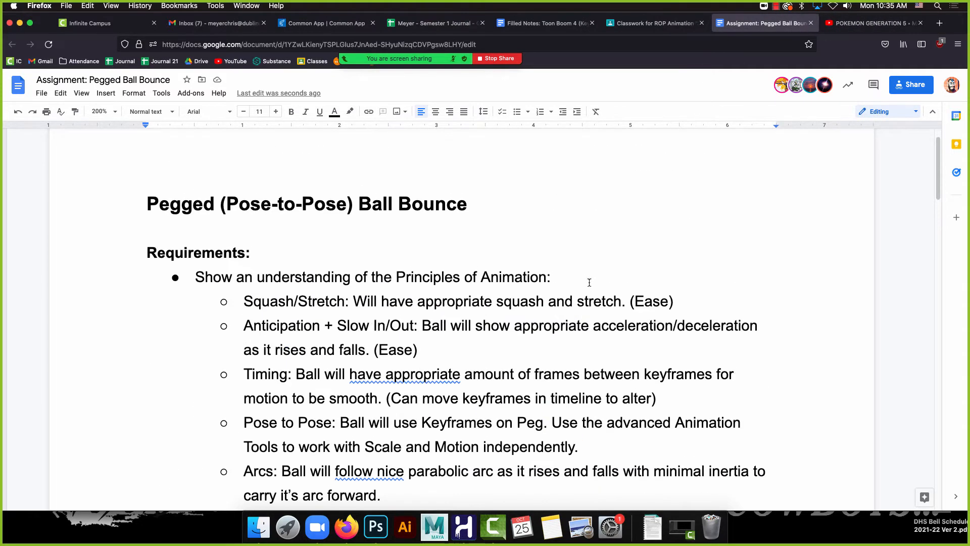
scroll(267, 170, down, 2)
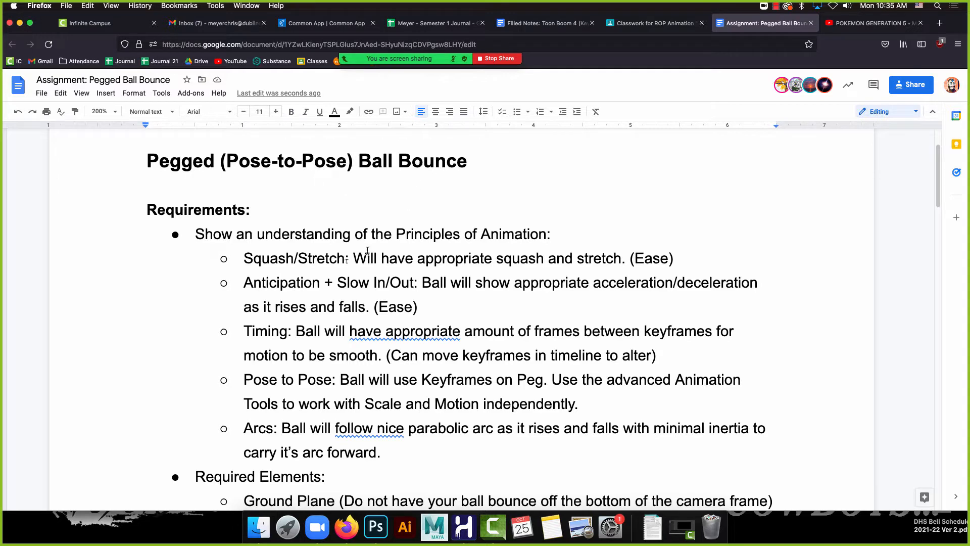
scroll(325, 272, down, 10)
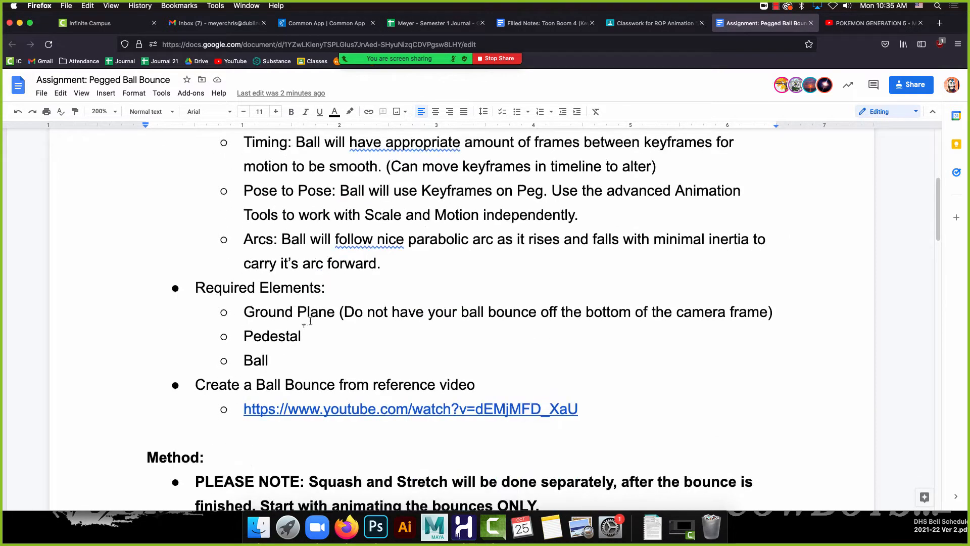
scroll(253, 328, up, 5)
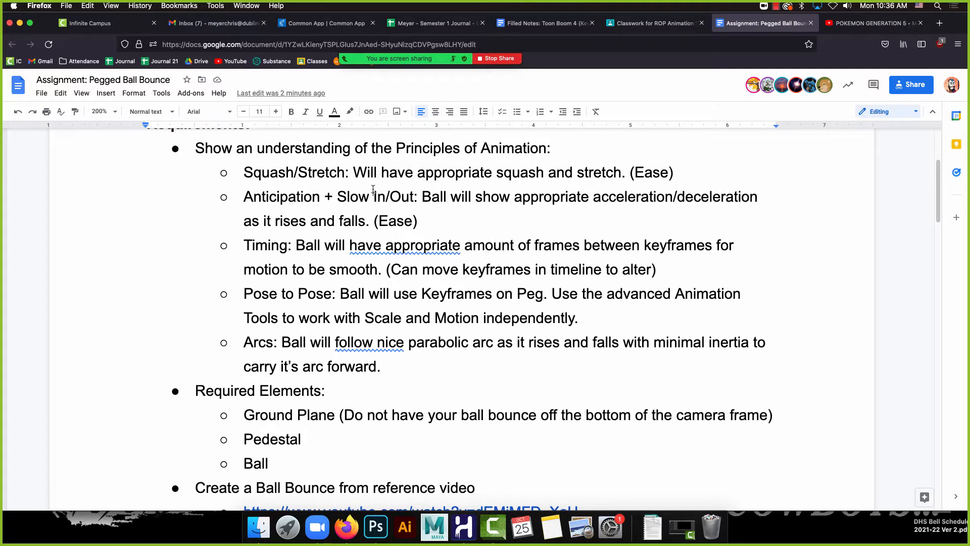
Review the assignment's Method steps and examine the bouncing ball reference image on page 2
scroll(373, 189, down, 10)
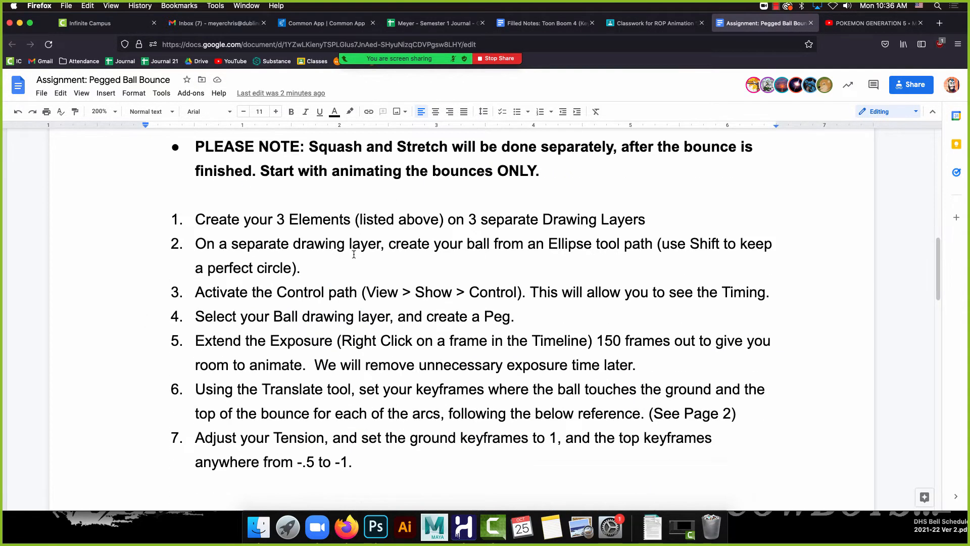
scroll(354, 254, down, 12)
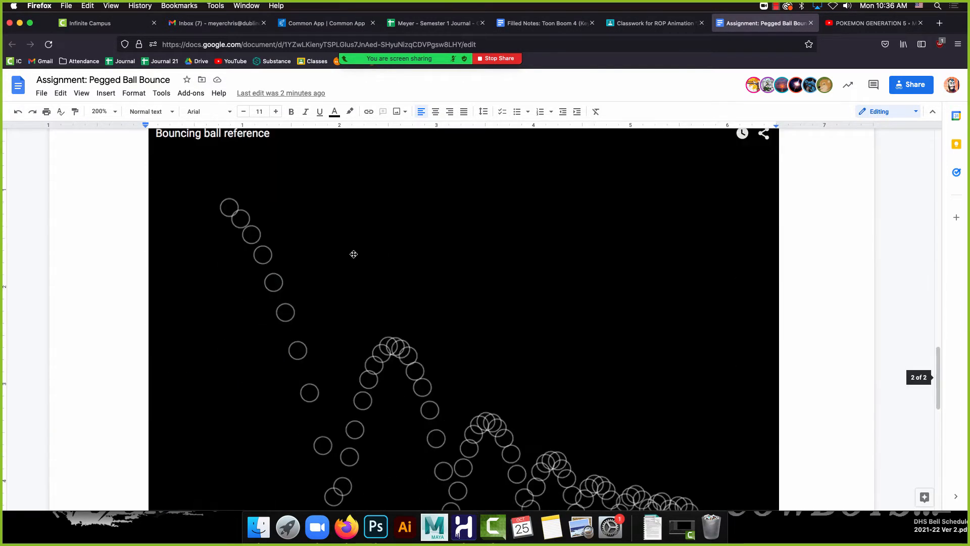
scroll(354, 254, down, 2)
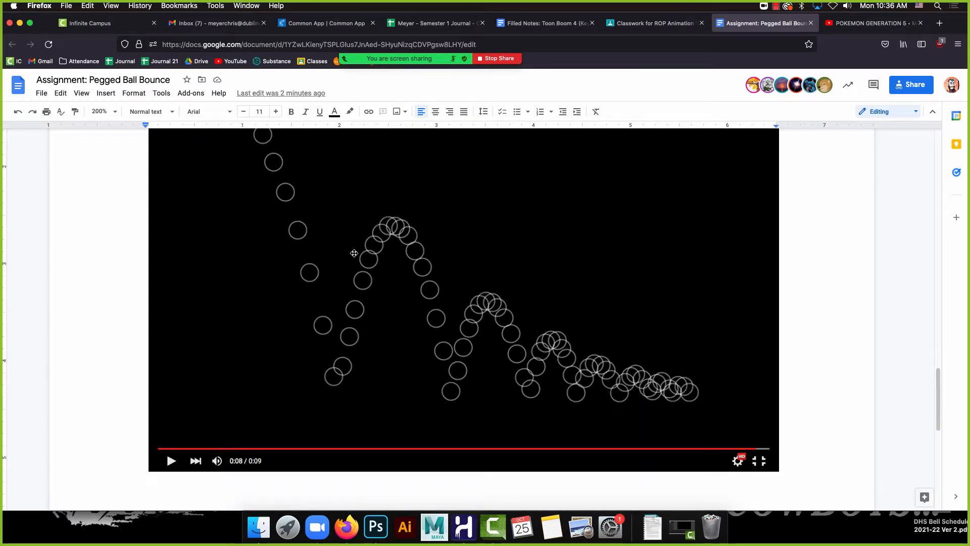
scroll(354, 253, up, 1)
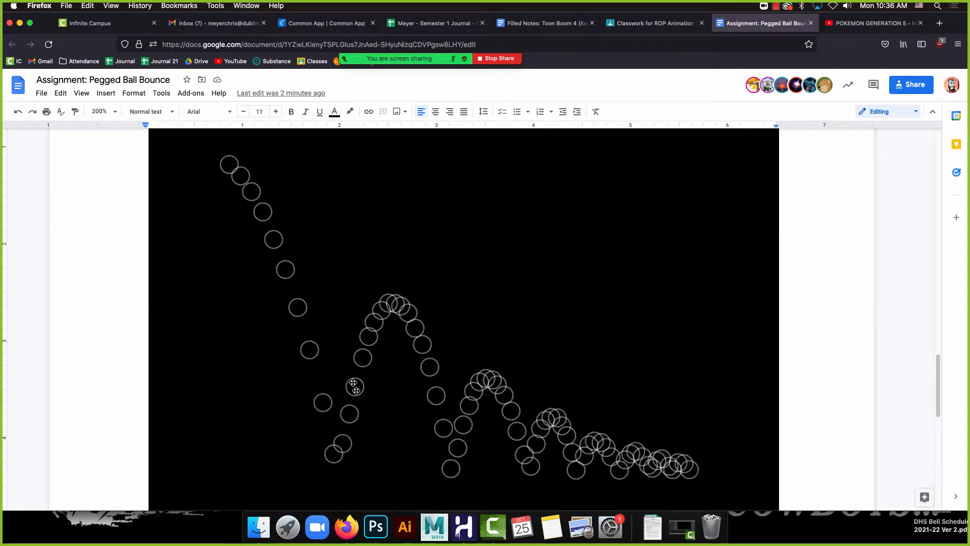
Open the linked Bouncing ball reference video, watch it from the start in theater mode, and cancel the up-next autoplay
scroll(415, 442, up, 15)
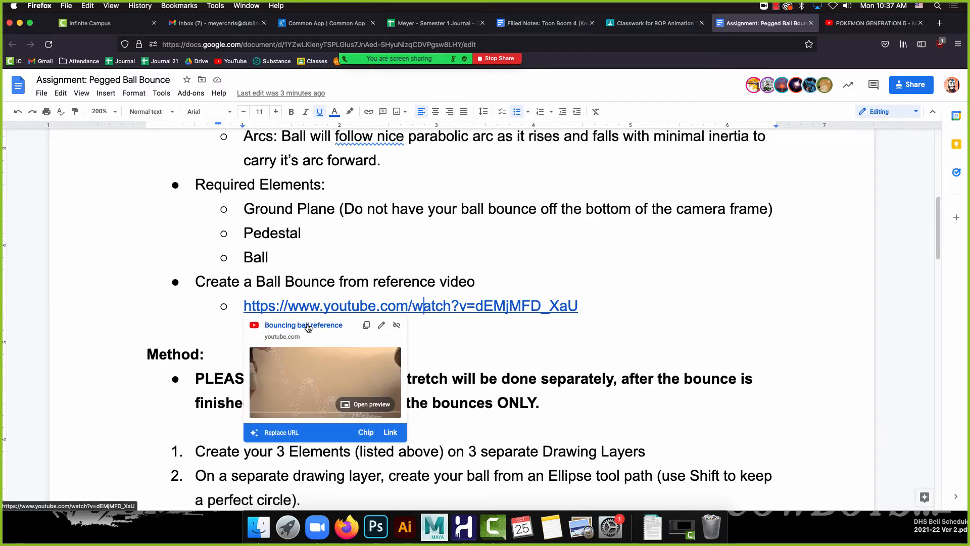
click(313, 321)
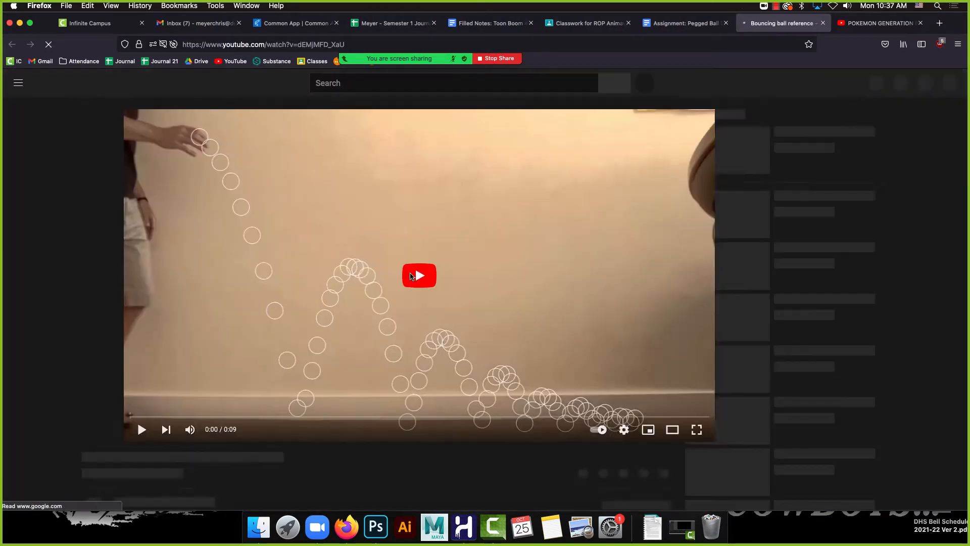
click(335, 320)
scroll(161, 498, down, 3)
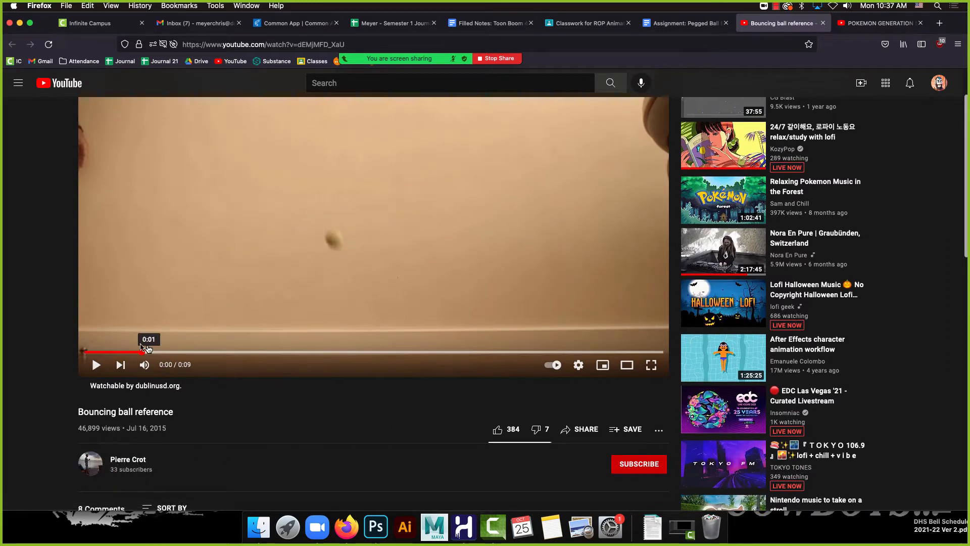
drag(92, 352, 59, 356)
scroll(60, 356, up, 3)
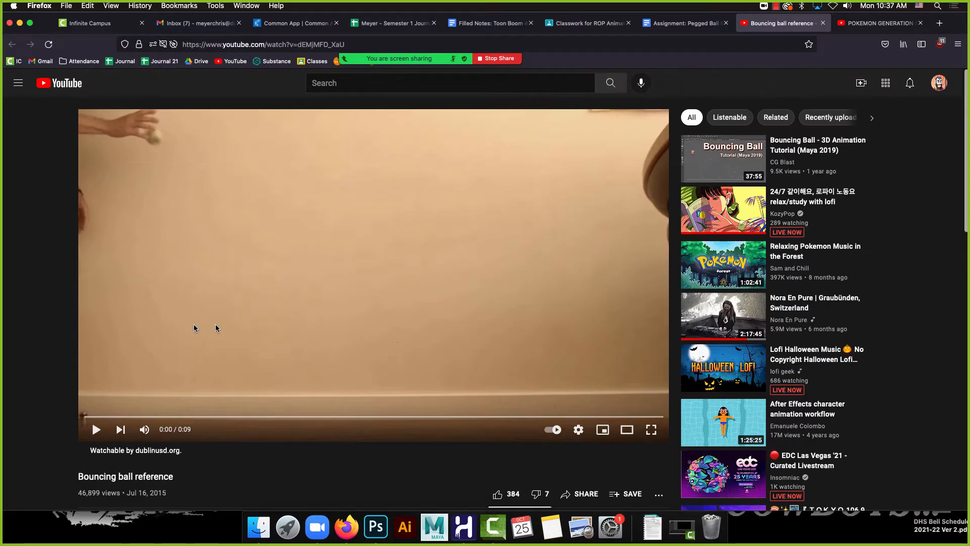
key(k)
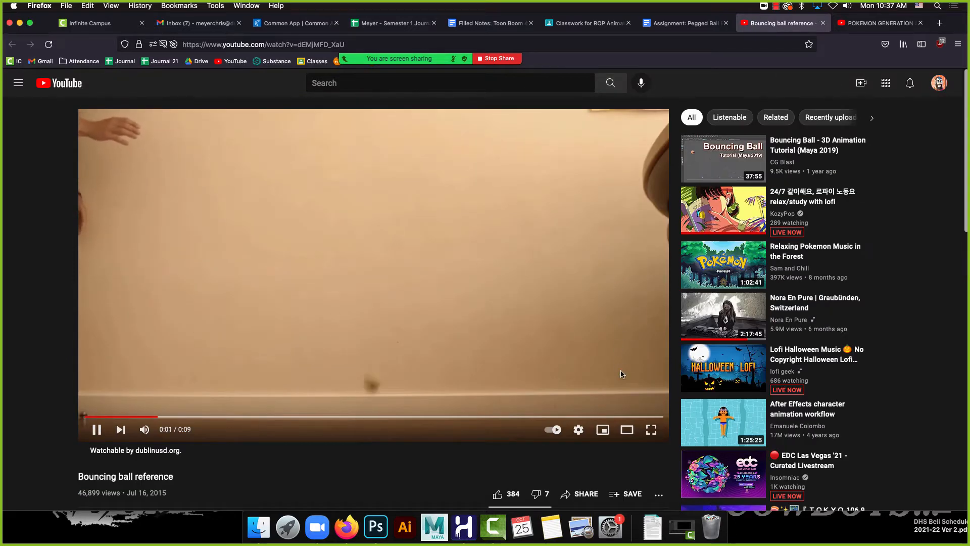
click(627, 430)
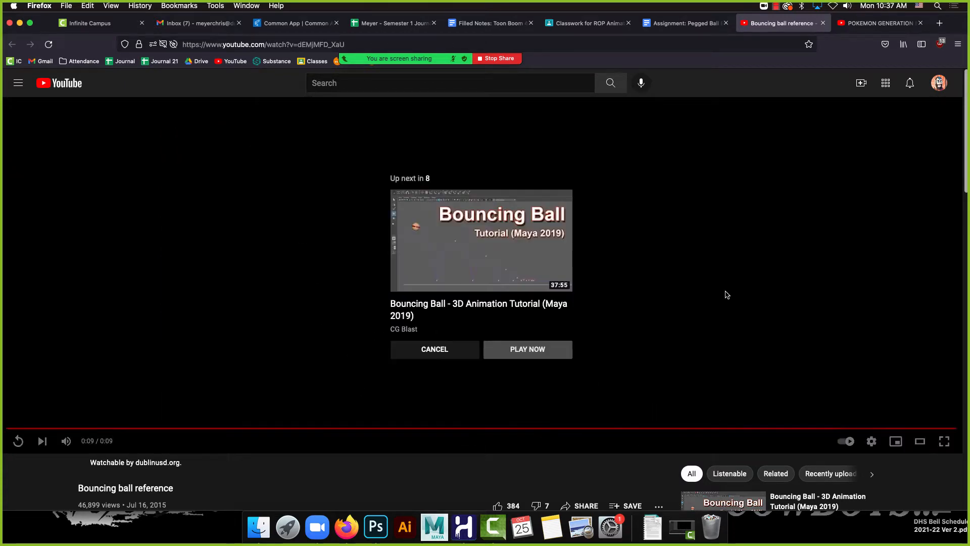
click(413, 355)
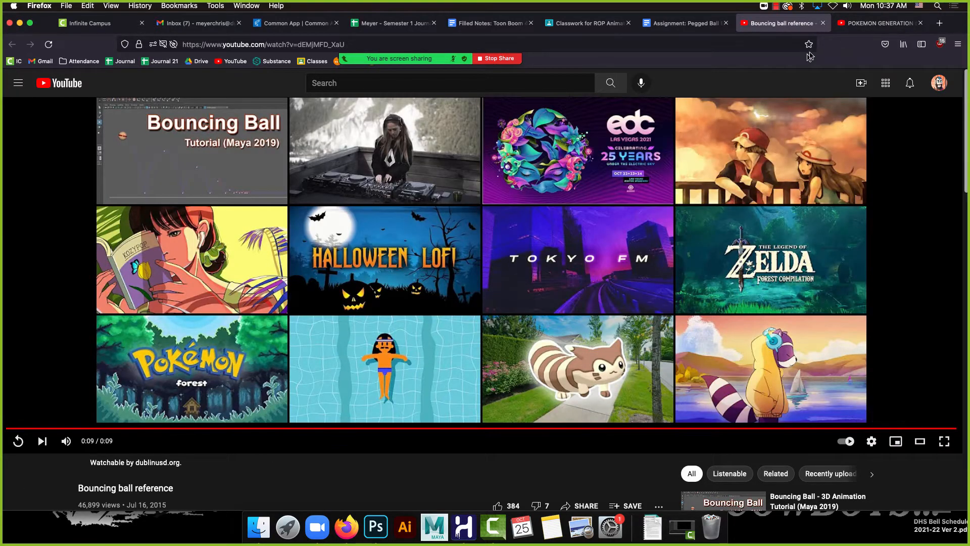
Return to the Pegged Ball Bounce assignment and study the ball spacing and arcs in the reference image, then the required elements
click(692, 25)
scroll(314, 354, down, 15)
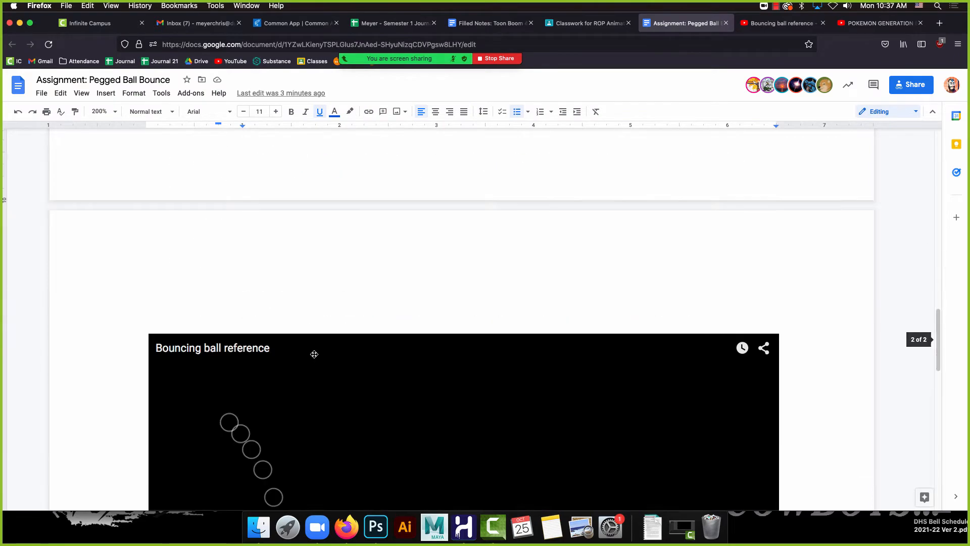
scroll(314, 355, down, 10)
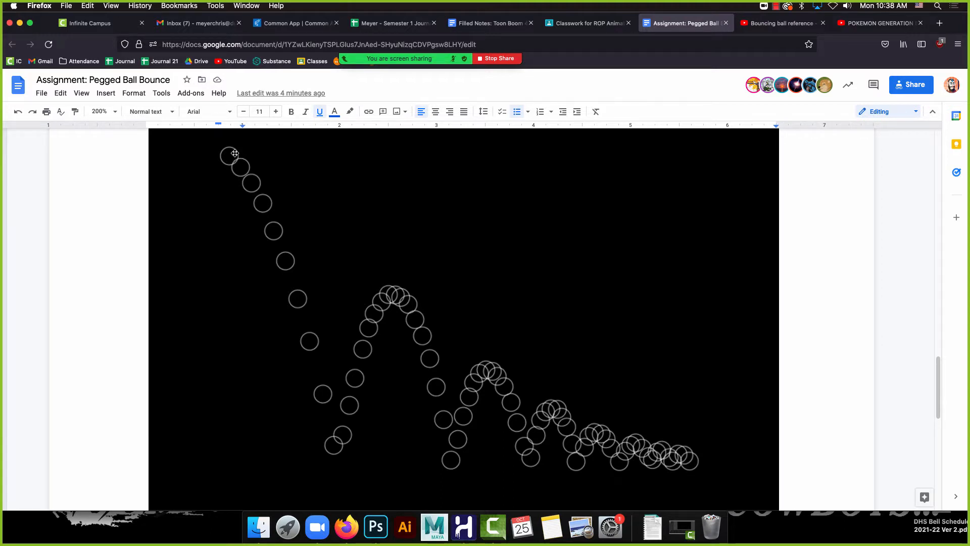
scroll(234, 154, down, 1)
scroll(234, 154, down, 5)
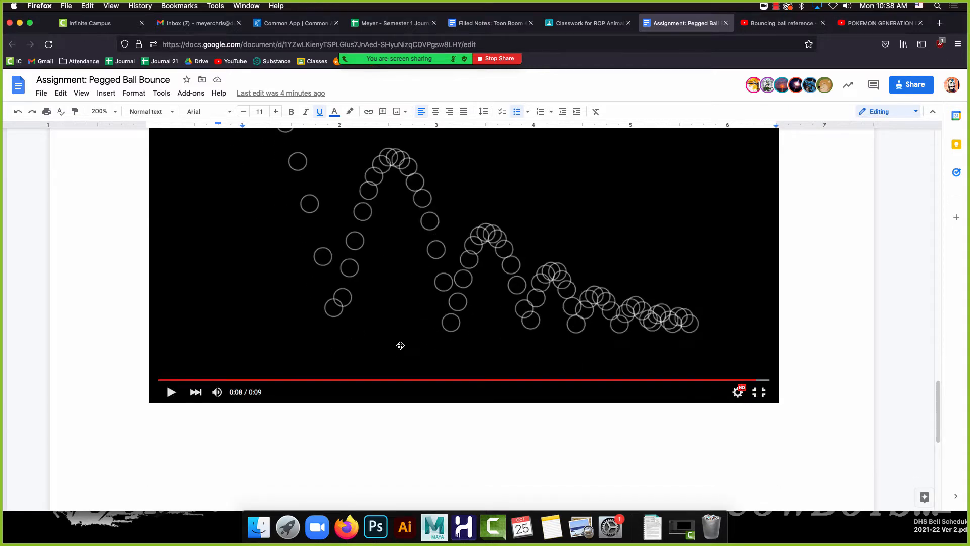
scroll(401, 346, up, 5)
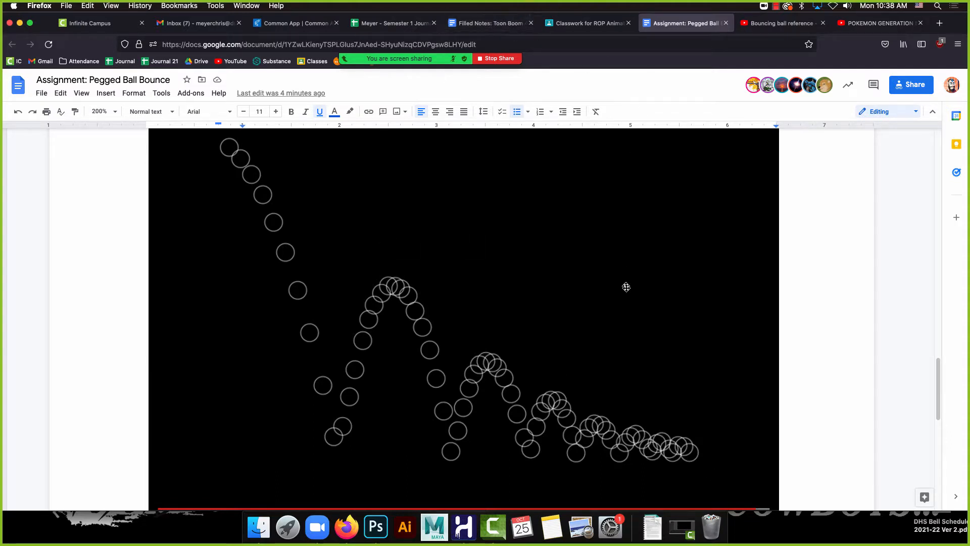
scroll(552, 402, up, 10)
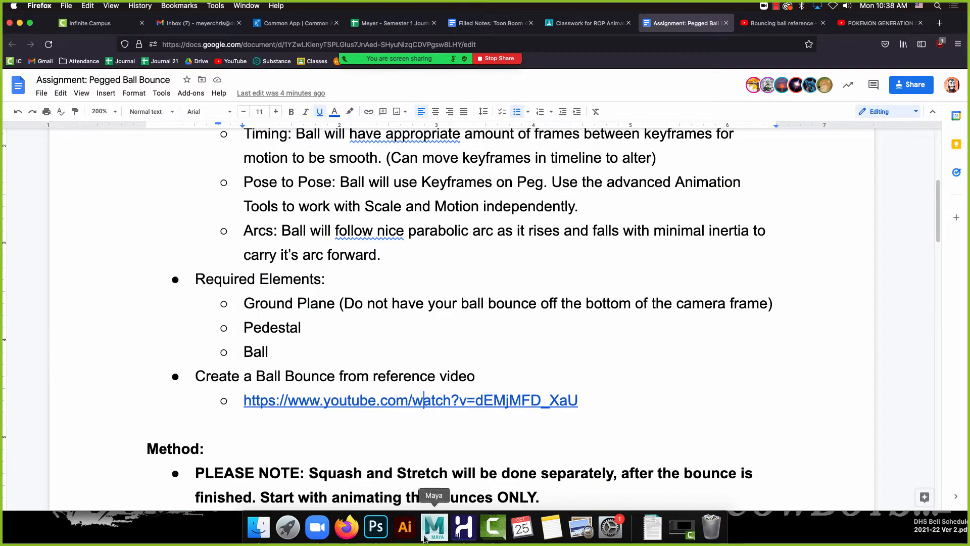
Switch to Toon Boom Harmony and create a new scene named 3bb
click(463, 526)
click(405, 203)
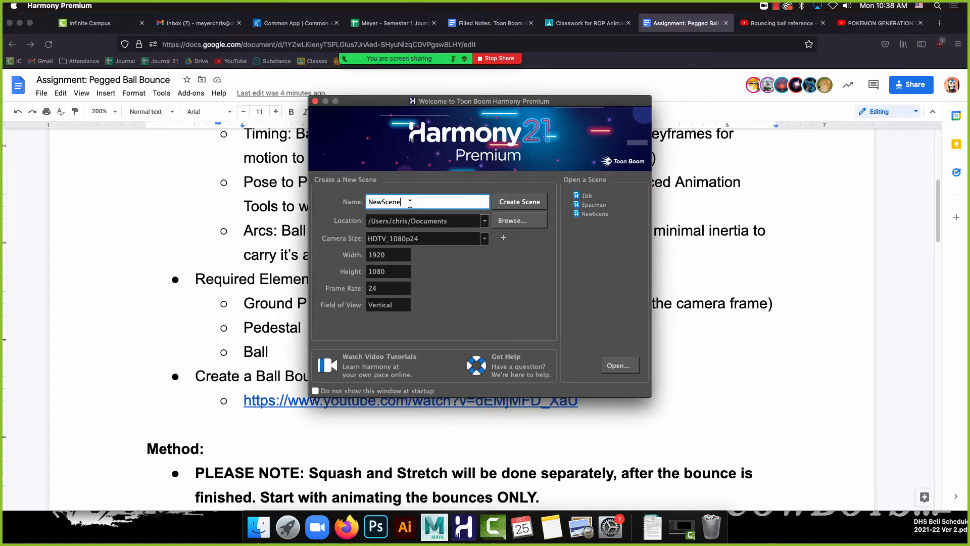
double_click(407, 203)
text(3)
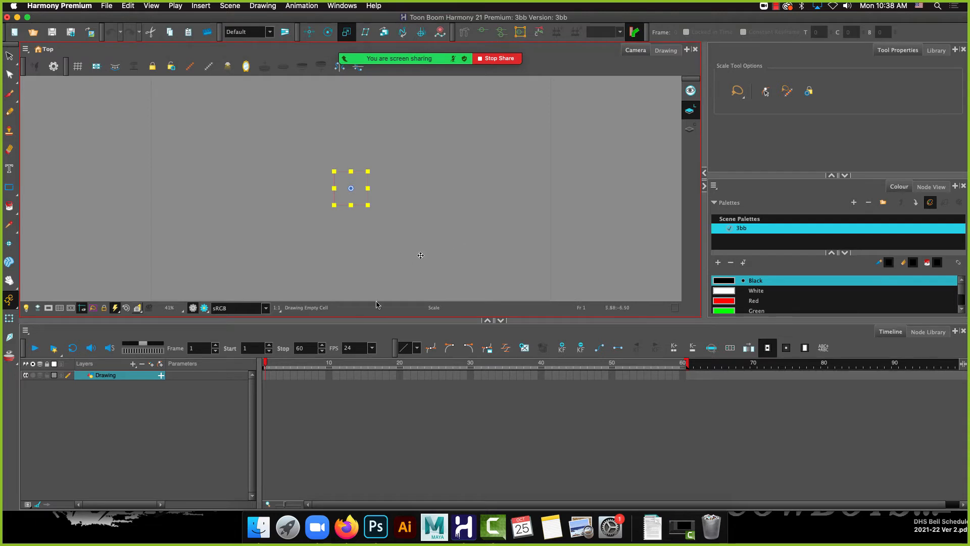
Rename the default Drawing layer to BG
double_click(107, 376)
text(B)
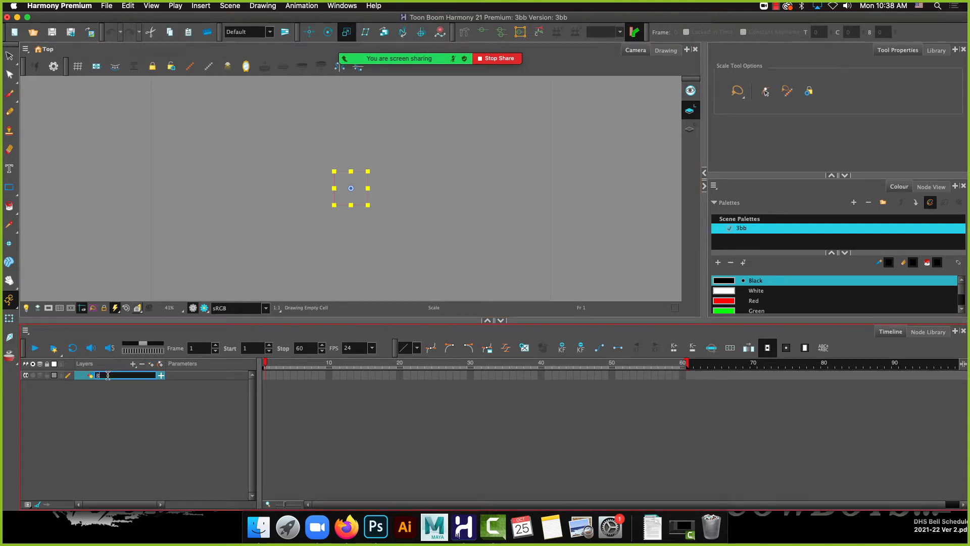
text(C)
key(Return)
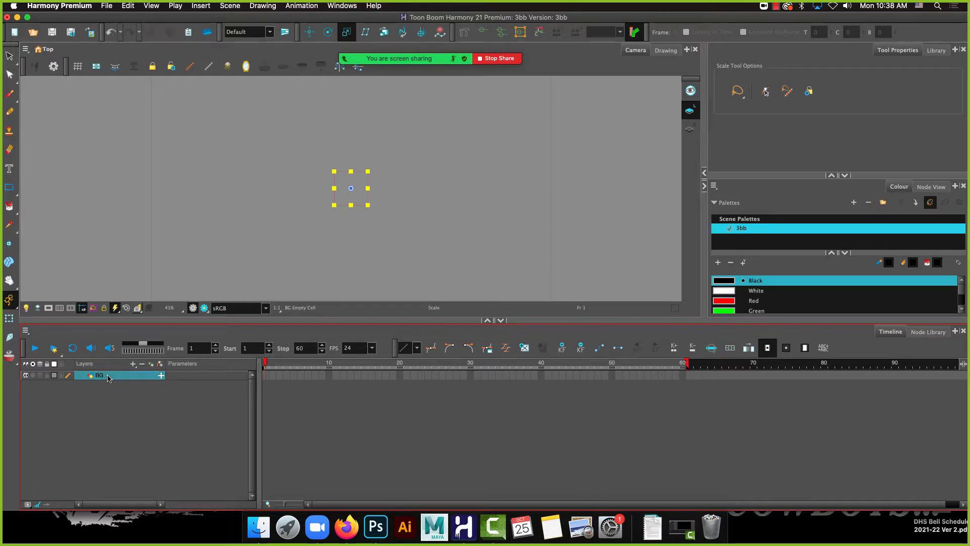
Select the BG layer's first frame and recolour the palette's Green swatch to a muted green with RGB 67, 161, 67
click(267, 376)
click(762, 312)
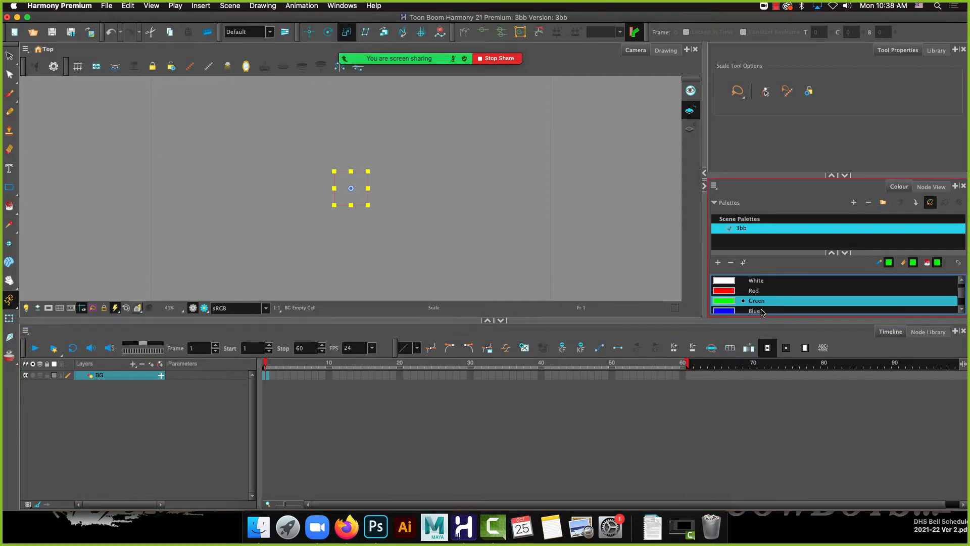
double_click(724, 302)
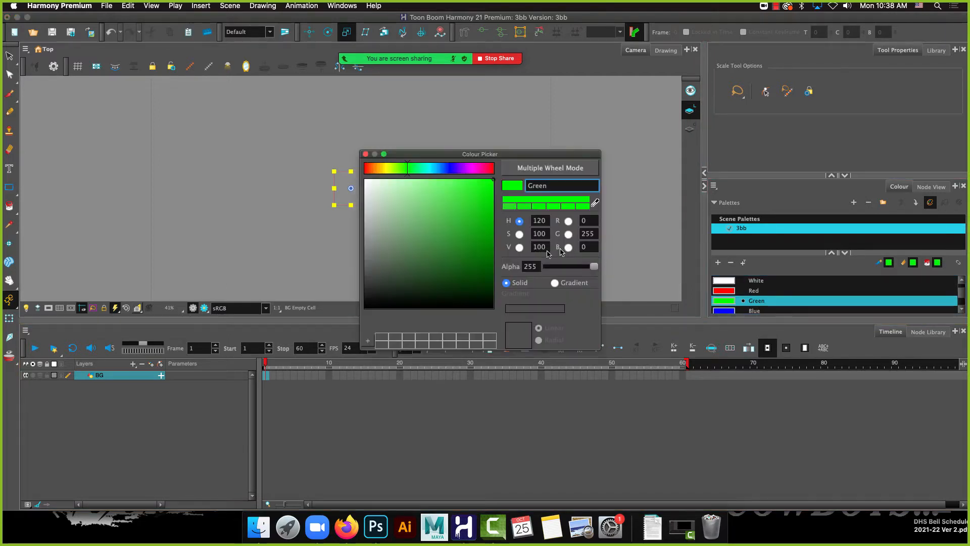
mouse_move(478, 243)
mouse_down()
mouse_move(494, 245)
mouse_move(486, 217)
mouse_move(462, 241)
mouse_move(438, 225)
mouse_up()
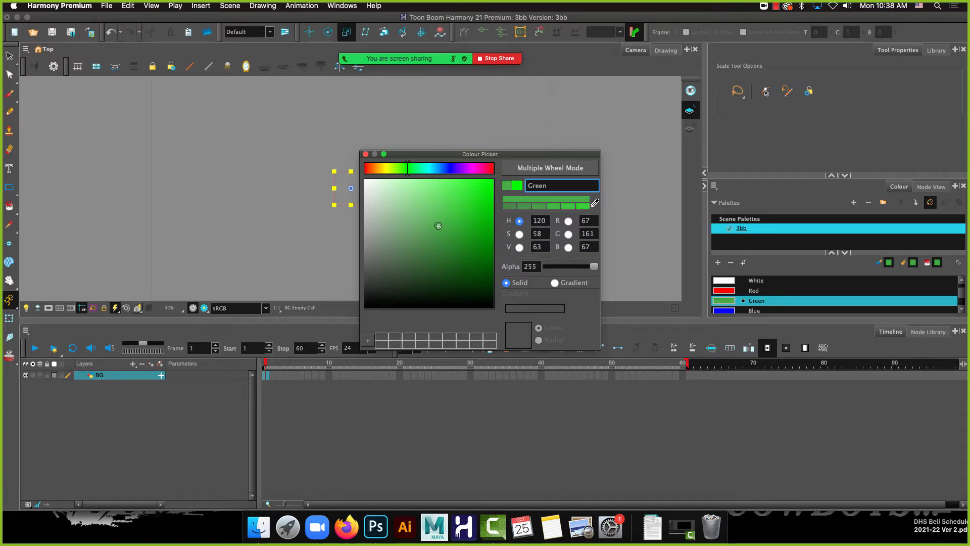
click(367, 155)
Draw a thin ground rectangle along the camera frame's lower edge, extending past both sides, and fill it with the muted green
scroll(212, 217, down, 2)
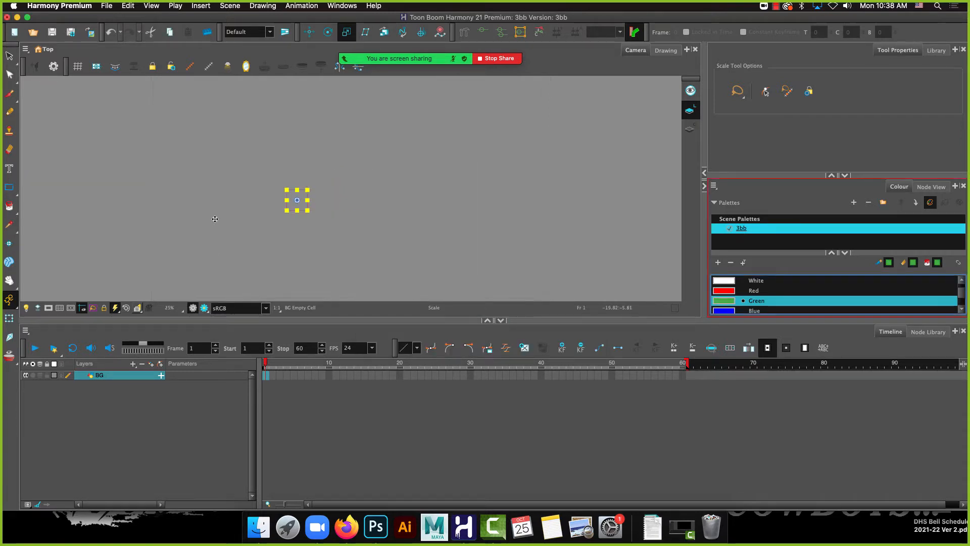
click(9, 187)
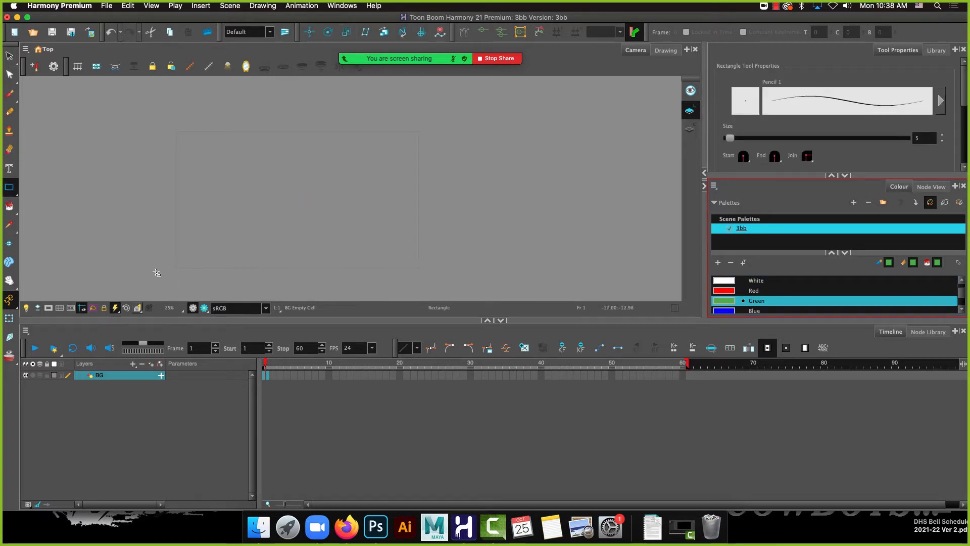
drag(455, 241, 455, 263)
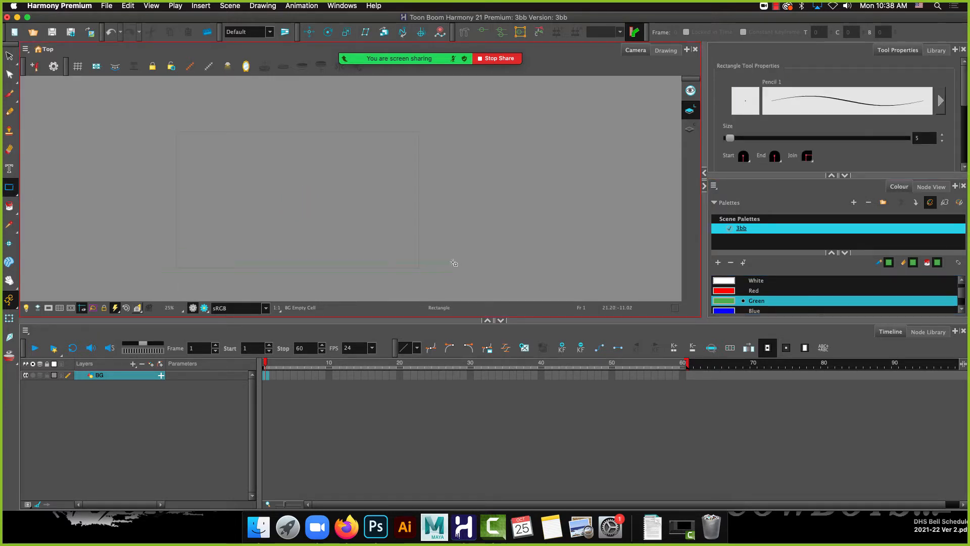
click(9, 206)
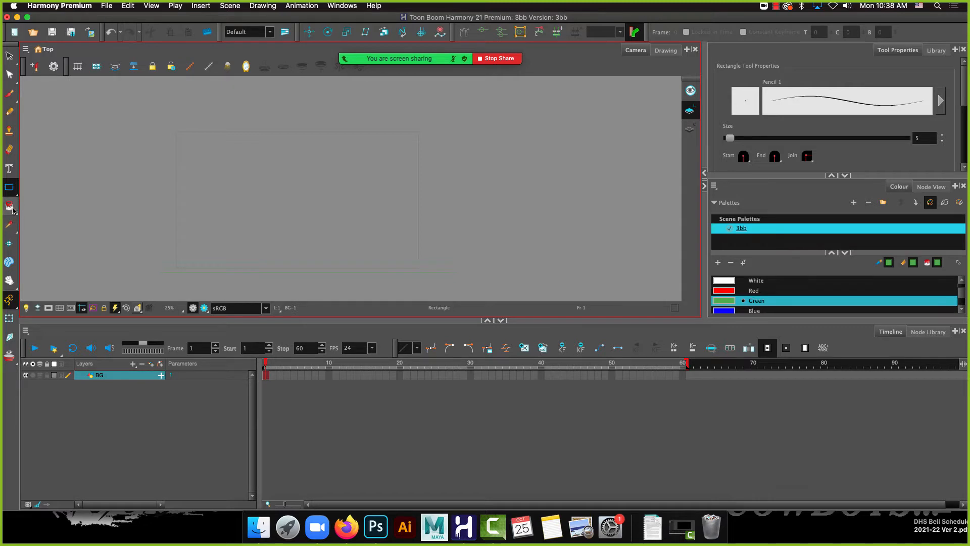
click(255, 266)
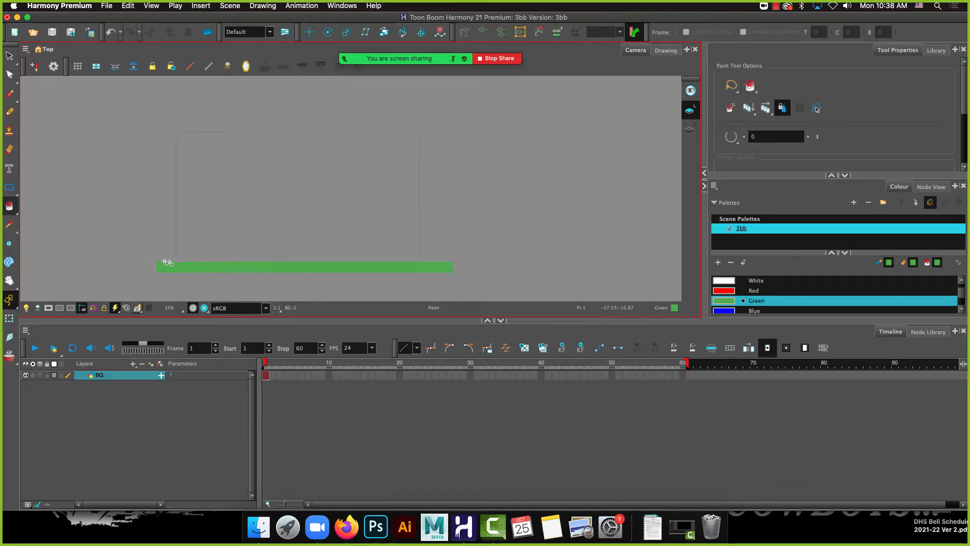
scroll(193, 271, up, 2)
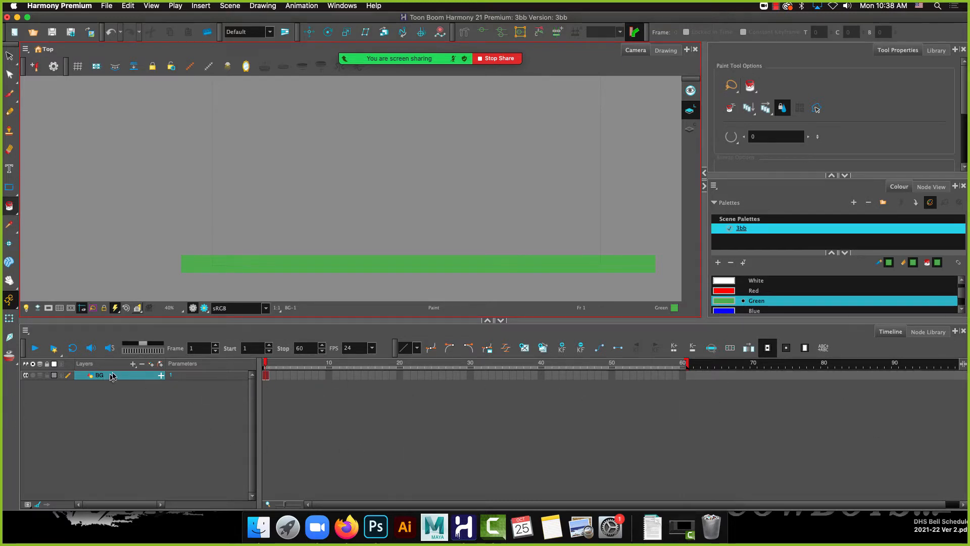
Add a vector drawing layer named Pedestal above the BG layer
click(152, 365)
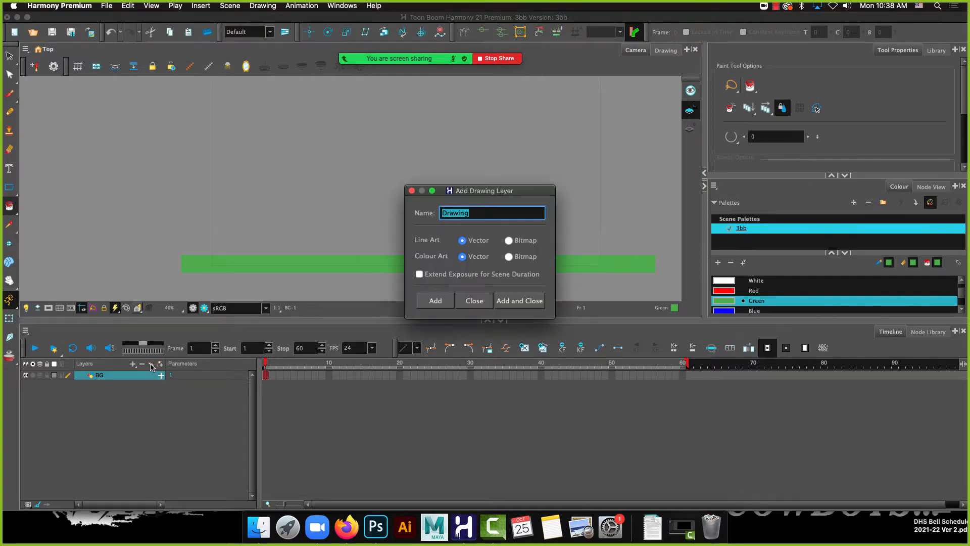
text(Pede)
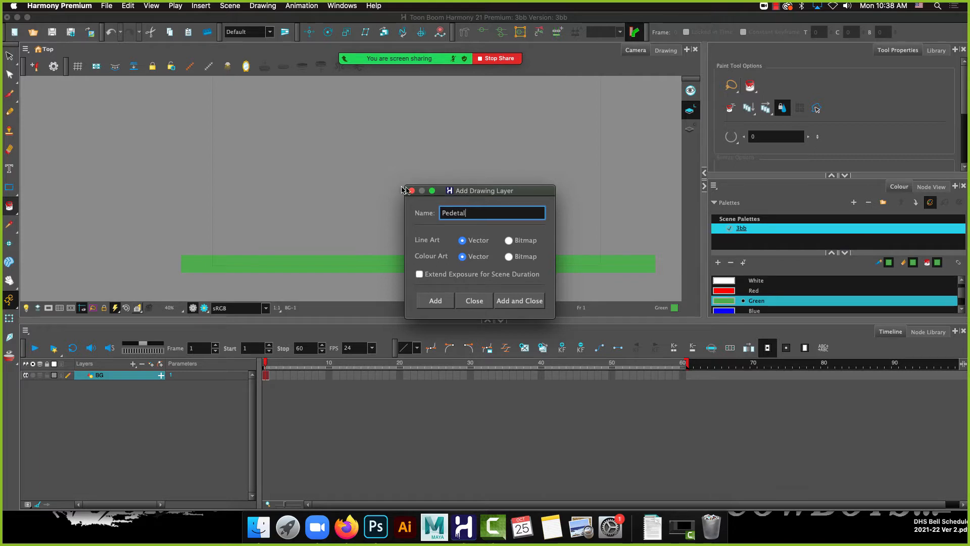
text(s)
click(519, 300)
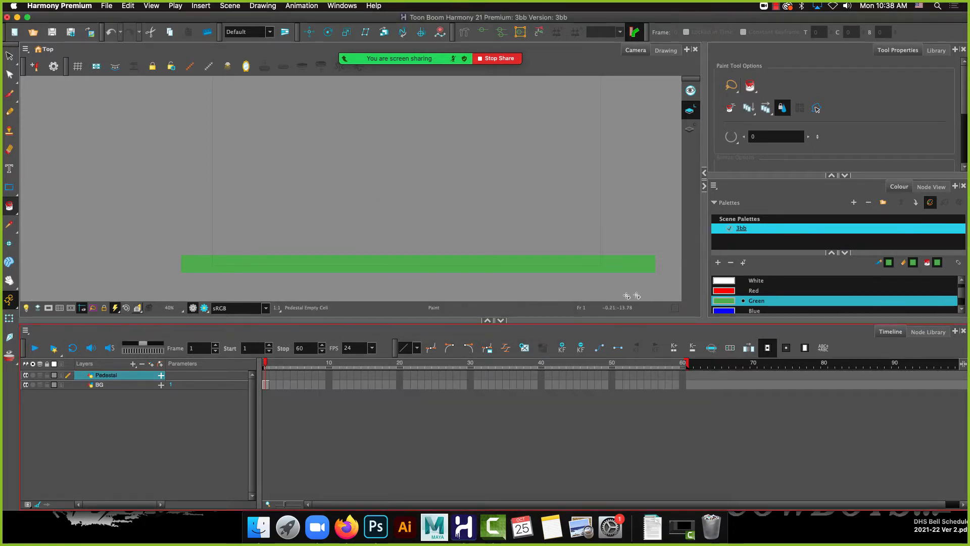
Add a new colour swatch named PED to the 3bb palette and make it a medium blue with hue 200
scroll(762, 298, down, 2)
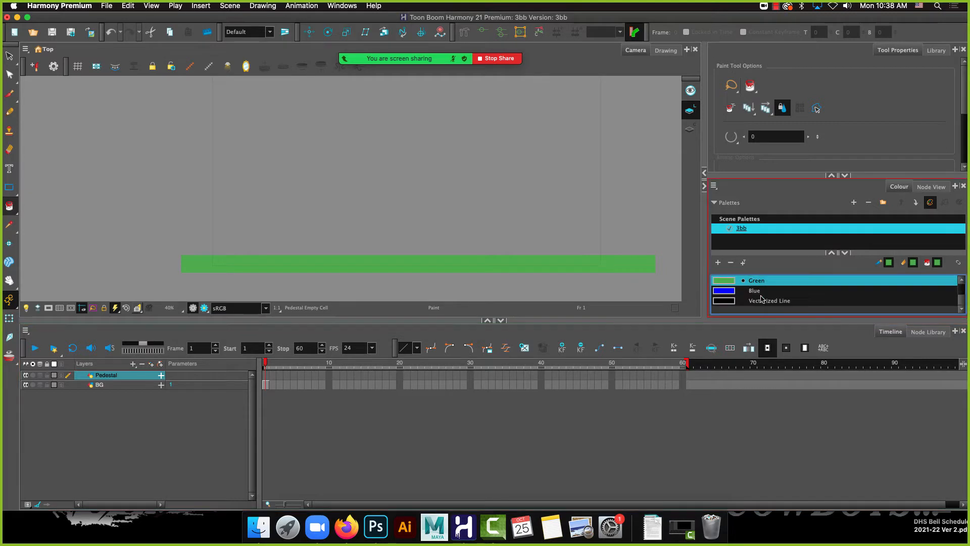
click(718, 263)
double_click(761, 301)
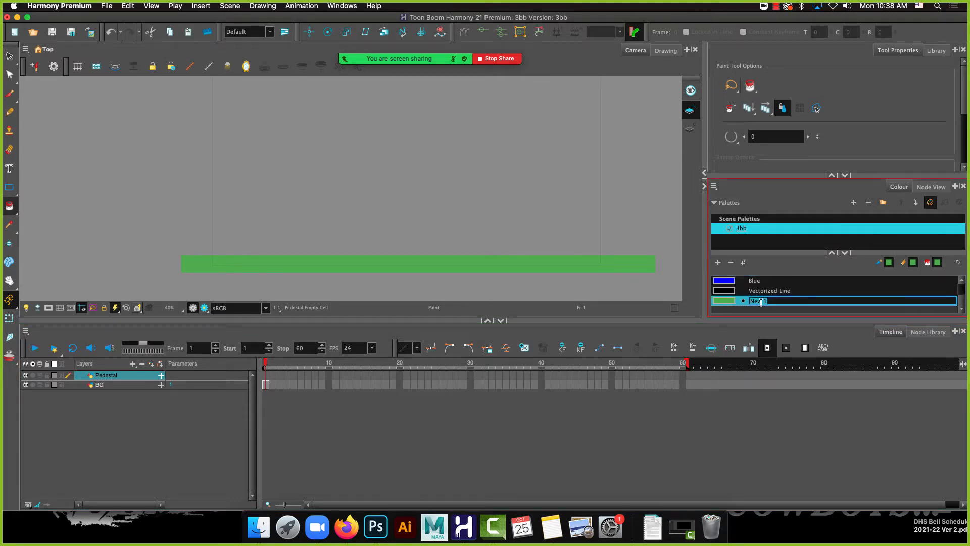
text(PED)
key(Return)
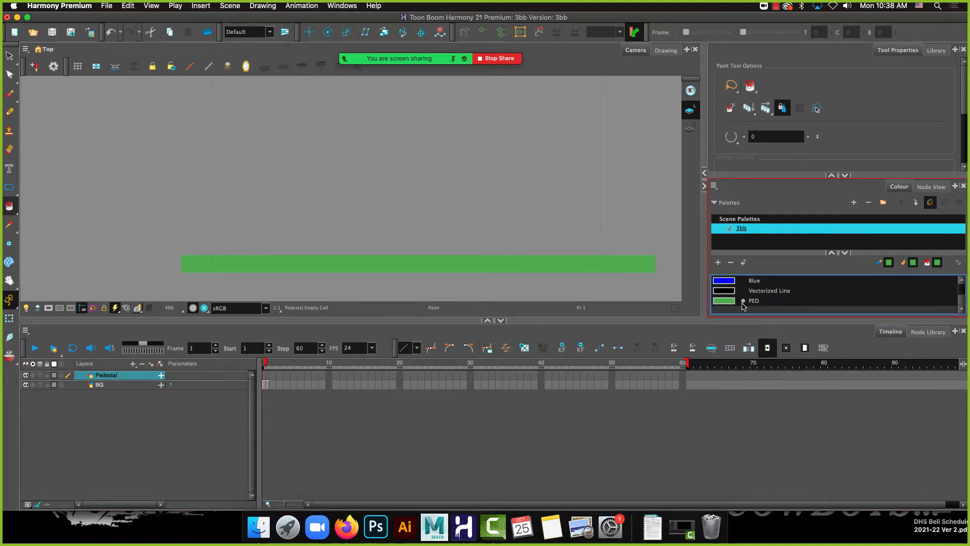
double_click(732, 303)
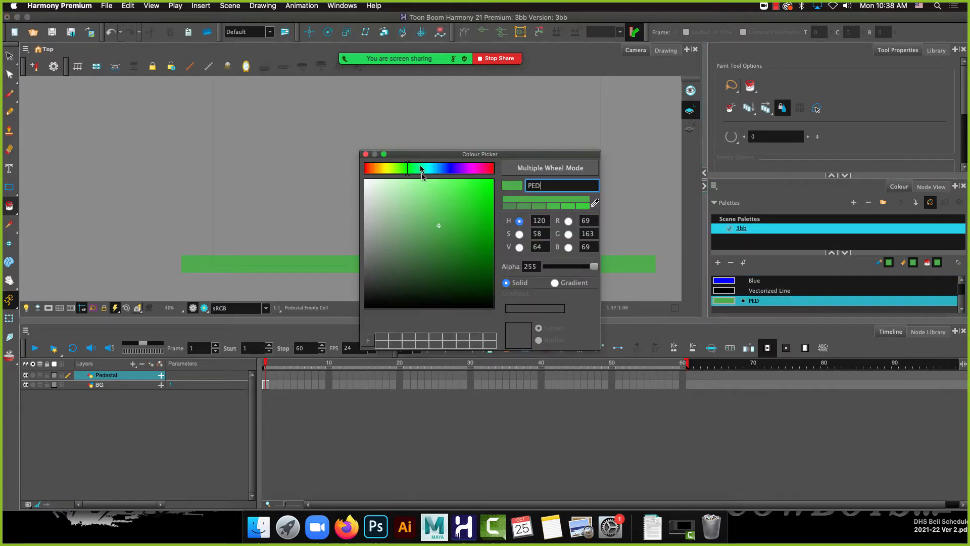
click(436, 169)
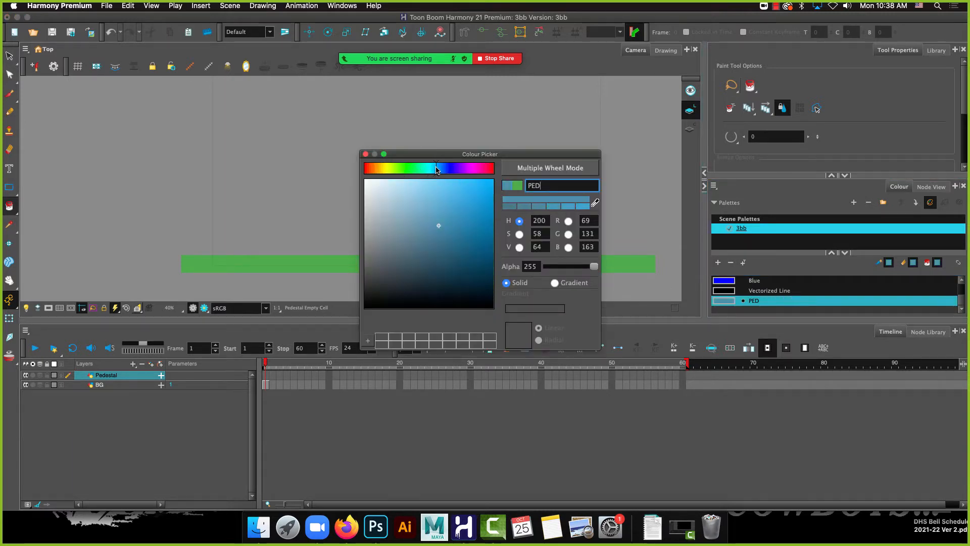
mouse_move(441, 200)
mouse_down()
mouse_move(445, 190)
mouse_move(439, 221)
mouse_move(464, 230)
mouse_up()
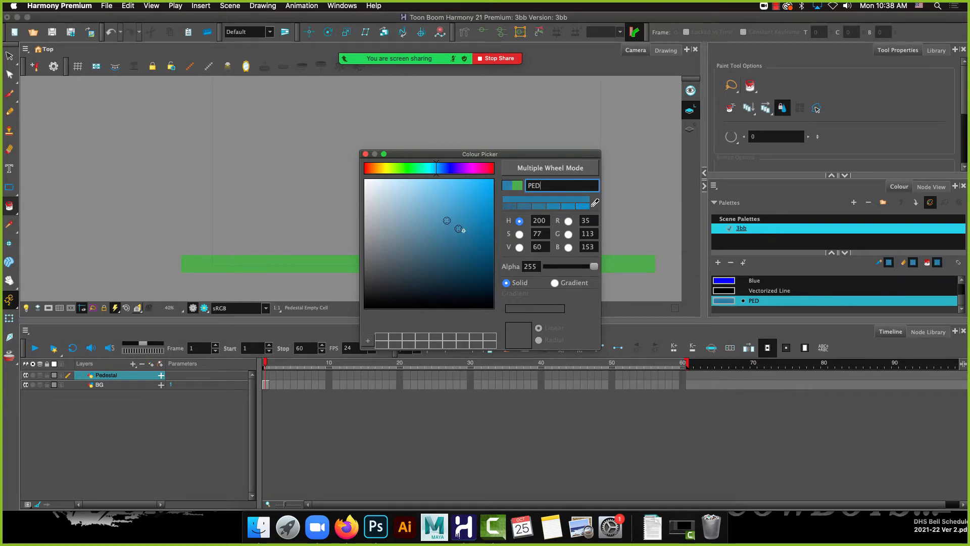
click(366, 154)
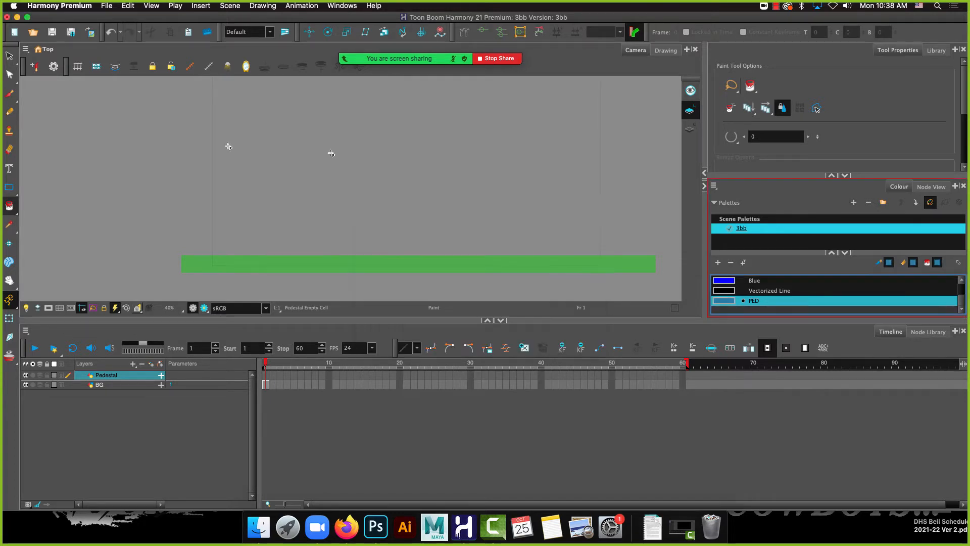
Activate the Rectangle tool and bring the whole camera frame into view
click(9, 188)
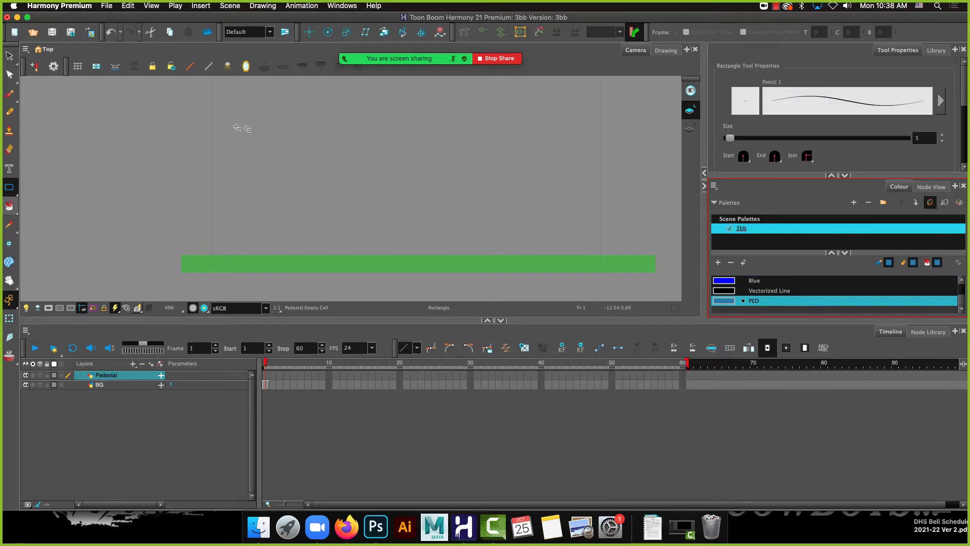
scroll(232, 126, down, 1)
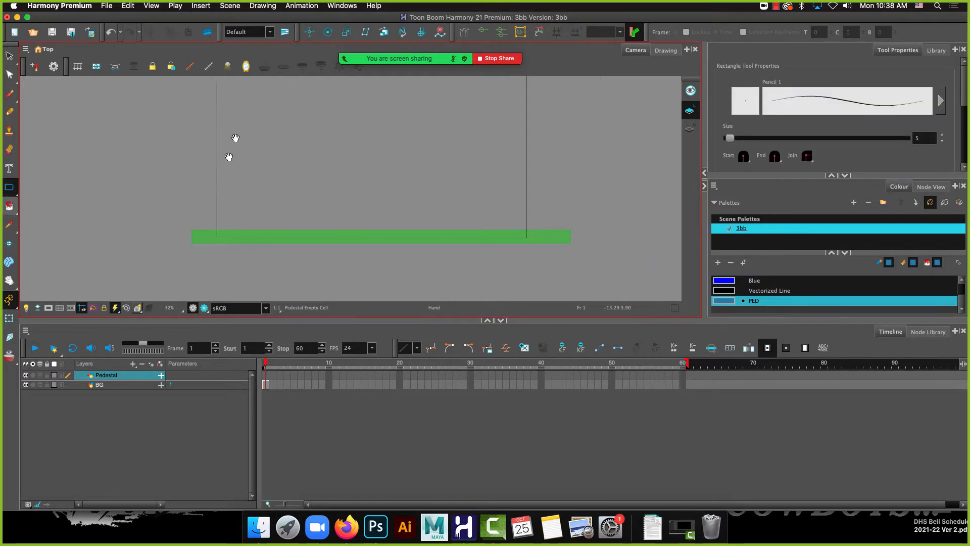
scroll(219, 169, up, 3)
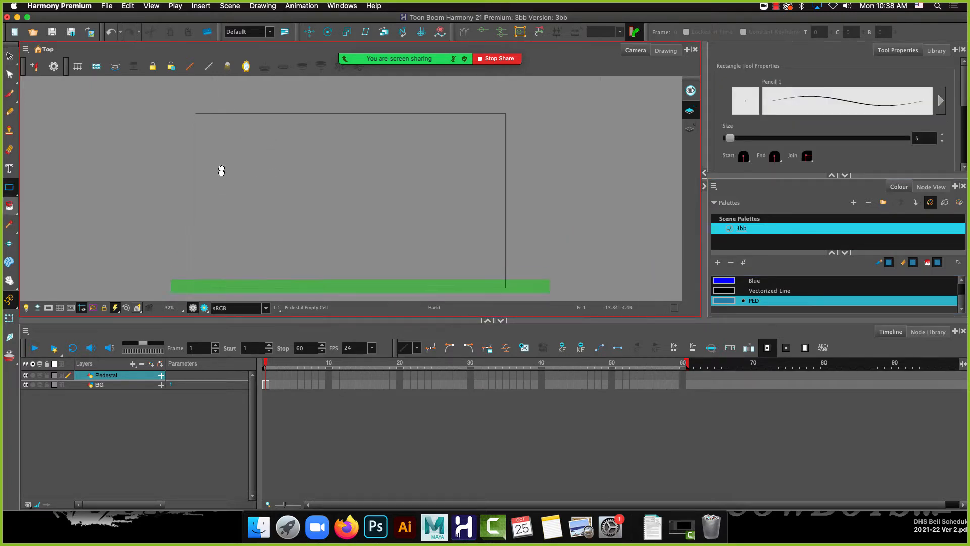
Switch to Firefox and replay part of the bouncing ball reference video to examine the ball's path, returning to the assignment document
click(337, 538)
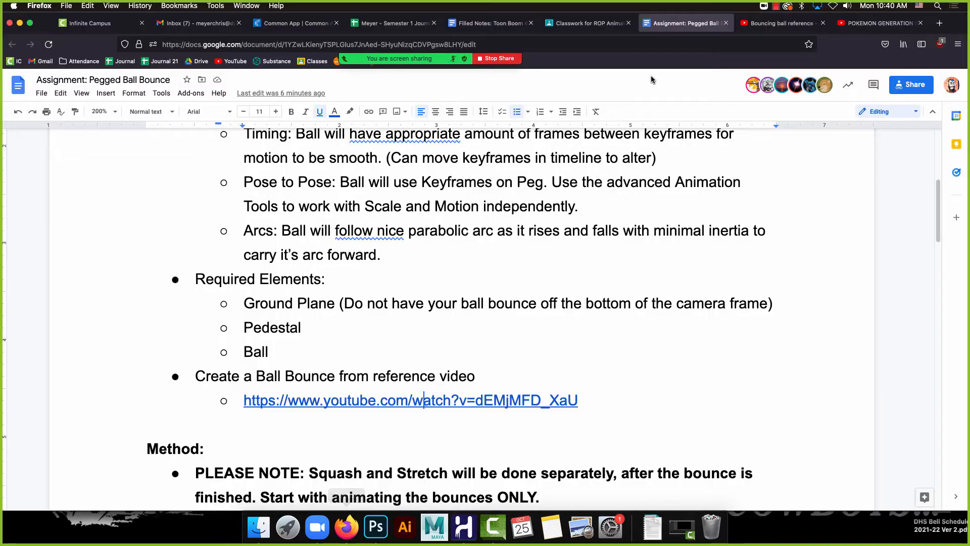
click(781, 24)
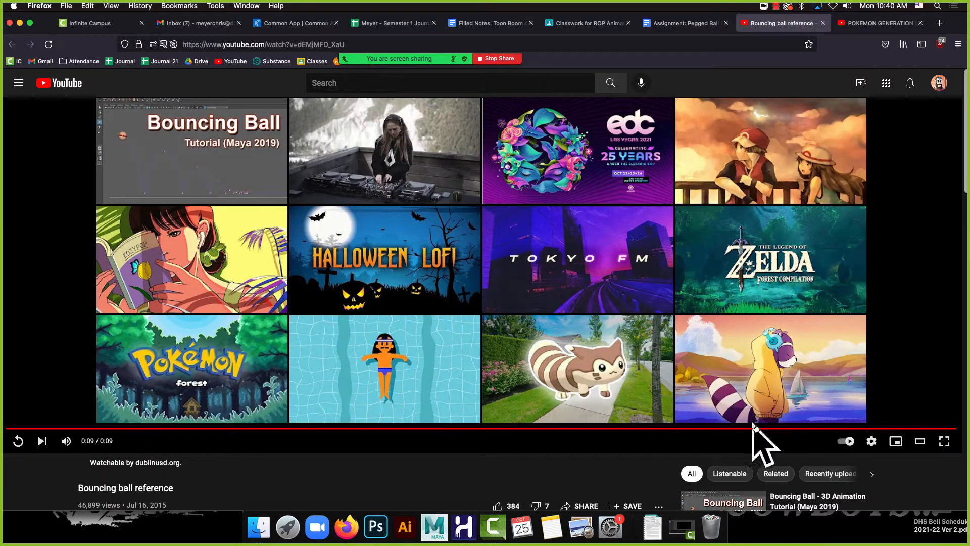
drag(758, 429, 416, 428)
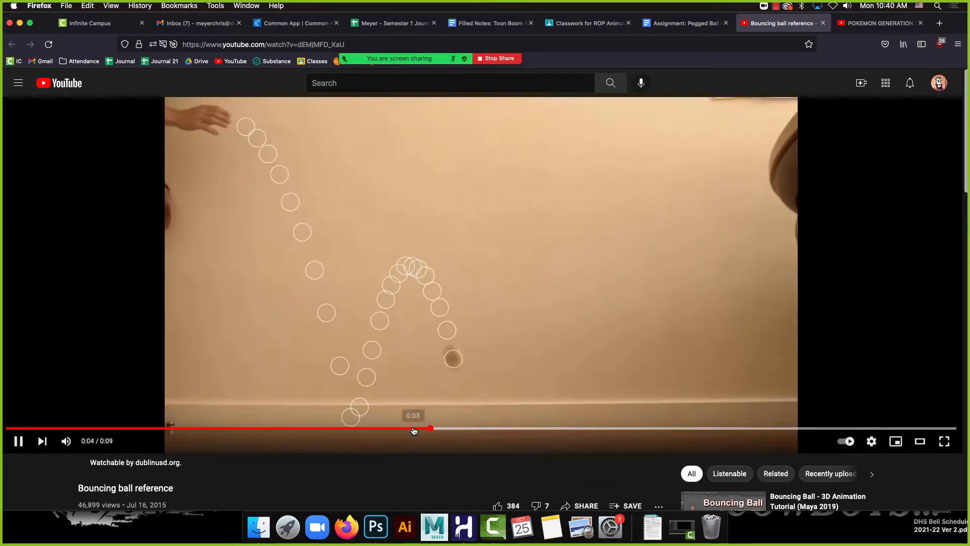
click(226, 139)
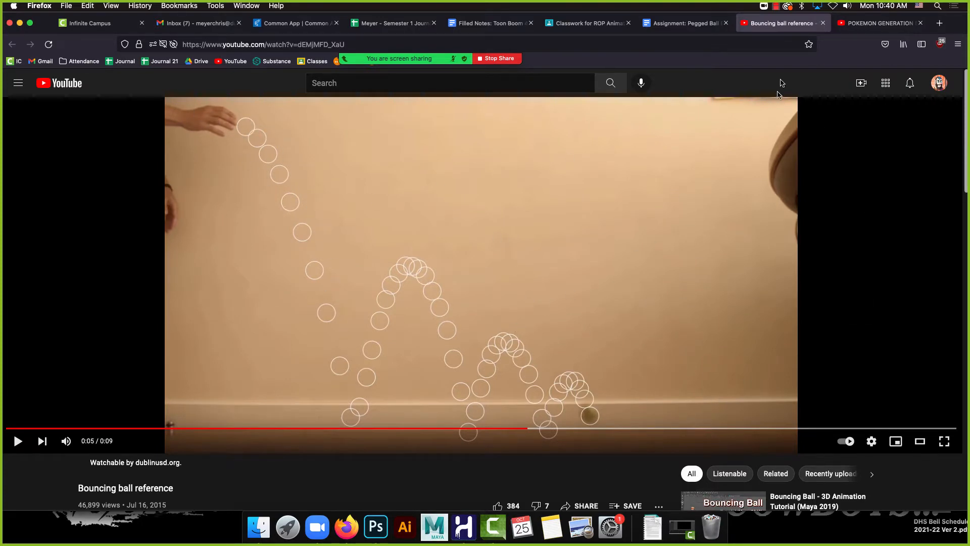
click(674, 23)
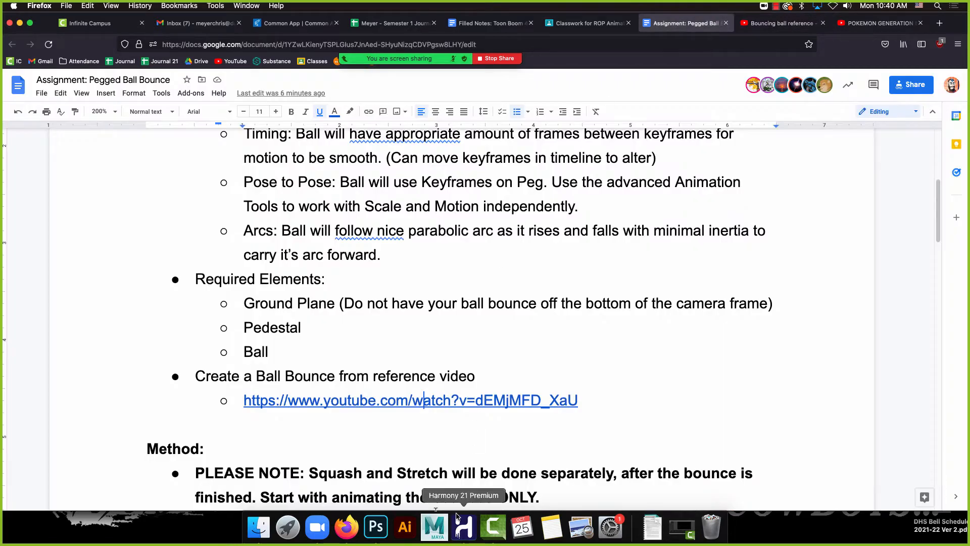
Switch back to Harmony, draw a tall, narrow pedestal rectangle rising from the ground near the frame's left edge, and fill it with PED
click(464, 527)
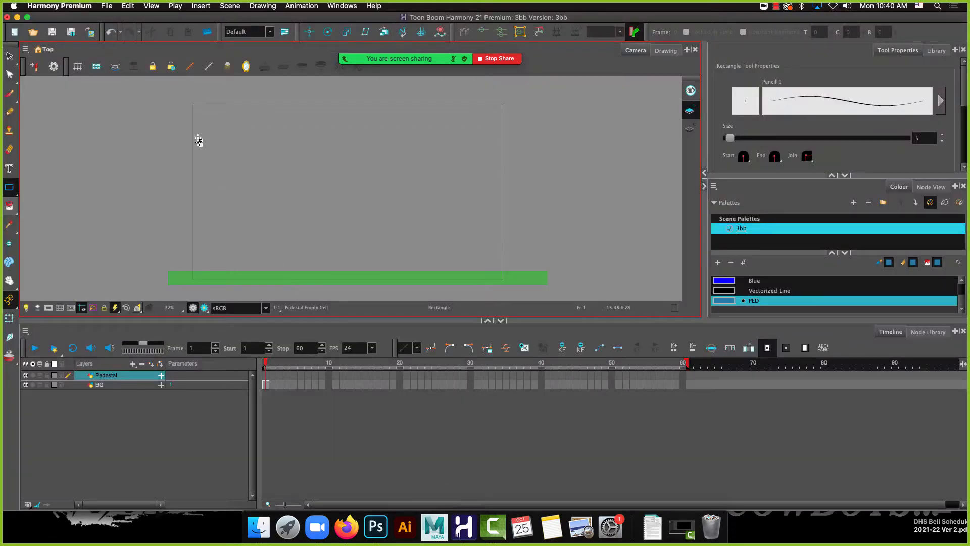
drag(205, 130, 222, 275)
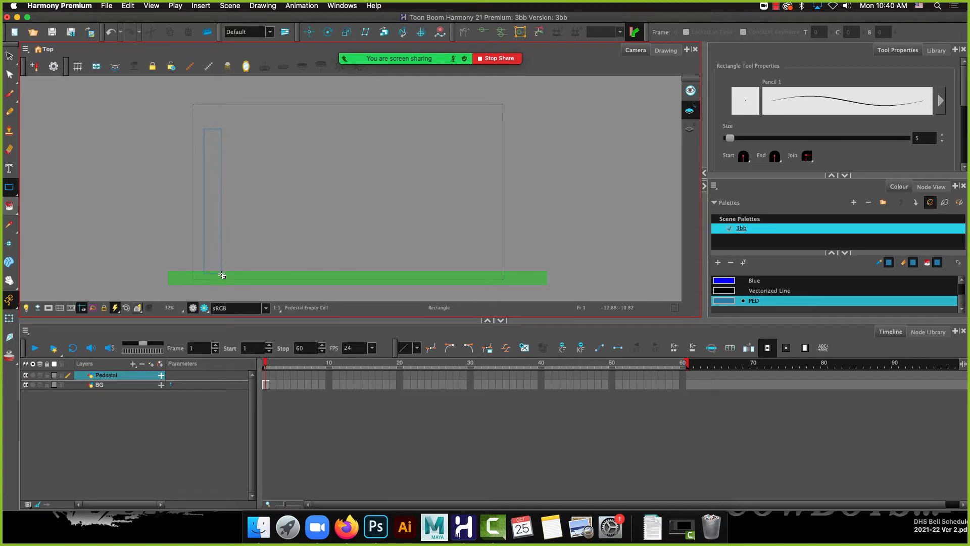
click(9, 206)
click(212, 228)
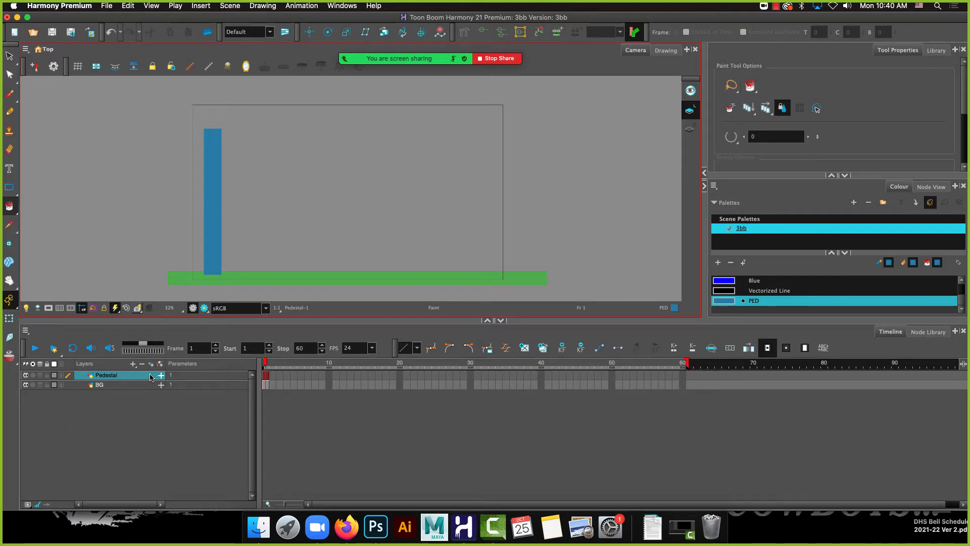
Add a vector drawing layer named BALL above the Pedestal layer
scroll(278, 186, up, 3)
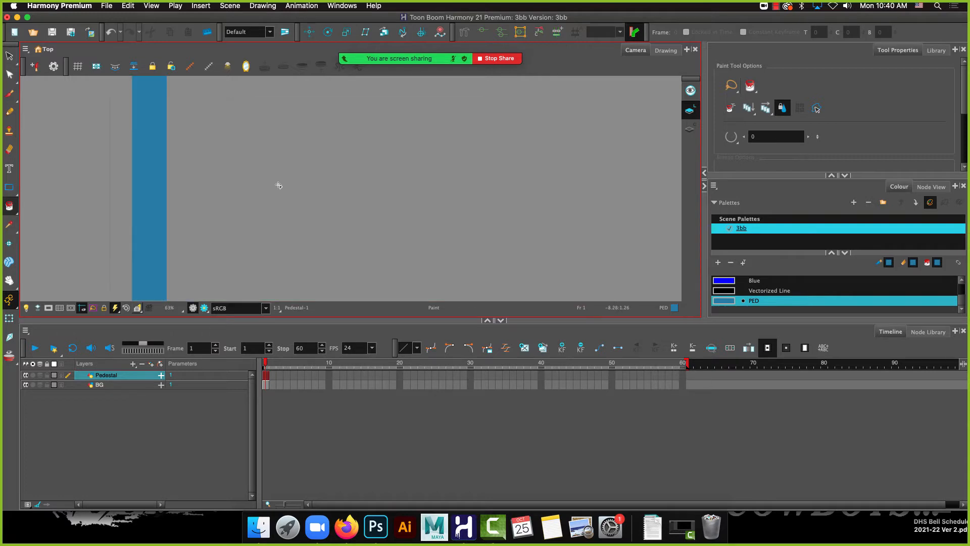
scroll(279, 186, down, 2)
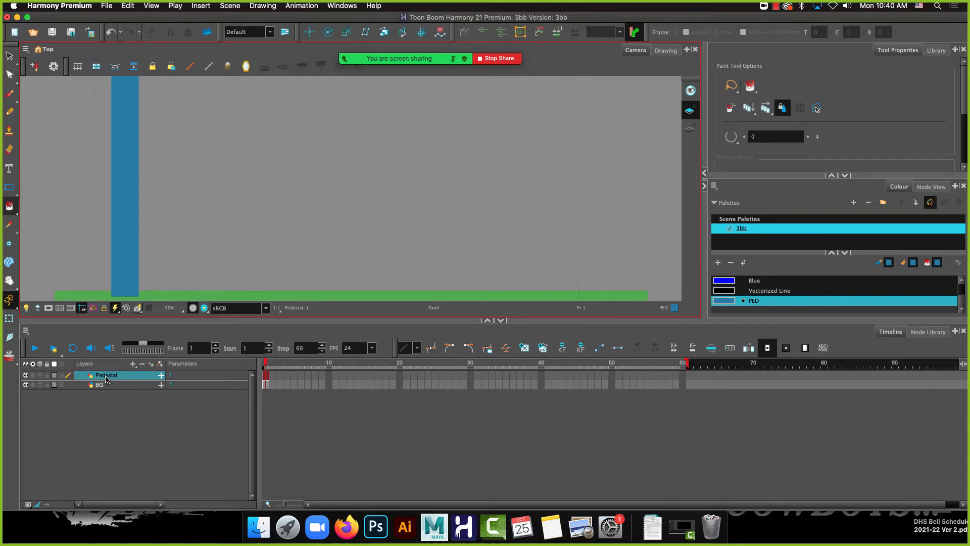
click(152, 365)
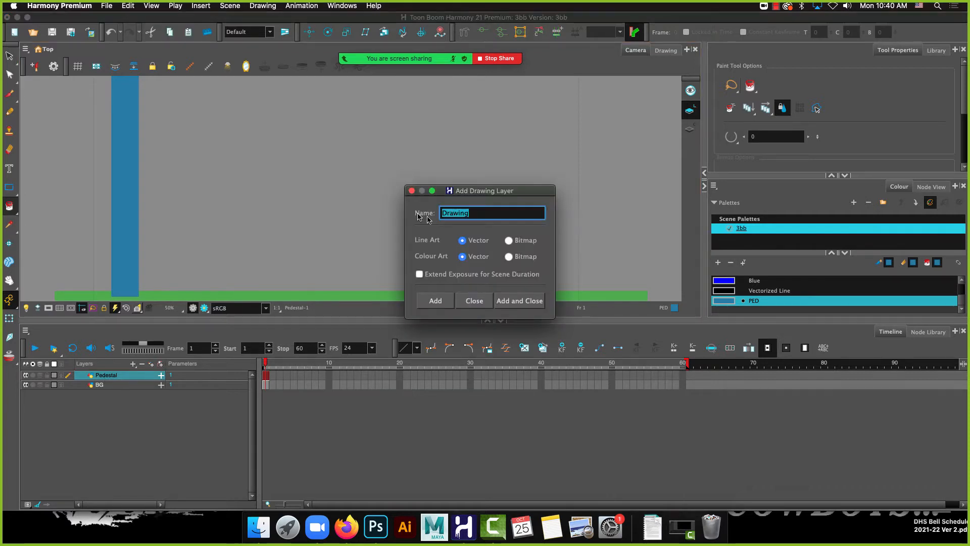
text(BALL)
click(519, 301)
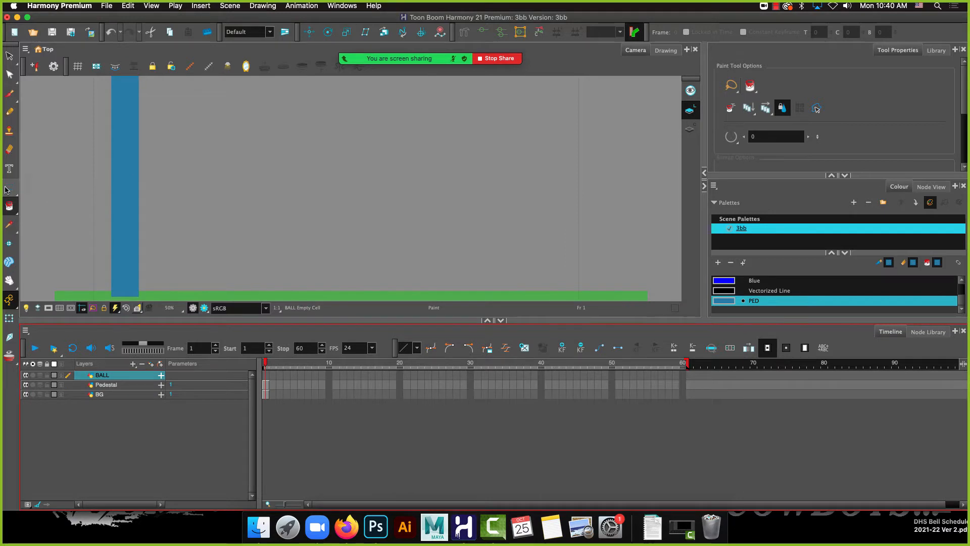
Draw a circle with a black Vectorized Line outline on the BALL layer using the Ellipse tool, and fill it with Red
drag(8, 190, 43, 201)
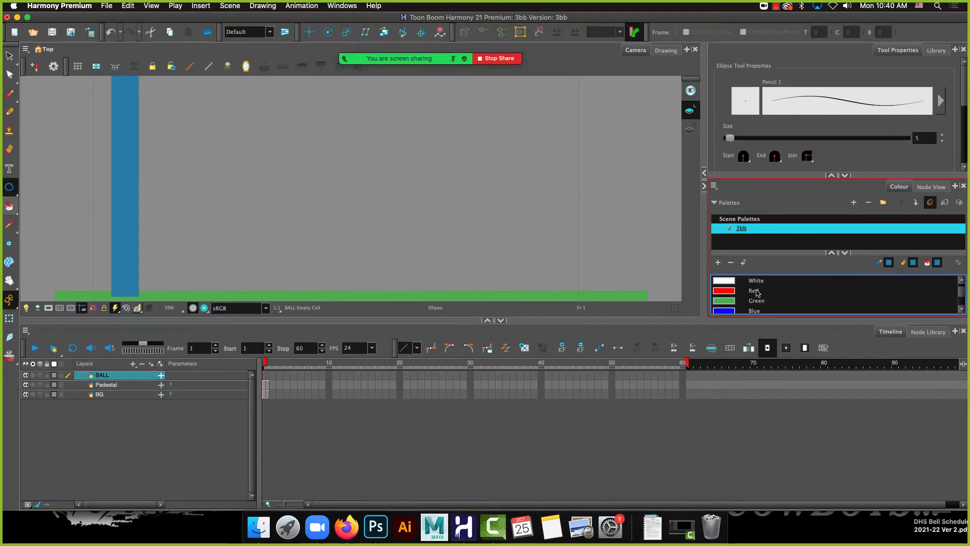
click(760, 290)
mouse_move(317, 118)
mouse_down()
mouse_move(419, 222)
mouse_move(388, 191)
mouse_move(394, 182)
mouse_up()
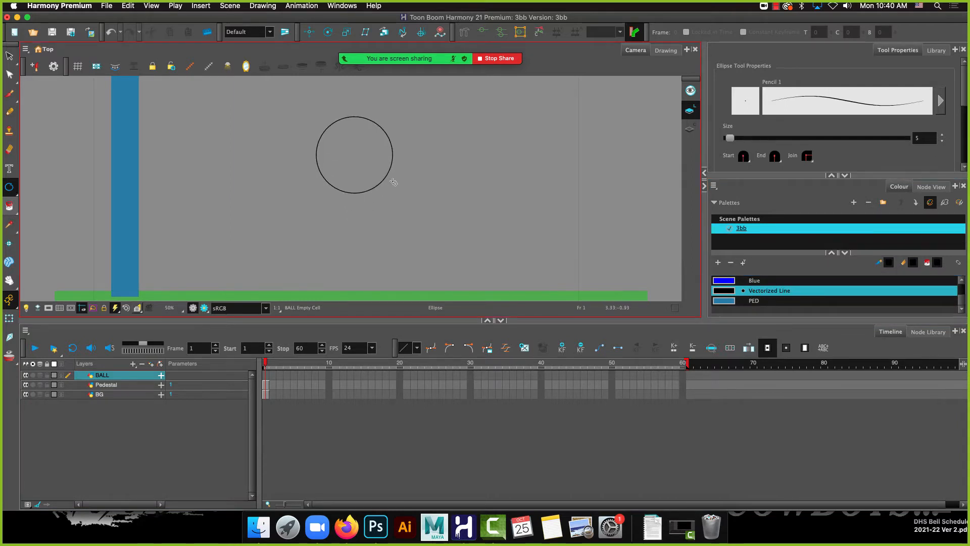
click(9, 206)
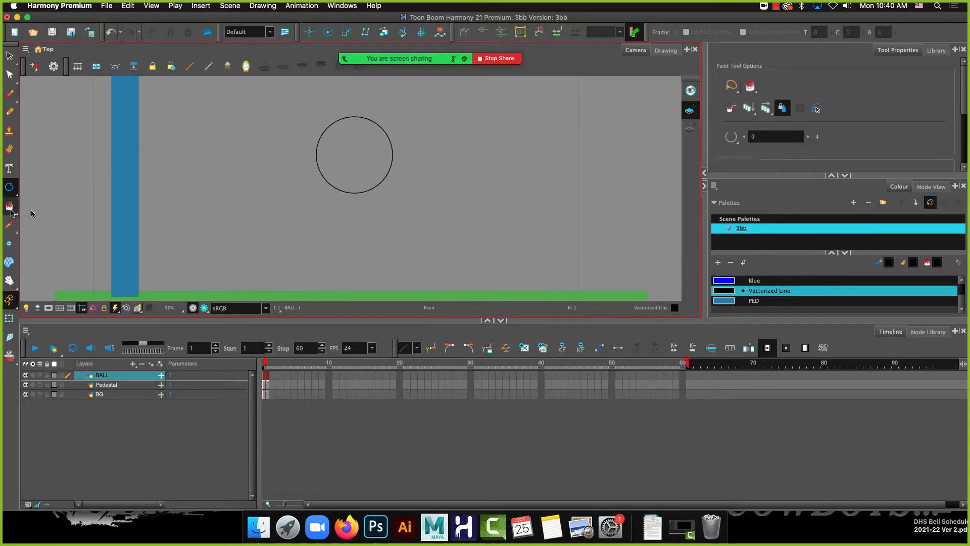
scroll(853, 290, up, 3)
click(743, 301)
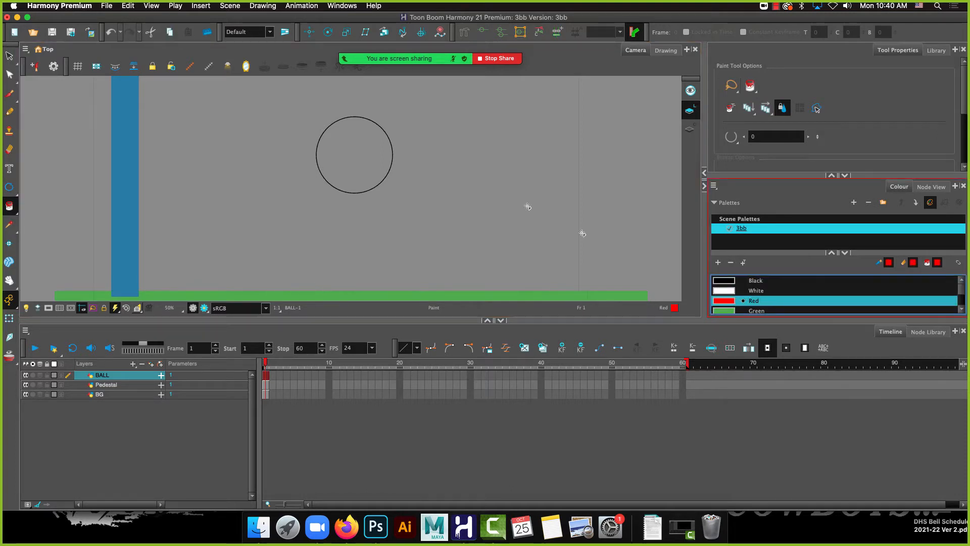
click(341, 155)
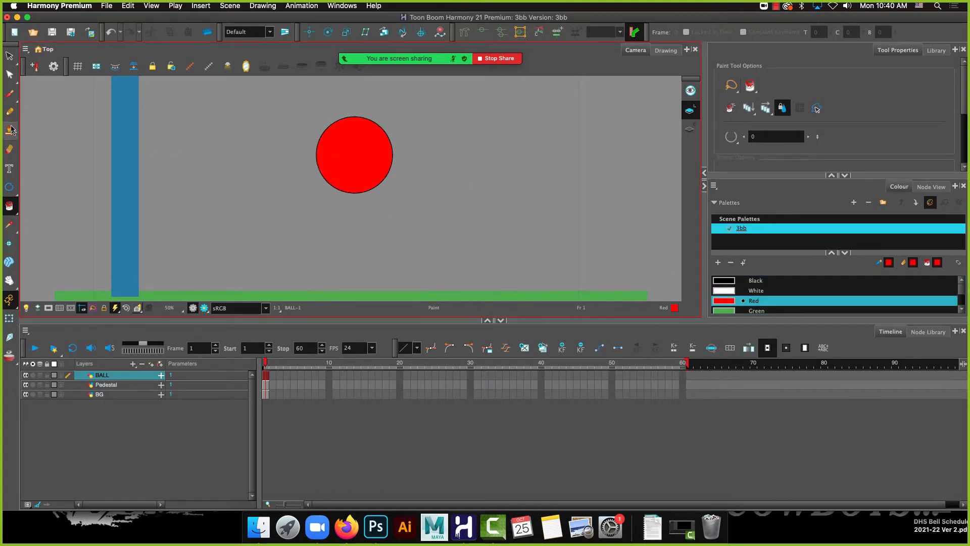
Paint a white star inside the red ball using the Brush tool at maximum size 44
click(10, 95)
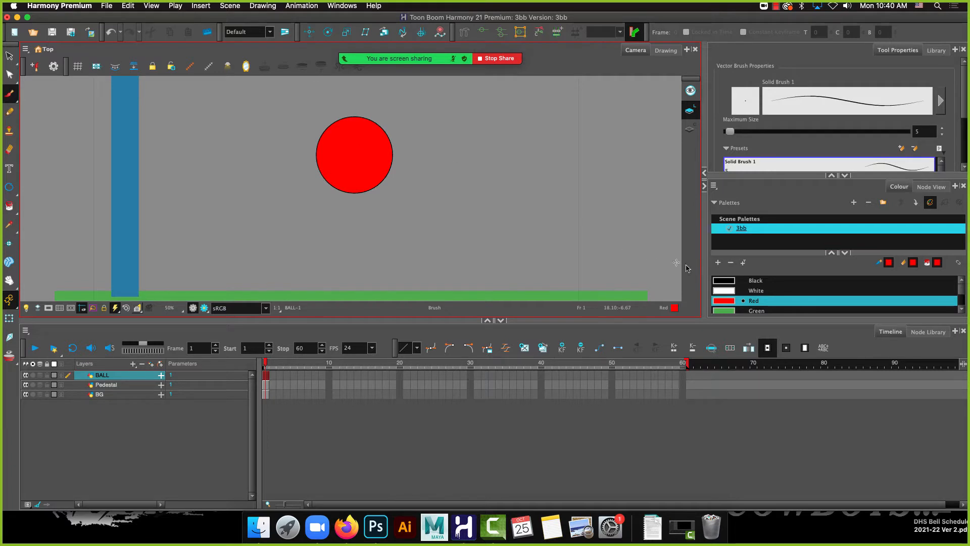
click(768, 288)
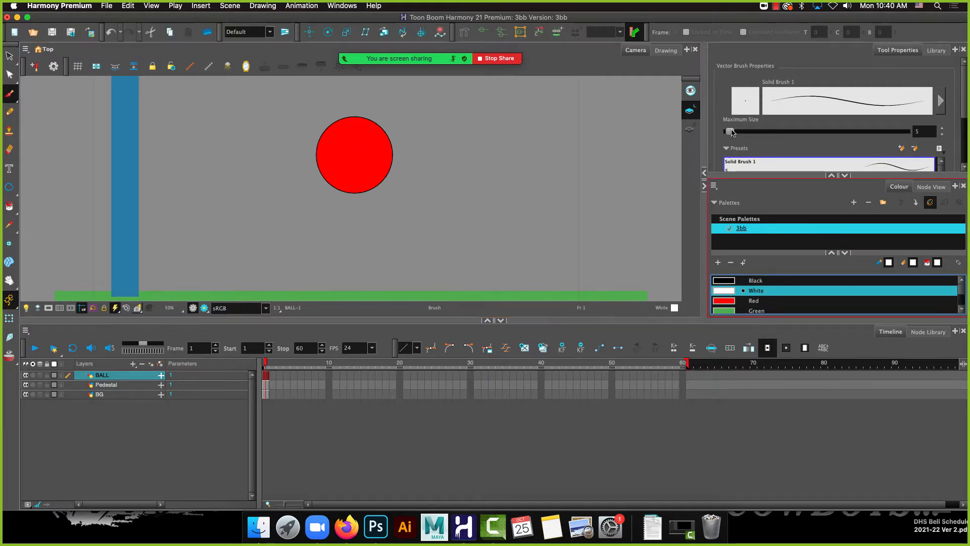
drag(733, 132, 748, 133)
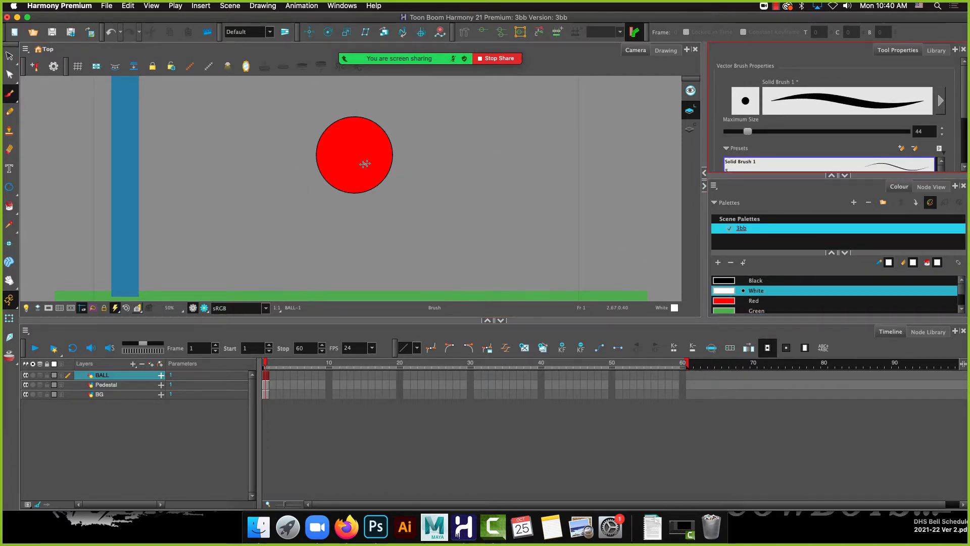
mouse_move(335, 166)
mouse_down()
mouse_move(355, 125)
mouse_move(362, 175)
mouse_move(337, 143)
mouse_move(383, 144)
mouse_move(357, 161)
mouse_move(354, 134)
mouse_move(370, 180)
mouse_move(334, 153)
mouse_move(371, 147)
mouse_move(354, 173)
mouse_up()
key(super+z)
key(super+z)
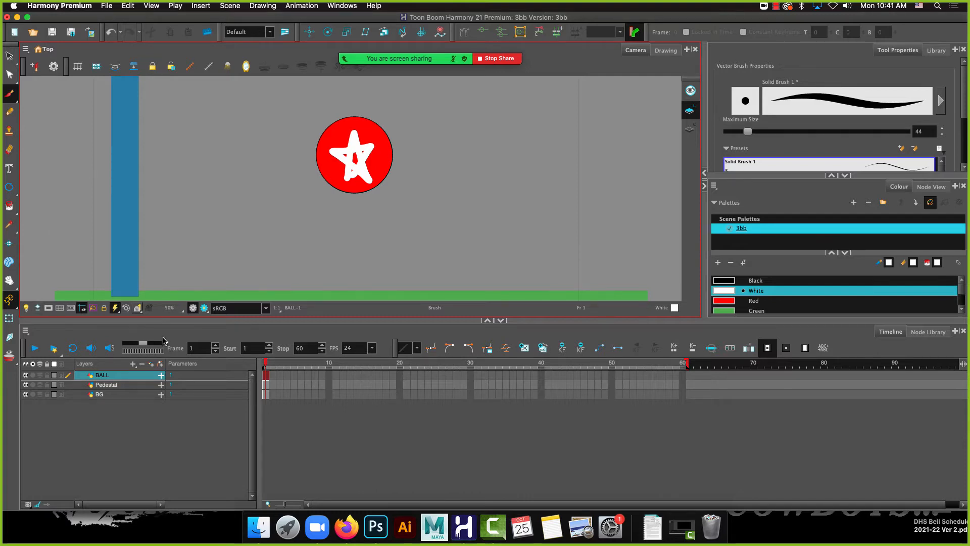
Delete the BALL layer together with its star-marked ball drawing
click(143, 364)
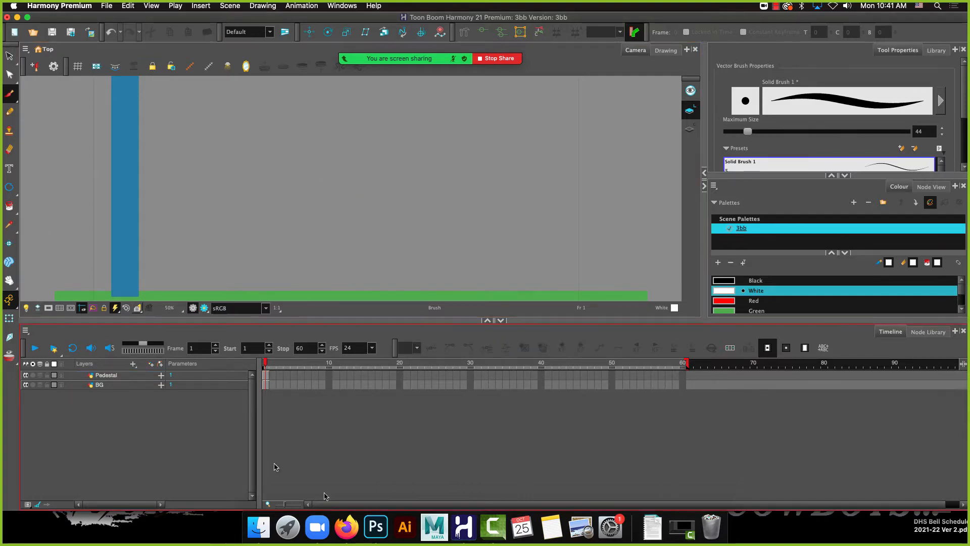
Switch to Photoshop and disable the layer mask on Layer 1 to view the uncropped image, then enable it again
click(376, 527)
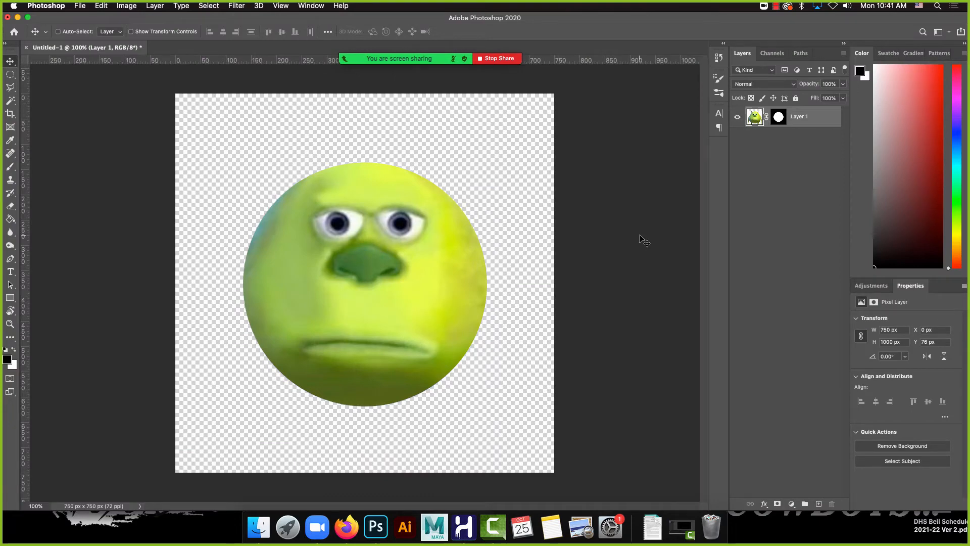
right_click(785, 119)
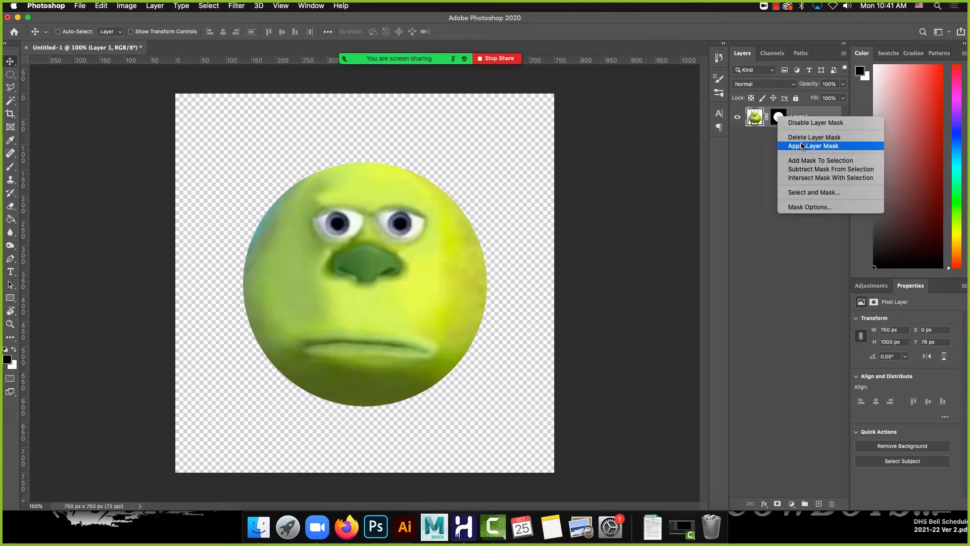
click(802, 126)
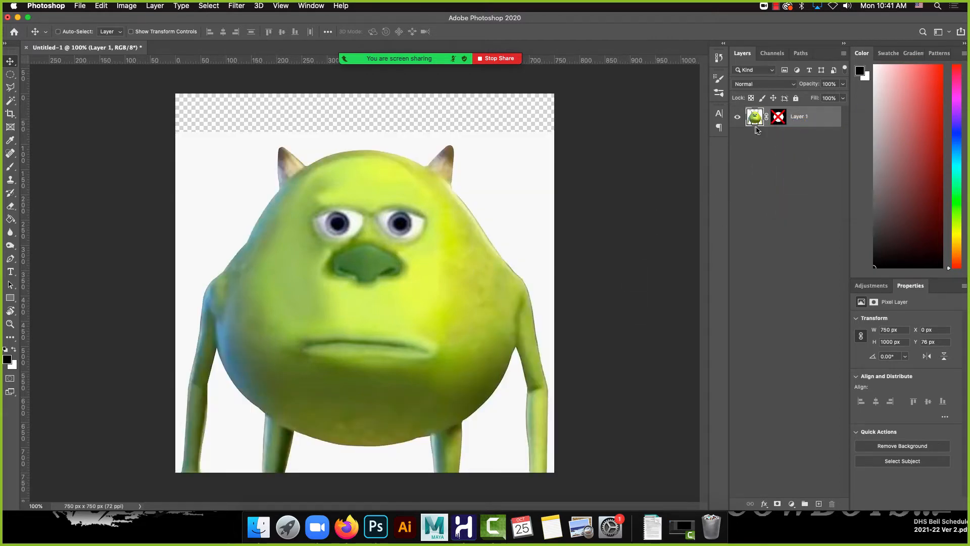
right_click(778, 117)
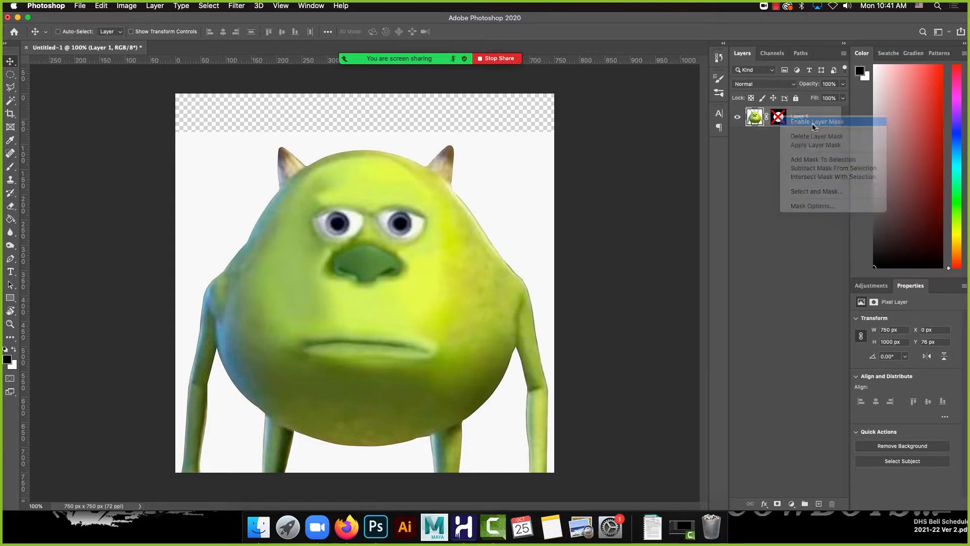
click(814, 127)
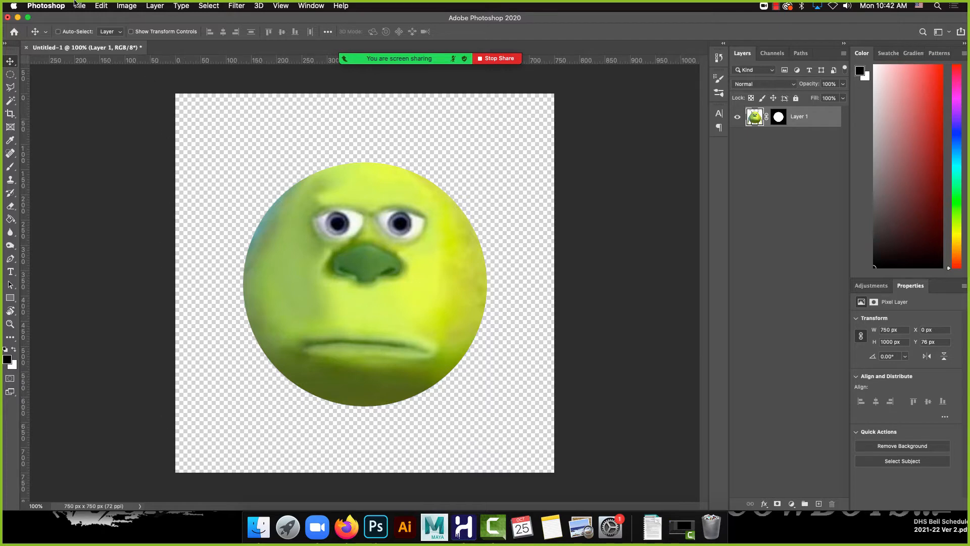
click(78, 6)
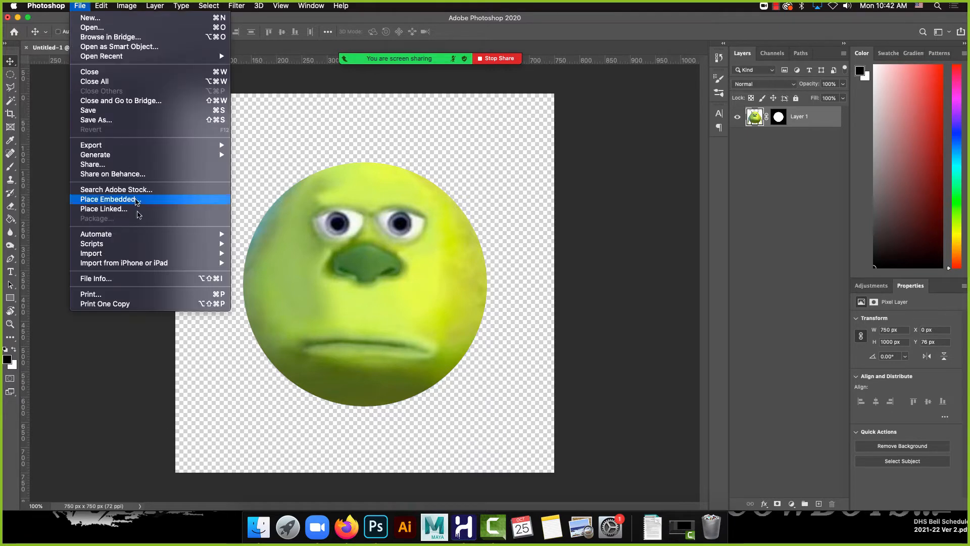
click(145, 123)
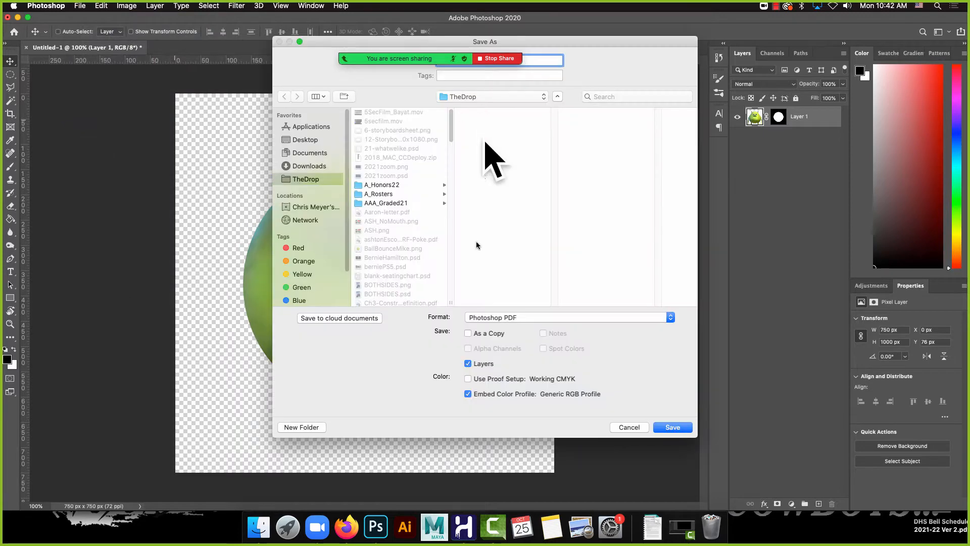
click(505, 318)
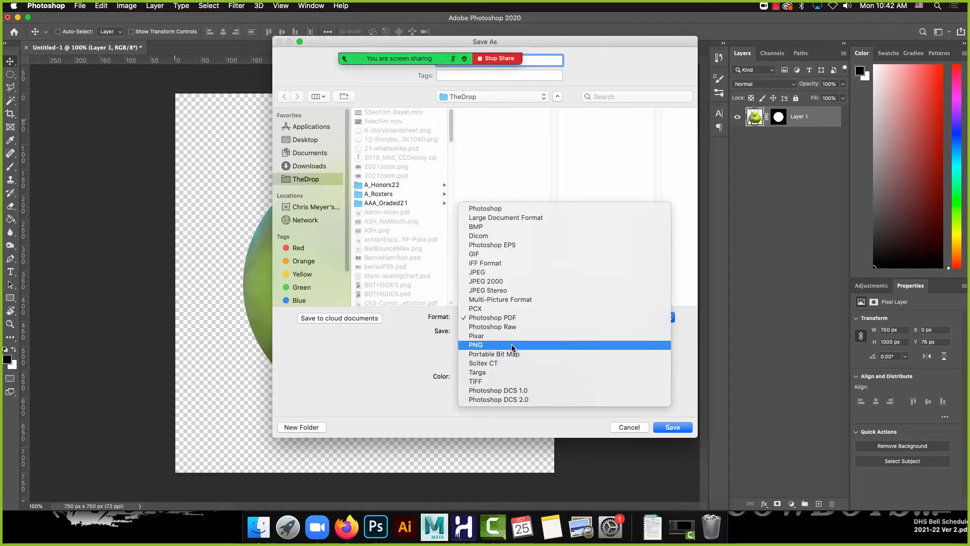
click(470, 342)
drag(620, 43, 602, 66)
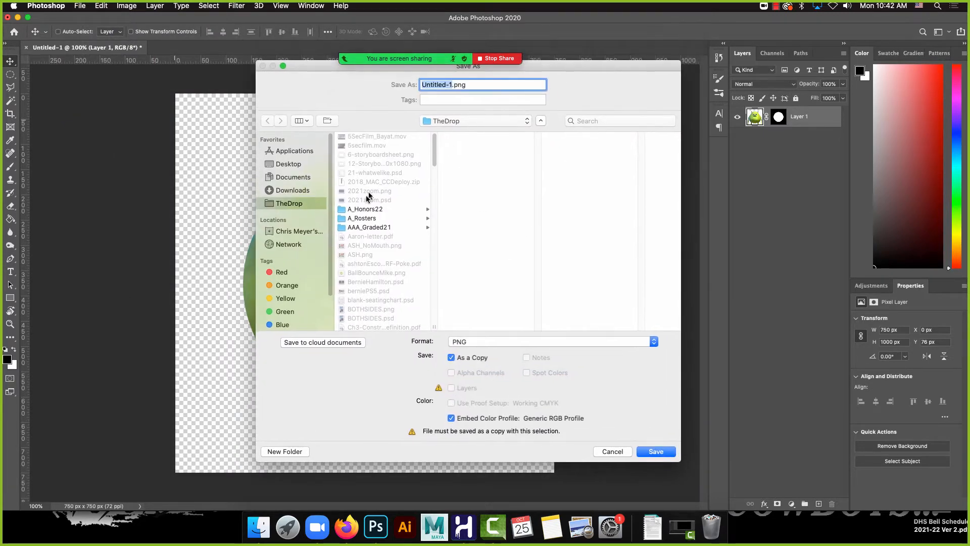
scroll(367, 238, down, 5)
scroll(367, 241, up, 5)
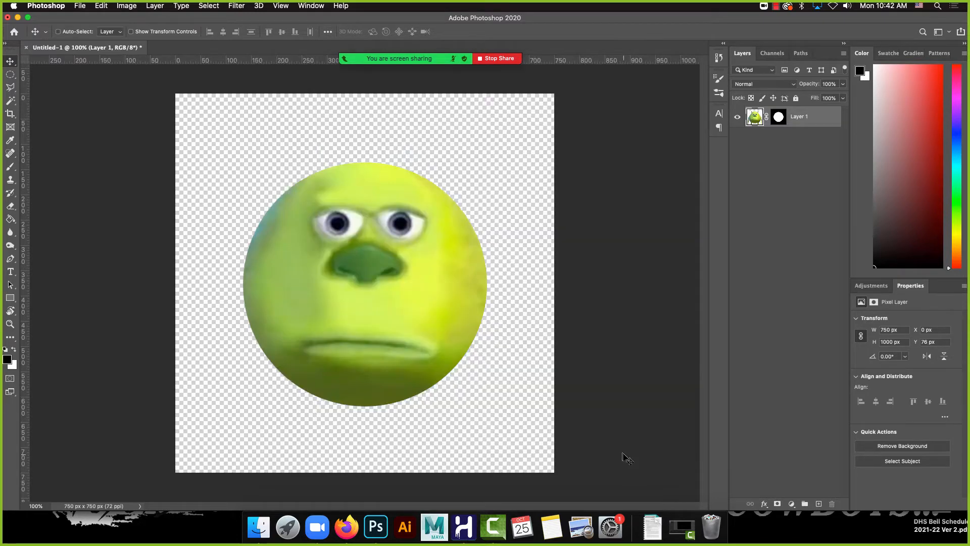
click(626, 453)
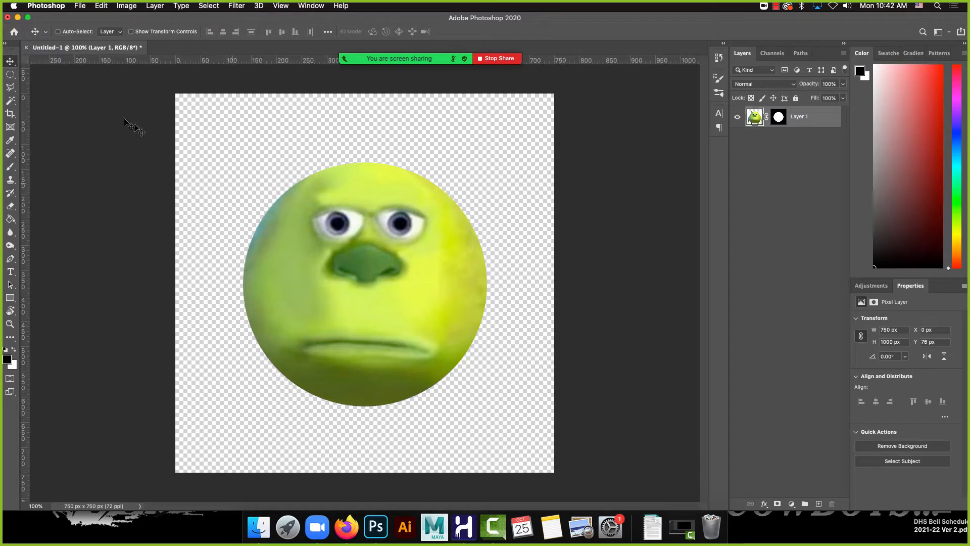
Close the Untitled-1 document without saving it and switch back to Harmony
click(27, 47)
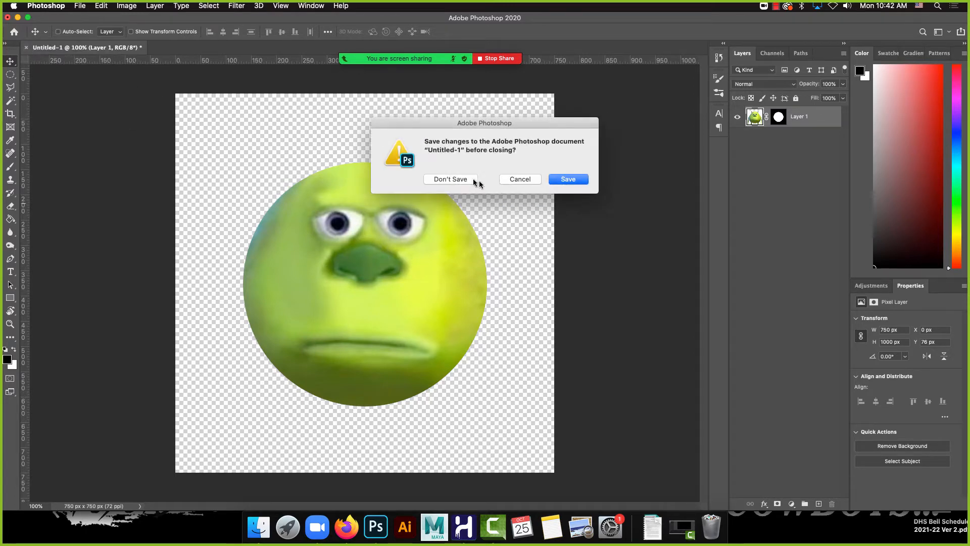
click(473, 181)
click(464, 527)
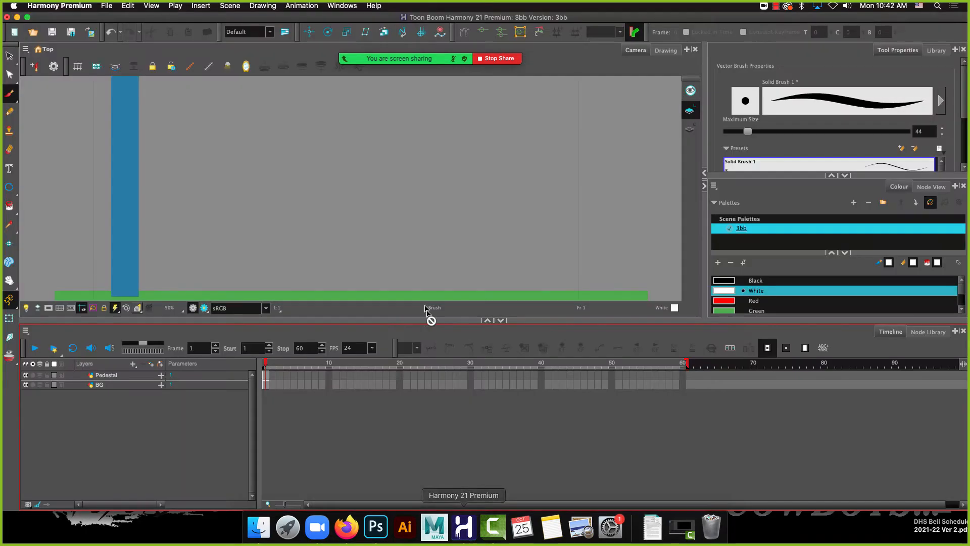
Import BallBounceMike.png from TheDrop into a new single layer, kept as original bitmap with the Fit alignment rule
click(136, 375)
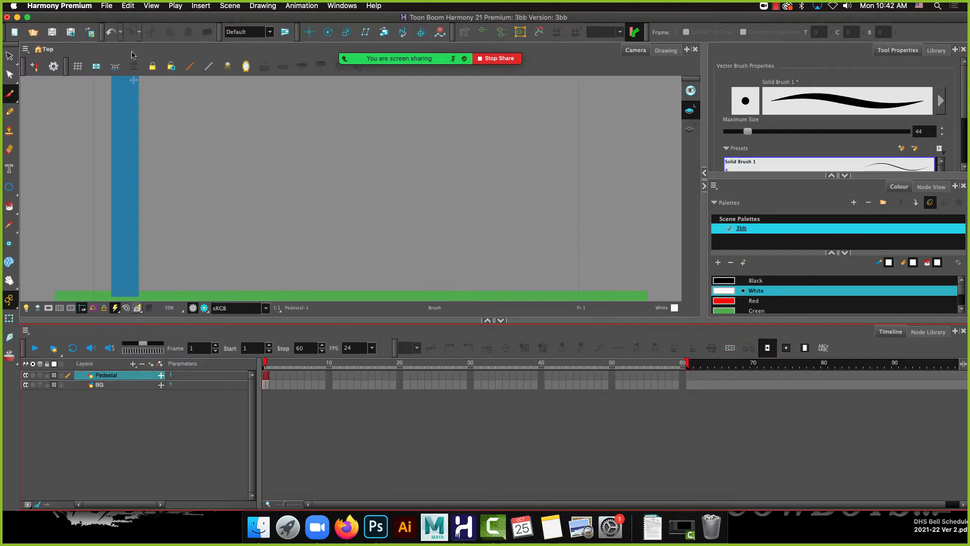
click(104, 7)
mouse_move(200, 132)
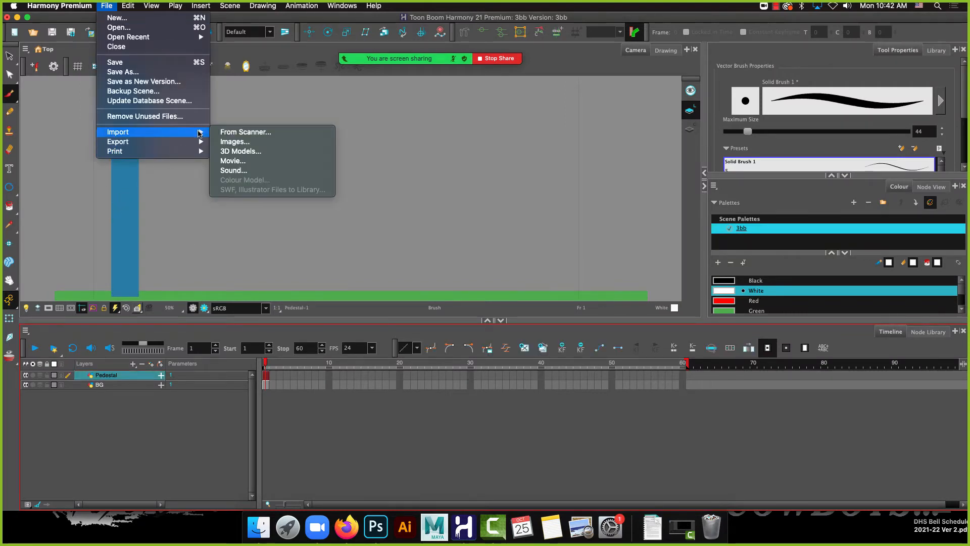
click(301, 141)
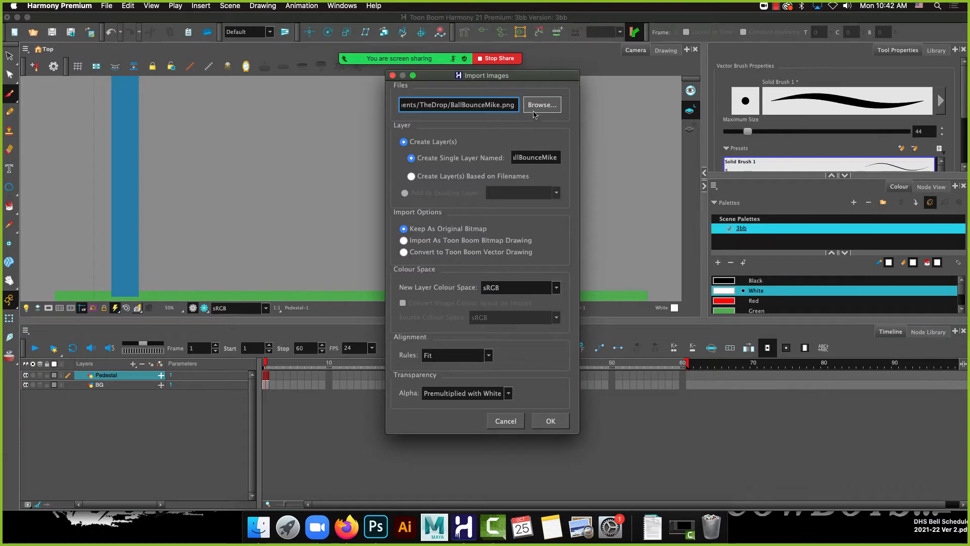
click(540, 108)
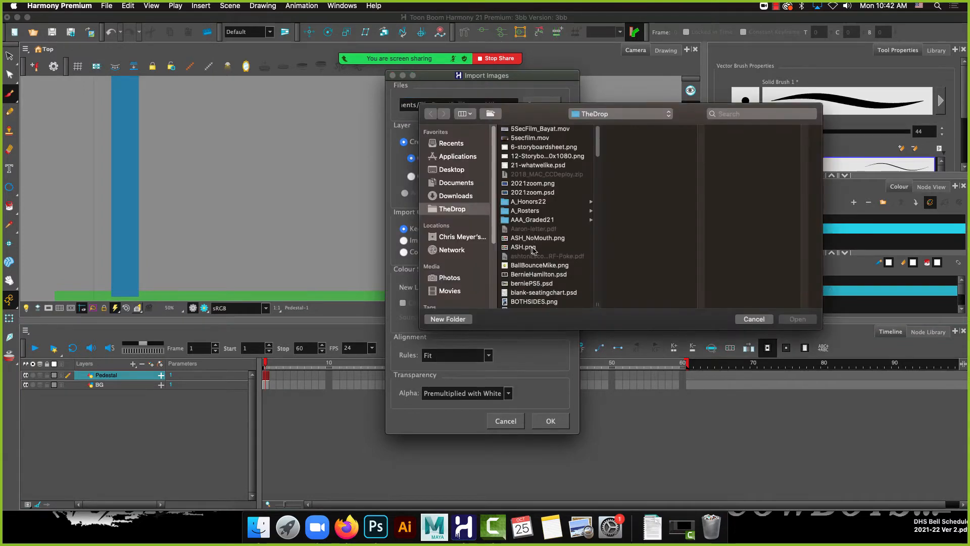
double_click(543, 266)
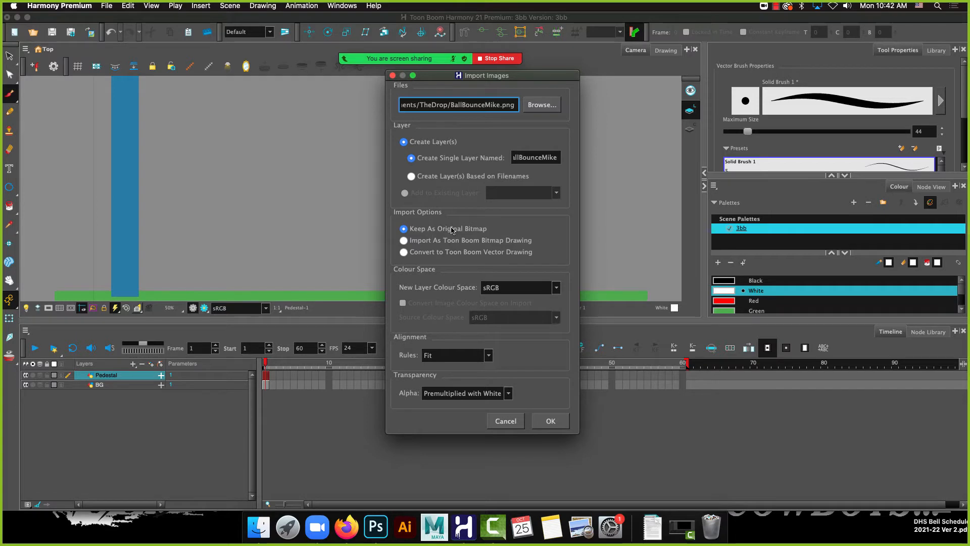
click(543, 420)
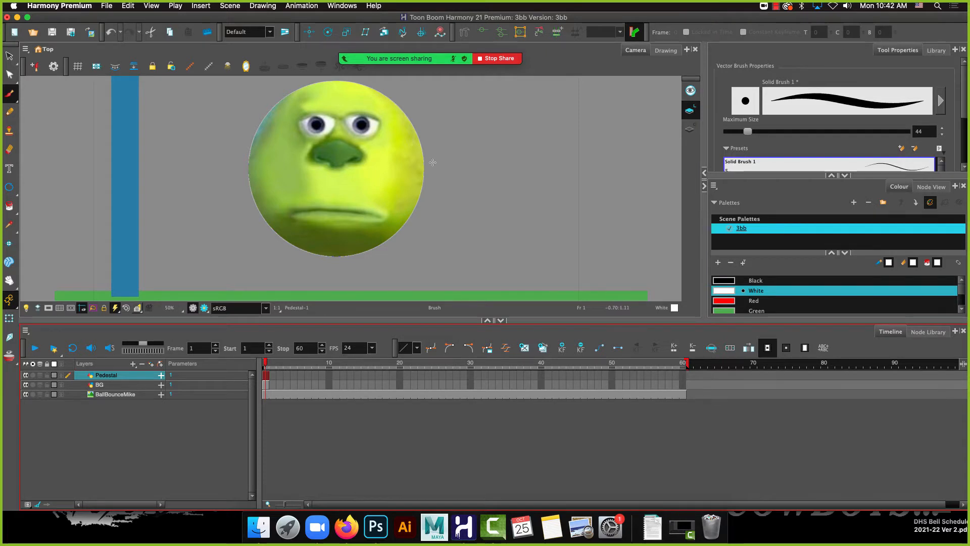
Lengthen the scene so that it stops at frame 150
click(117, 399)
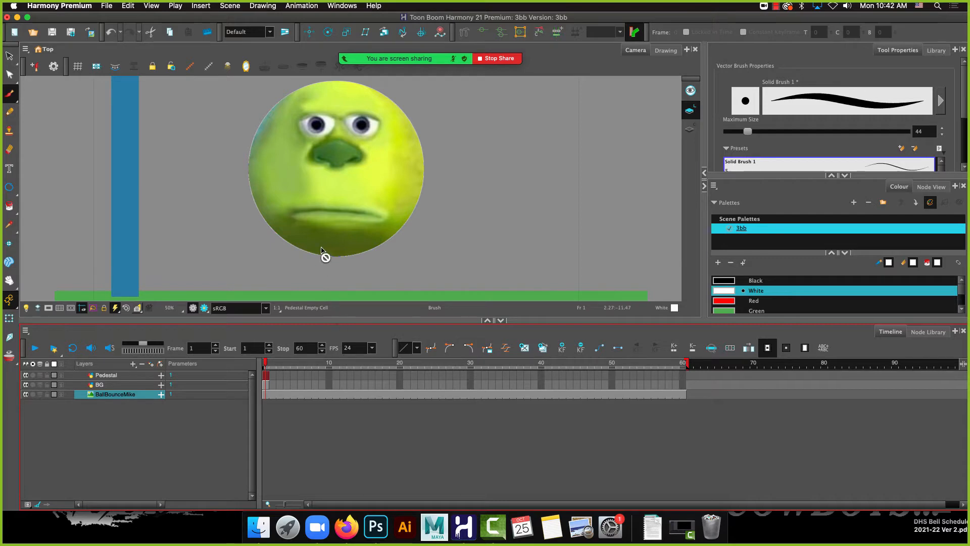
scroll(325, 257, down, 2)
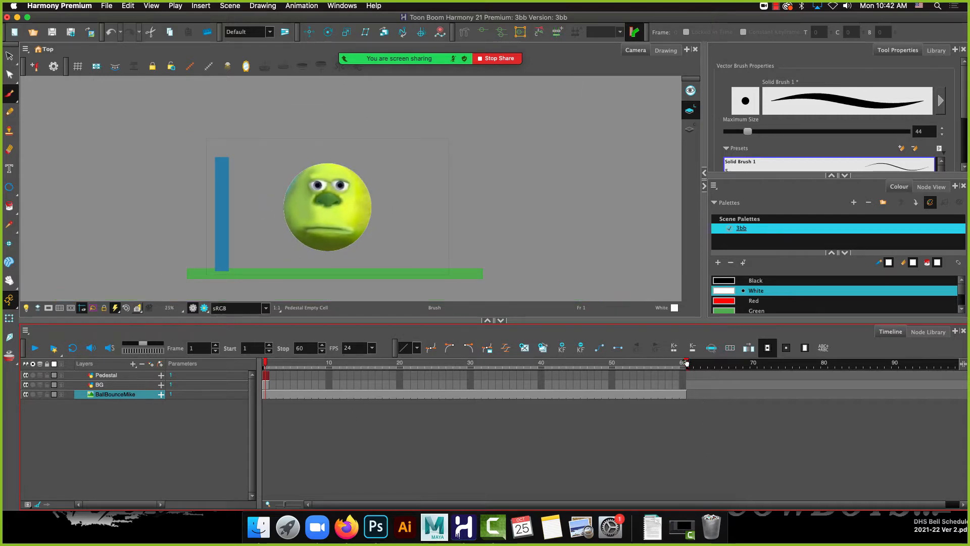
mouse_move(687, 363)
mouse_down()
mouse_move(963, 365)
mouse_move(895, 376)
mouse_move(939, 376)
mouse_move(896, 368)
mouse_up()
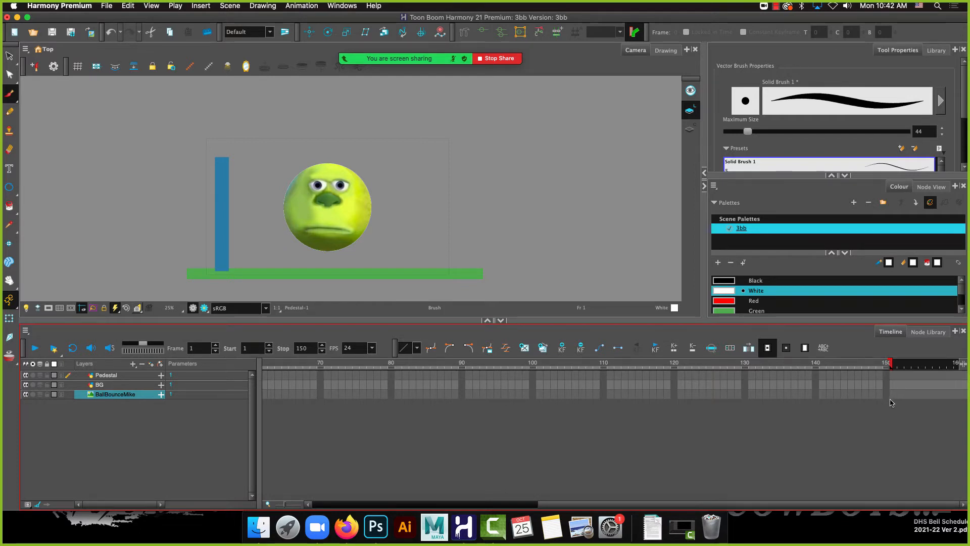
Extend the exposure of the Pedestal, BG and BallBounceMike layers through frame 150
drag(886, 377, 889, 401)
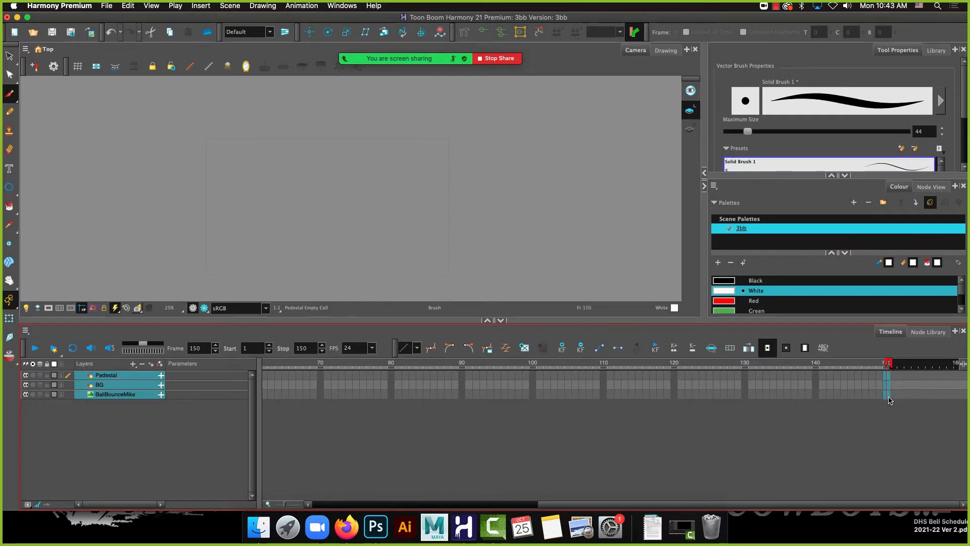
click(889, 378)
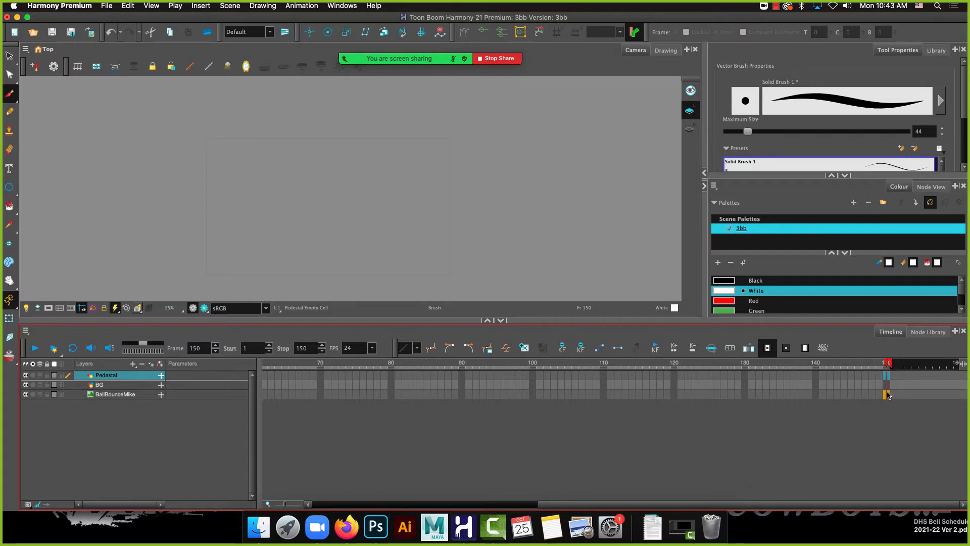
drag(889, 395, 888, 377)
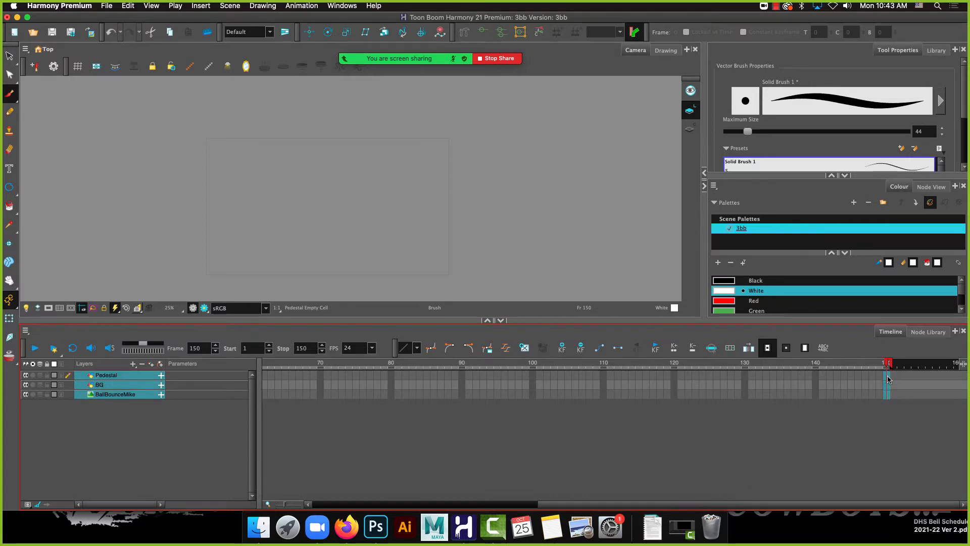
right_click(888, 379)
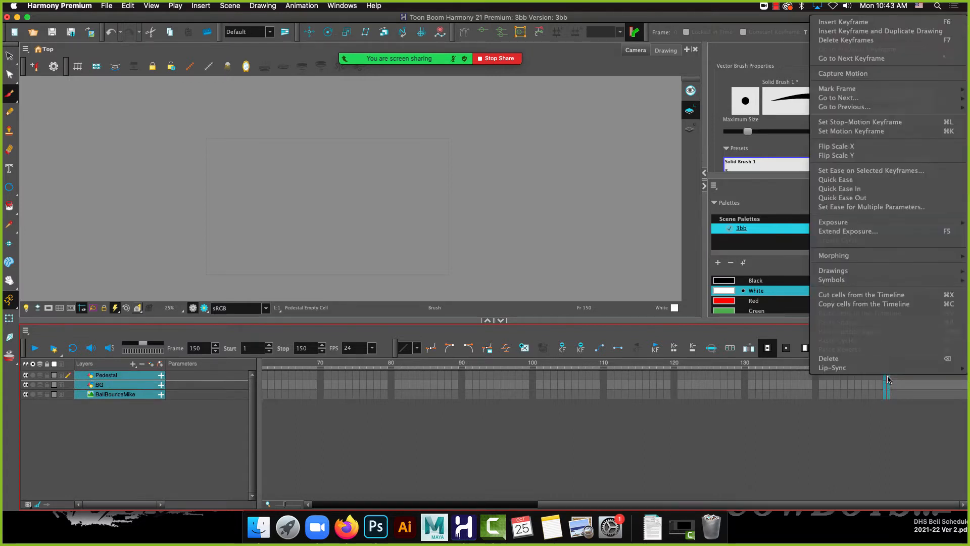
click(871, 233)
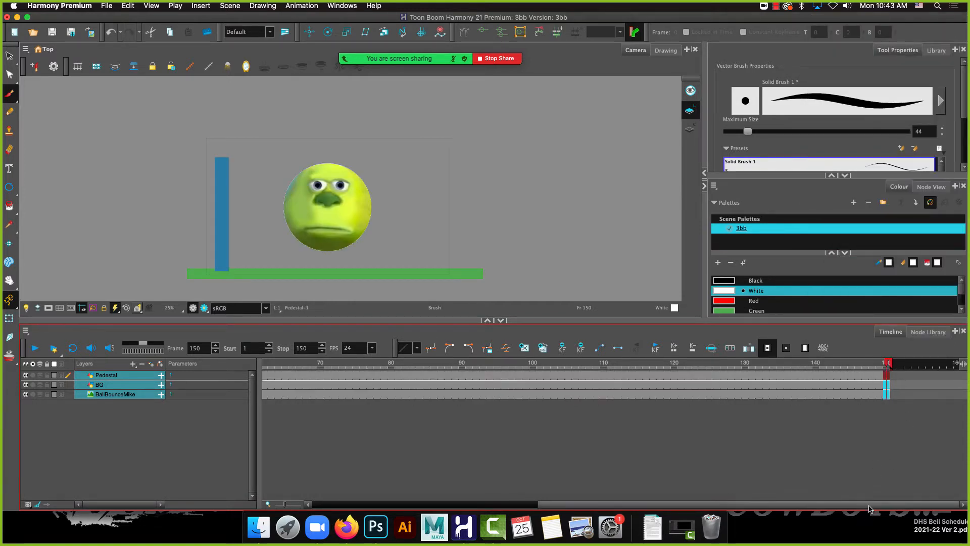
Add a parent peg to the BallBounceMike layer
drag(869, 508, 540, 505)
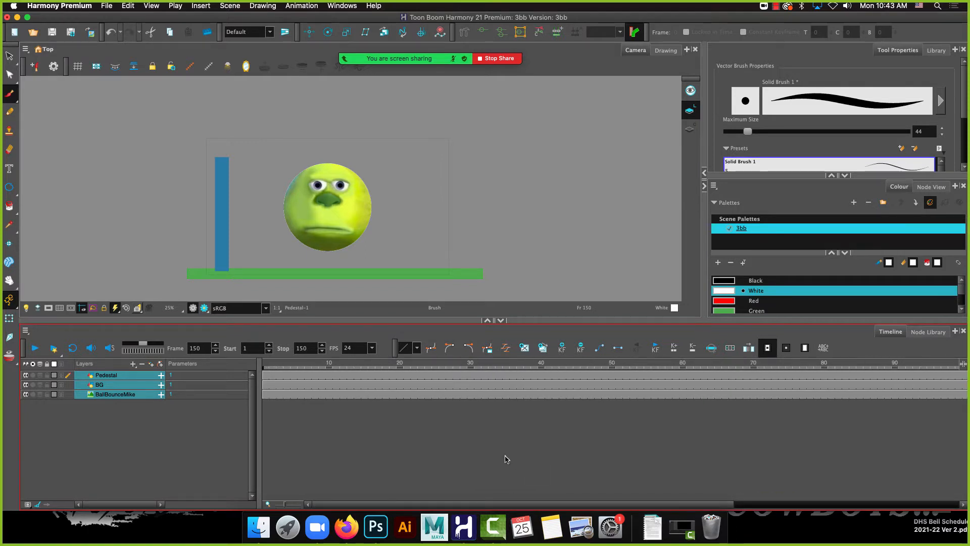
click(118, 395)
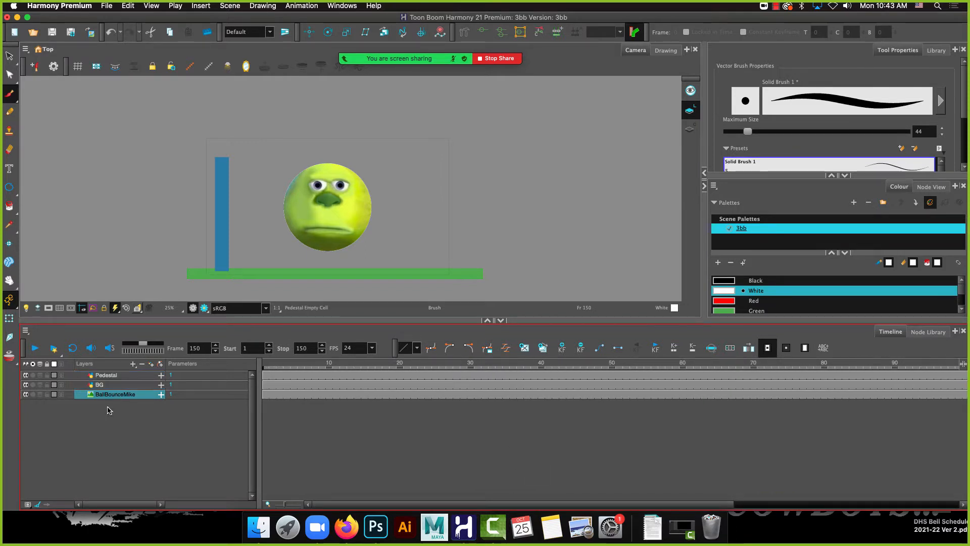
click(160, 365)
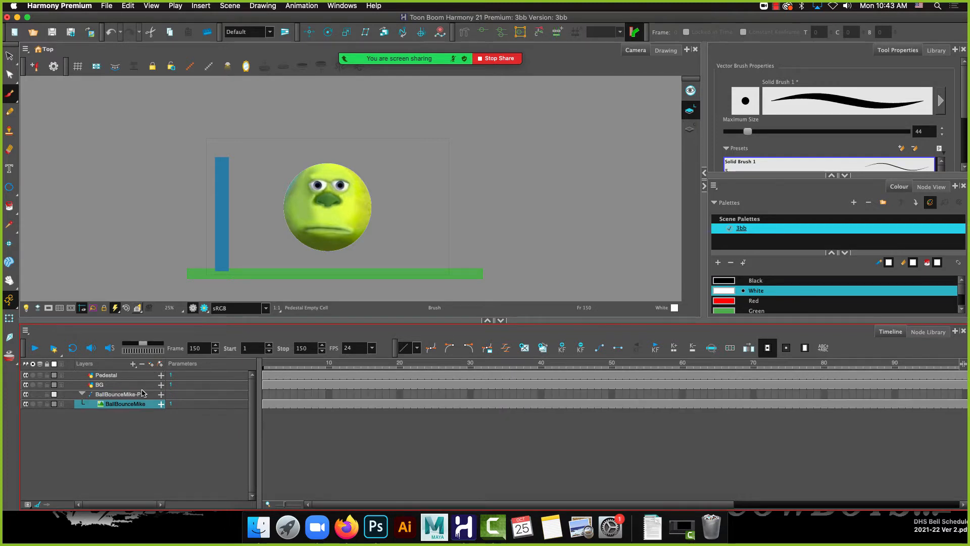
Activate the Scale tool on the BallBounceMike-P peg, set the animate mode to Animate Off, and deselect the peg
click(130, 395)
click(128, 404)
click(126, 395)
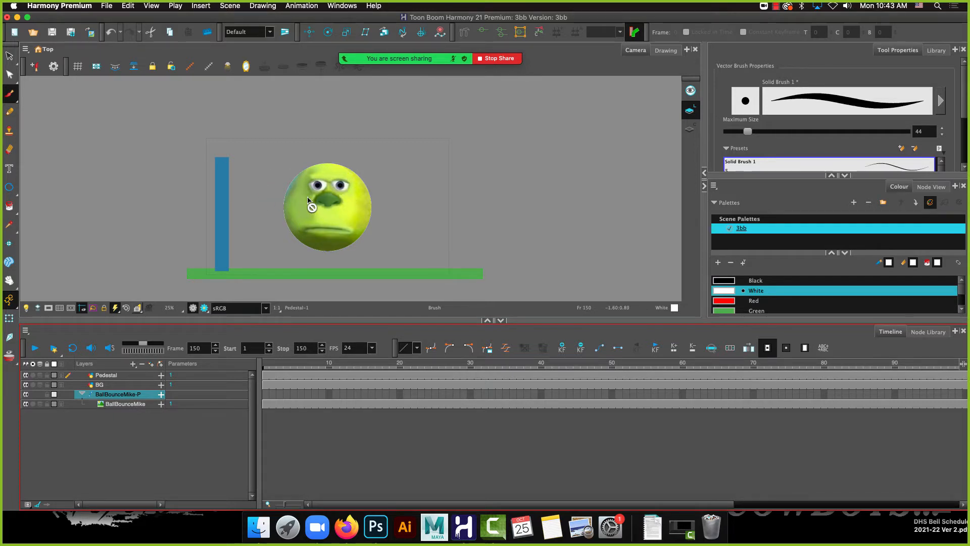
click(347, 33)
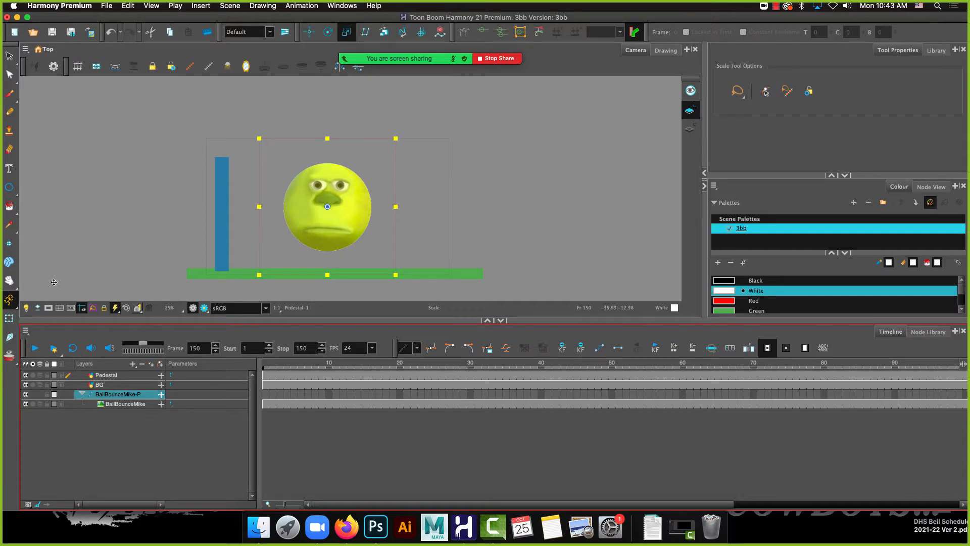
click(9, 300)
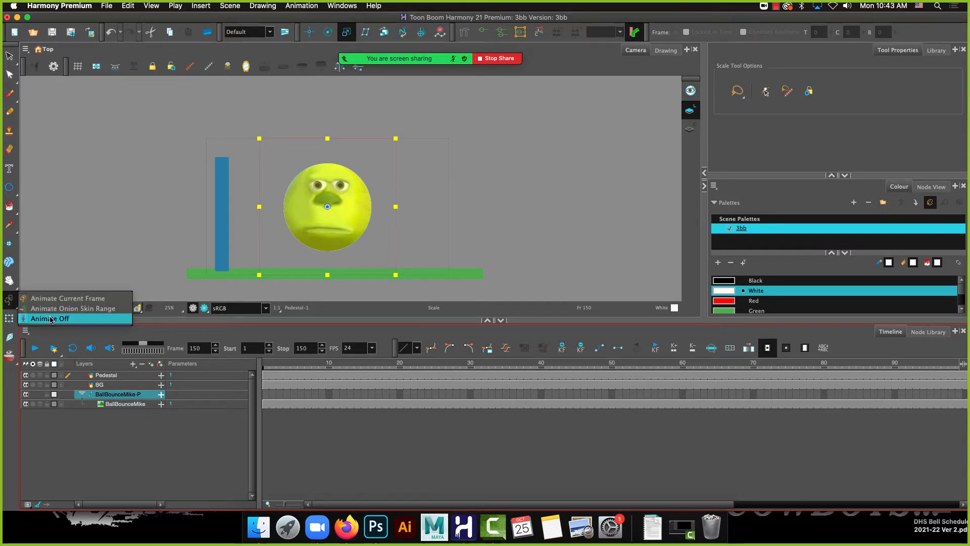
click(50, 318)
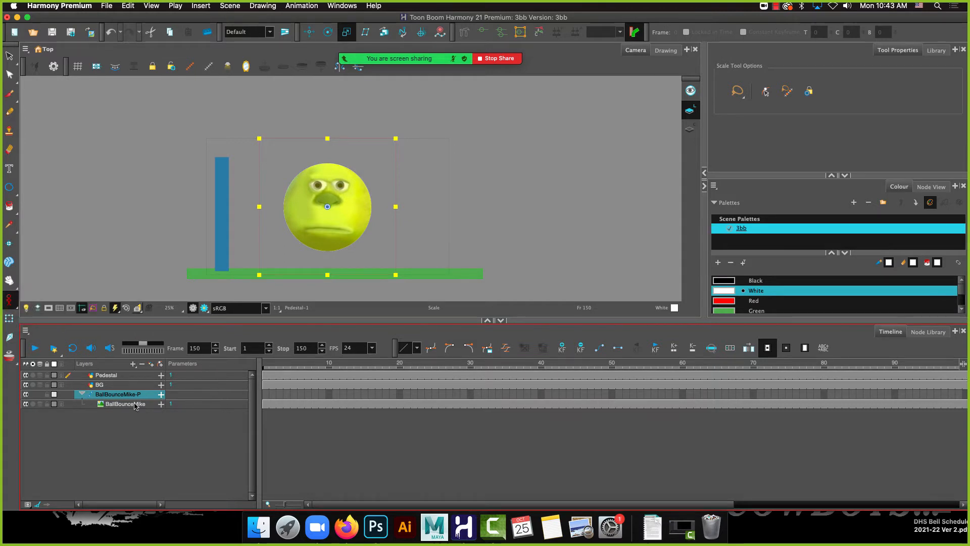
click(127, 427)
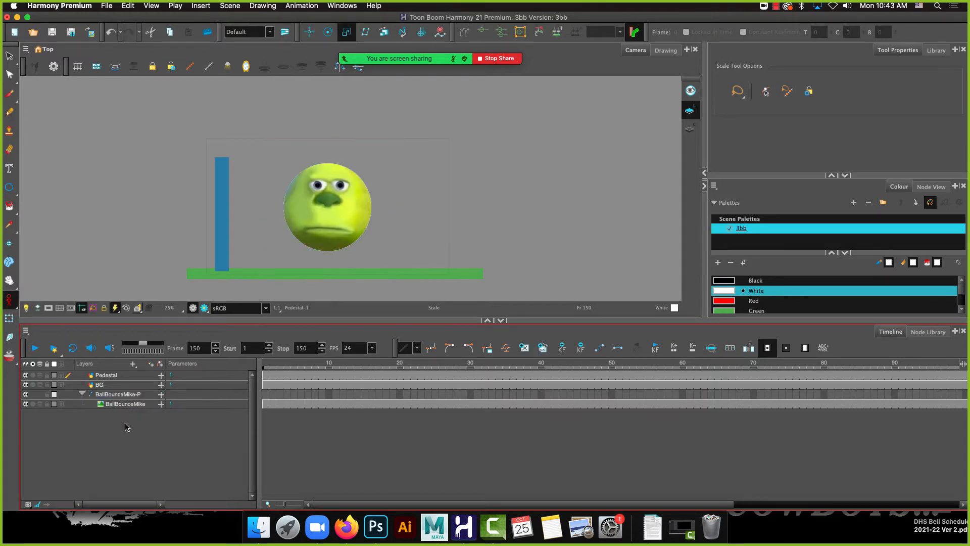
Scale the BallBounceMike drawing down to about 0.185 and move it onto the pedestal's upper right edge
click(123, 405)
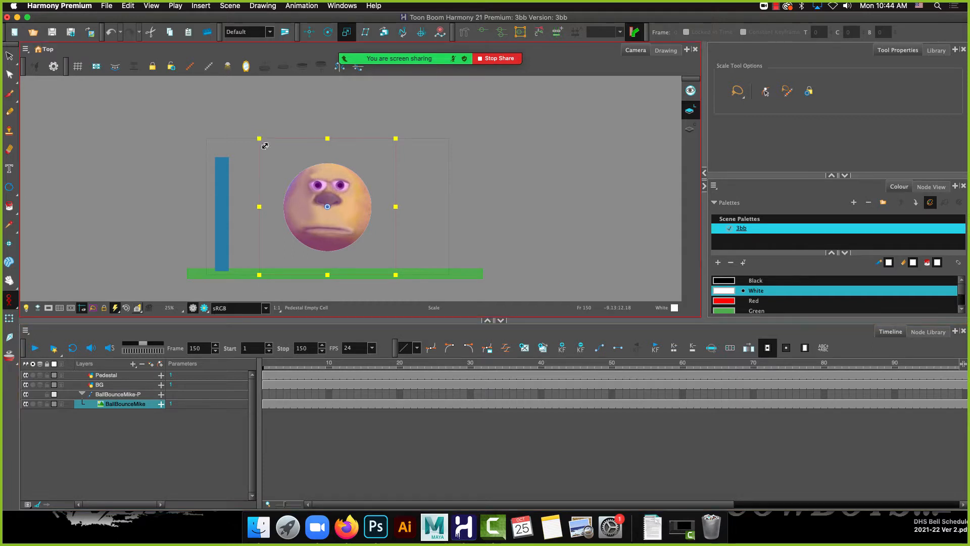
drag(258, 138, 310, 202)
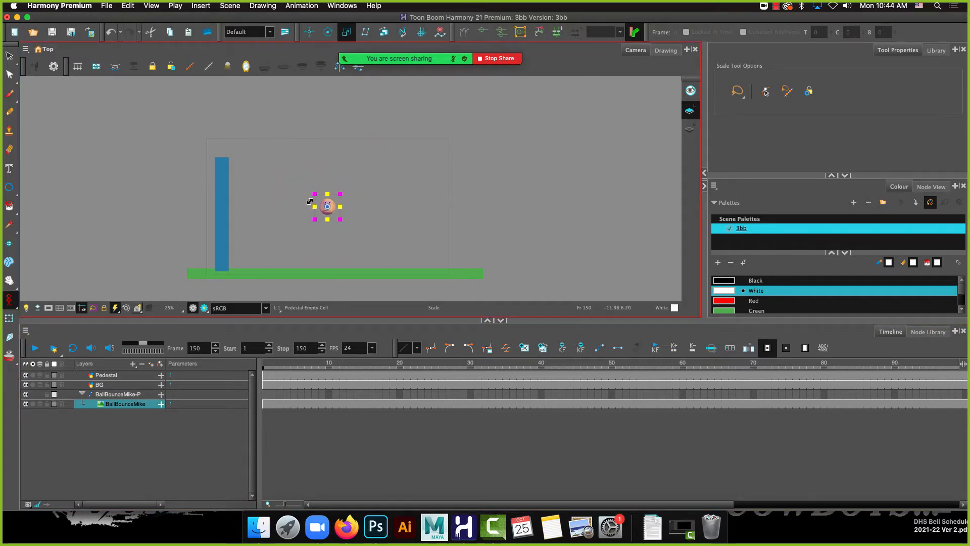
click(308, 32)
drag(330, 192, 244, 146)
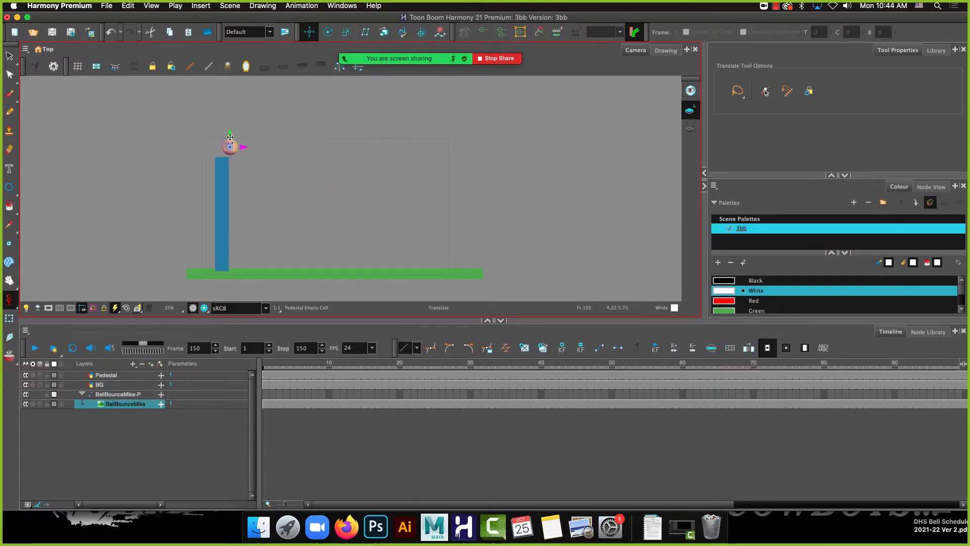
scroll(232, 131, up, 5)
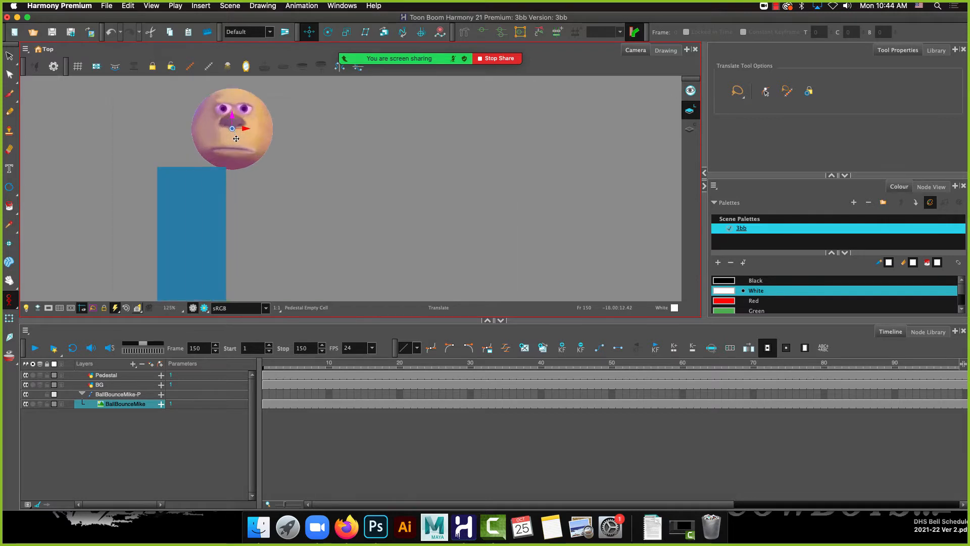
drag(248, 125, 228, 105)
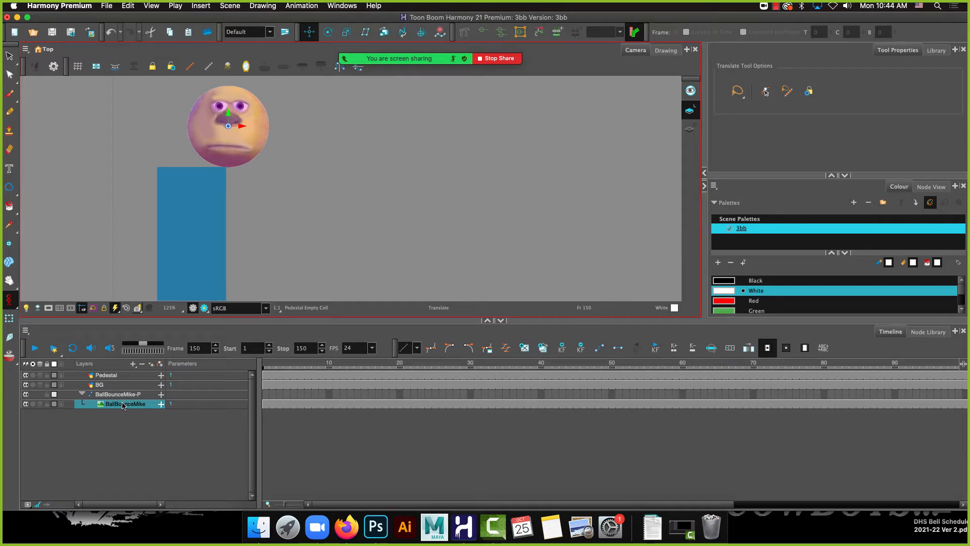
Activate the Scale tool and compare the position and scale parameters of the BallBounceMike-P peg with those of its BallBounceMike drawing layer
mouse_move(348, 25)
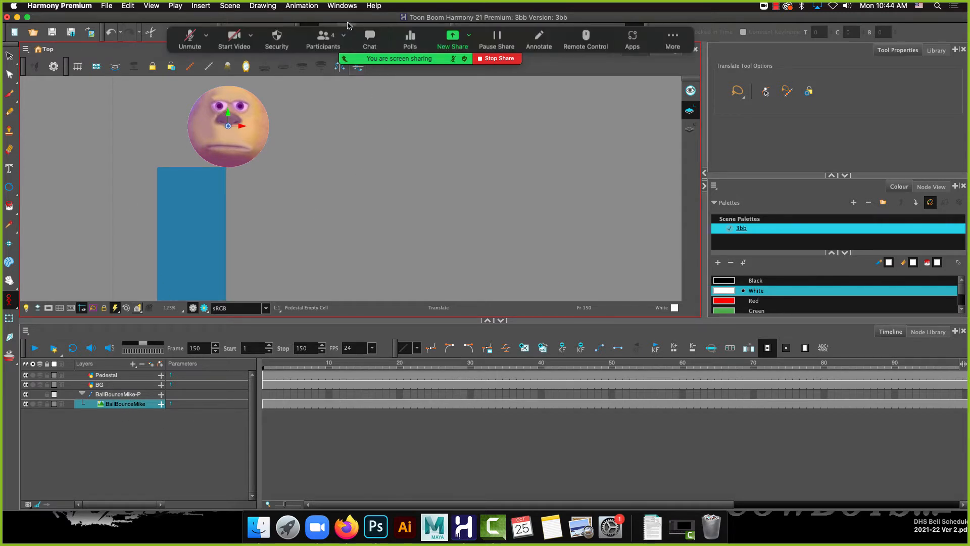
key(alt+5)
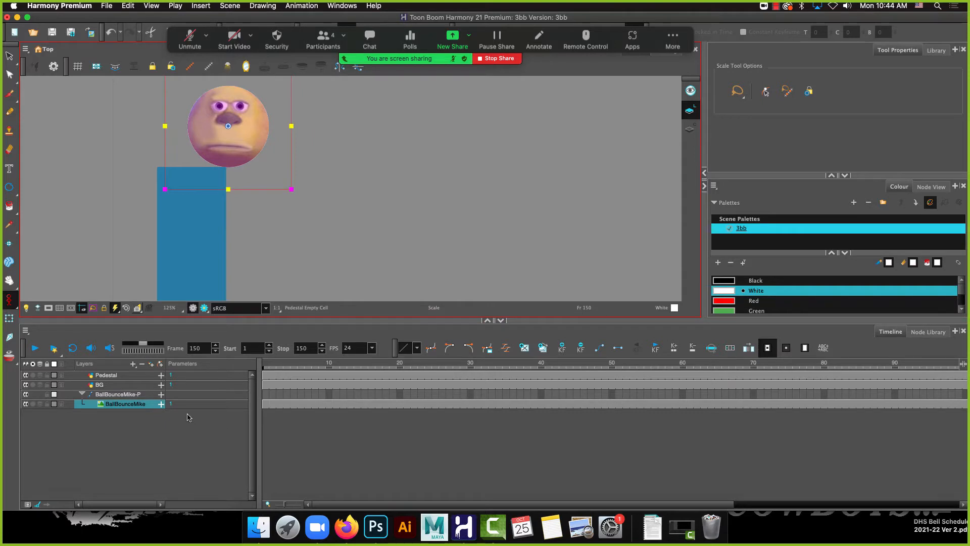
click(160, 404)
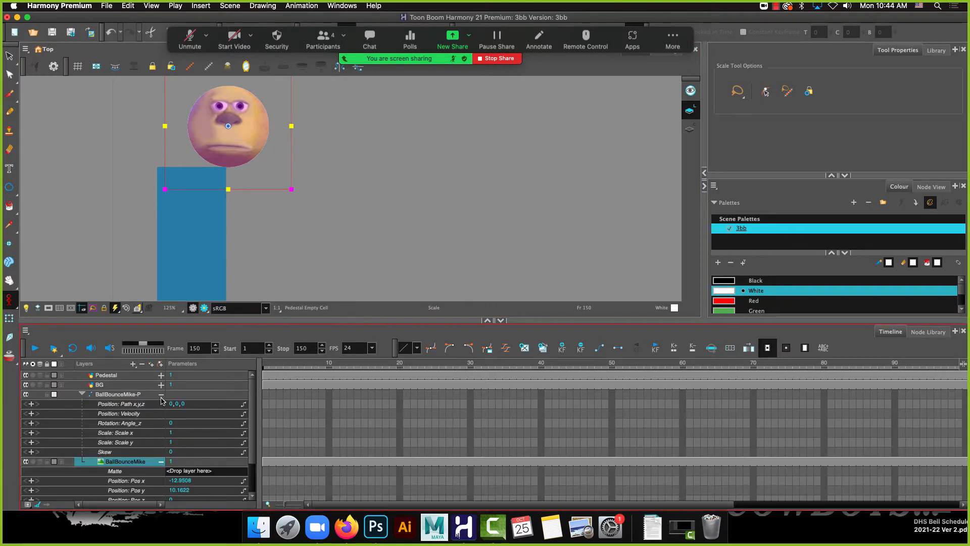
scroll(161, 400, down, 1)
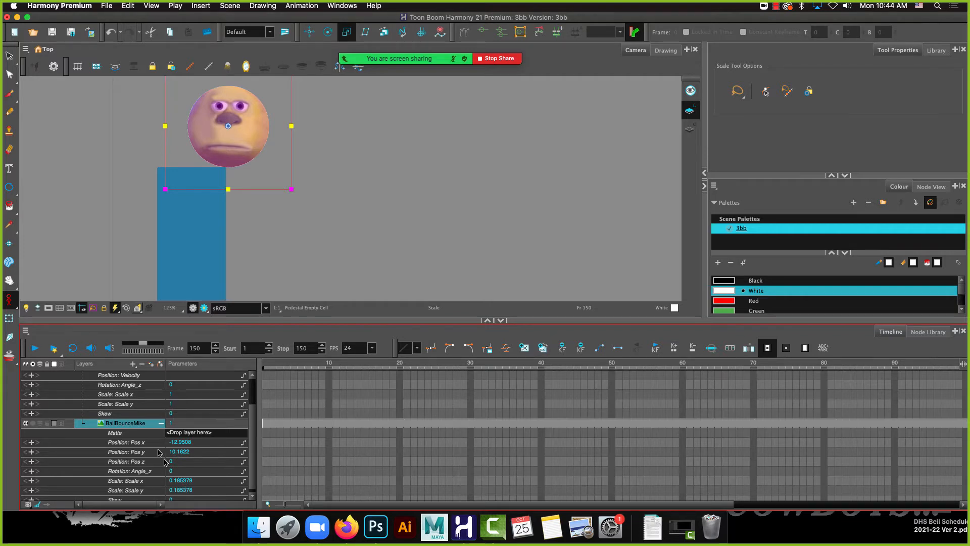
scroll(167, 413, up, 2)
scroll(166, 410, up, 1)
click(126, 394)
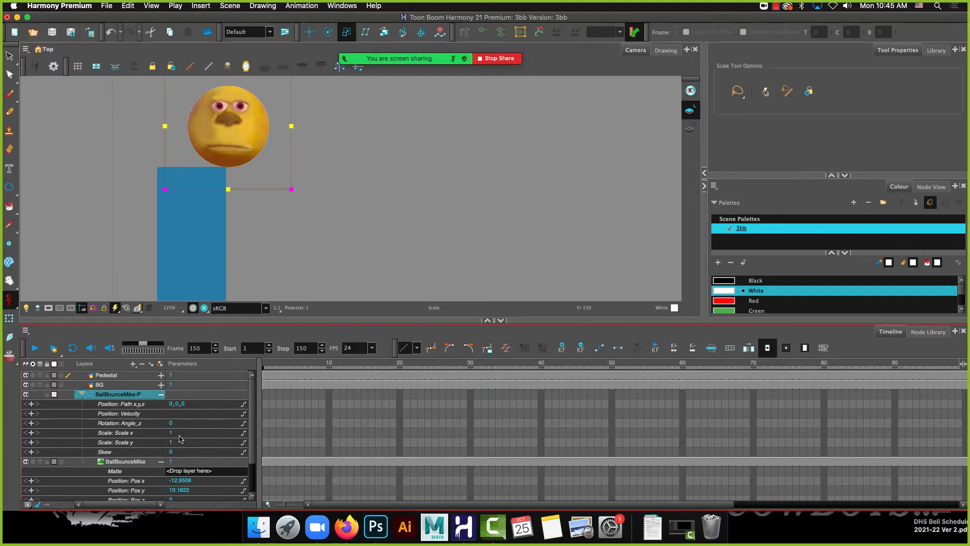
scroll(180, 439, down, 4)
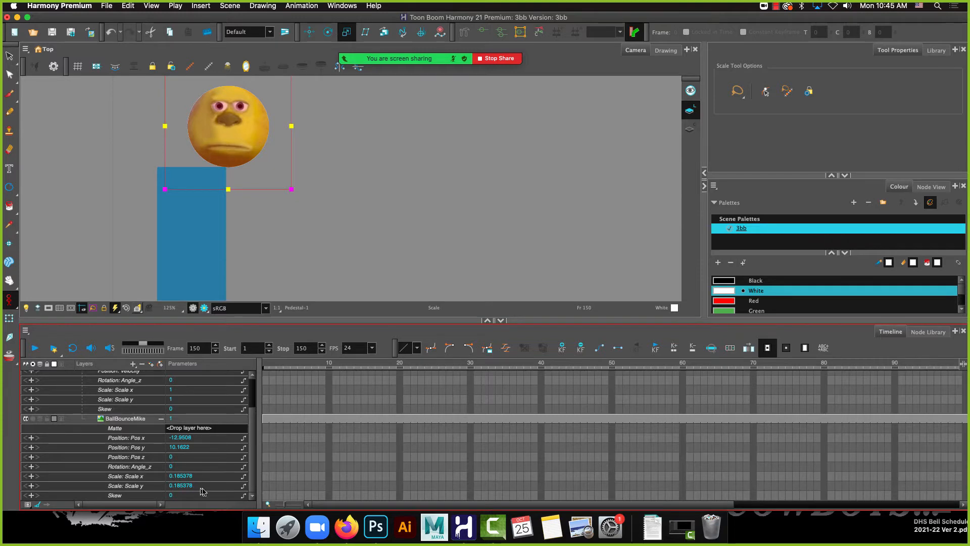
click(162, 420)
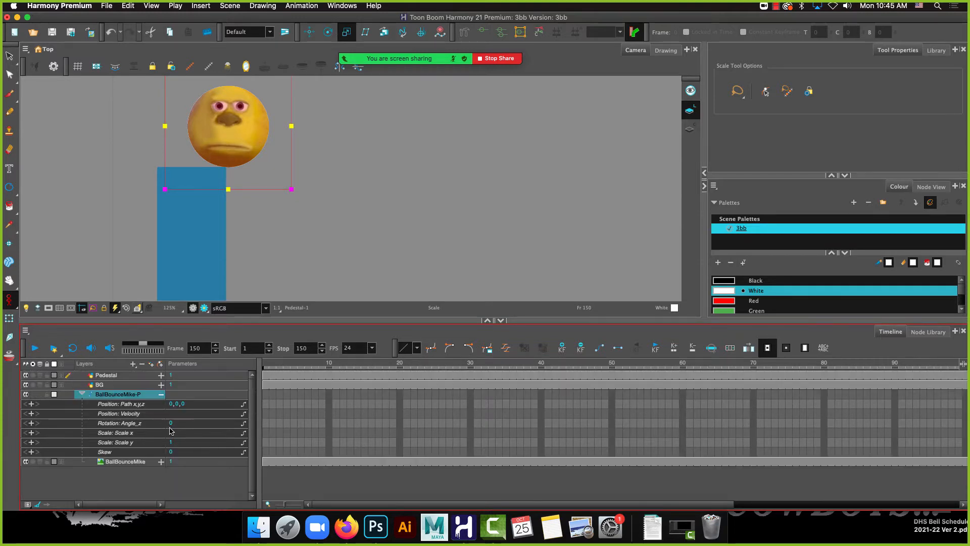
click(162, 396)
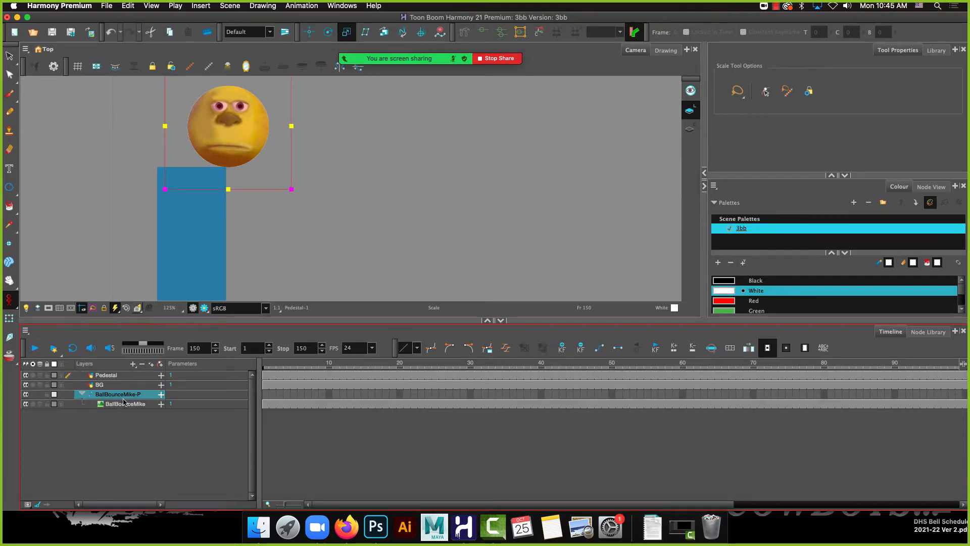
Set the animate mode to Animate Current Frame and, with the Translate tool active, place the BallBounceMike-P peg's pivot on the ball
scroll(371, 112, down, 2)
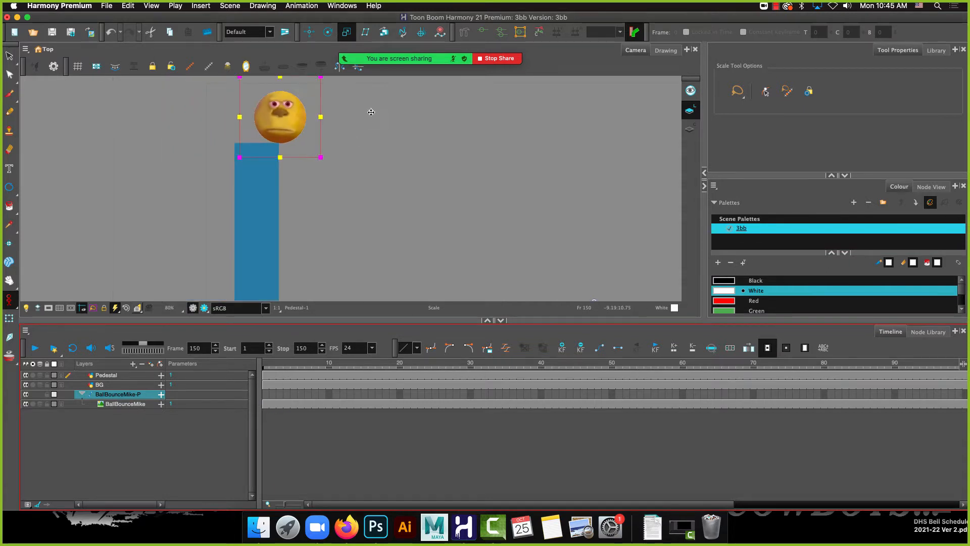
click(9, 299)
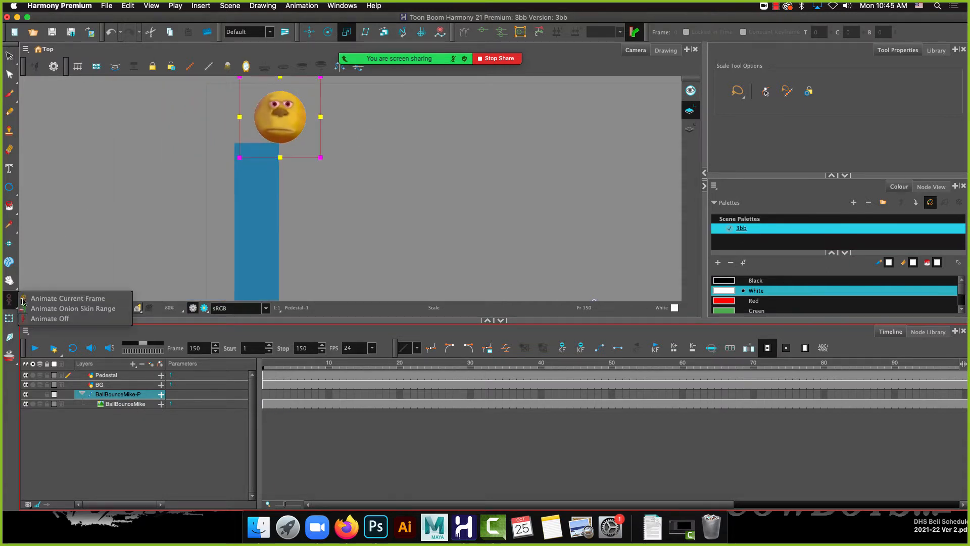
click(57, 299)
mouse_move(334, 23)
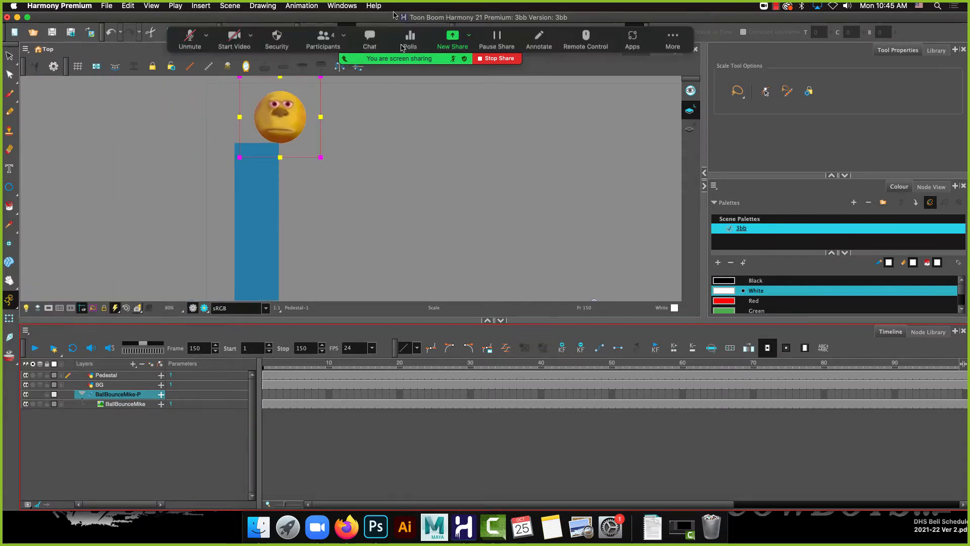
click(310, 27)
key(1)
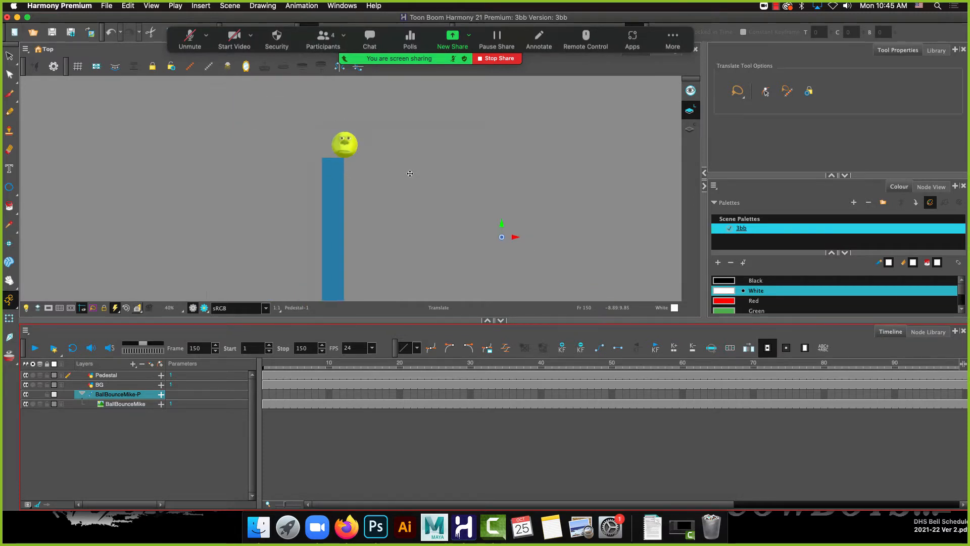
click(344, 145)
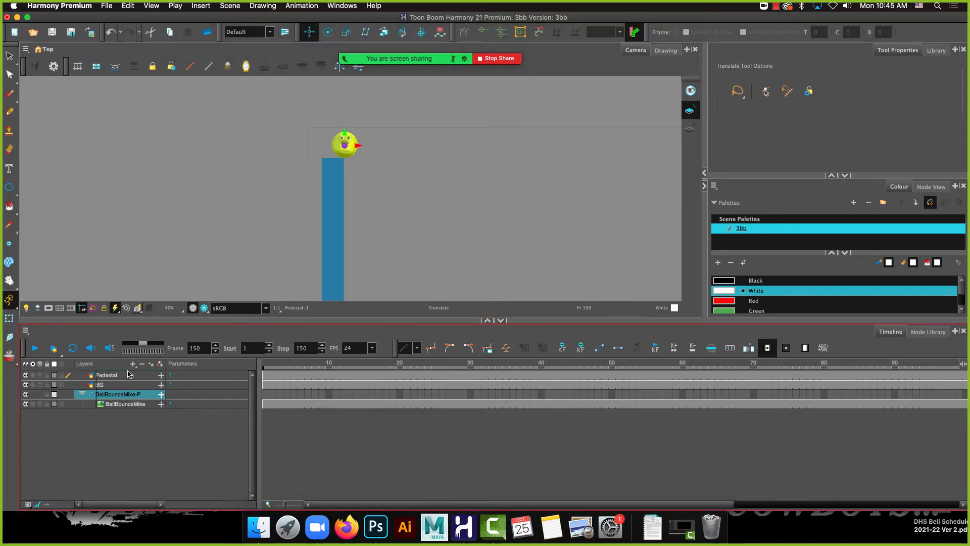
Move the BallBounceMike-P peg above the Pedestal and BG layers and add a keyframe to it at frame 1
click(129, 395)
drag(129, 394, 126, 374)
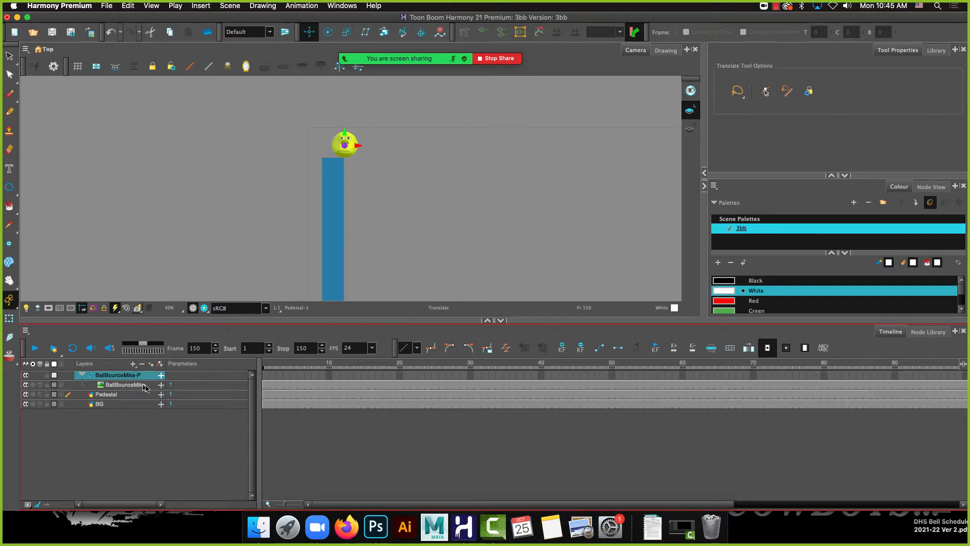
click(266, 376)
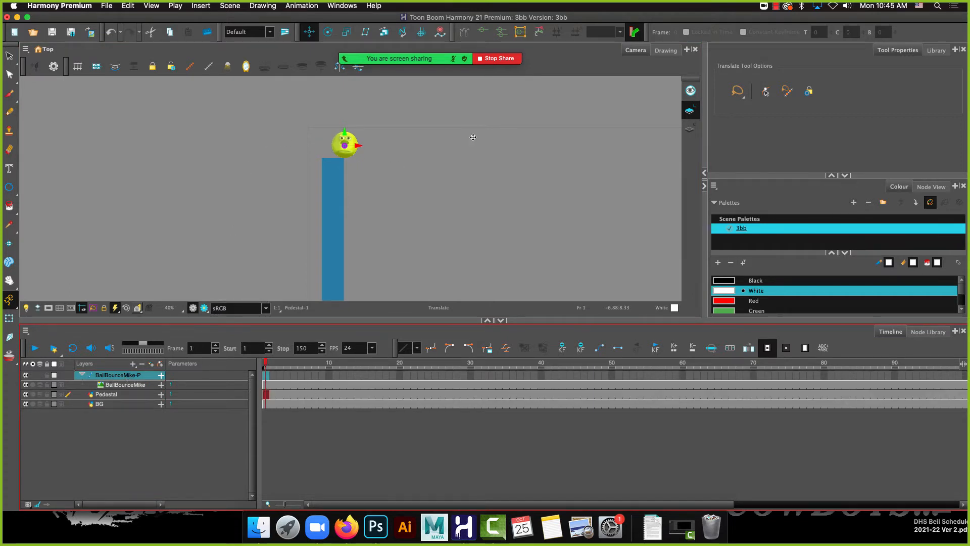
click(562, 348)
Switch to the Pegged Ball Bounce assignment in Firefox and examine the bouncing ball reference below the instructions
click(349, 530)
scroll(606, 297, down, 15)
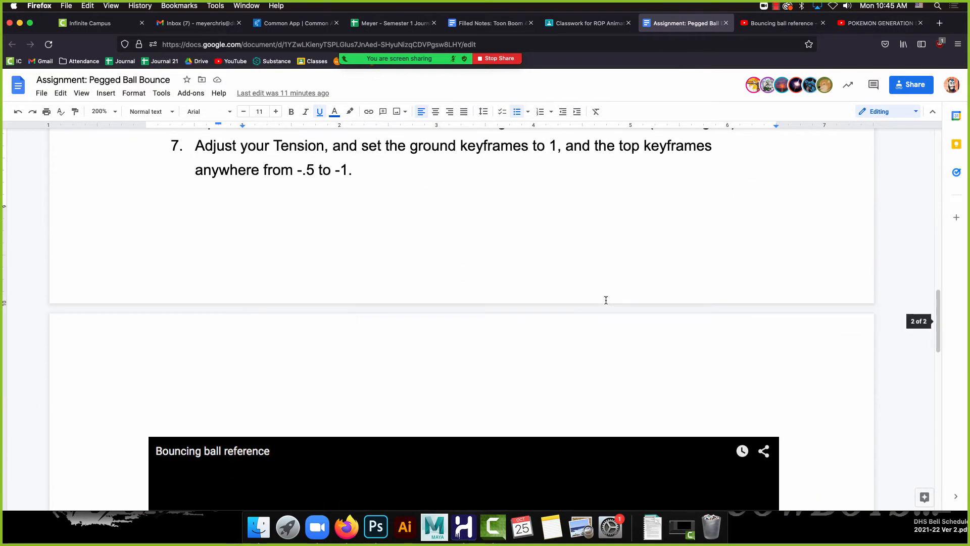
scroll(602, 305, down, 2)
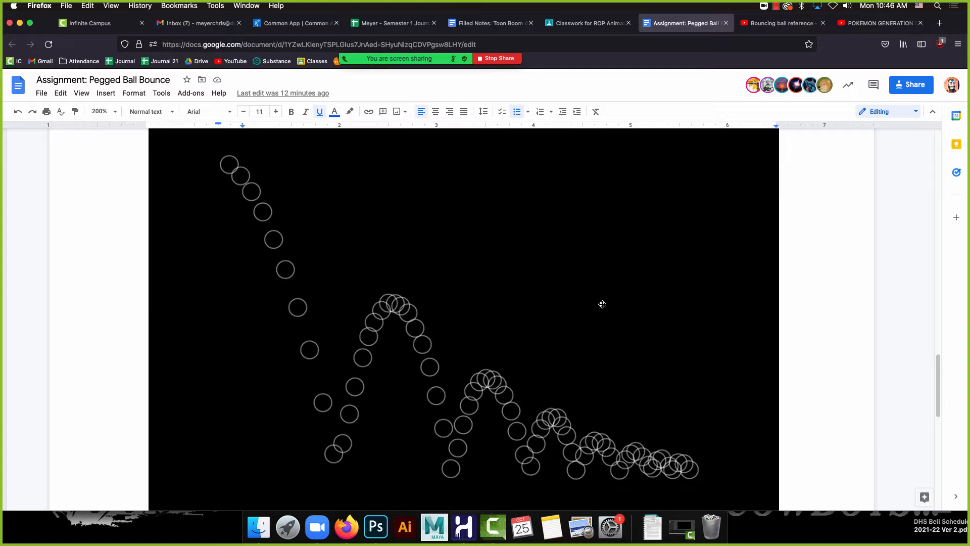
Switch back to Harmony and, at frame 20, move the ball down onto the ground just beside the pedestal
click(463, 527)
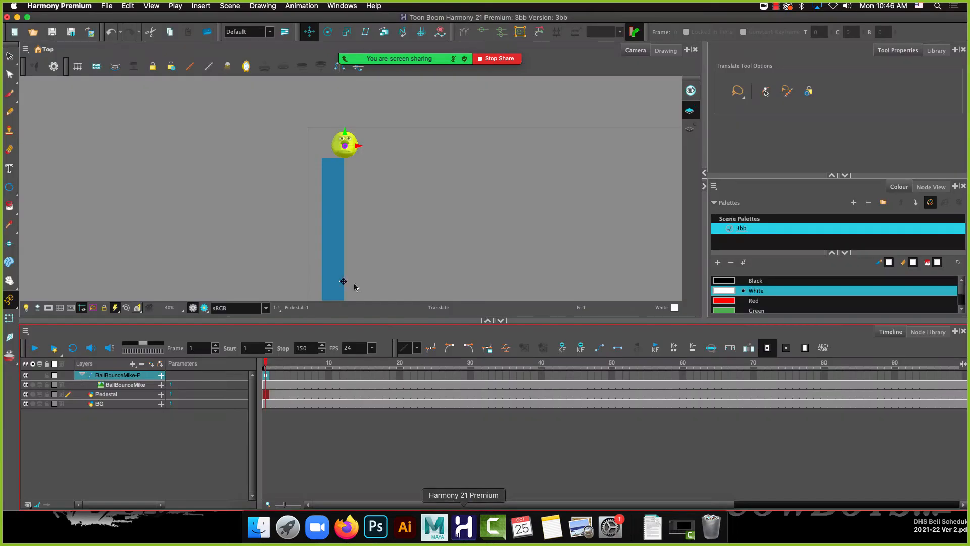
click(400, 376)
drag(366, 147, 378, 272)
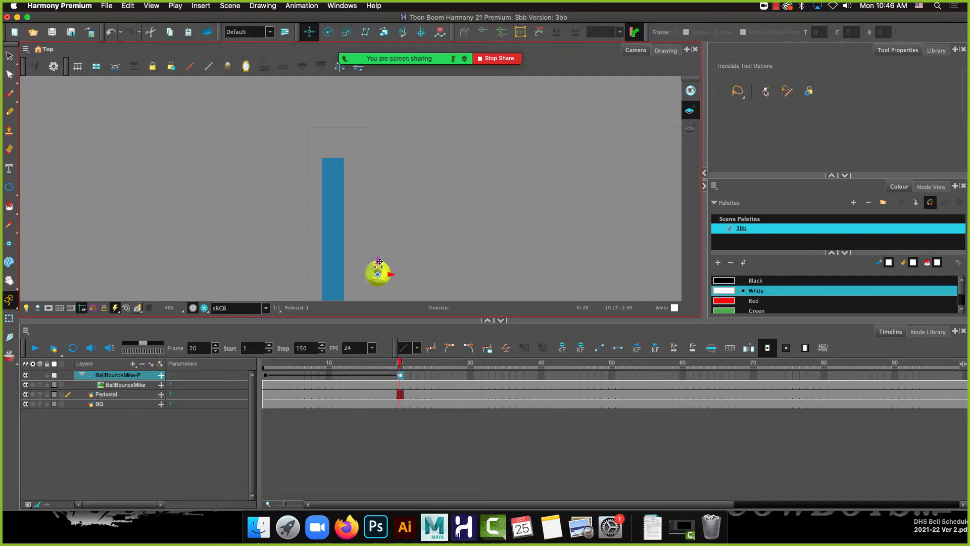
scroll(404, 273, down, 3)
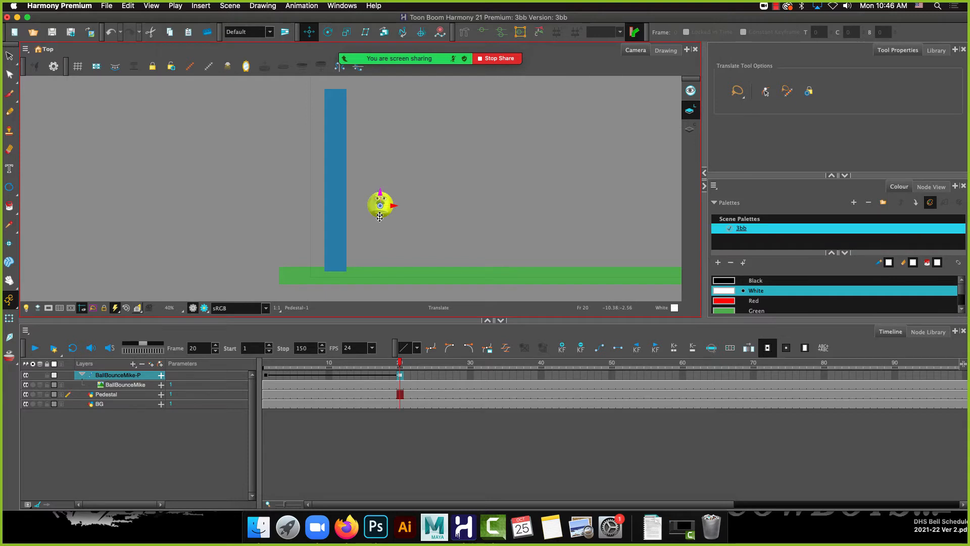
drag(380, 217, 382, 269)
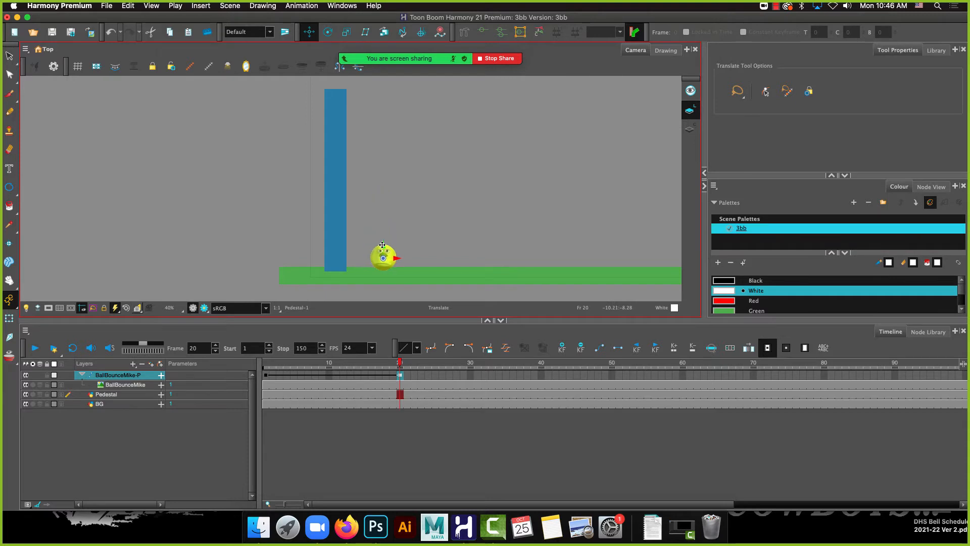
Show the control of the BallBounceMike-P peg to display its motion path, and select its frame 20 keyframe
click(119, 380)
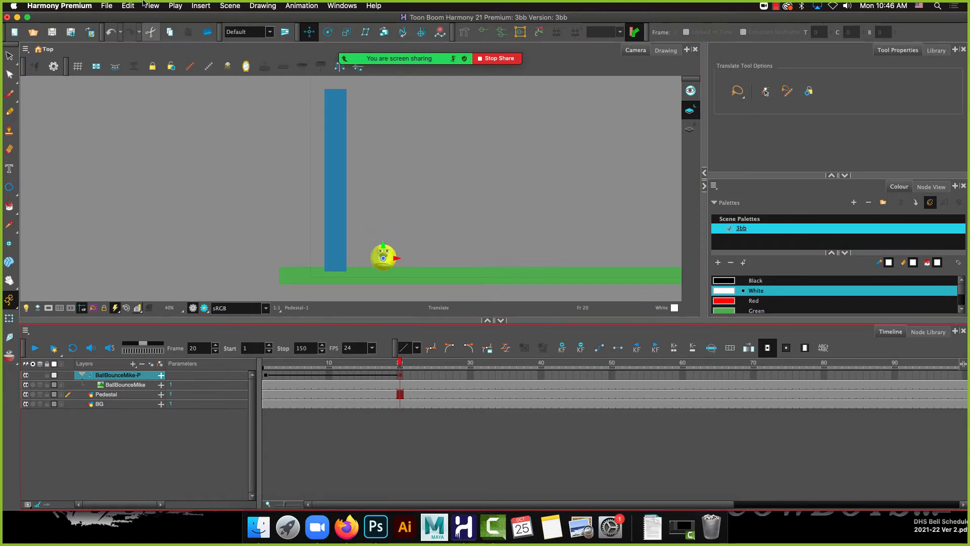
click(151, 5)
mouse_move(195, 205)
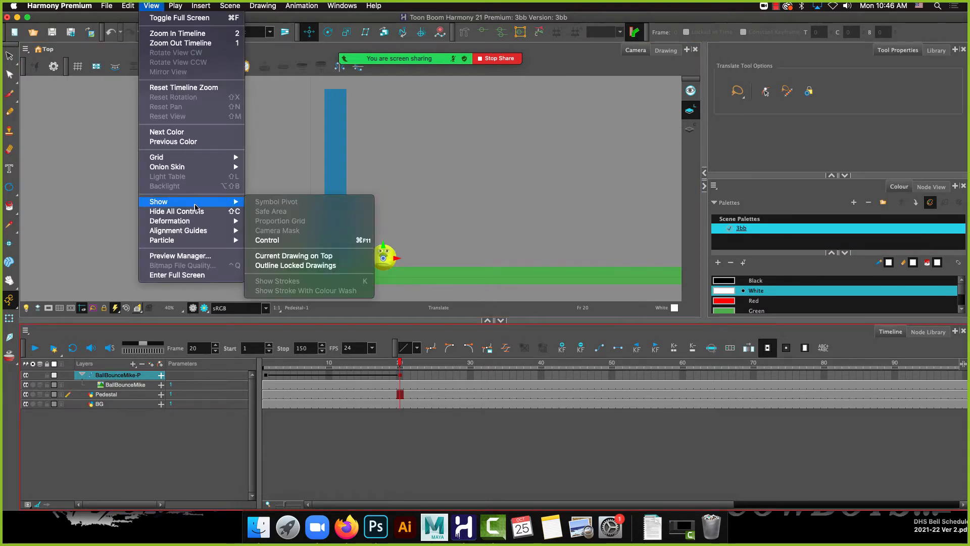
click(283, 242)
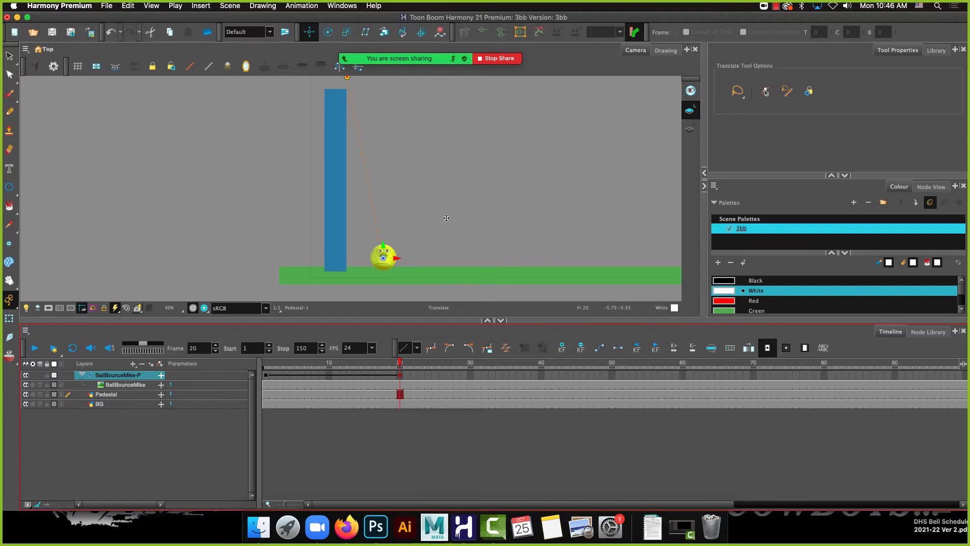
click(400, 375)
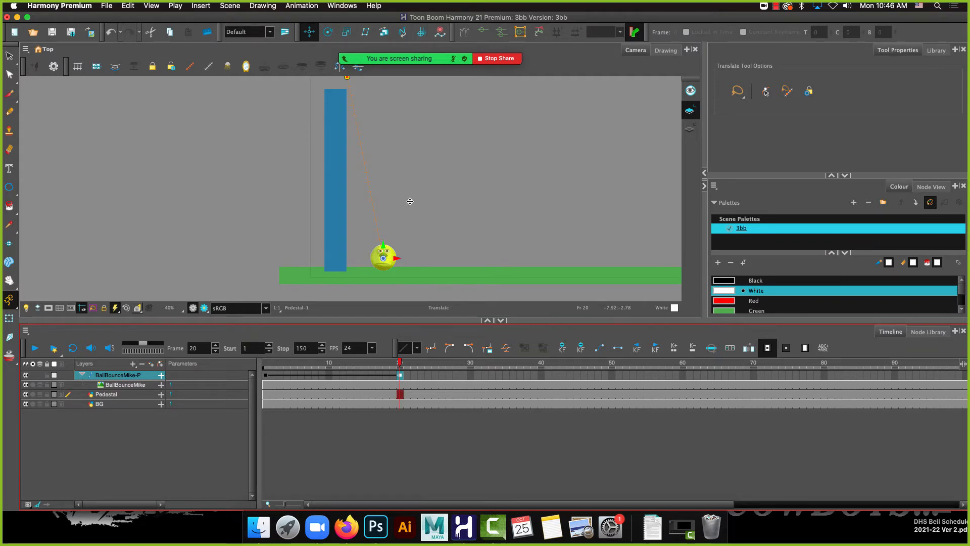
Check the bounce reference in Firefox and, back in Harmony at frame 38, raise the ball to the first bounce's peak, slightly farther from the pedestal
click(348, 528)
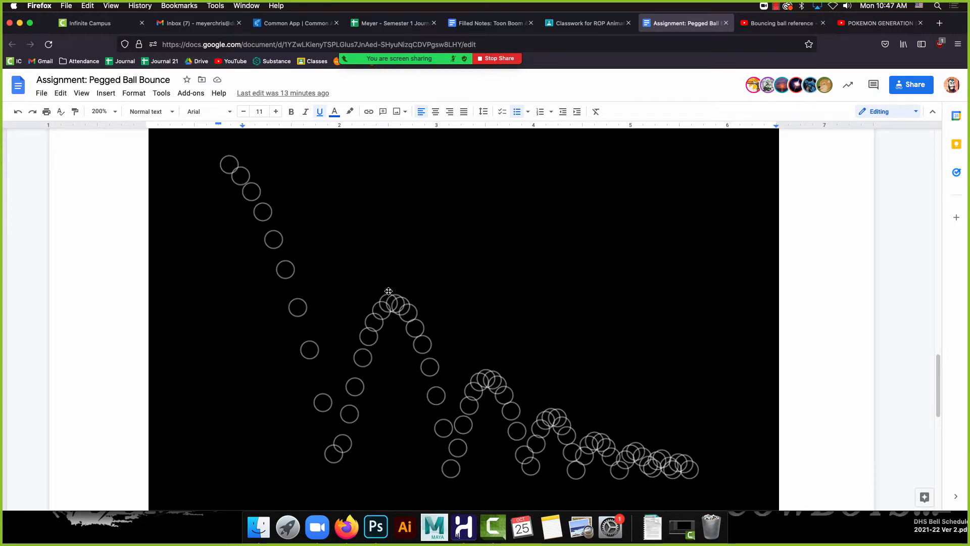
click(463, 524)
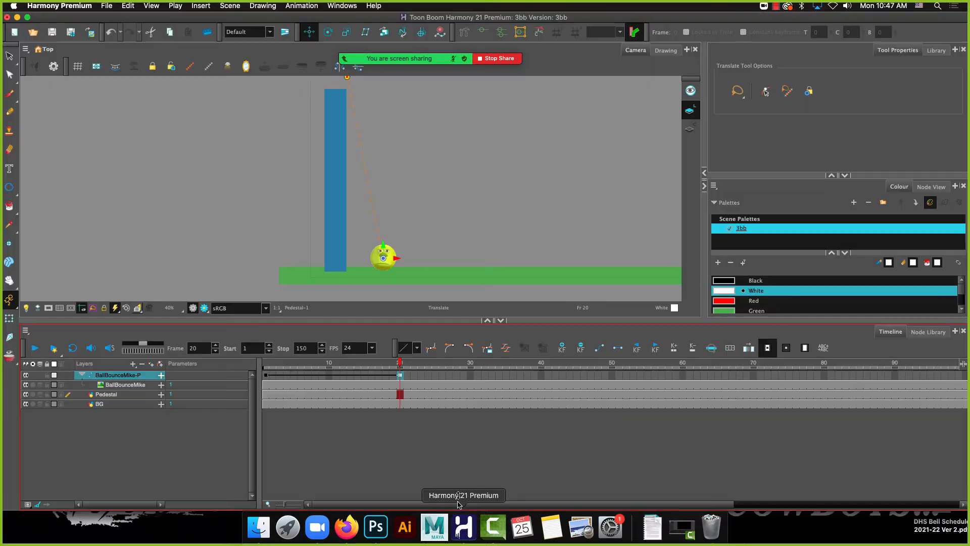
click(528, 377)
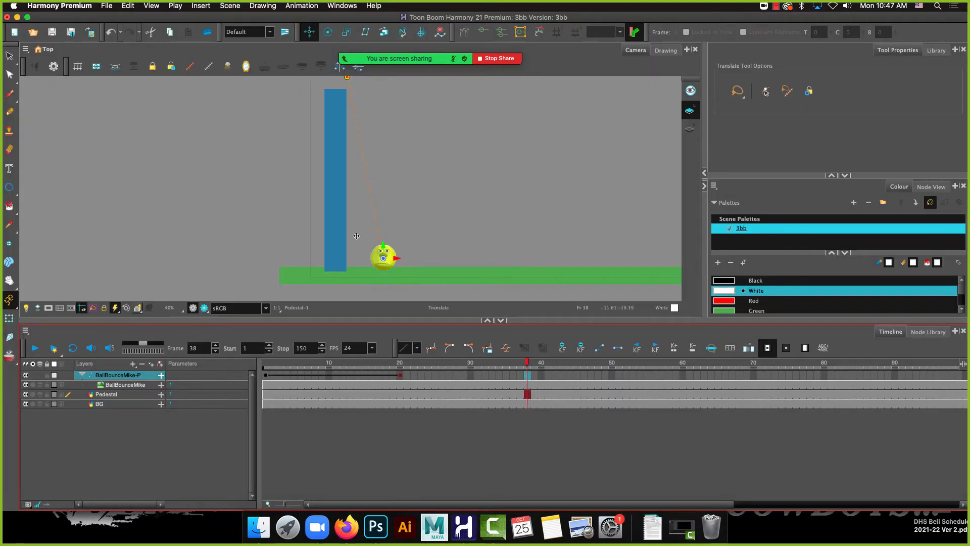
click(347, 527)
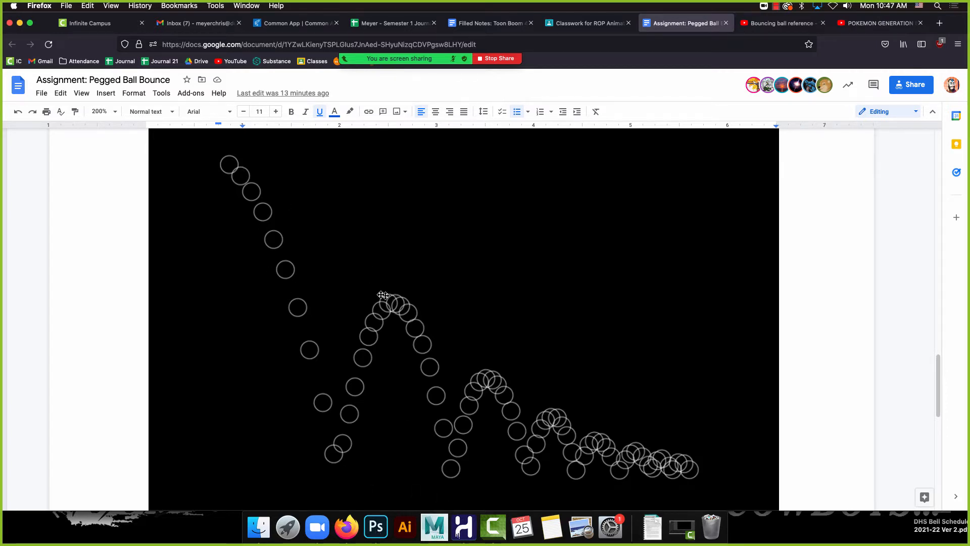
click(464, 527)
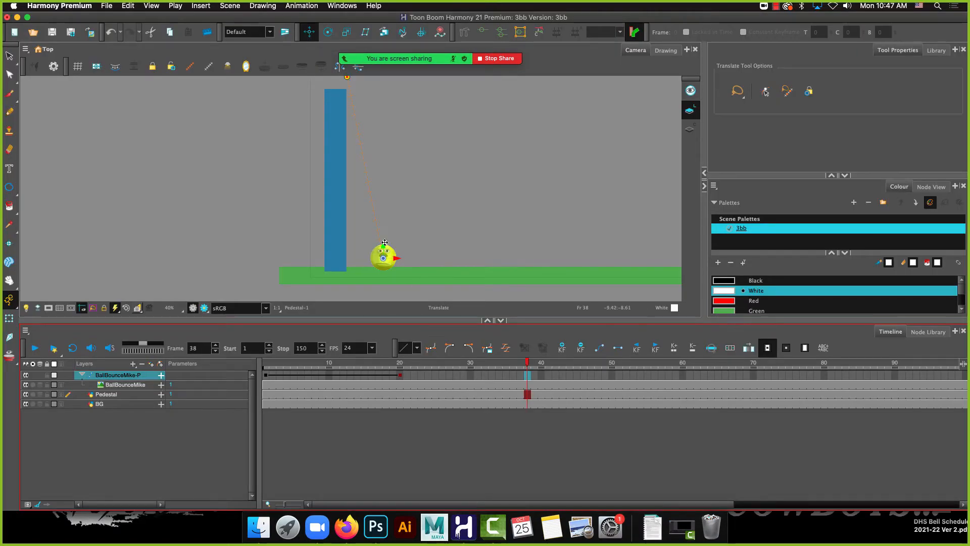
drag(385, 240, 404, 140)
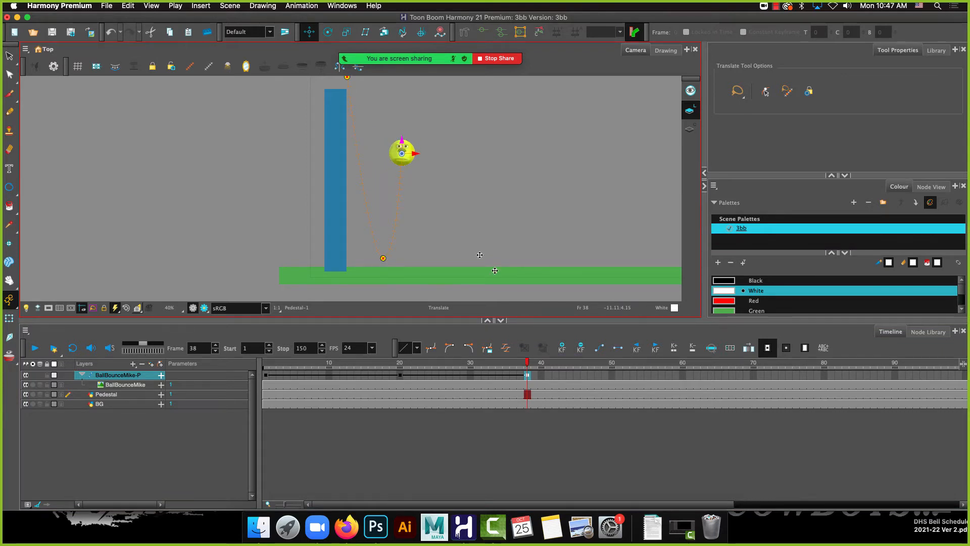
Sharpen the motion path at the first ground contact by setting the tension (T) of its frame 20 control point to 1
scroll(382, 268, up, 3)
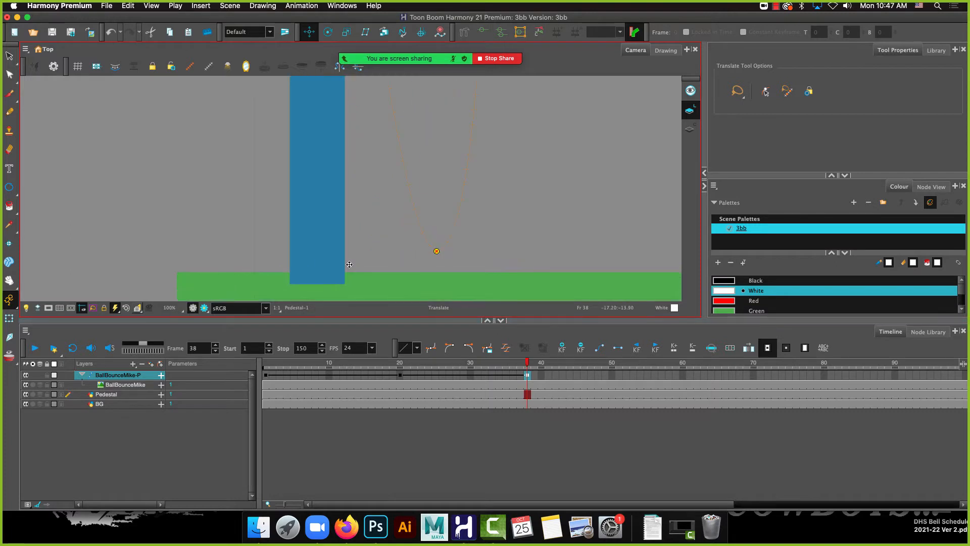
scroll(382, 268, up, 2)
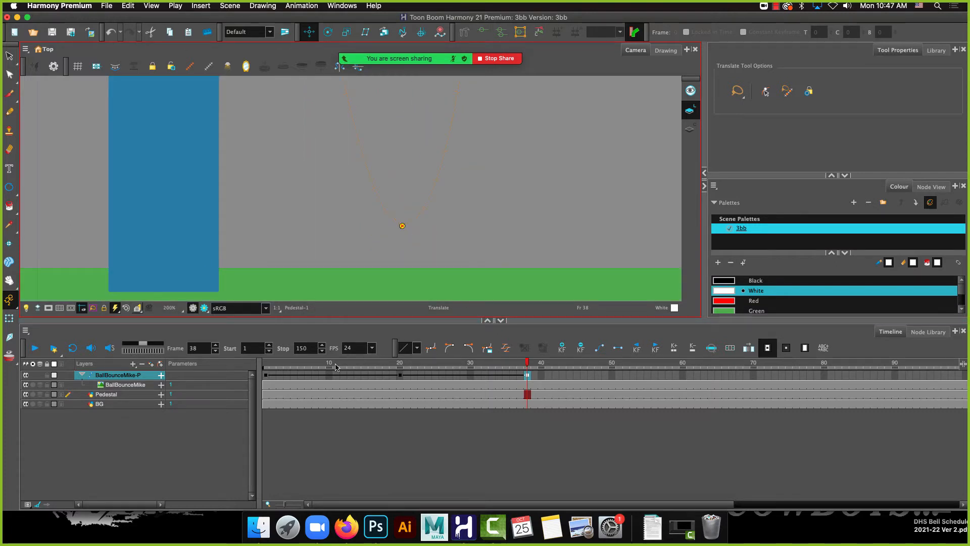
drag(353, 374, 386, 362)
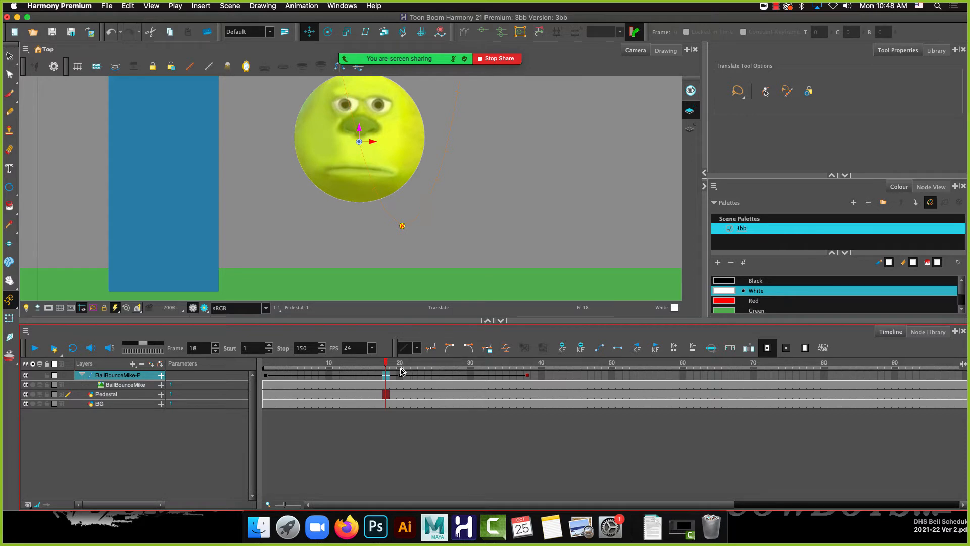
mouse_move(388, 364)
mouse_down()
mouse_move(361, 364)
mouse_move(430, 372)
mouse_move(380, 367)
mouse_move(414, 363)
mouse_move(399, 361)
mouse_up()
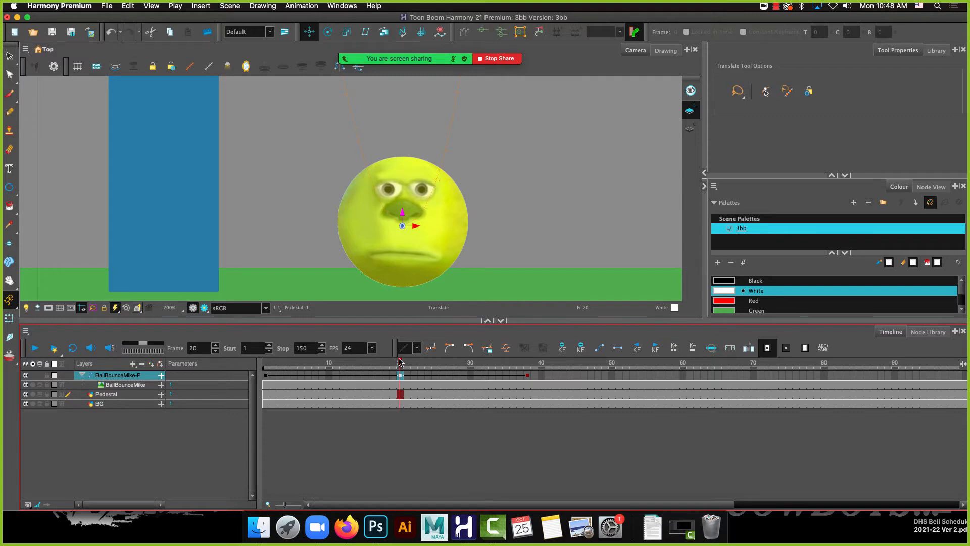
mouse_move(400, 362)
mouse_down()
mouse_move(378, 363)
mouse_move(420, 362)
mouse_move(393, 363)
mouse_up()
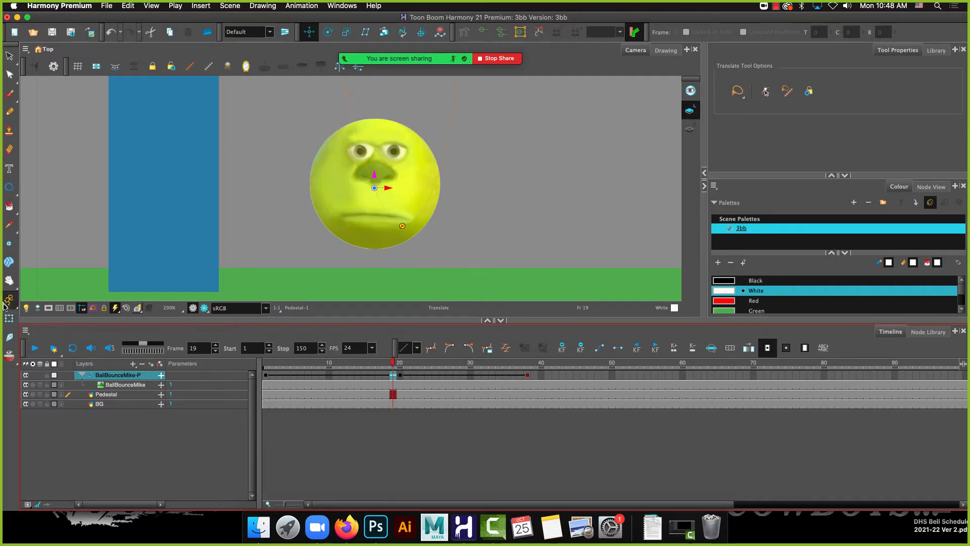
click(9, 318)
click(403, 227)
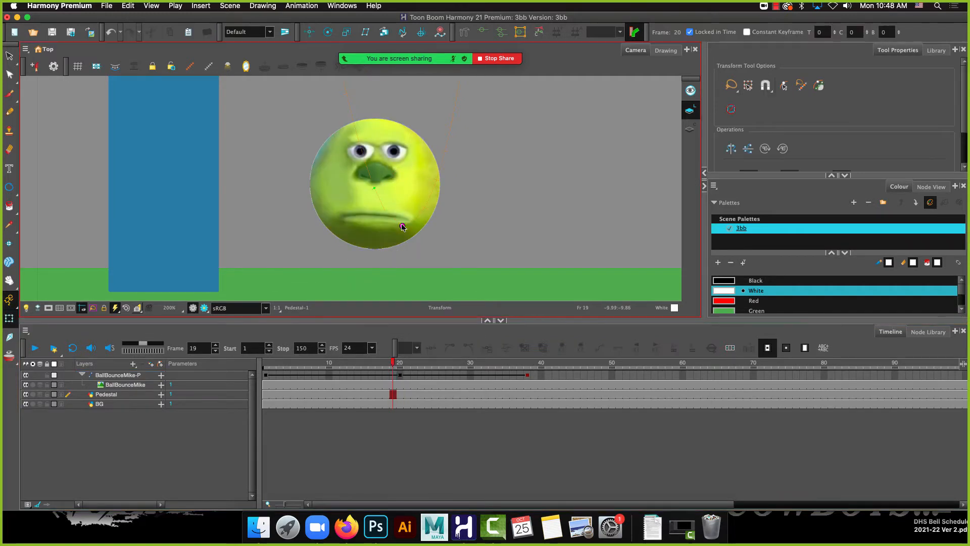
click(822, 32)
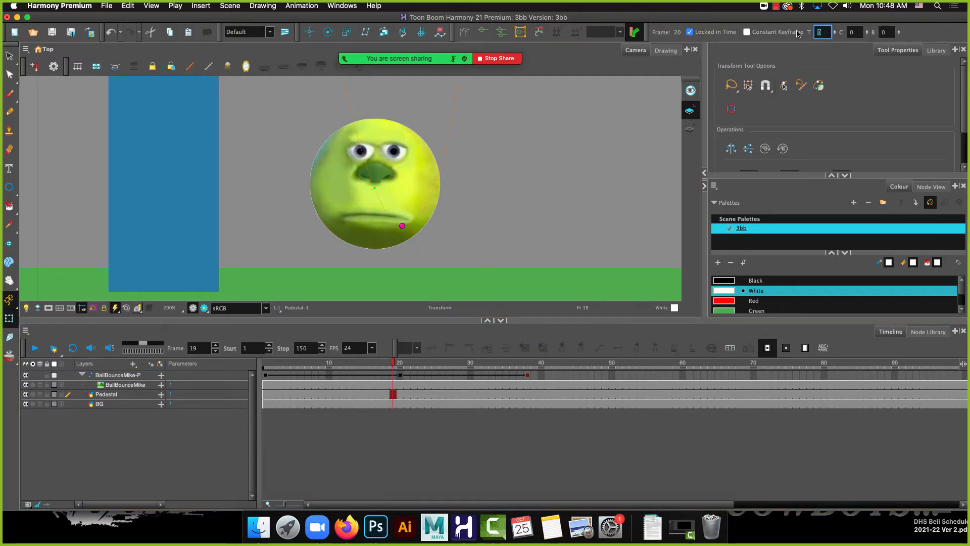
text(1)
key(Return)
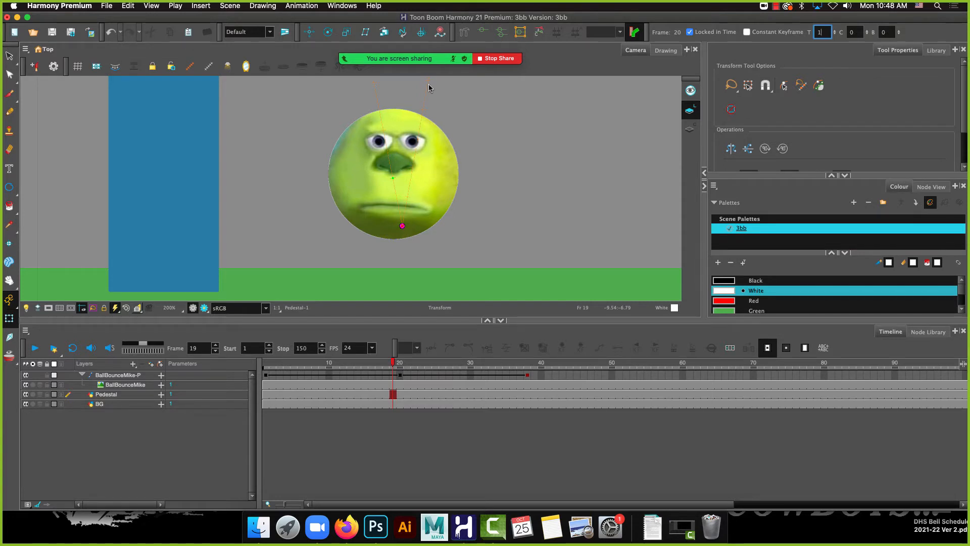
Compare with the reference in Firefox and, back in Harmony at frame 54, lower the ball to the ground for its second contact, farther from the pedestal
click(527, 375)
scroll(494, 204, down, 5)
key(space)
drag(510, 170, 418, 241)
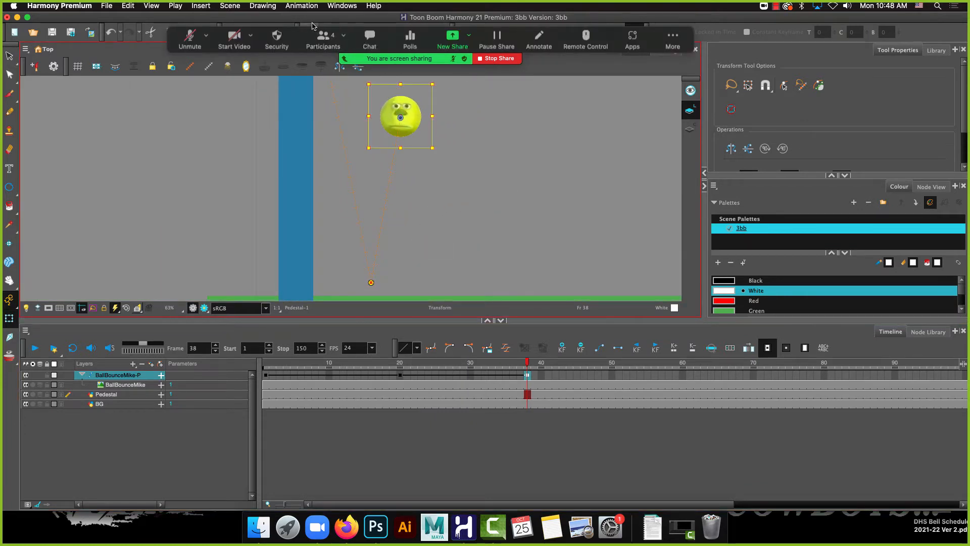
click(312, 25)
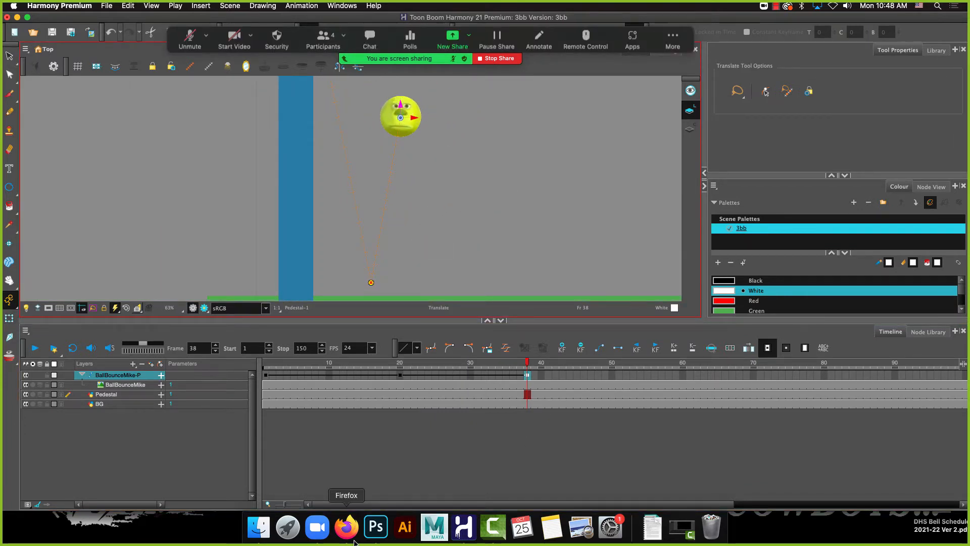
click(346, 527)
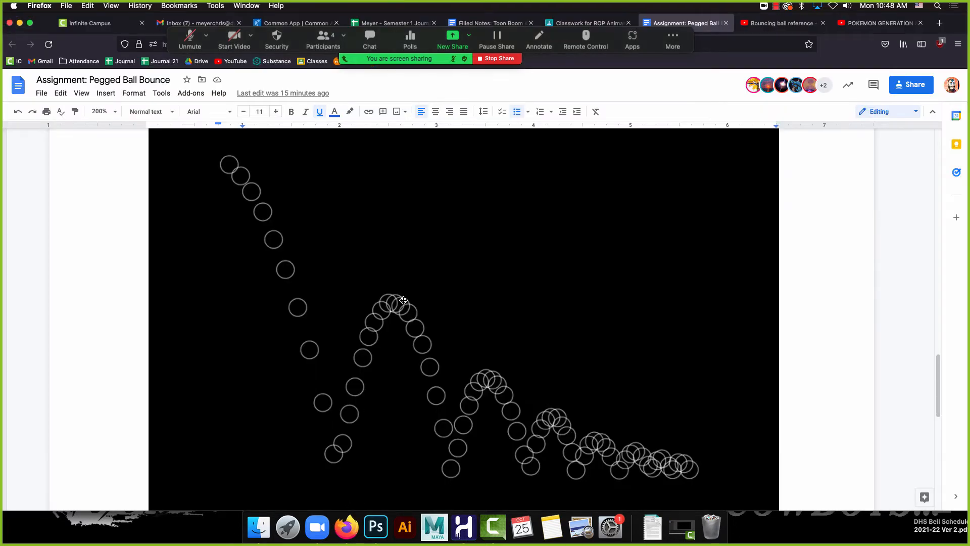
click(461, 528)
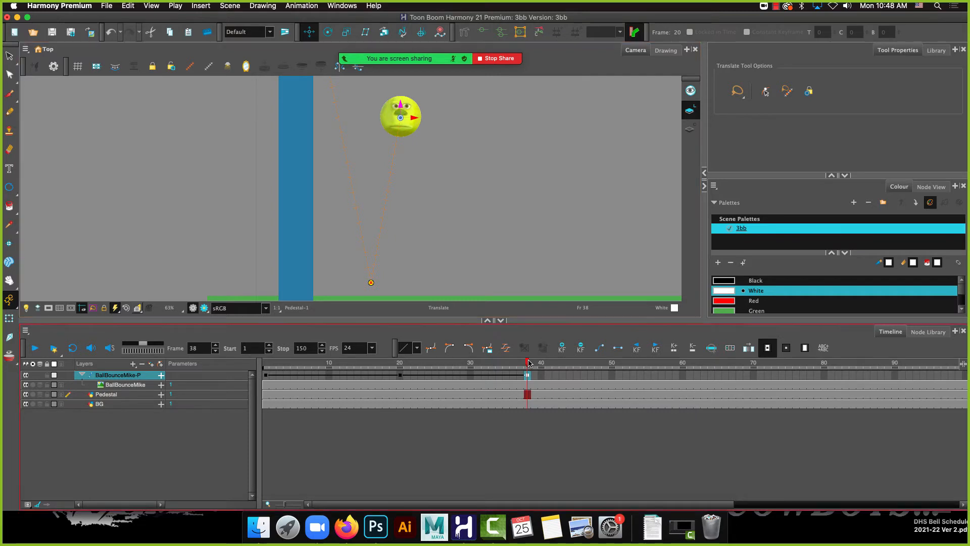
drag(530, 363, 639, 380)
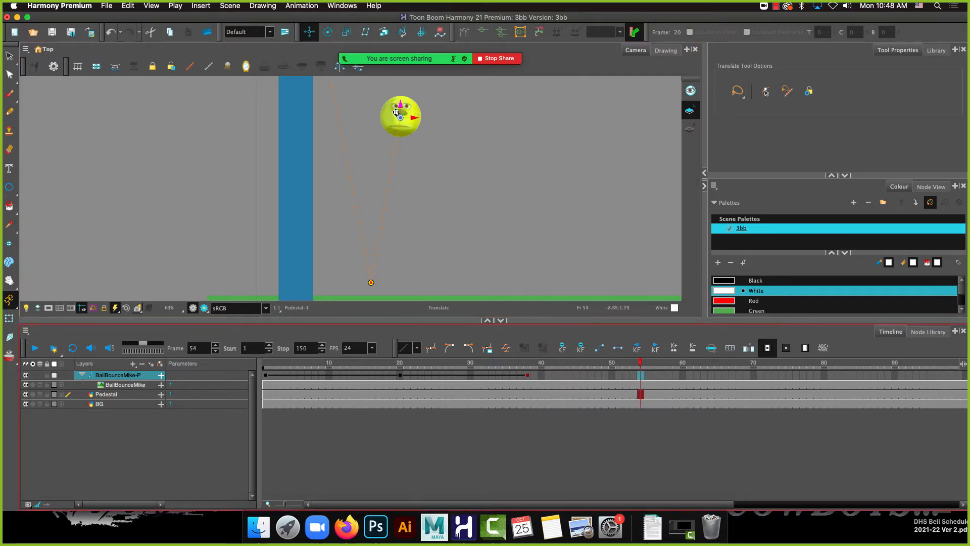
drag(401, 105, 439, 286)
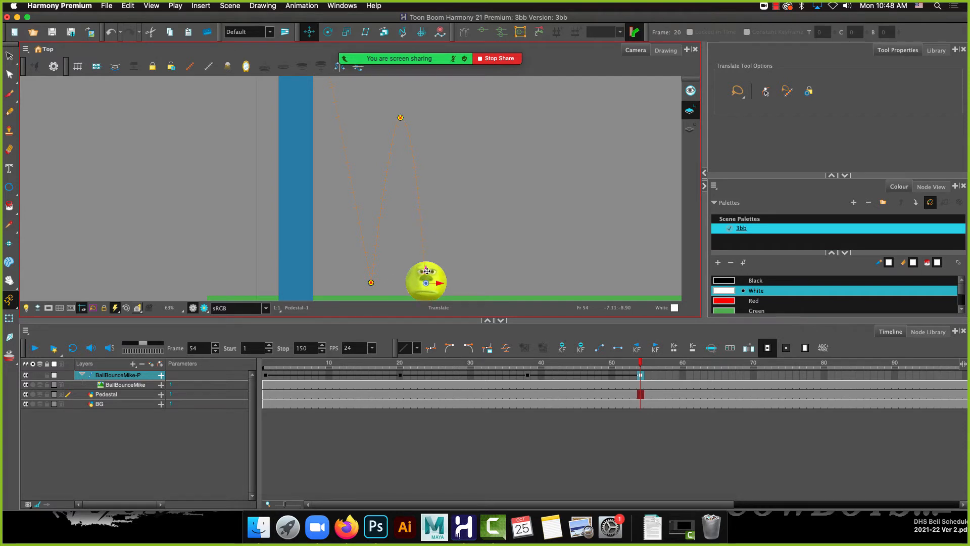
drag(444, 286, 452, 286)
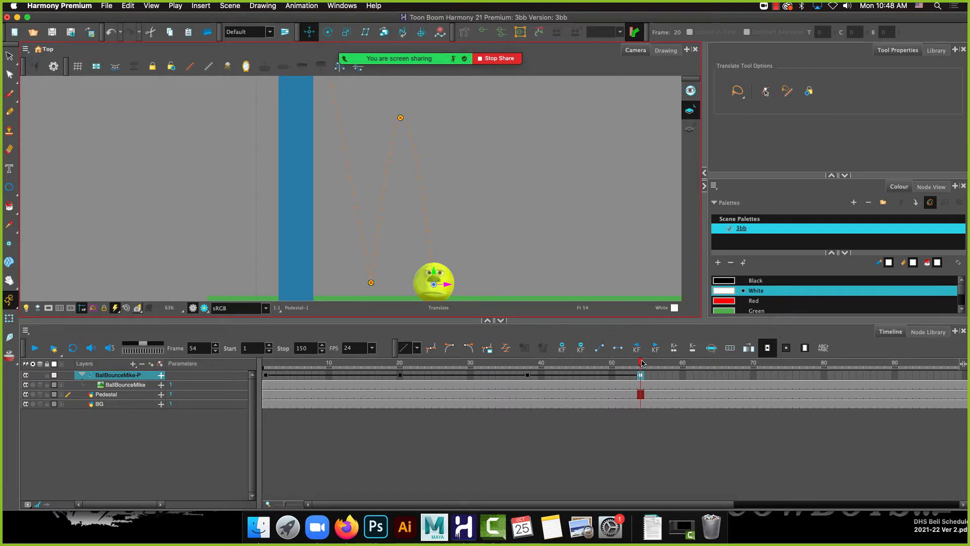
Check the second arc's height in the Firefox reference and, in Harmony at frame 68, raise the ball forward to a peak lower than the first bounce's
drag(642, 362, 683, 364)
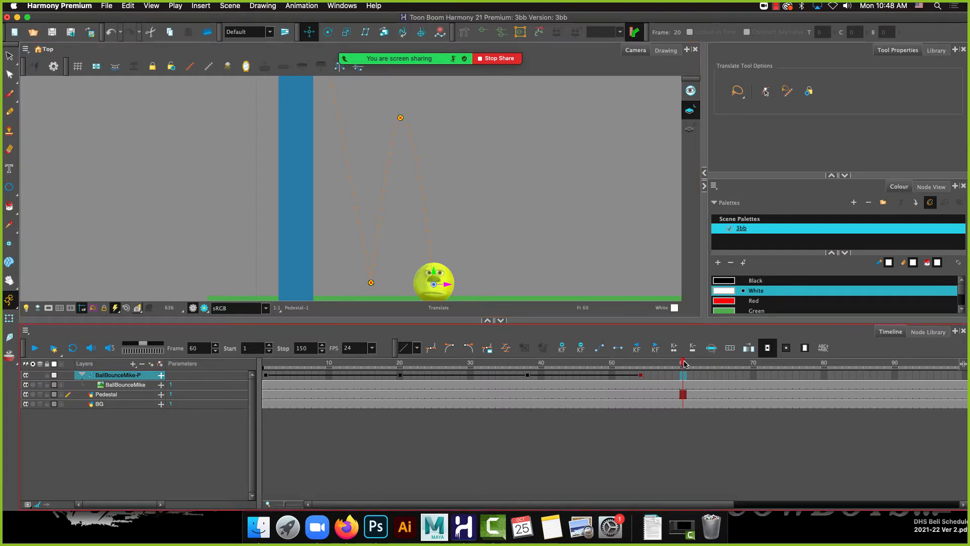
click(346, 527)
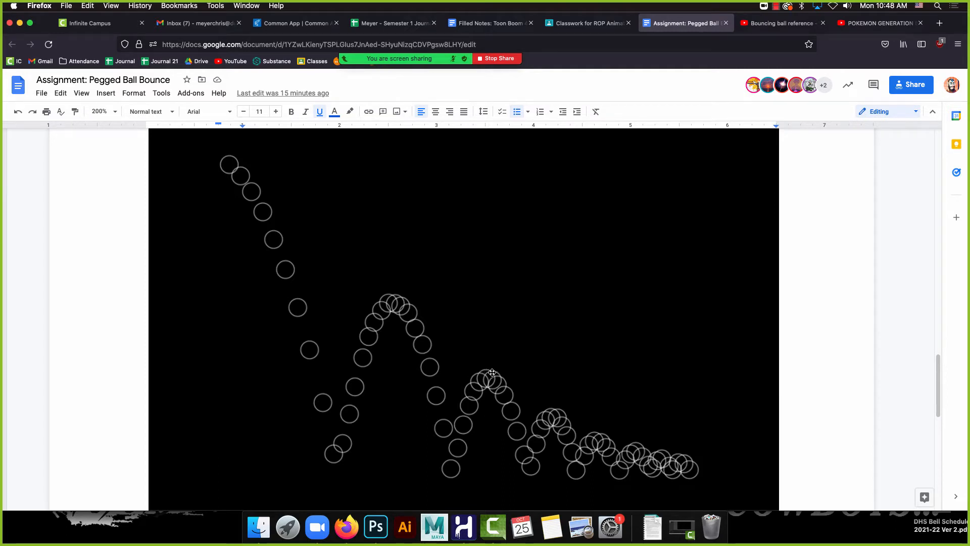
click(464, 527)
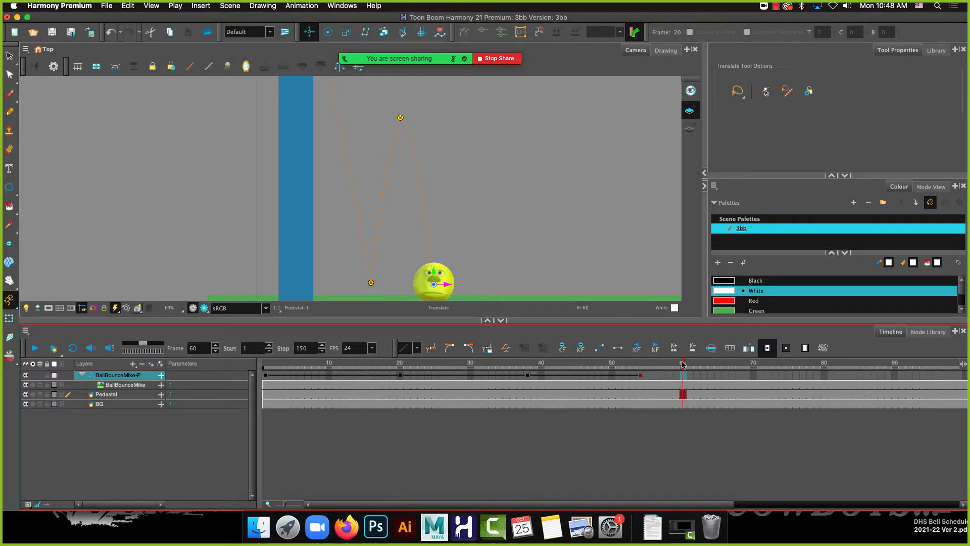
drag(683, 364, 741, 367)
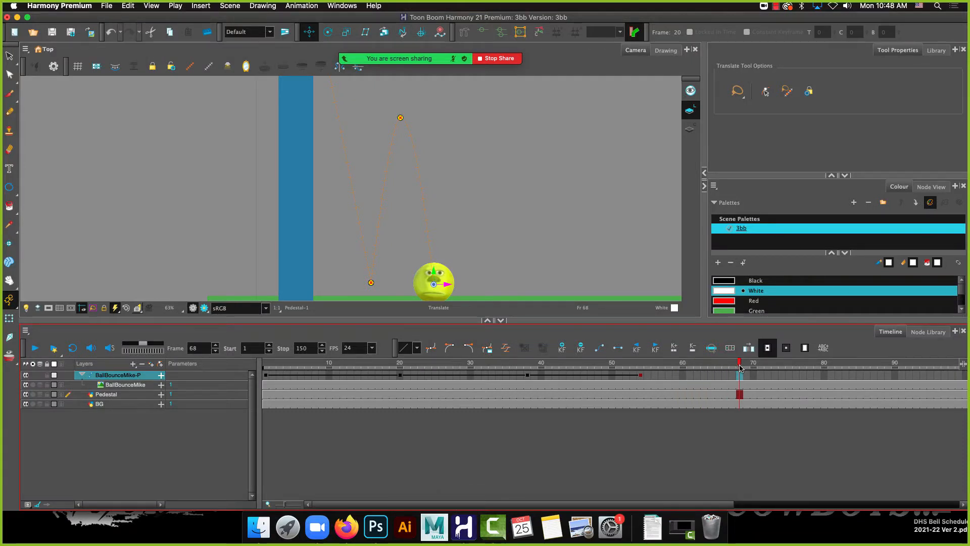
drag(446, 288, 451, 192)
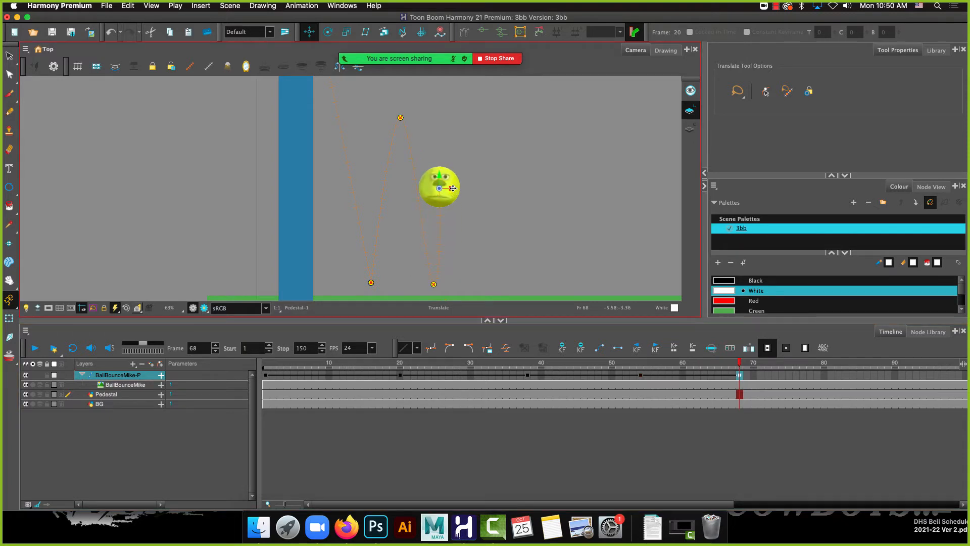
drag(441, 170, 461, 169)
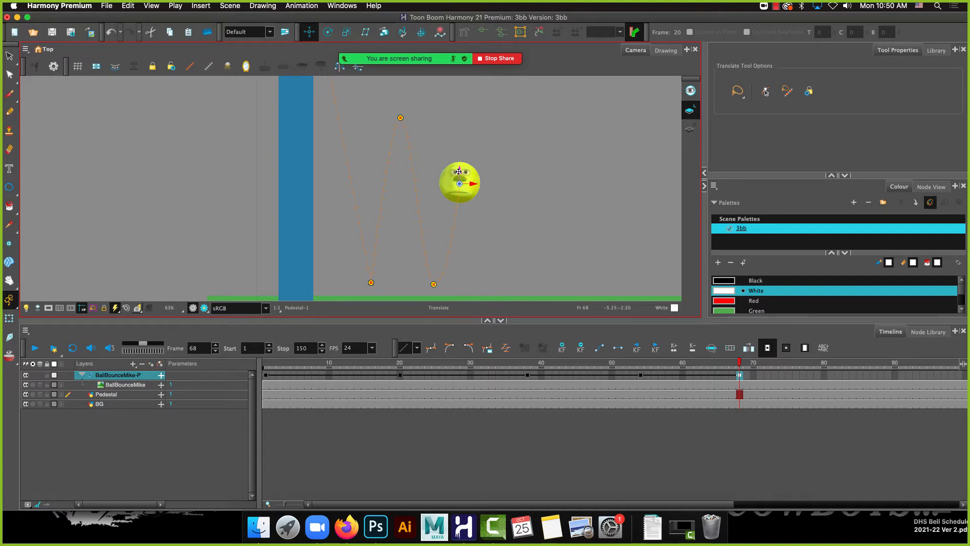
drag(459, 171, 459, 176)
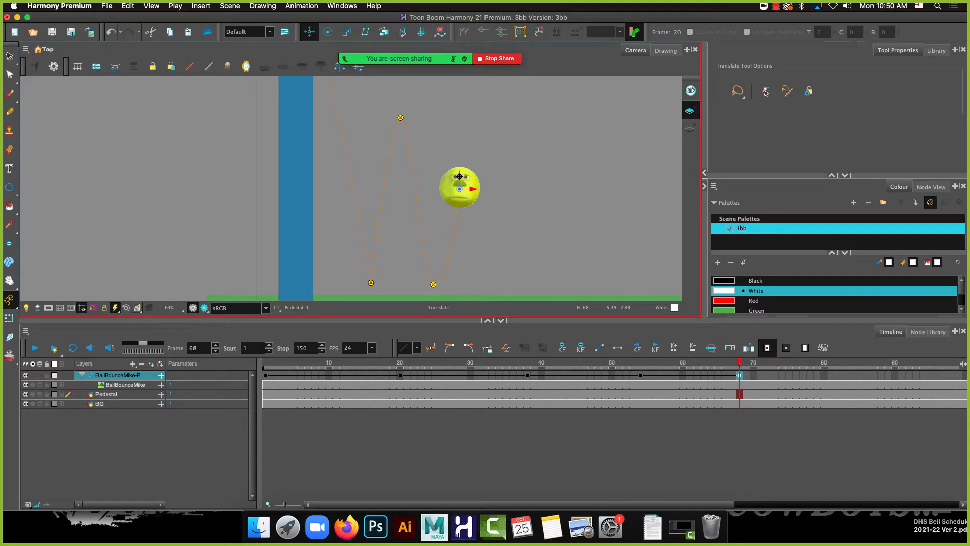
Sharpen the motion path at the second ground contact by adjusting the tension (T) of its frame 54 control point
click(9, 318)
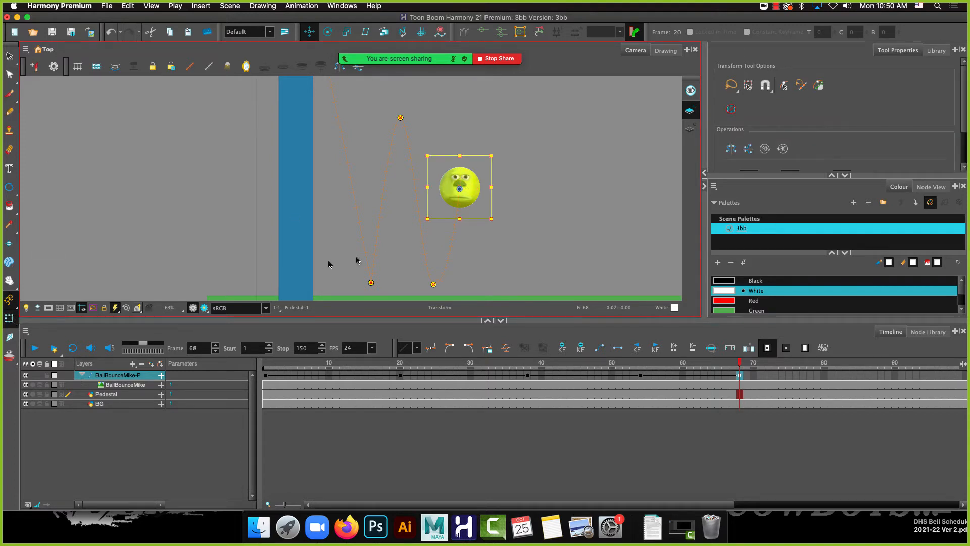
click(433, 284)
click(822, 32)
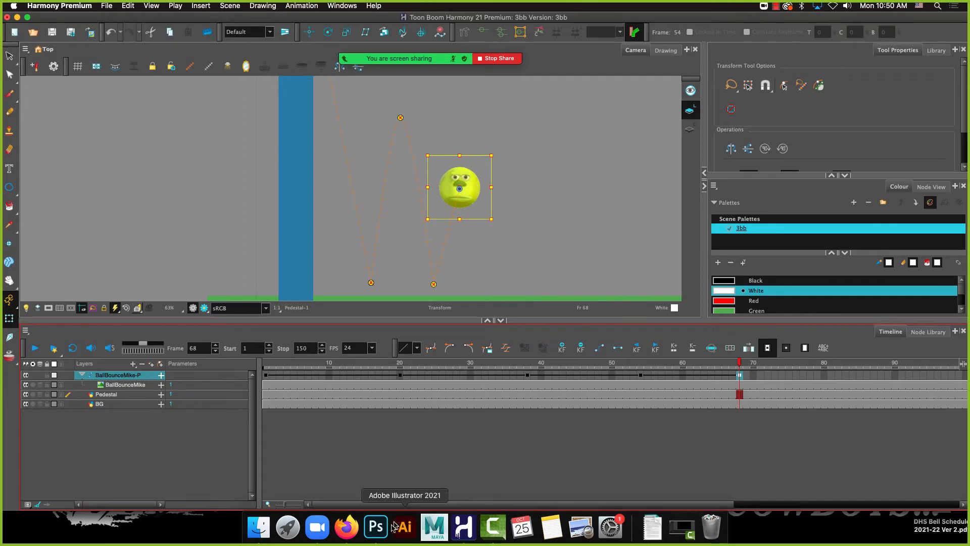
Consult the Firefox reference again and, in Harmony at frame 80, move the ball forward and down to the ground for its third contact
click(352, 528)
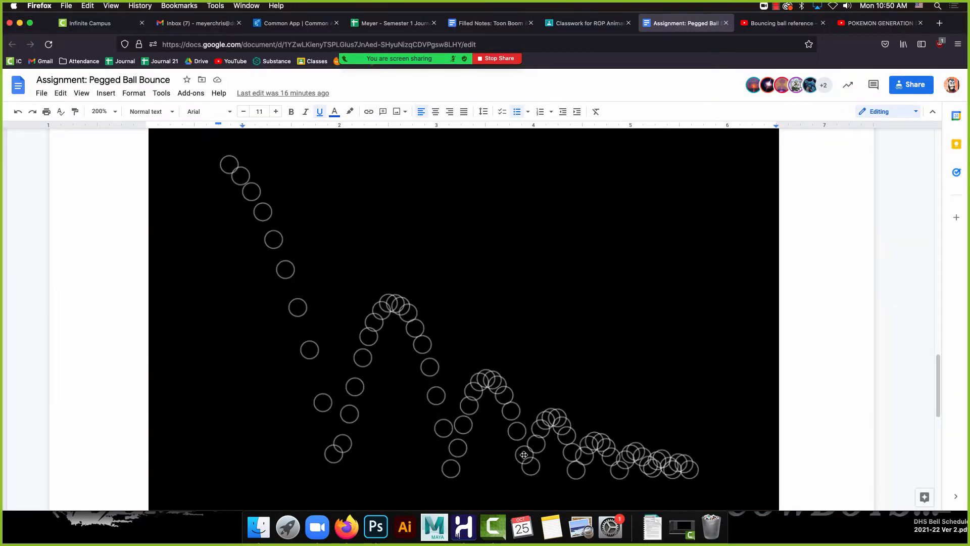
click(464, 527)
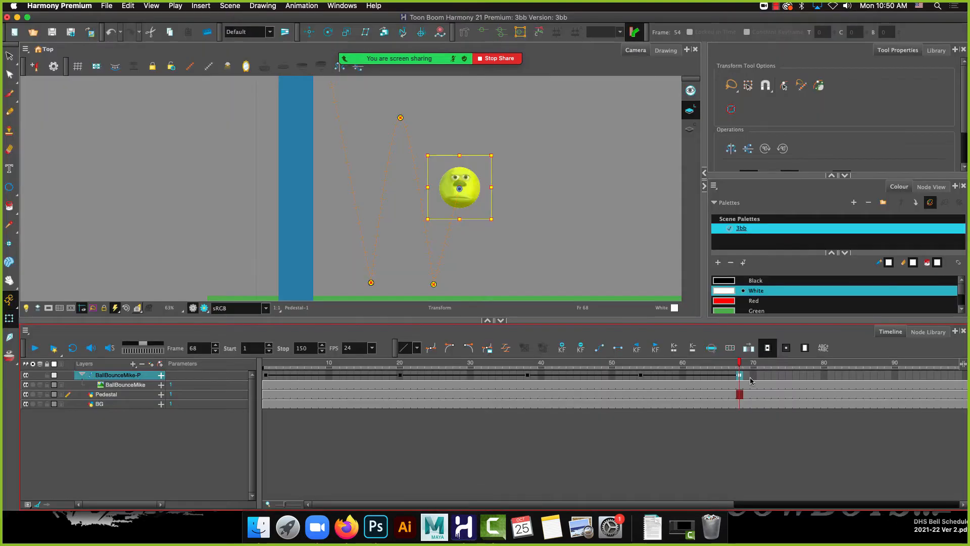
click(824, 363)
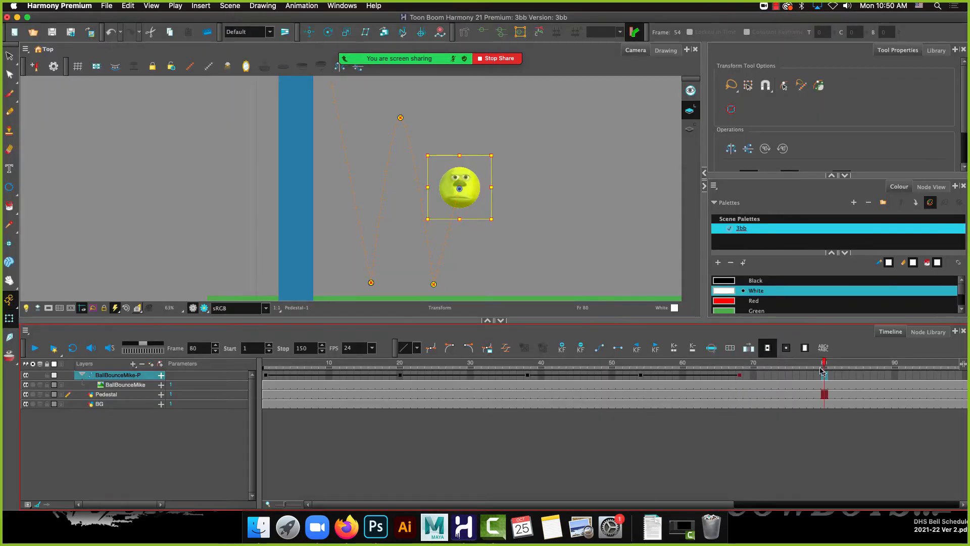
click(309, 31)
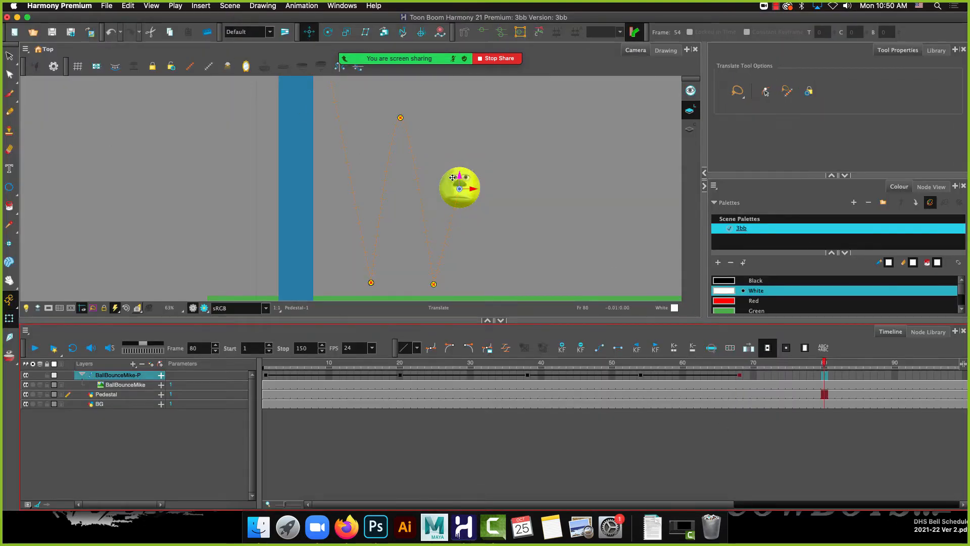
drag(458, 175, 491, 285)
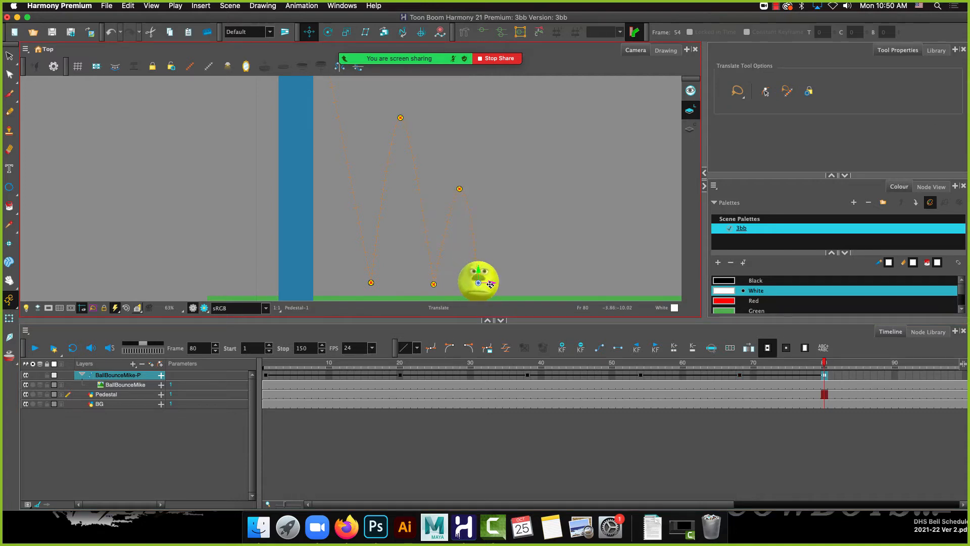
Fine-tune the ball's ground contact at frame 80 and, after checking the Firefox reference, raise it forward in Harmony to a lower third peak at frame 90
scroll(488, 243, down, 2)
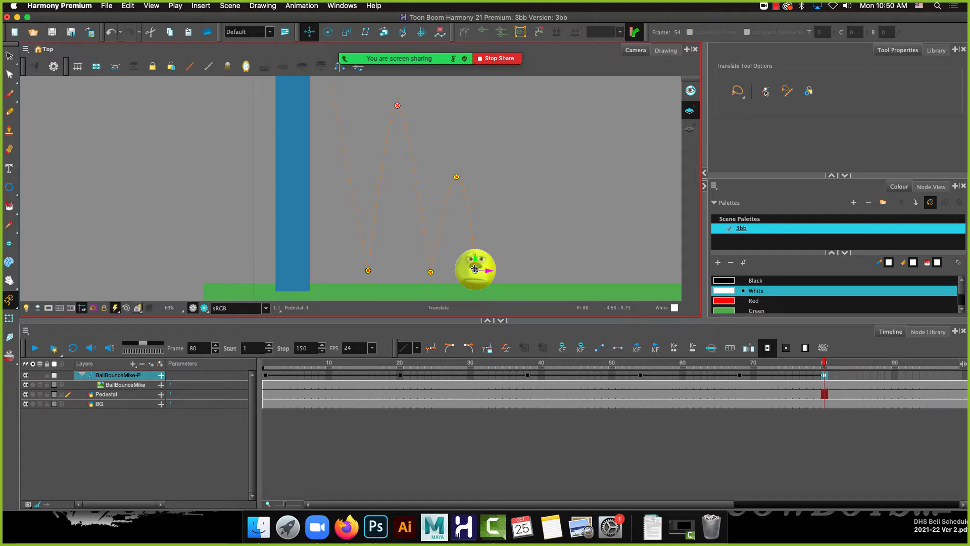
drag(488, 271, 481, 264)
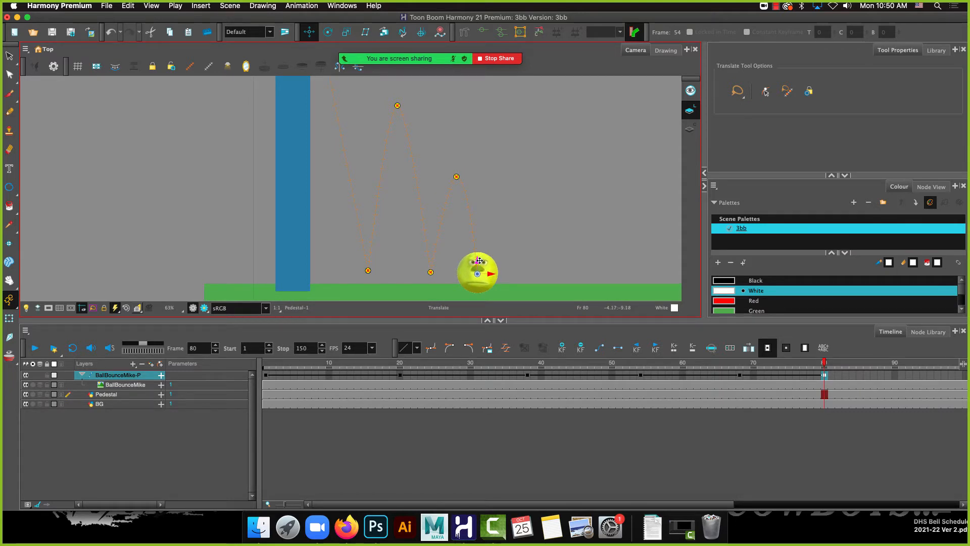
click(347, 527)
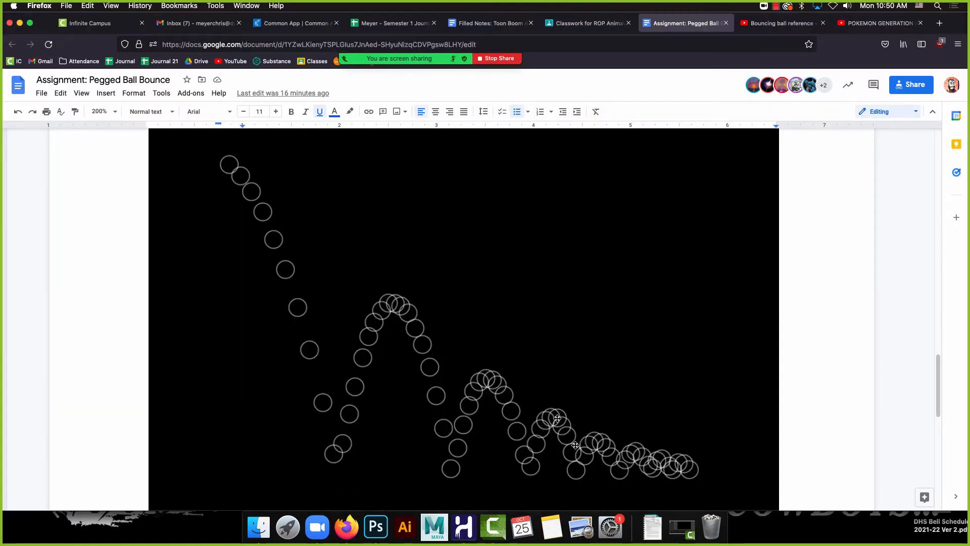
click(464, 527)
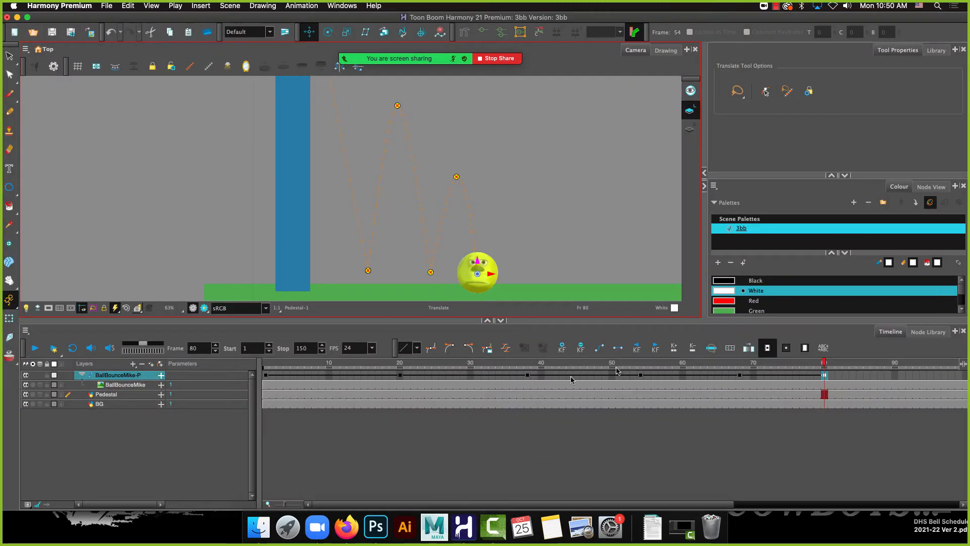
drag(714, 504, 833, 504)
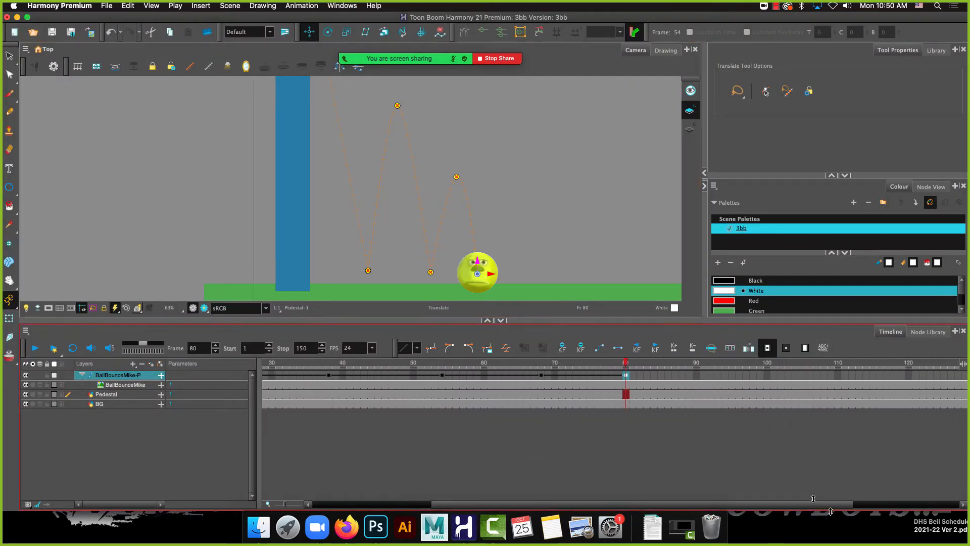
click(695, 376)
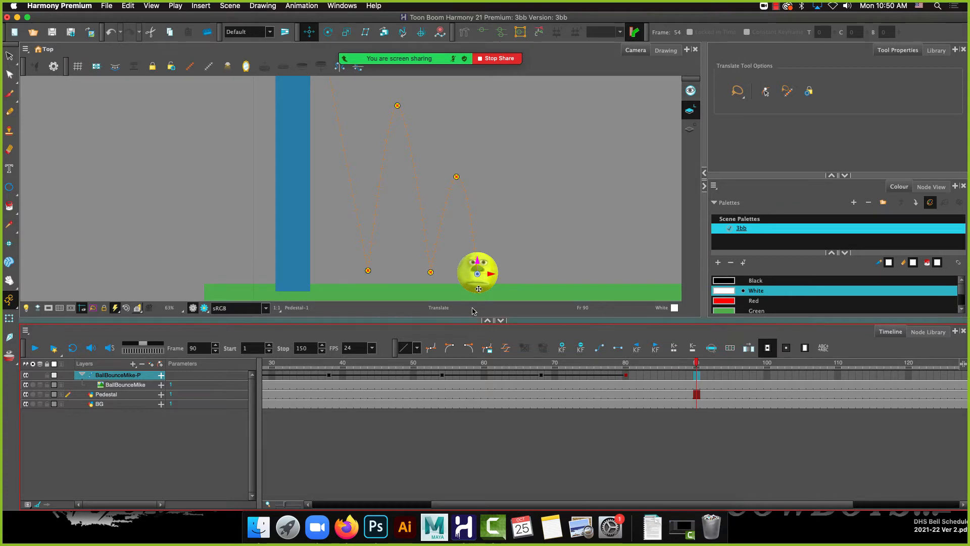
mouse_move(481, 258)
mouse_down()
mouse_move(482, 199)
mouse_move(512, 225)
mouse_up()
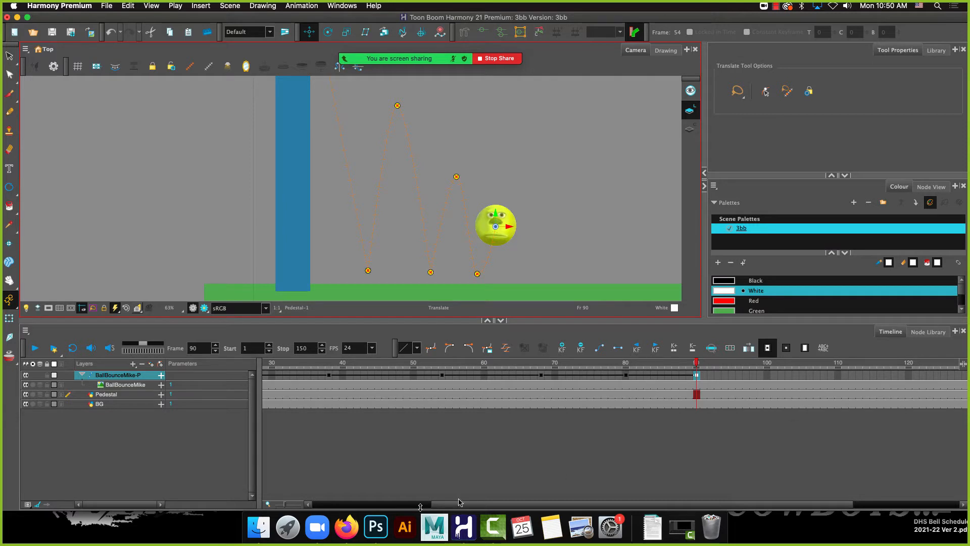
Check the bounce spacing in the Firefox reference and, in Harmony at frame 98, move the ball forward and down to its fourth ground contact
click(347, 527)
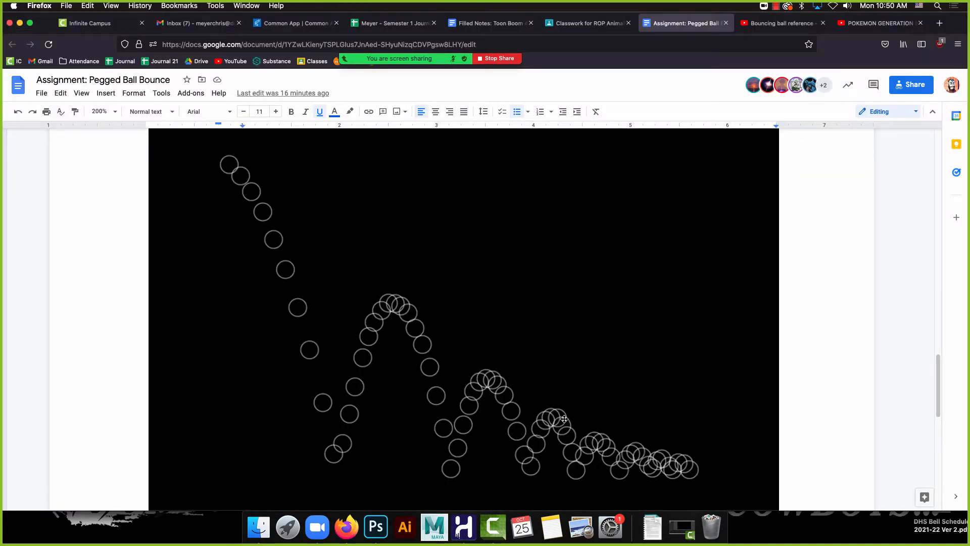
click(463, 527)
click(753, 375)
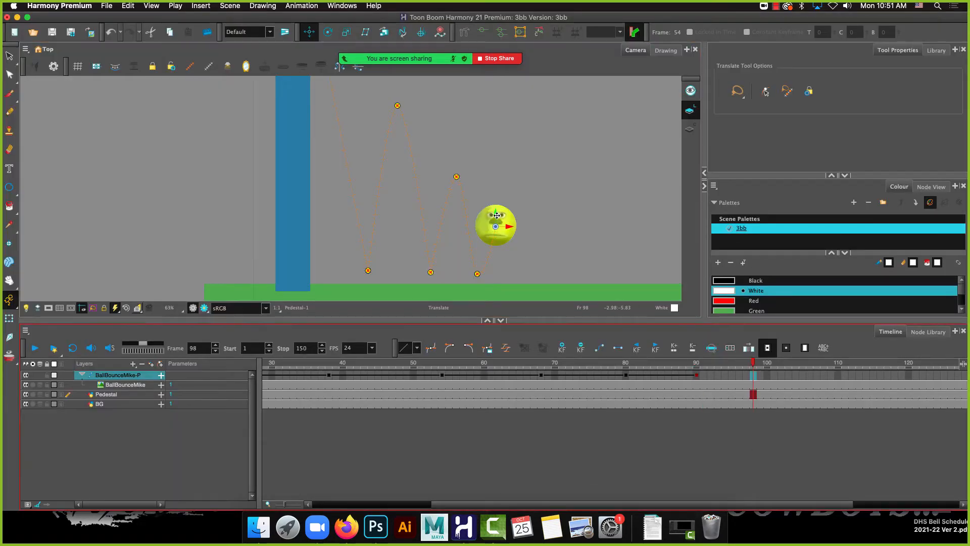
drag(501, 219, 510, 264)
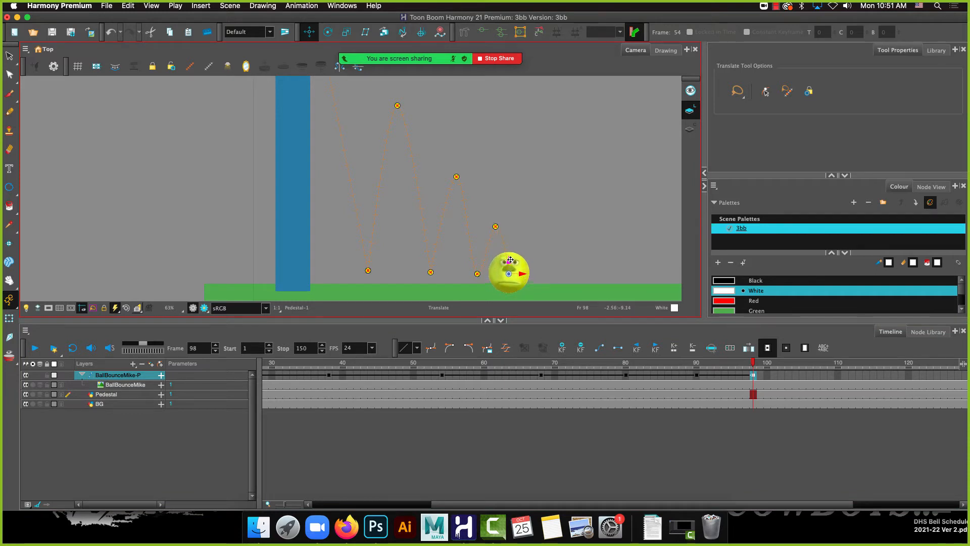
Sharpen the third and fourth ground contacts by setting the tension (T) of the motion path points at frames 80 and 98 to 1
click(9, 317)
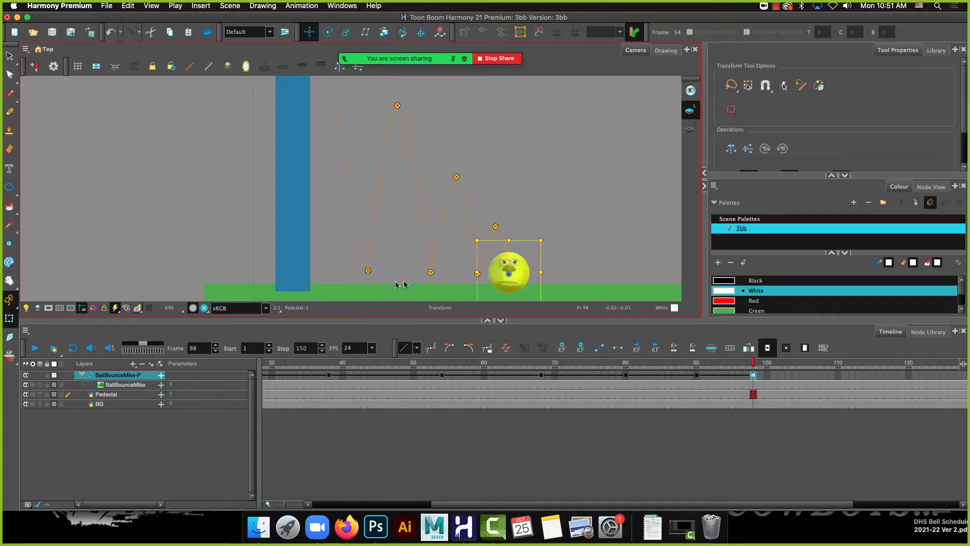
click(477, 274)
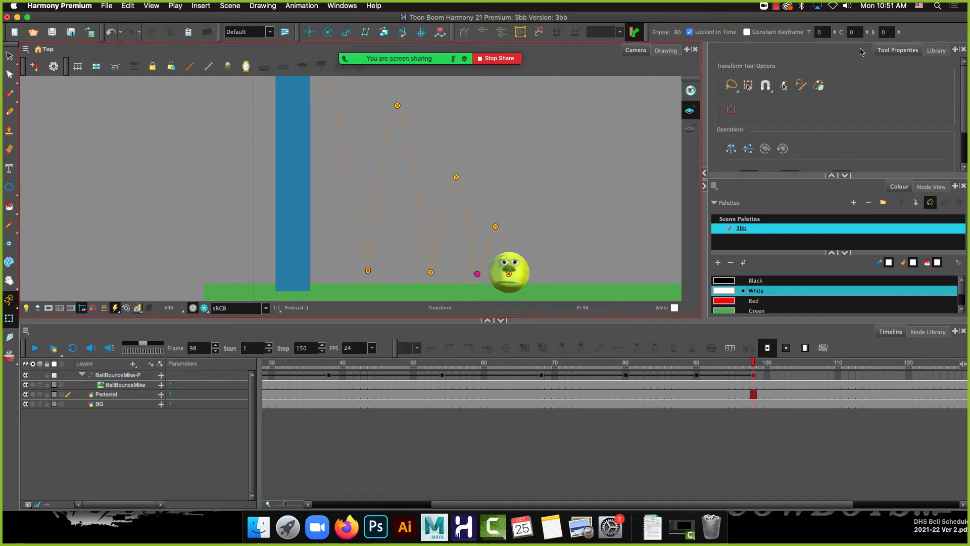
click(822, 32)
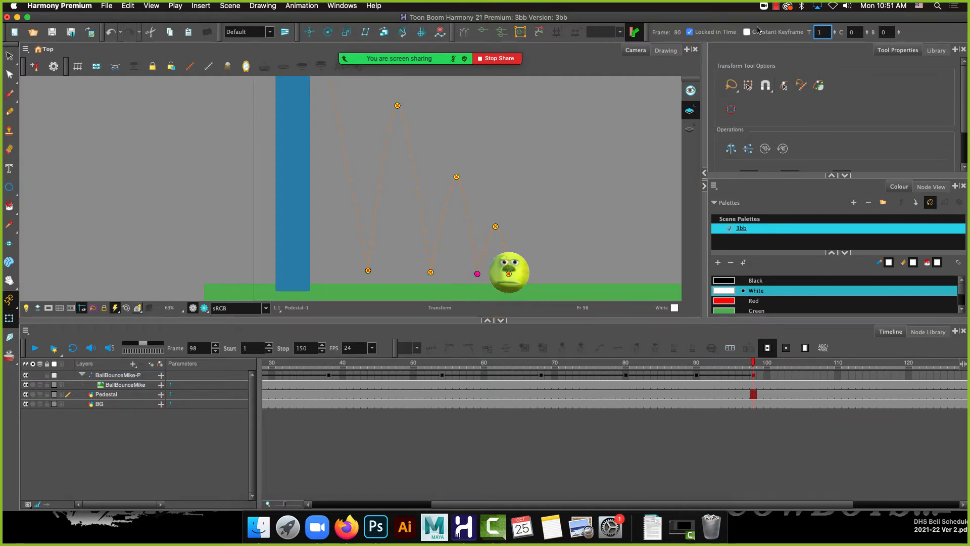
click(539, 252)
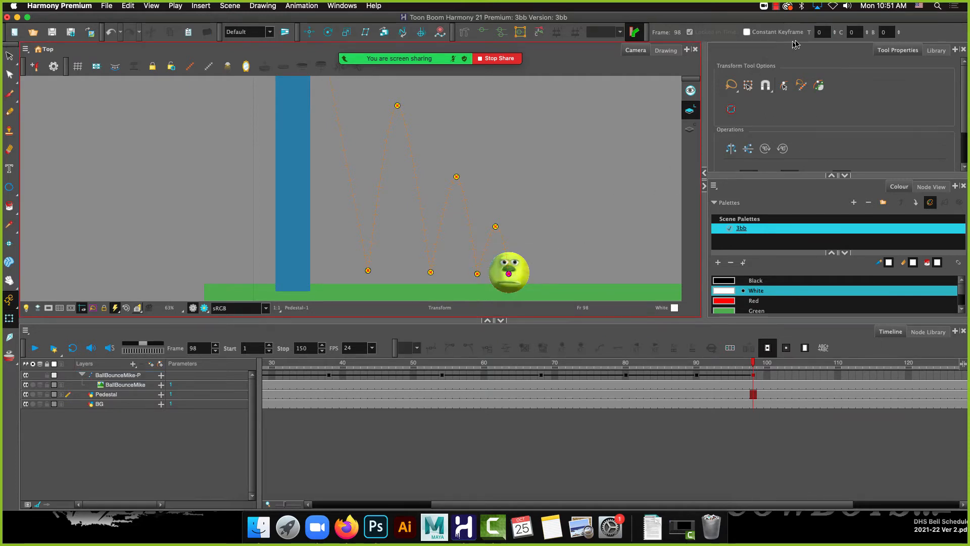
click(821, 31)
text(1)
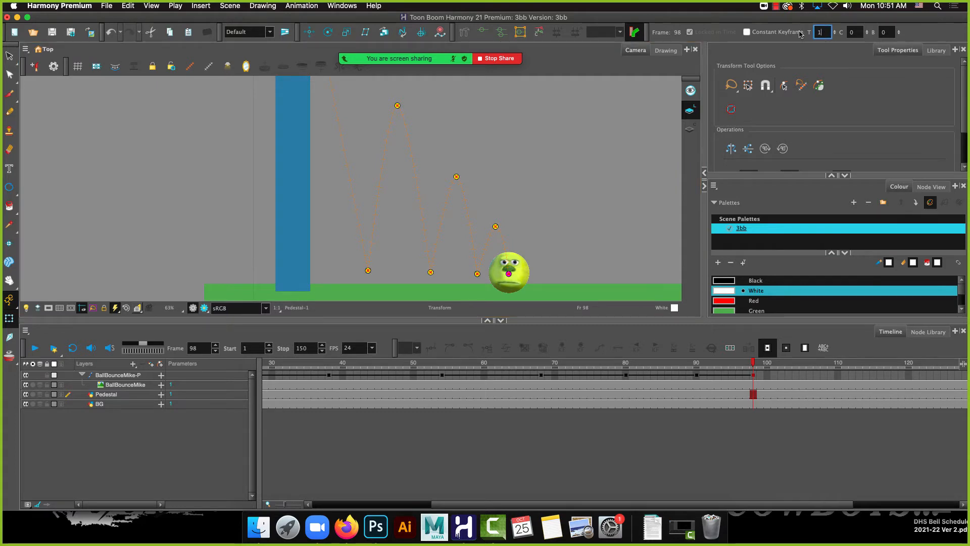
Consult the Firefox reference and, in Harmony at frame 106, translate the ball up and forward to a fourth peak lower than the one before
click(305, 35)
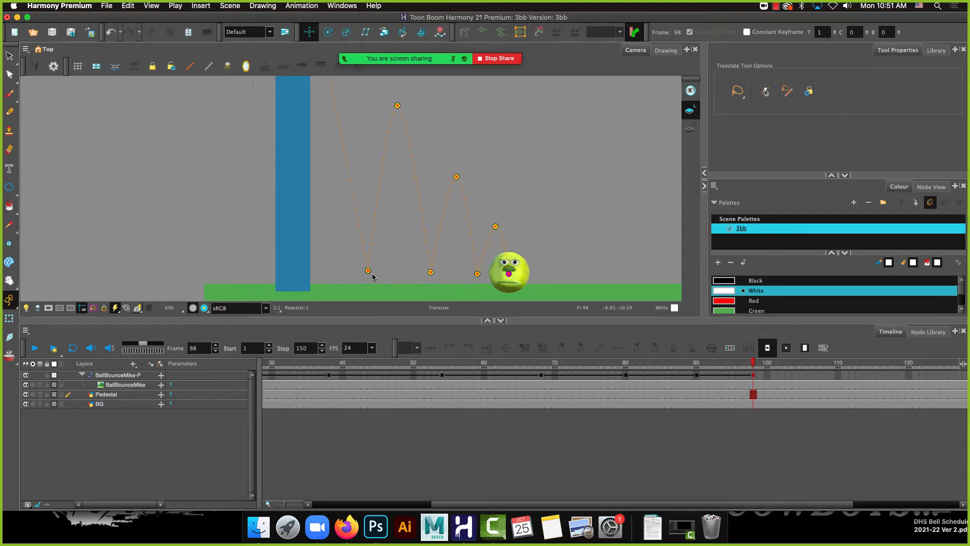
click(347, 527)
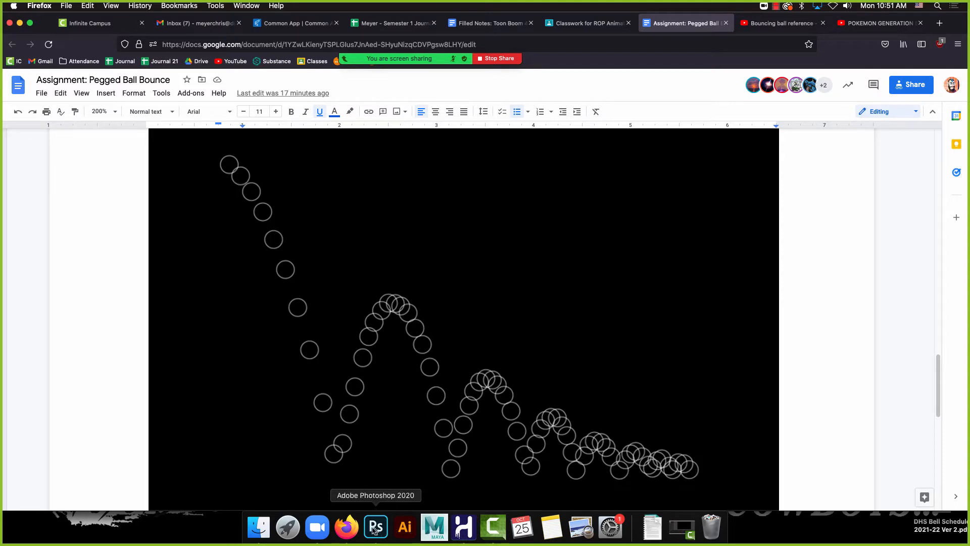
click(464, 529)
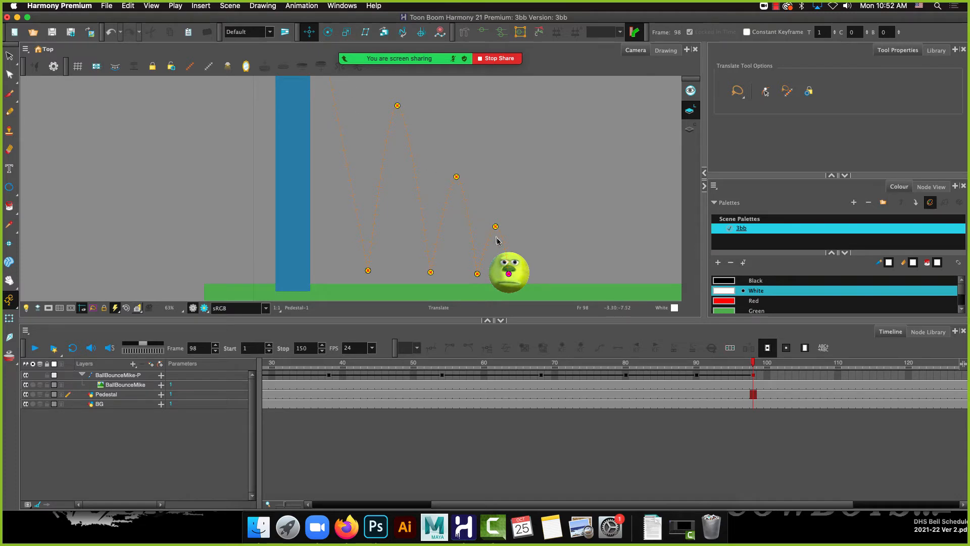
click(346, 527)
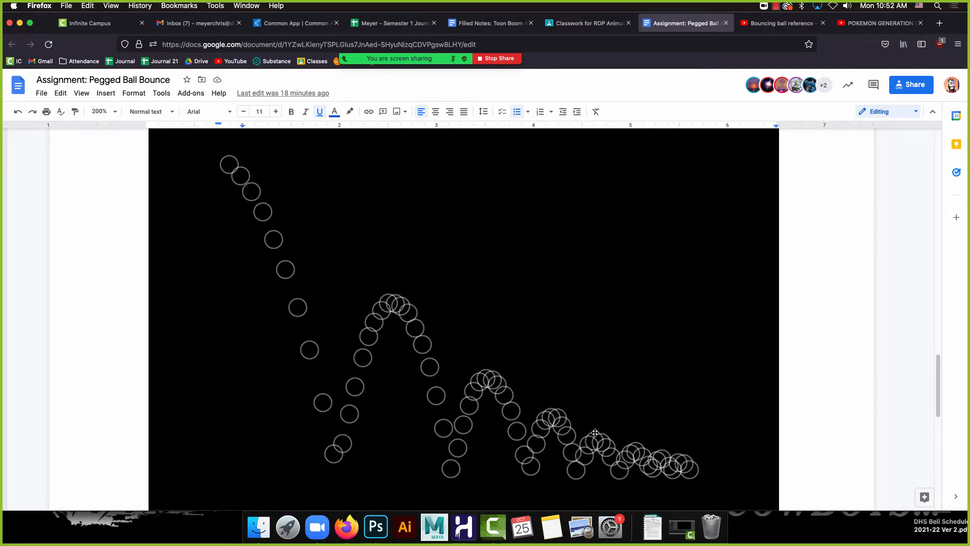
click(464, 527)
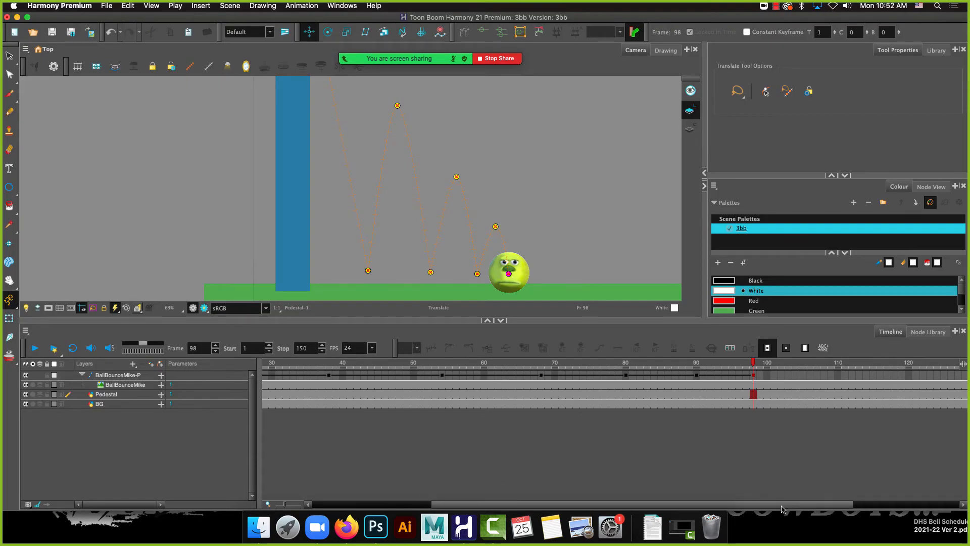
drag(784, 504, 862, 504)
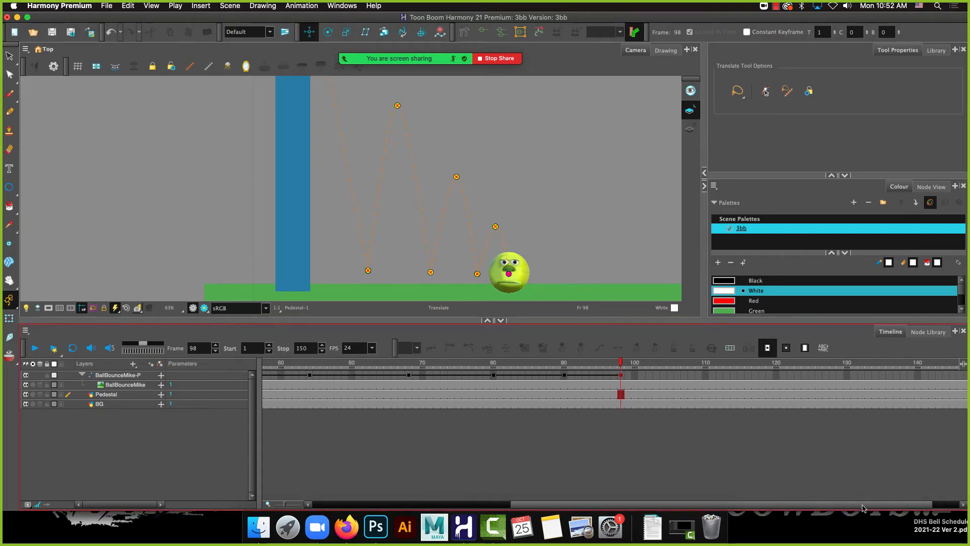
click(679, 375)
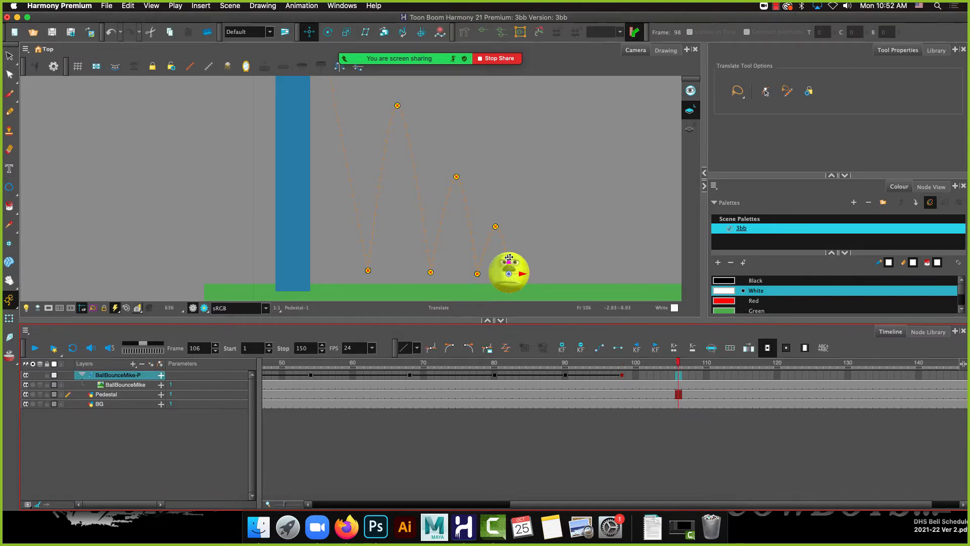
drag(510, 259, 543, 248)
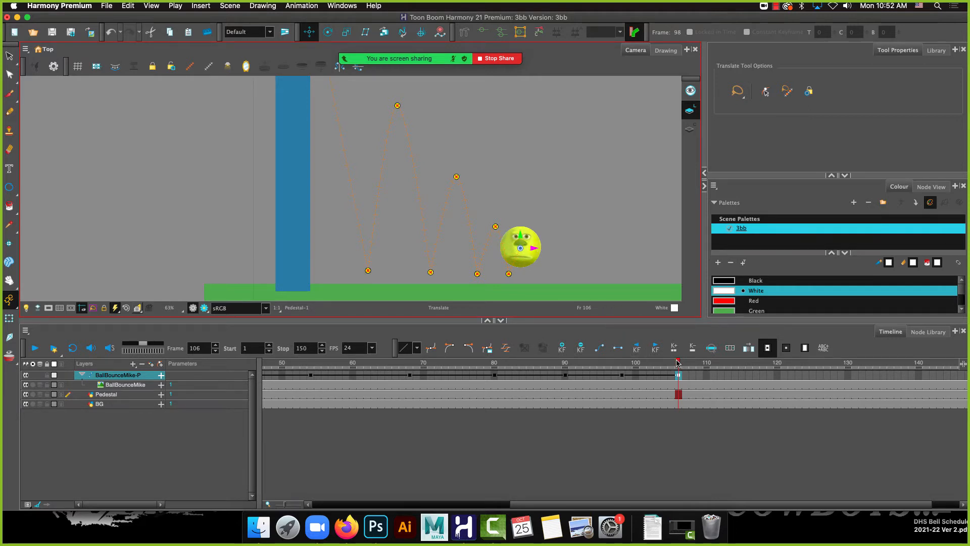
At frame 114, move the ball slightly forward and down to the ground for its fifth contact
drag(677, 362, 734, 364)
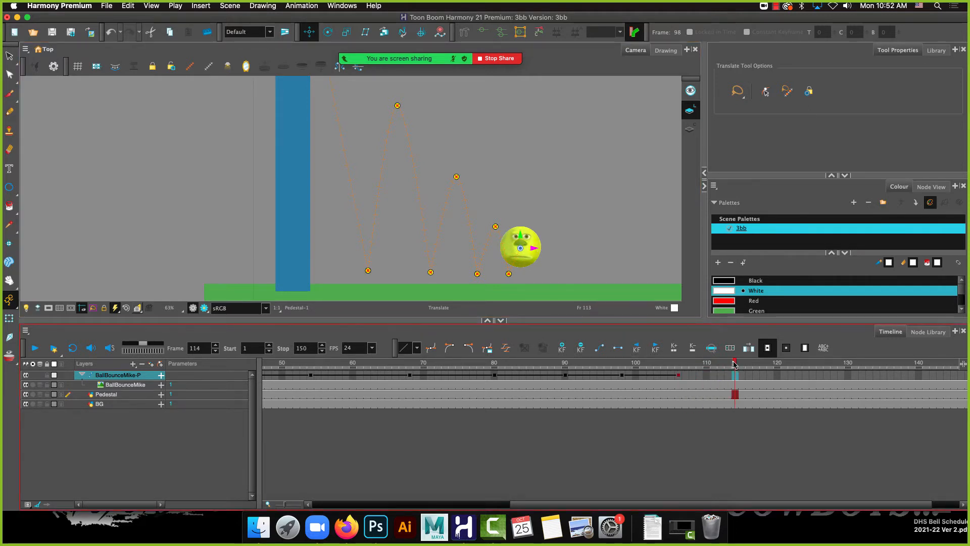
drag(523, 234, 530, 259)
drag(531, 260, 533, 259)
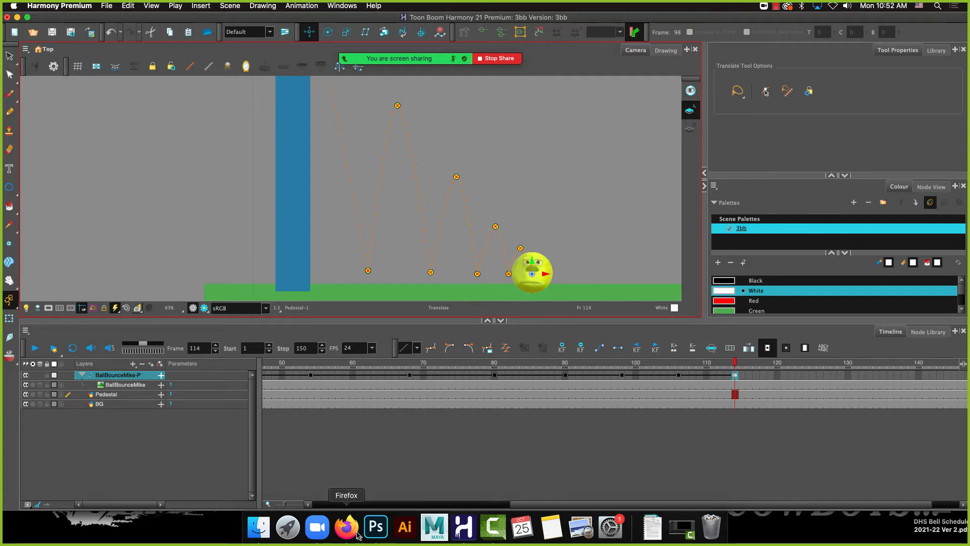
Lower the fourth peak at frame 106 slightly and compare the arc with the Firefox reference before returning to Harmony
click(679, 375)
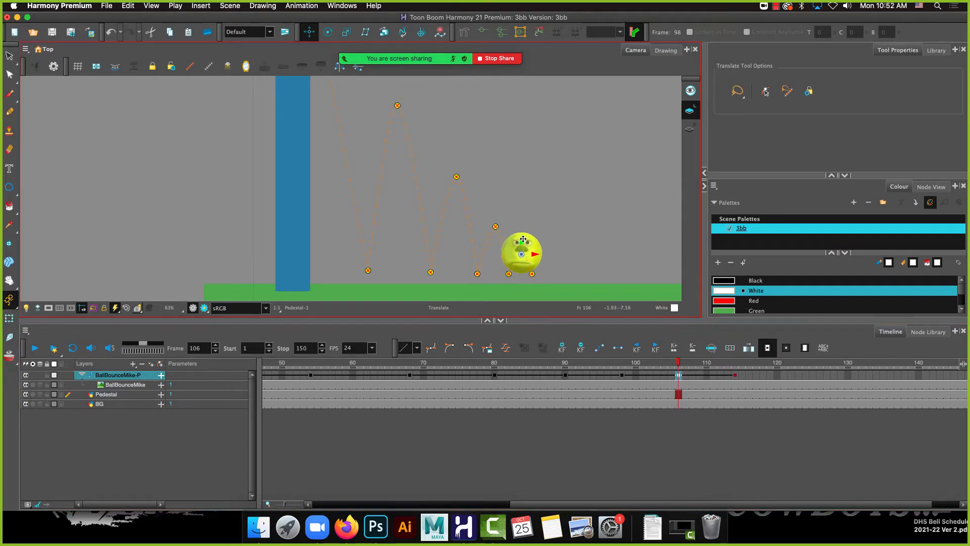
drag(523, 238, 522, 237)
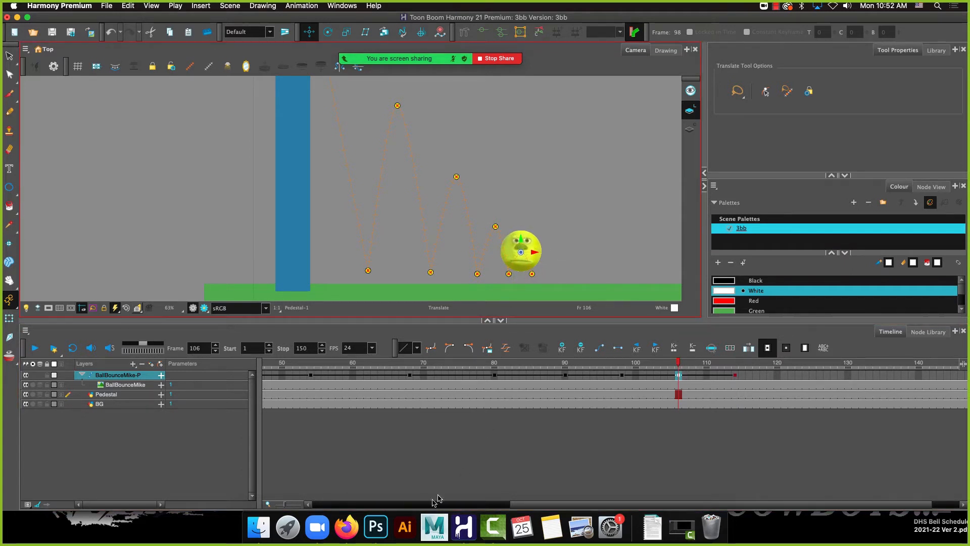
click(347, 527)
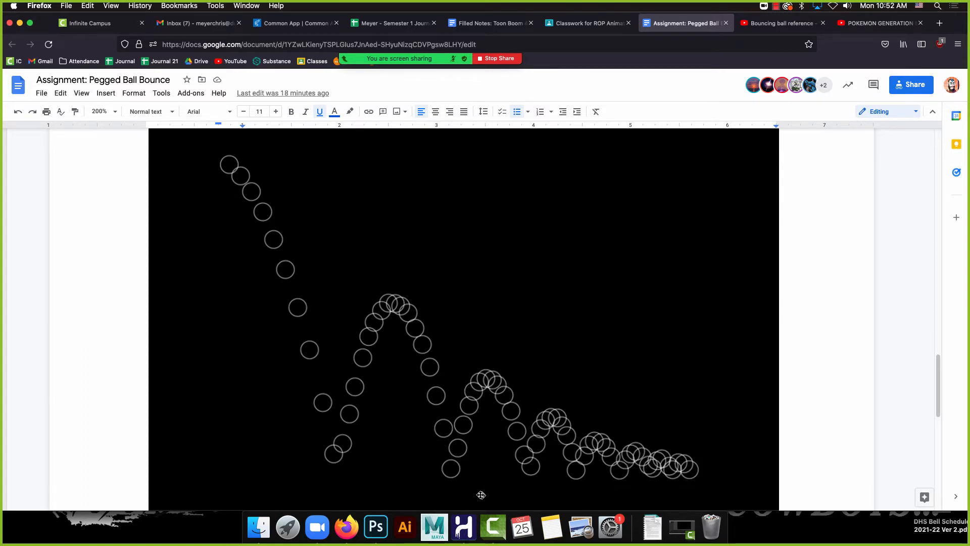
click(464, 527)
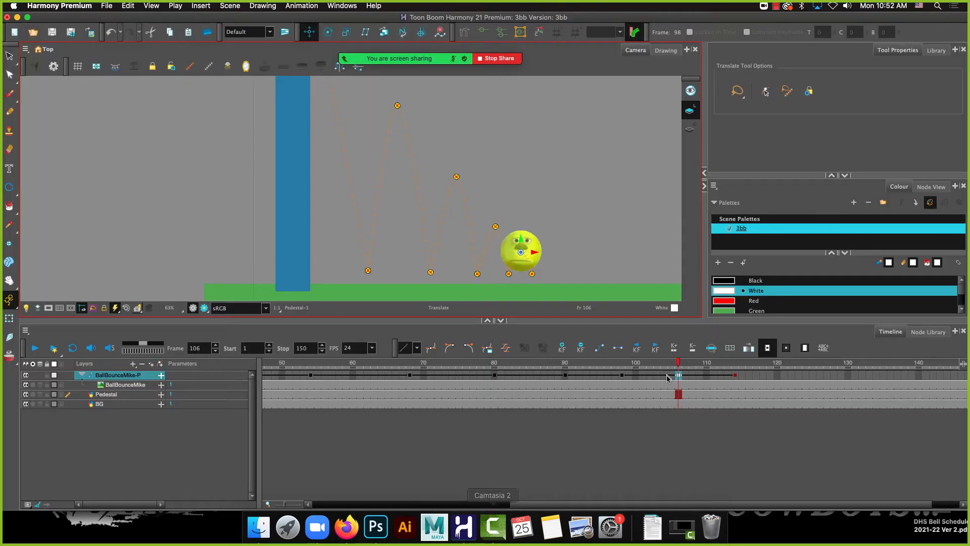
At frame 120, move the ball forward and slightly up from the fifth contact to form a low fifth peak
click(735, 375)
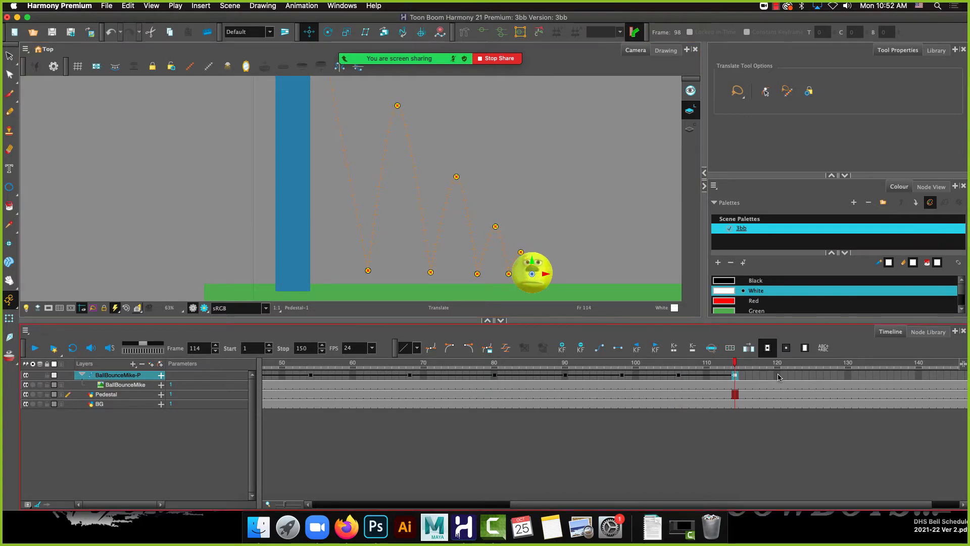
click(779, 375)
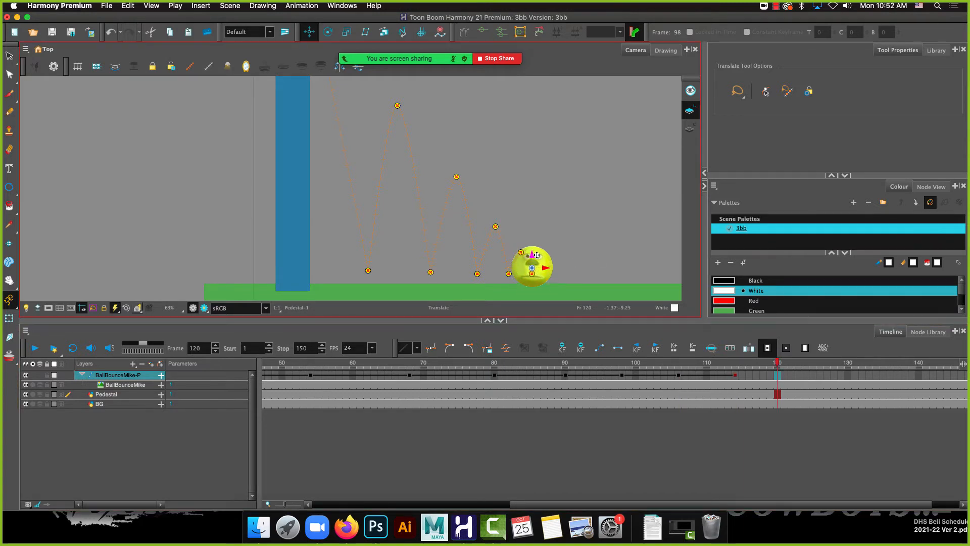
drag(537, 256, 556, 263)
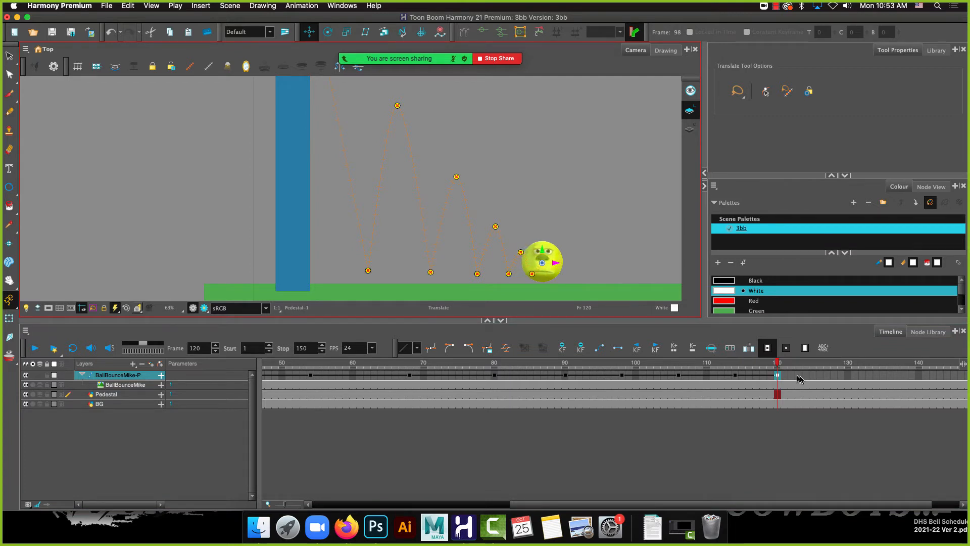
At frame 126, move the ball forward and down to the ground for its sixth contact
click(820, 375)
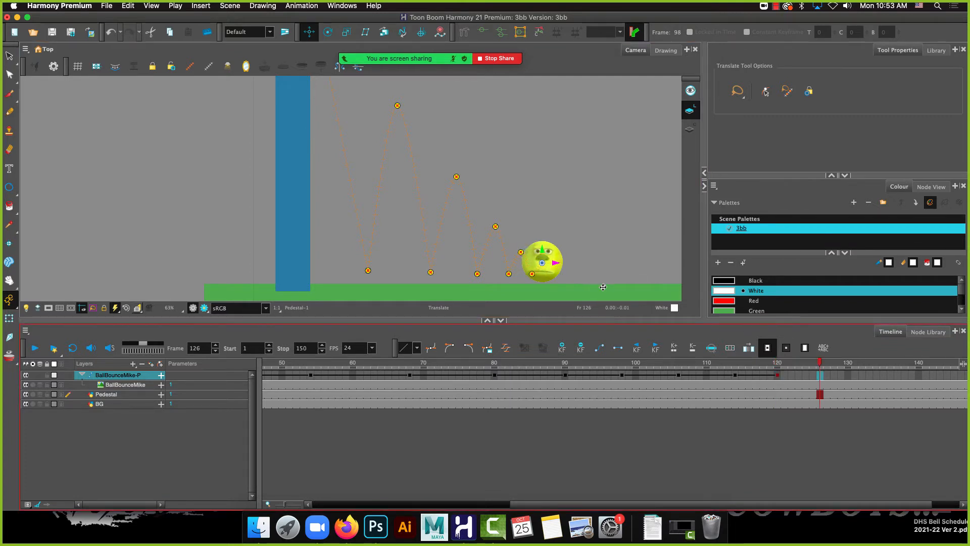
drag(547, 258, 566, 277)
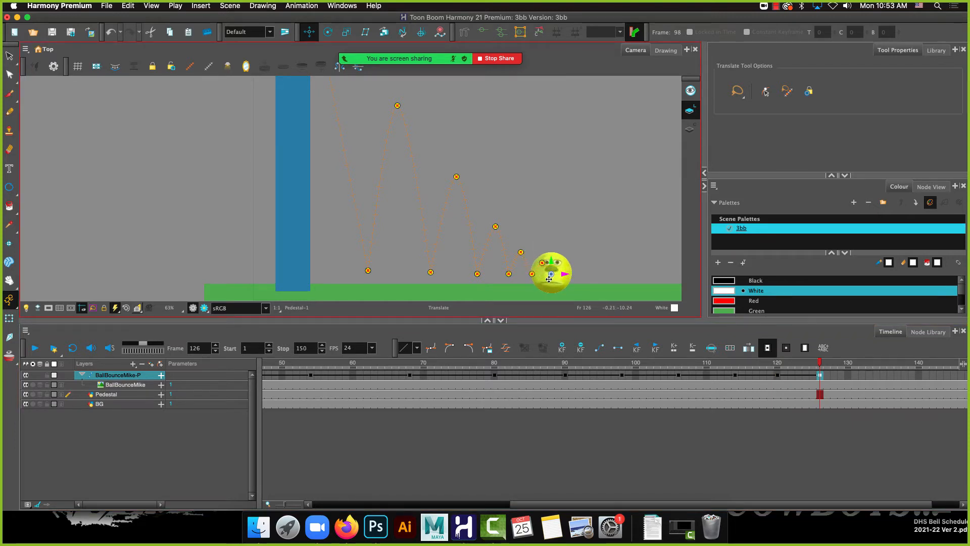
scroll(549, 277, up, 3)
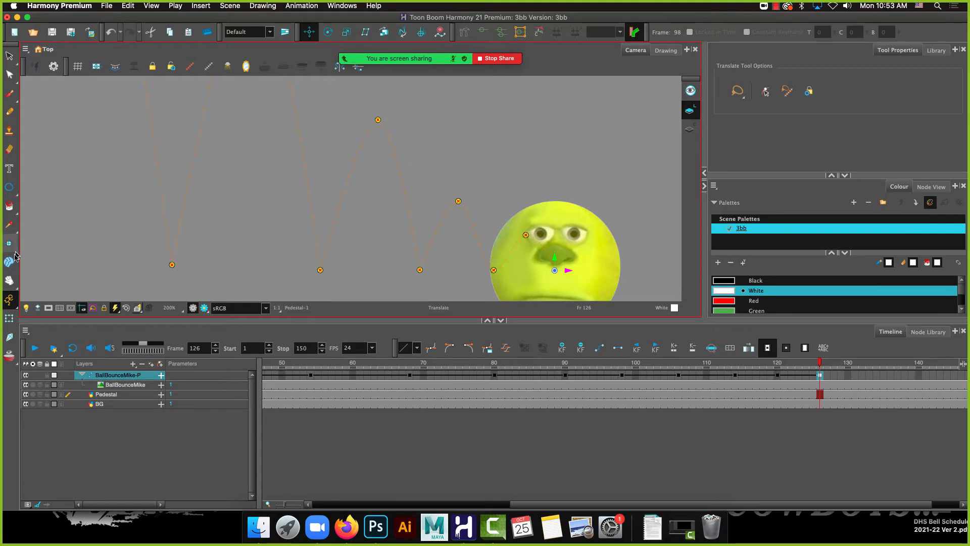
Switch to the Transform tool and sharpen the fifth ground contact by setting the frame 114 control point's tension to 1
click(9, 319)
click(461, 277)
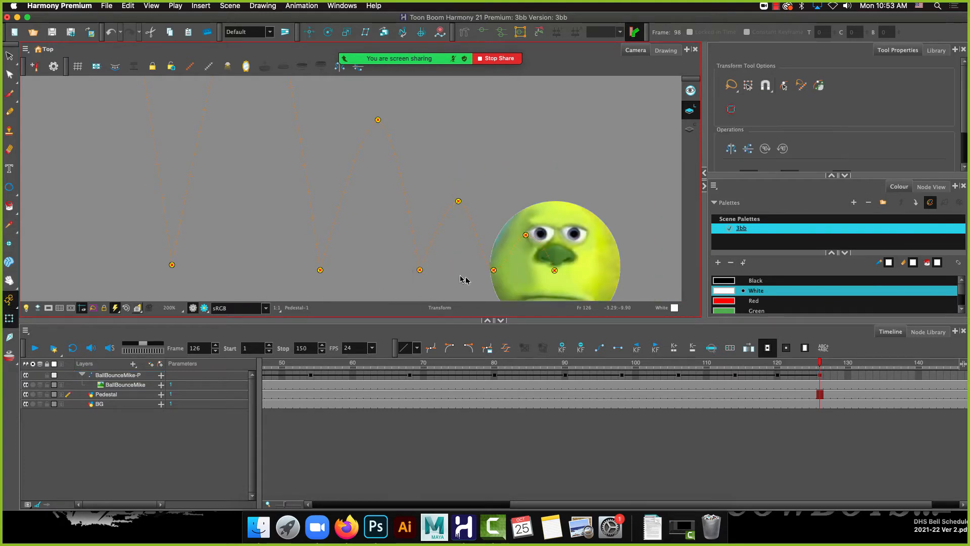
click(494, 270)
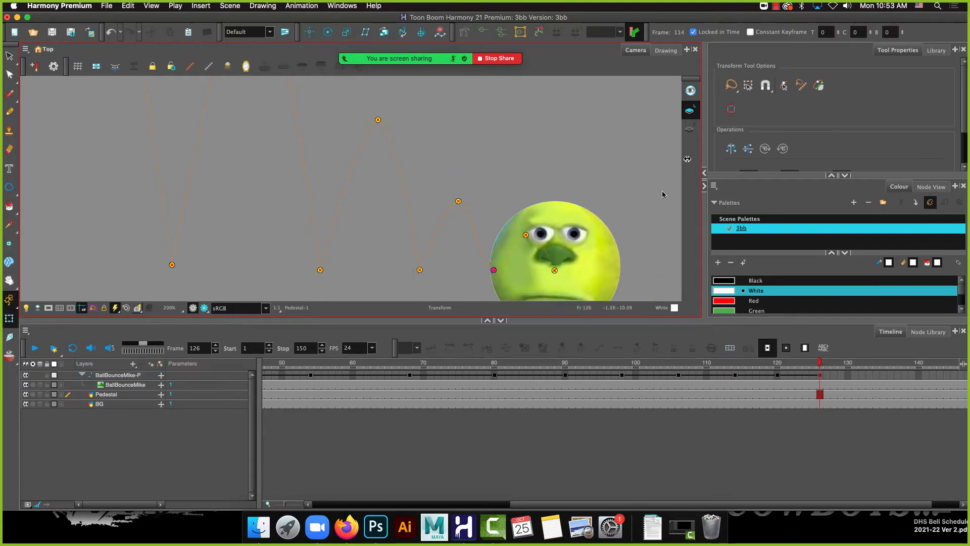
double_click(831, 33)
text(1)
click(626, 243)
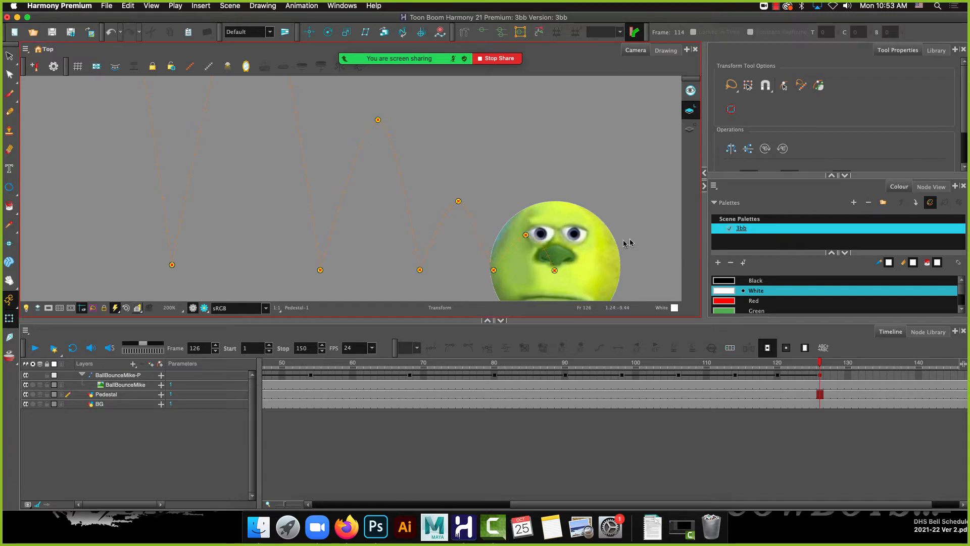
Sharpen the sixth ground contact by setting the tension of the frame 126 control point to 1
click(555, 270)
double_click(827, 32)
text(1)
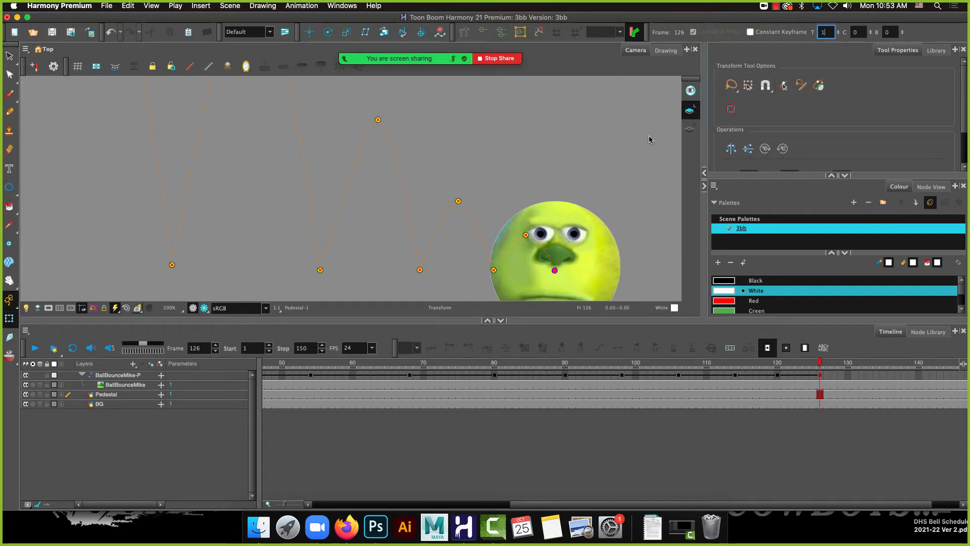
key(Return)
Activate the Translate tool on BallBounceMike-P's frame 126 key and compare the low bounces with the Firefox reference before returning to Harmony
click(819, 376)
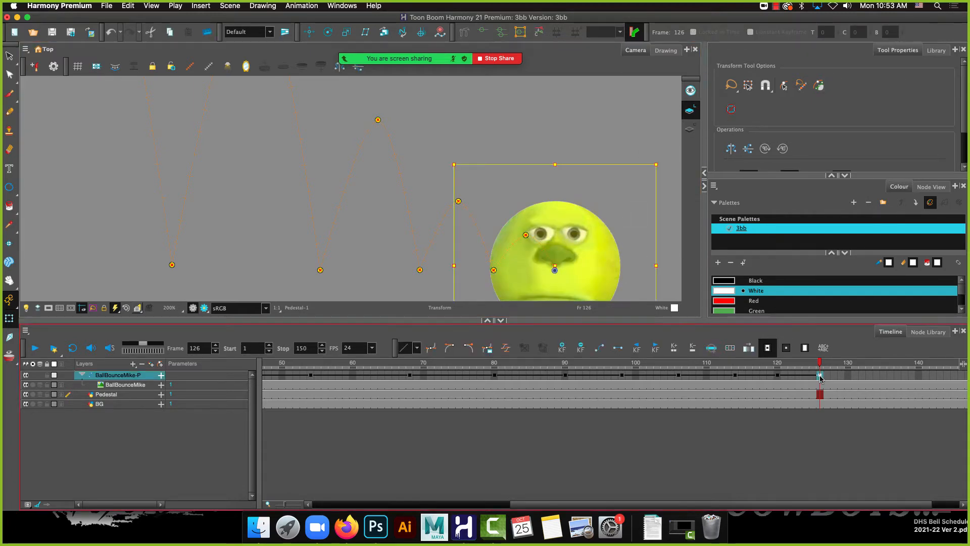
click(309, 32)
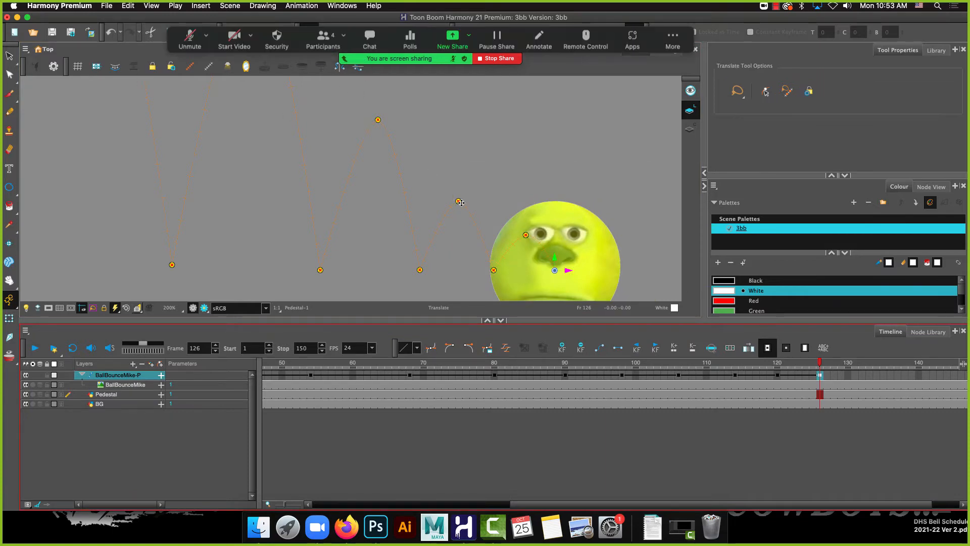
scroll(461, 202, down, 3)
click(359, 523)
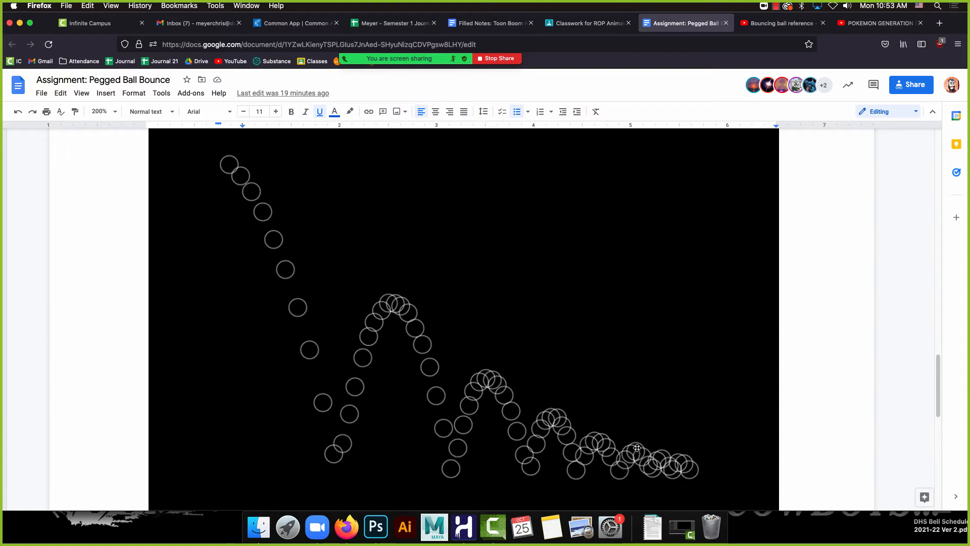
click(461, 532)
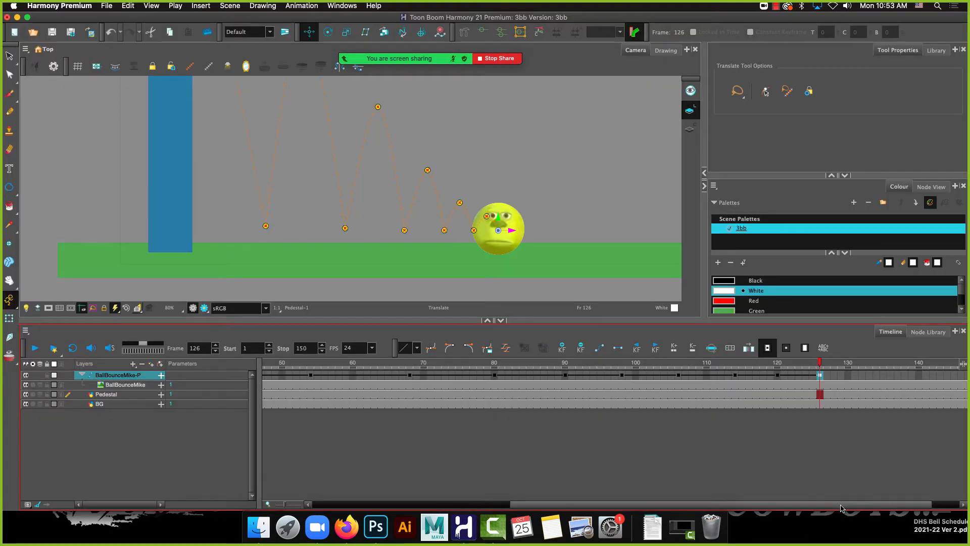
Move the ball slightly forward and up at frame 130 for the sixth peak, and forward and down at frame 134 for the seventh contact
scroll(813, 401, right, 5)
click(794, 375)
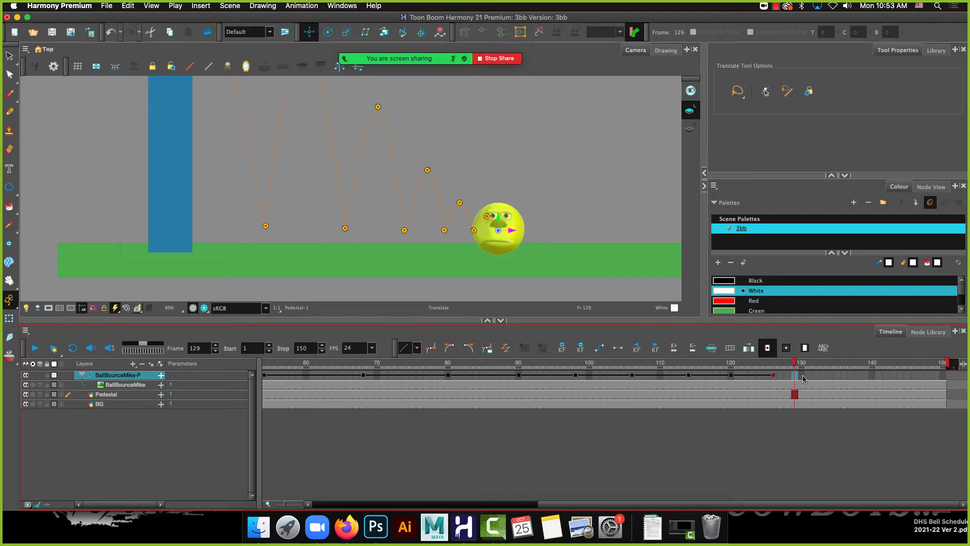
click(802, 377)
drag(499, 211, 508, 202)
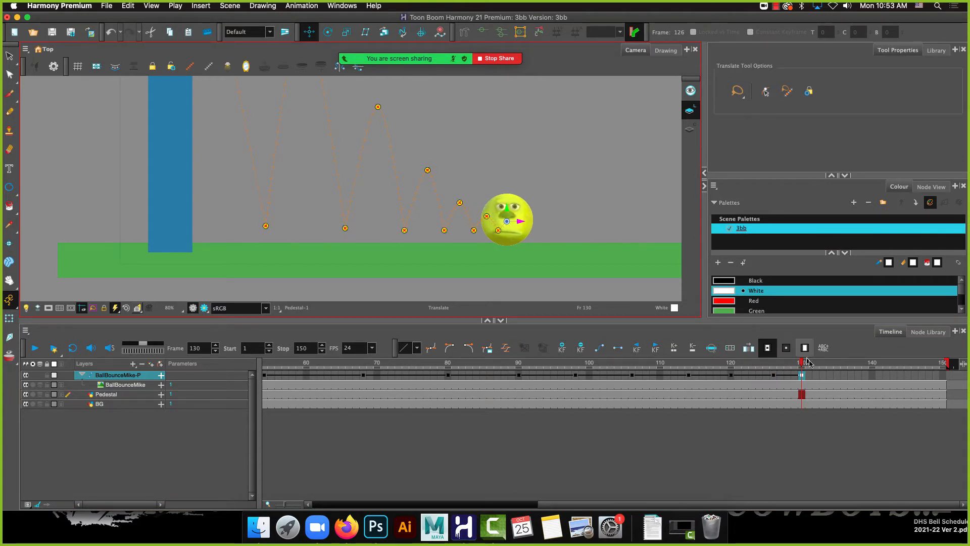
click(830, 378)
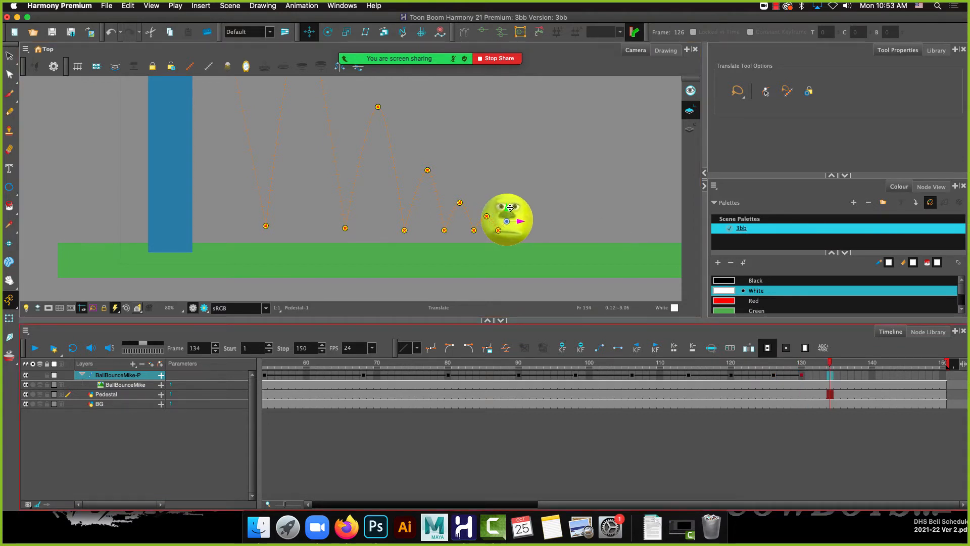
drag(517, 221, 528, 232)
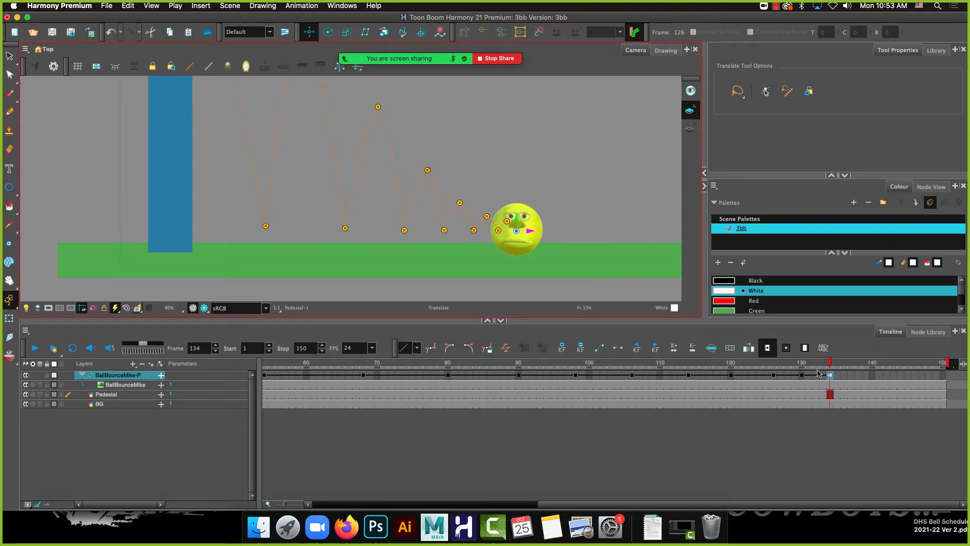
Form a very low seventh peak at frame 138 and an eighth ground contact at frame 142, moving the ball slightly forward each time
click(859, 375)
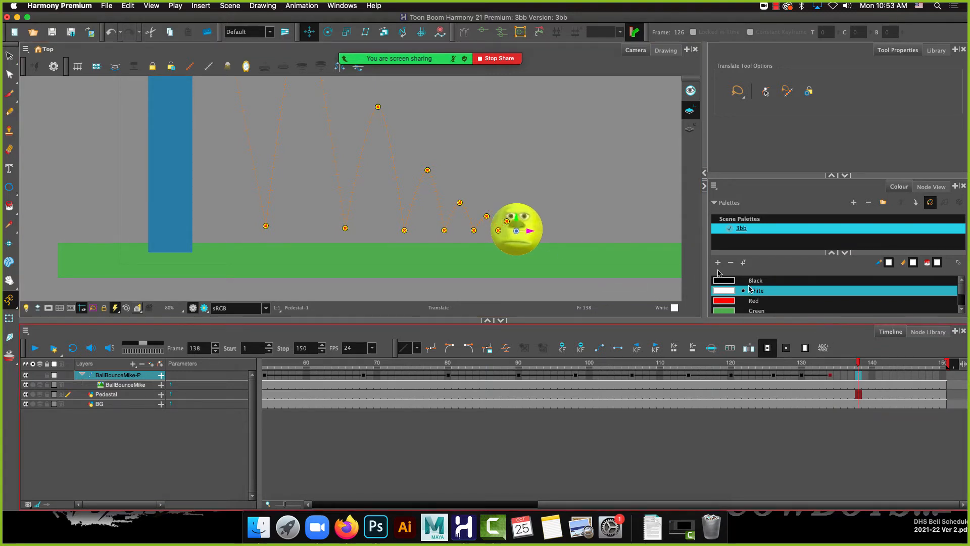
mouse_move(522, 220)
mouse_down()
mouse_move(526, 212)
mouse_move(545, 225)
mouse_move(527, 211)
mouse_up()
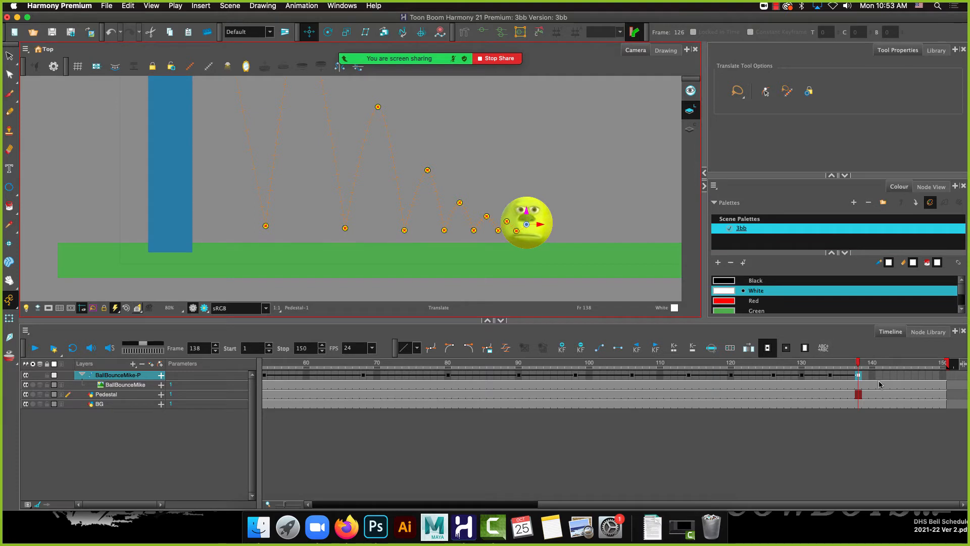
drag(892, 377, 888, 375)
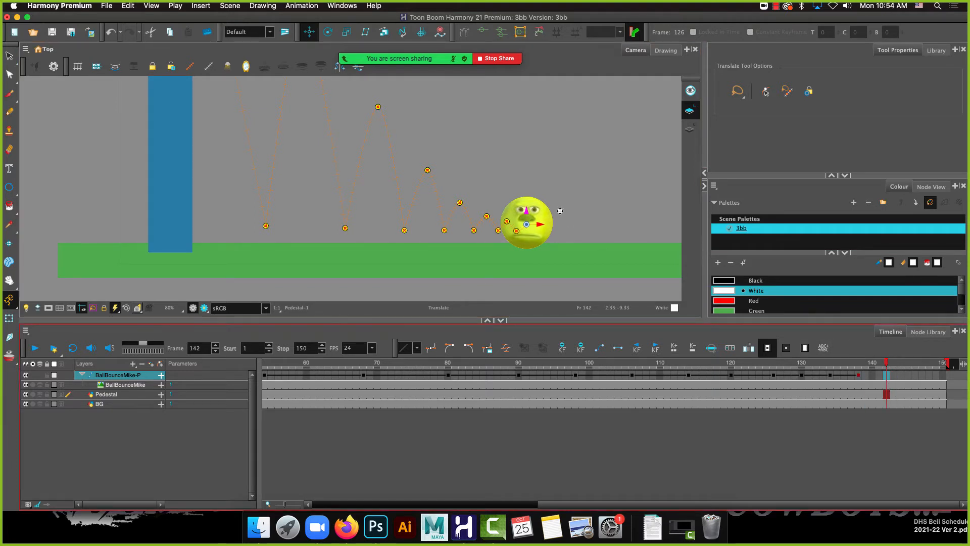
drag(527, 211, 547, 233)
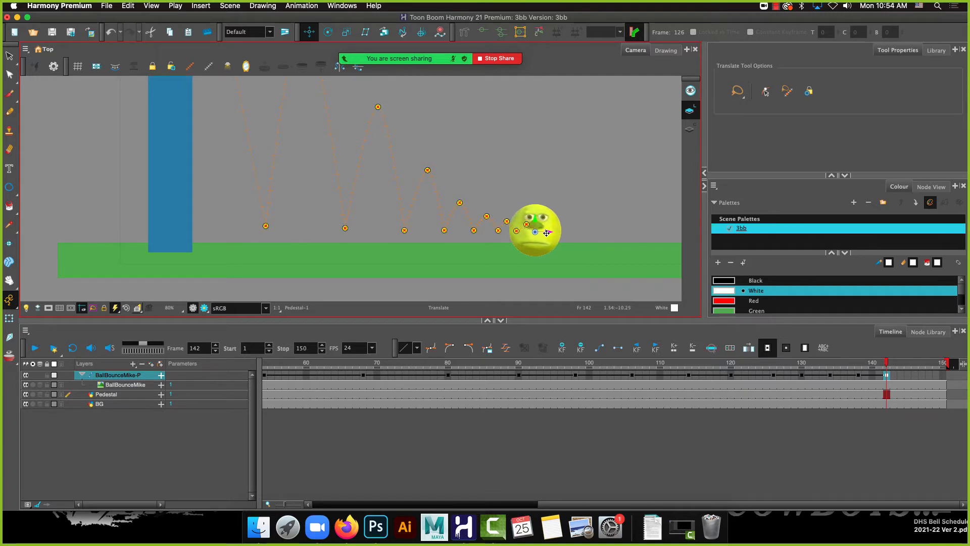
With the Transform tool, set the frame 134 contact point's tension to 1 and select the frame 126 contact point
scroll(546, 233, up, 5)
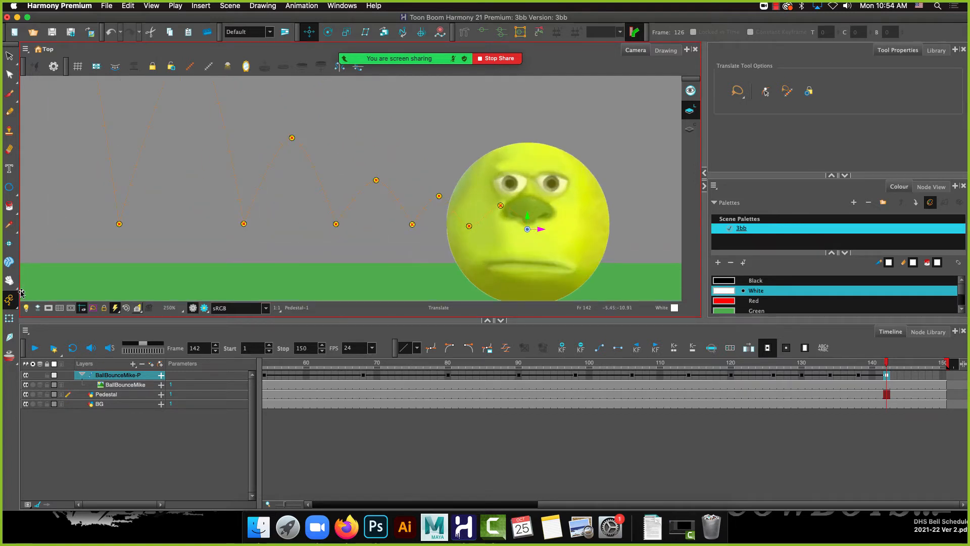
click(9, 318)
click(469, 226)
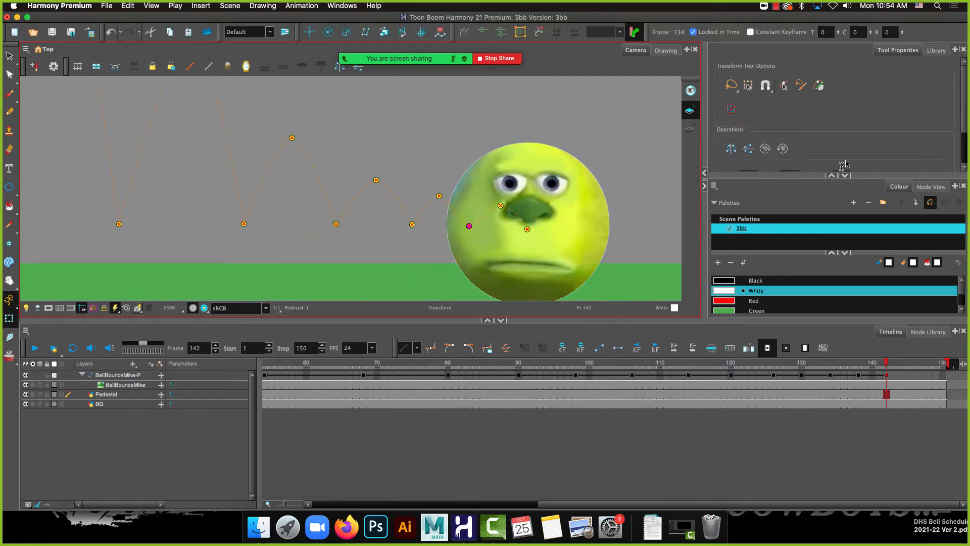
double_click(826, 32)
text(1)
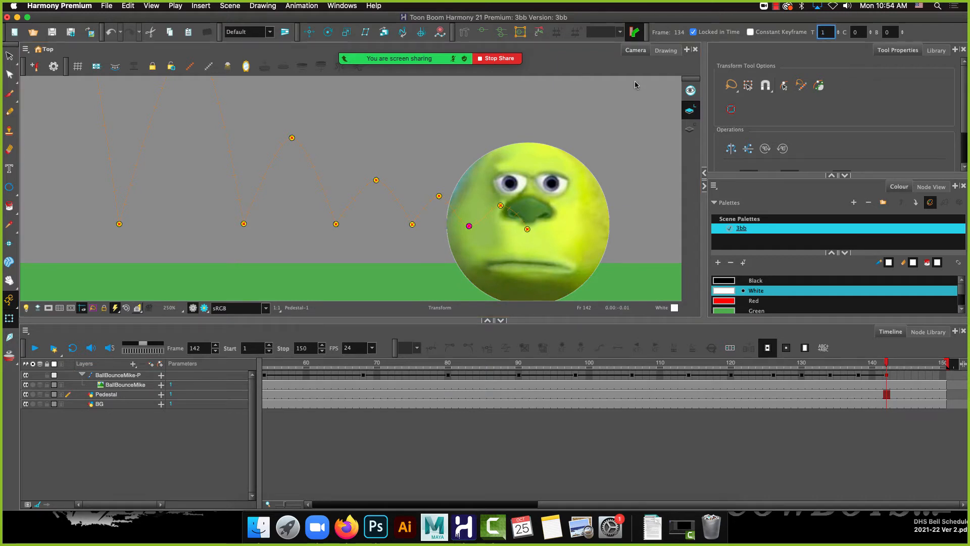
click(413, 224)
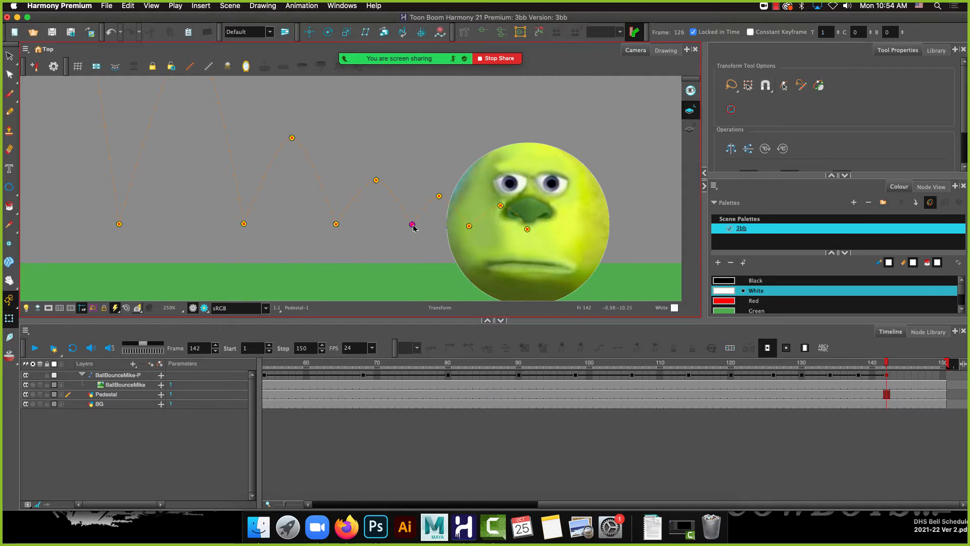
Play the bounce animation from frame 1 with the whole scene in view
scroll(402, 238, down, 5)
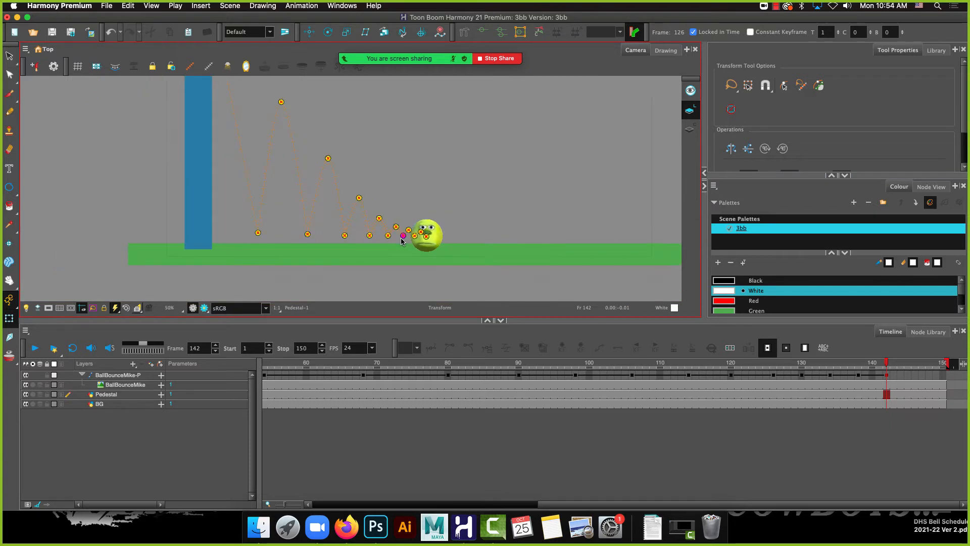
drag(448, 119, 453, 174)
scroll(451, 176, down, 2)
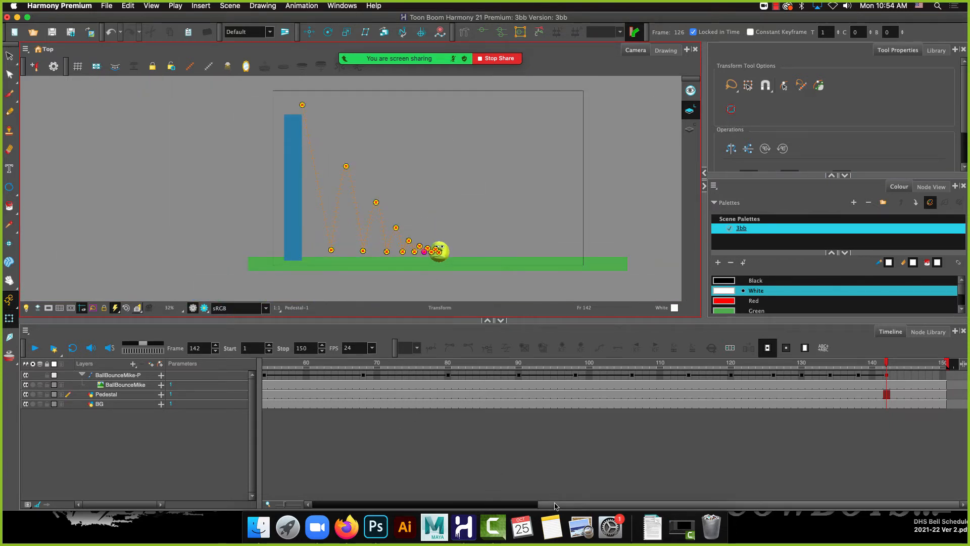
drag(554, 504, 309, 454)
click(266, 394)
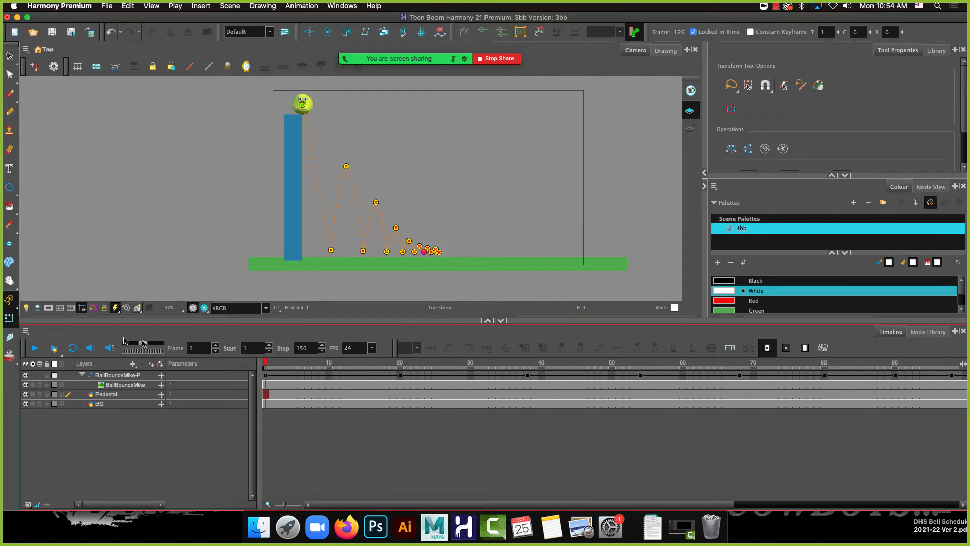
click(36, 348)
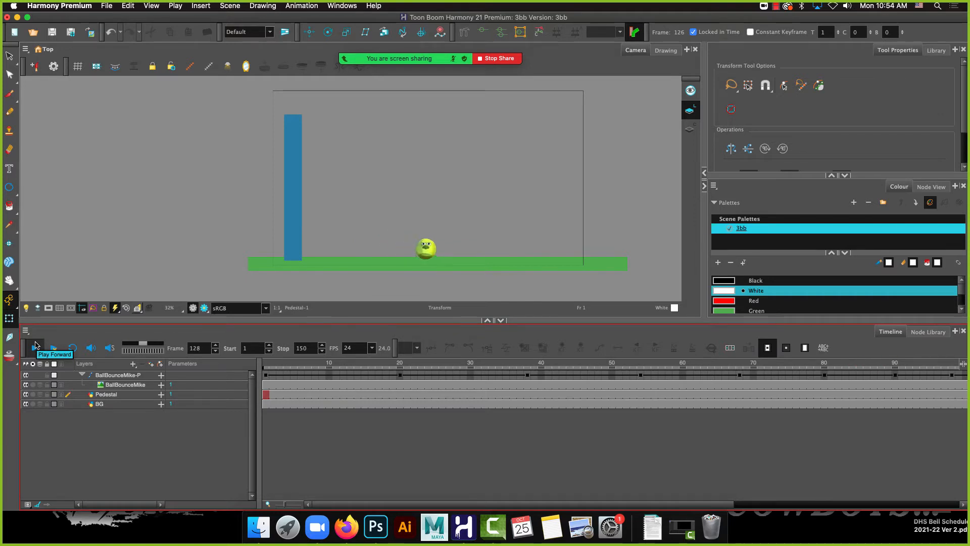
click(36, 348)
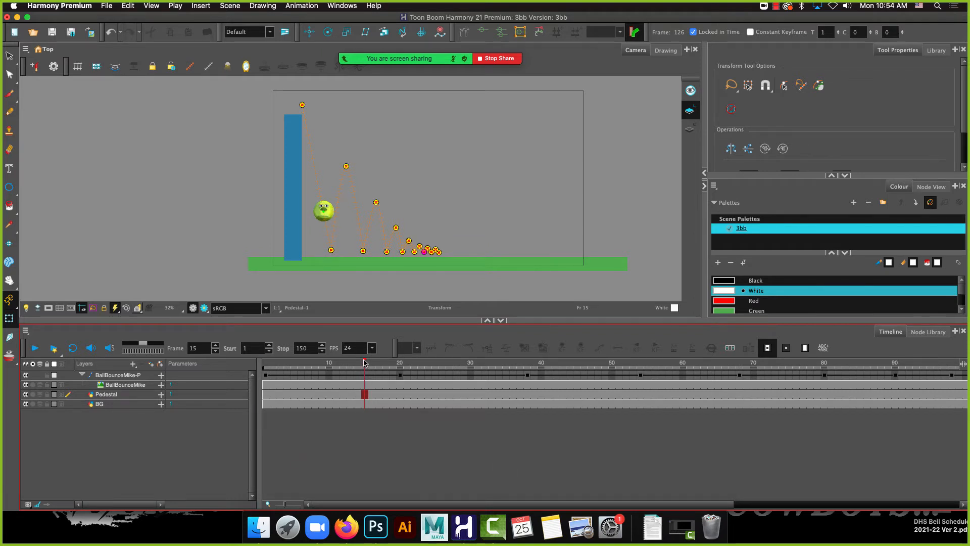
Select the BallBounceMike-P keyframe at frame 1, replay the bounce animation and return to frame 1
drag(363, 362, 266, 352)
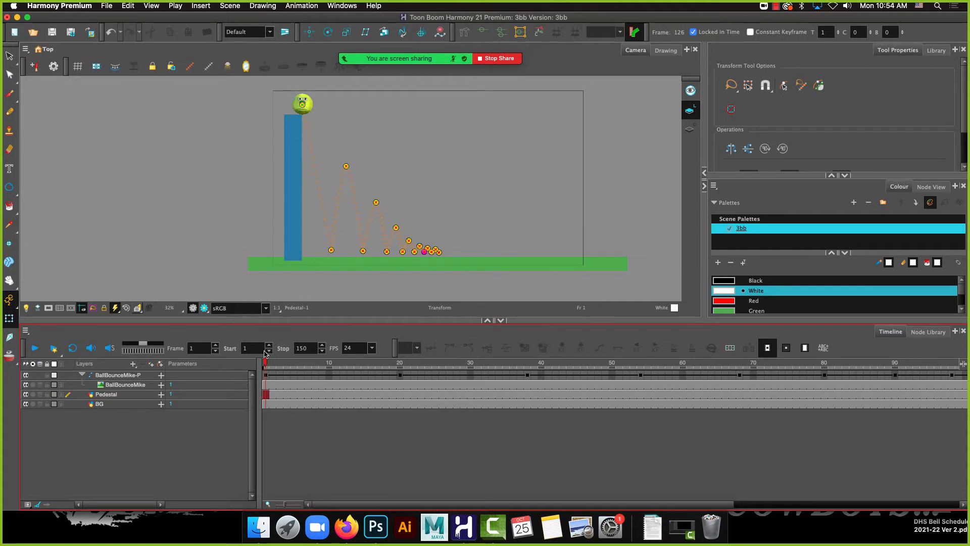
click(267, 375)
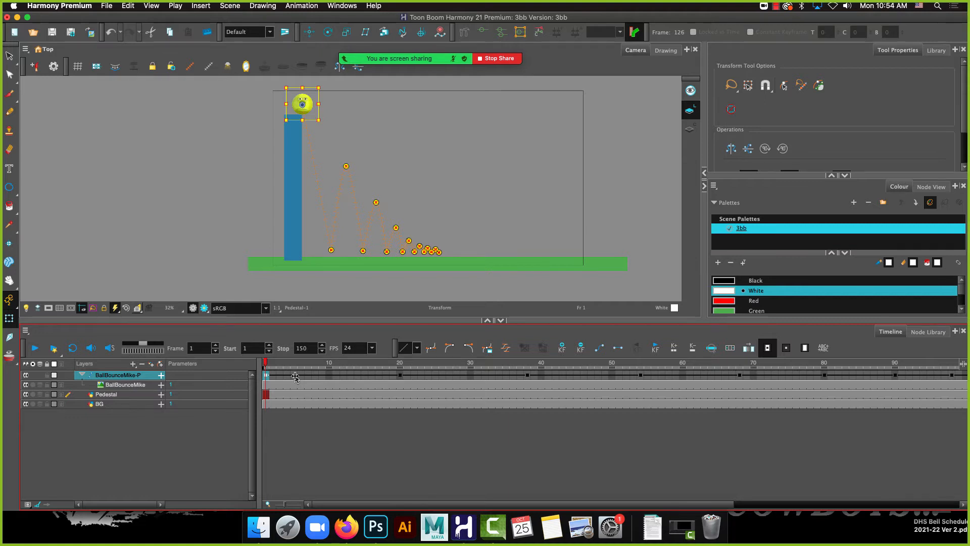
click(35, 349)
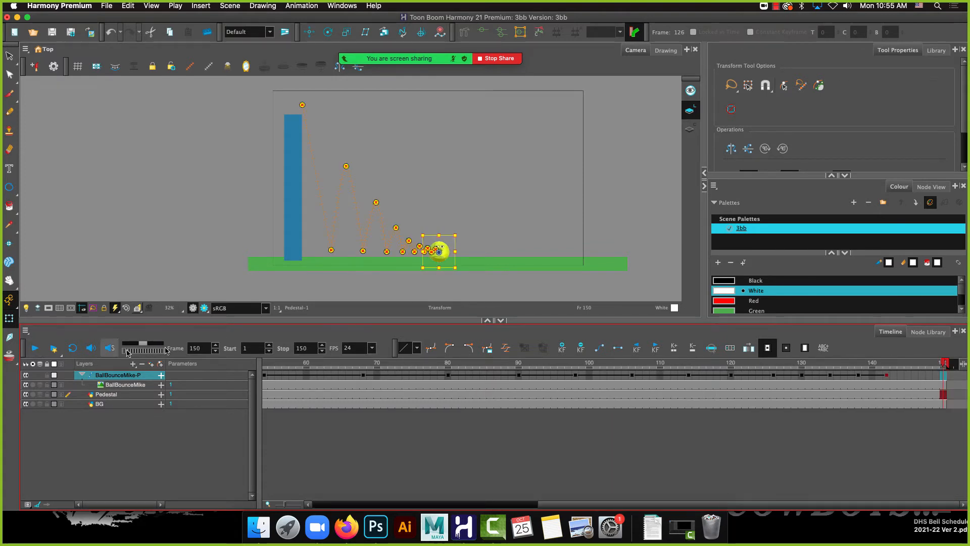
click(296, 362)
drag(296, 361, 226, 341)
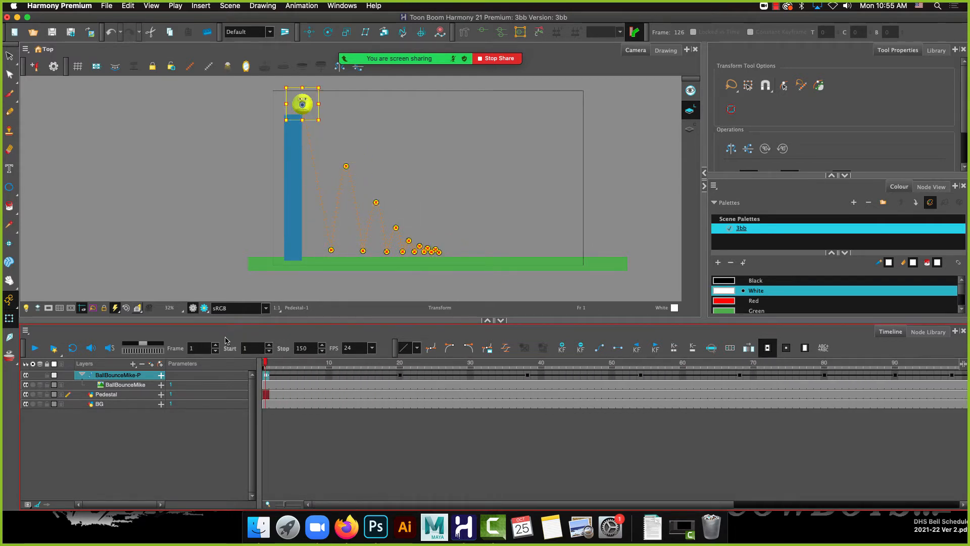
Inspect the ball's trajectory and compare its arcs and spacing with the Firefox bounce reference before returning to Harmony
scroll(336, 130, up, 3)
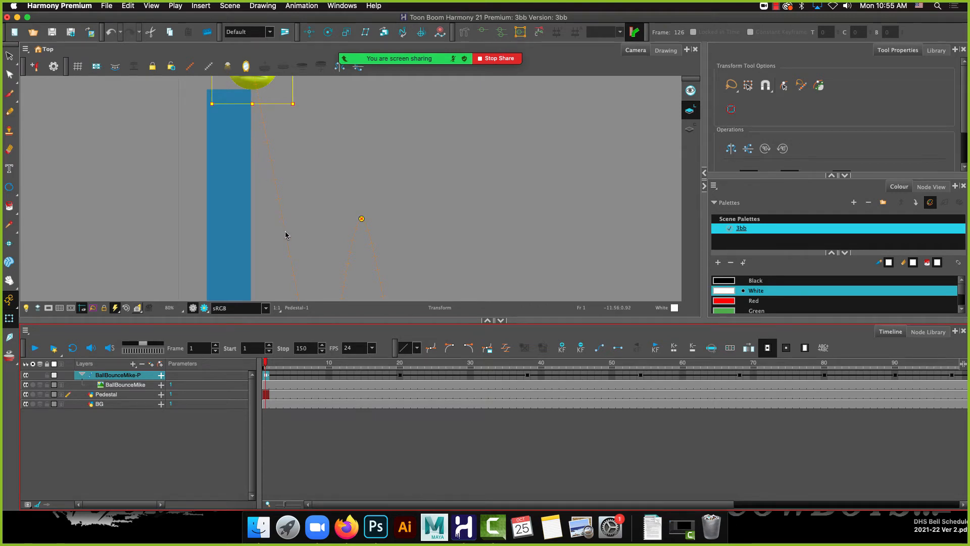
scroll(286, 234, down, 3)
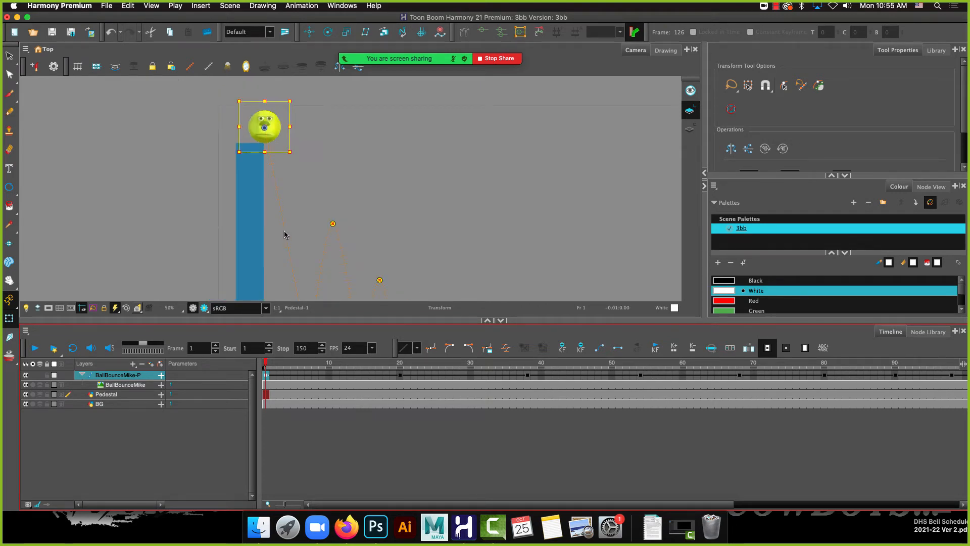
click(346, 527)
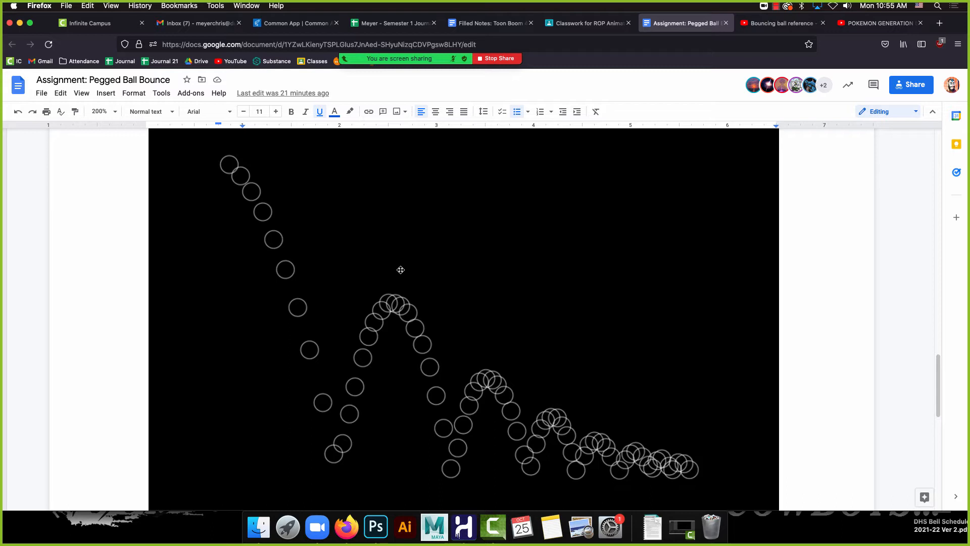
click(469, 523)
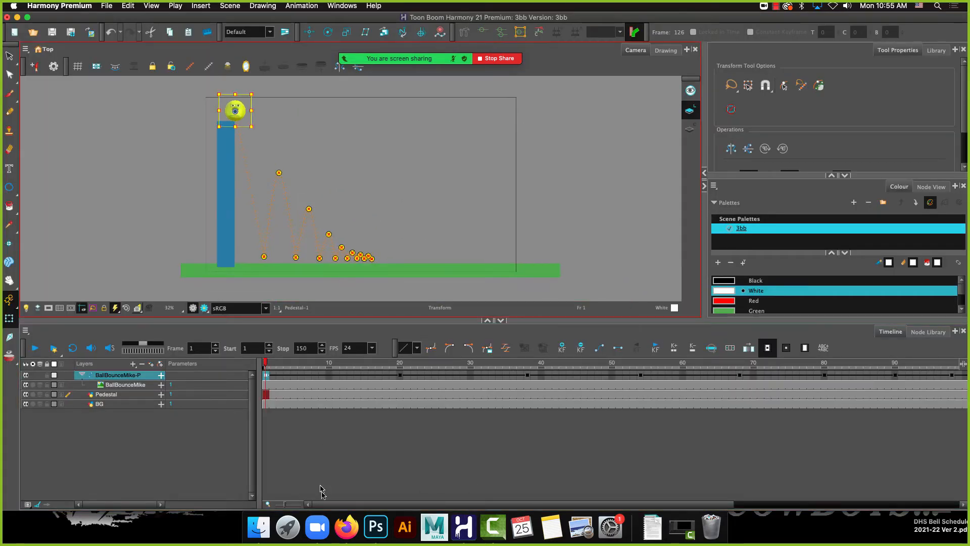
click(346, 527)
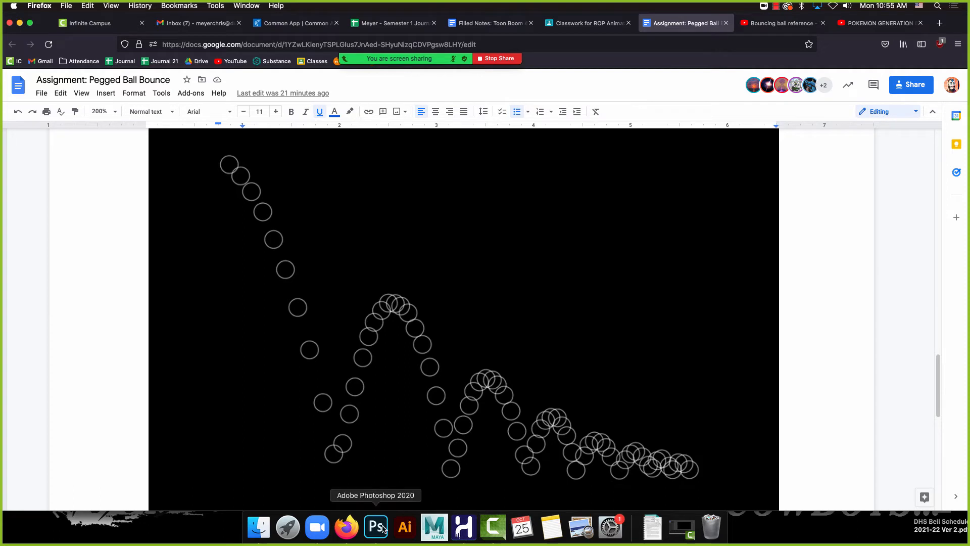
click(464, 527)
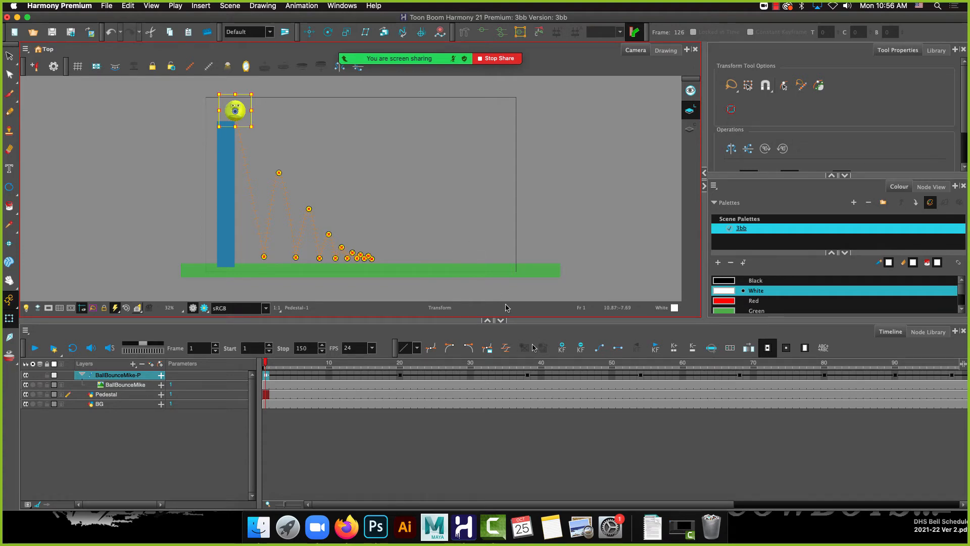
click(491, 539)
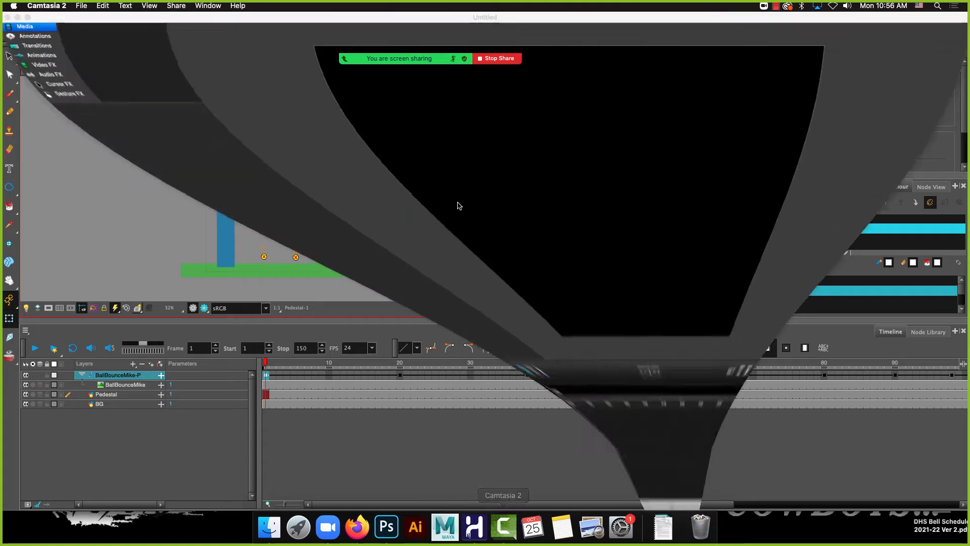
click(776, 6)
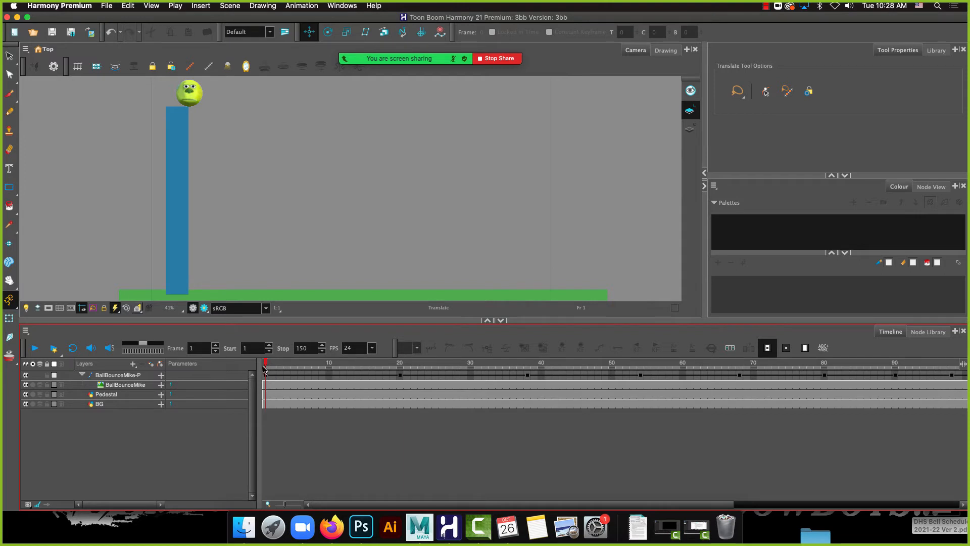
Select the BallBounceMike-P peg layer and show its control so the bounce trajectory is drawn in the camera view
click(105, 378)
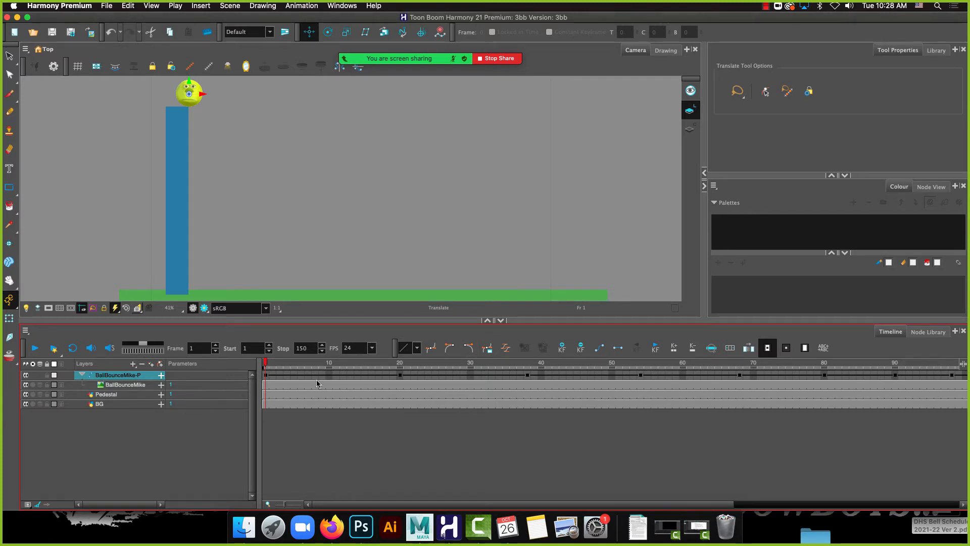
click(153, 5)
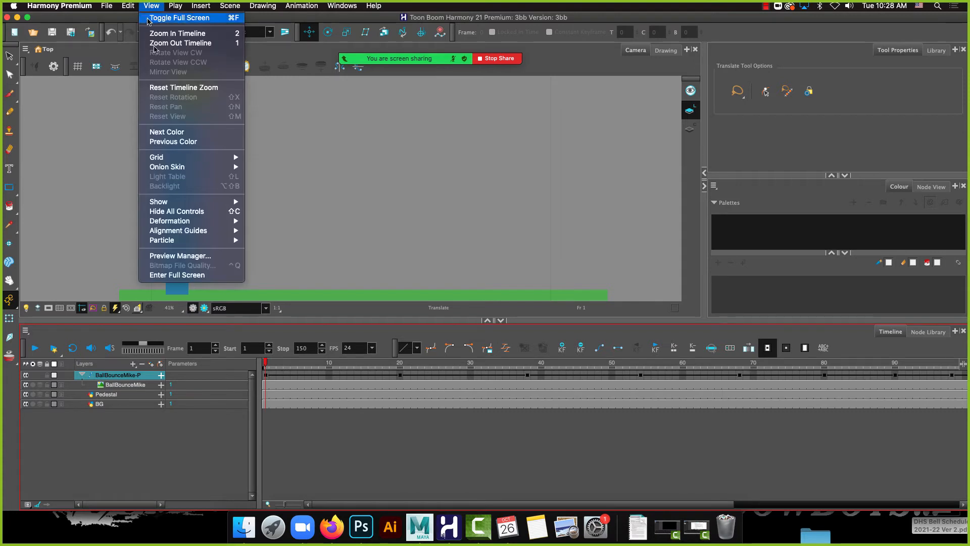
mouse_move(192, 202)
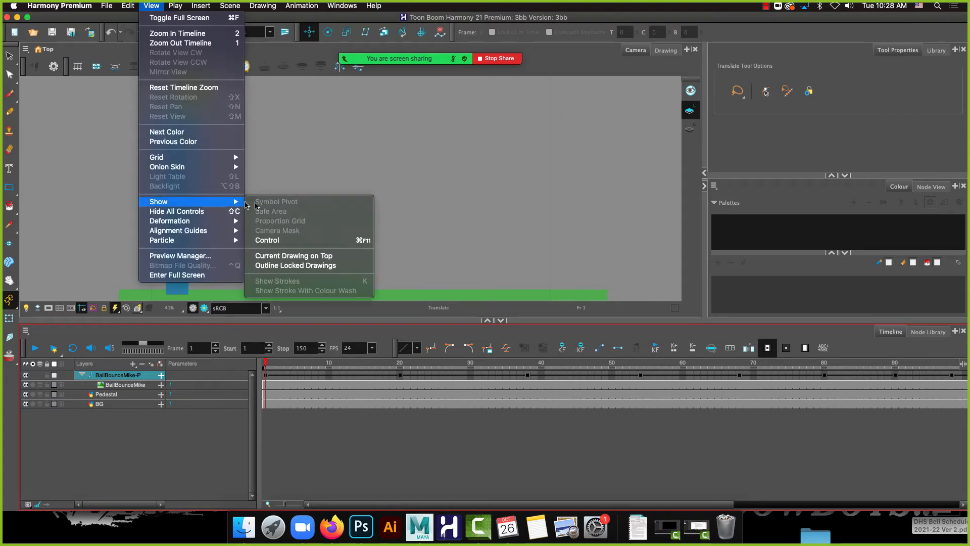
click(277, 240)
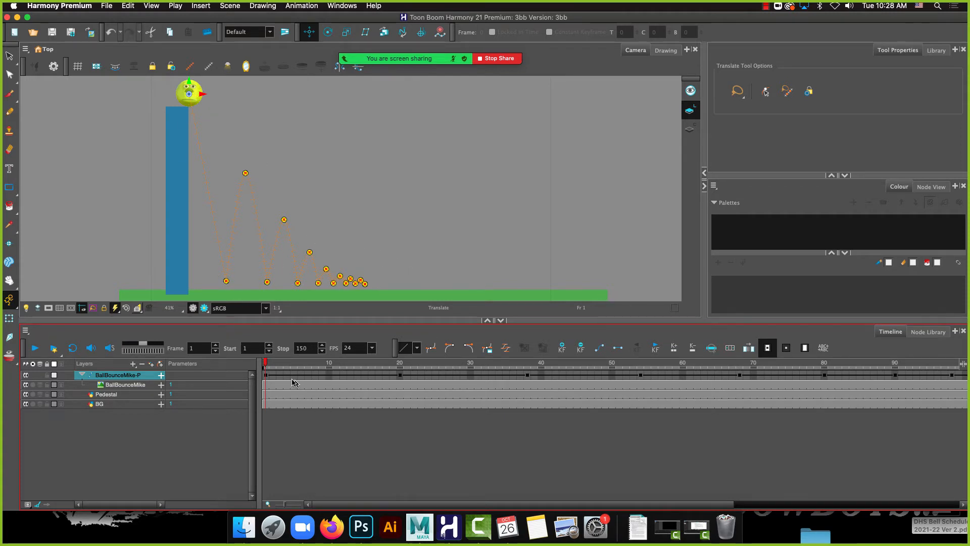
At frame 2, reposition the ball slightly up and to the right so it clears the blue pedestal's upper right corner
click(273, 376)
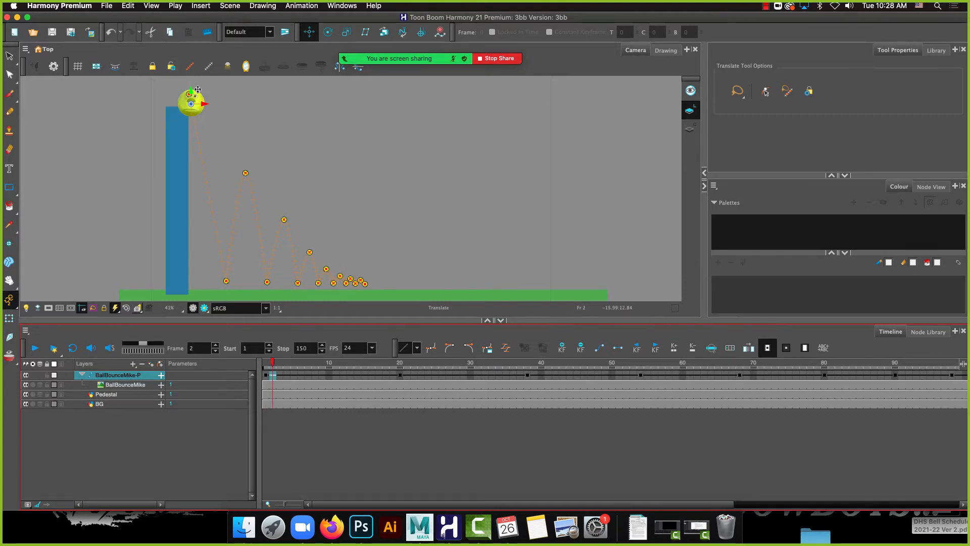
scroll(192, 90, up, 5)
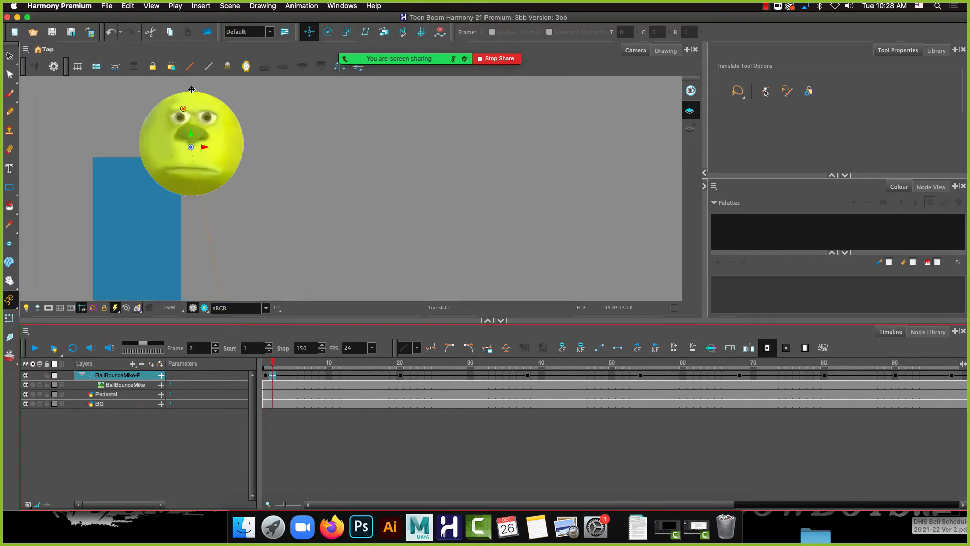
scroll(191, 89, up, 2)
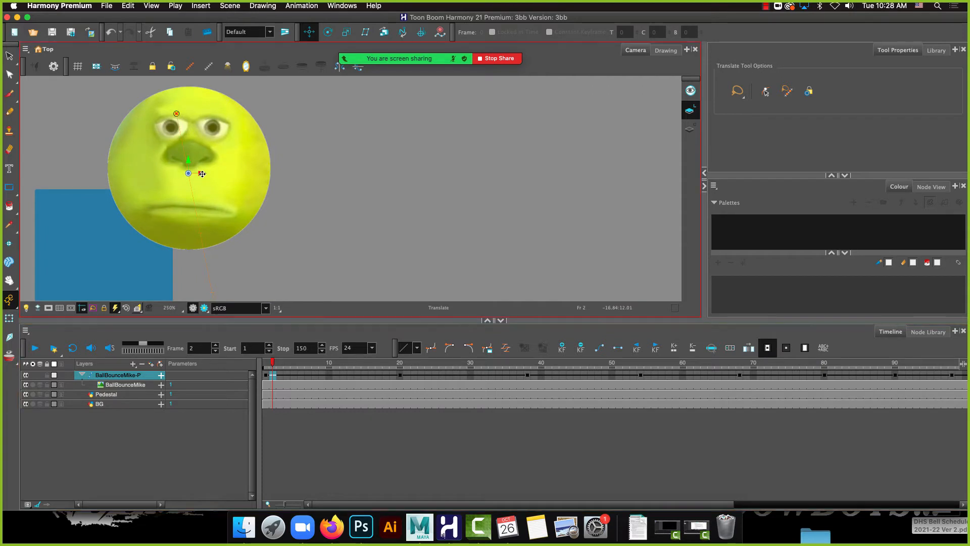
drag(202, 174, 238, 137)
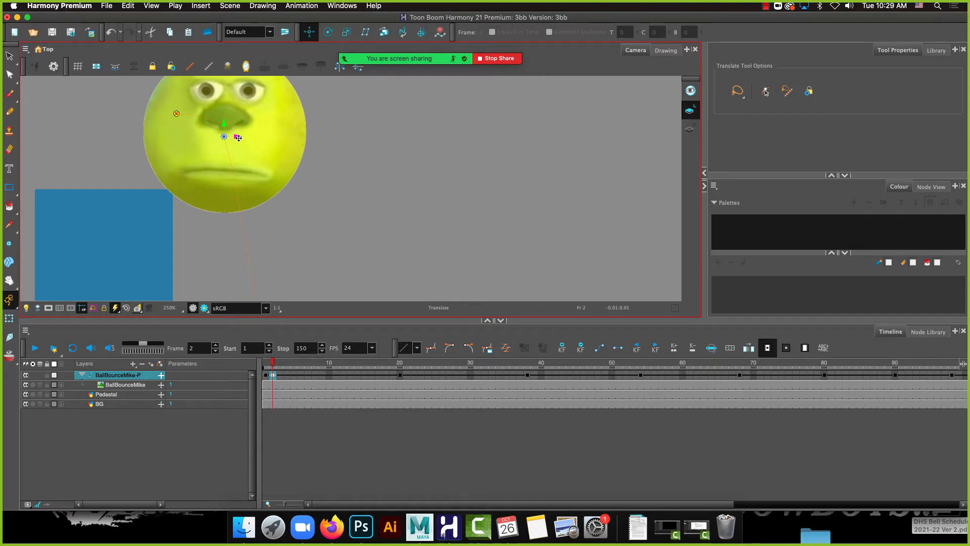
scroll(230, 133, down, 5)
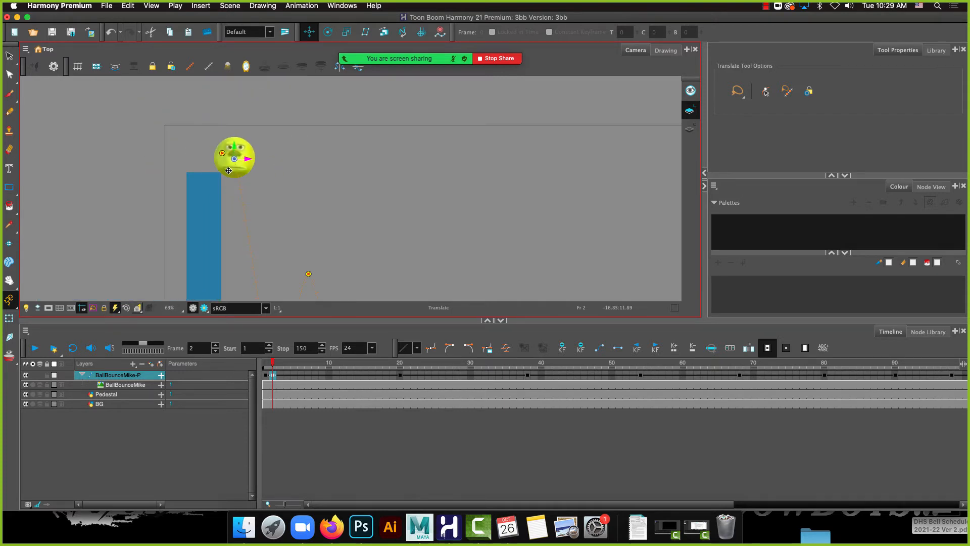
mouse_move(234, 145)
mouse_down()
mouse_move(242, 156)
mouse_move(234, 142)
mouse_up()
Scrub through the ball's initial fall to frame 9, then lower the ball slightly at frame 2 beside the pedestal's corner
drag(263, 368, 324, 369)
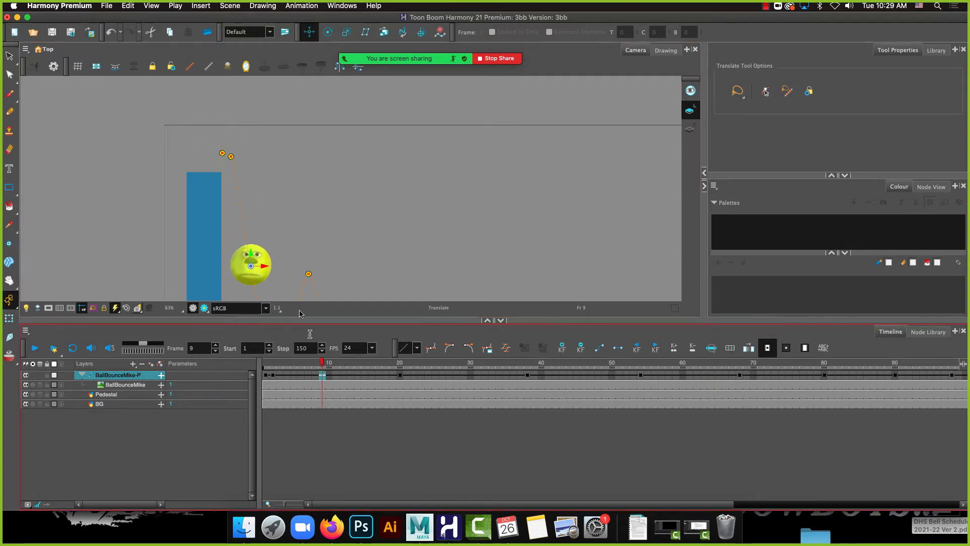
click(273, 375)
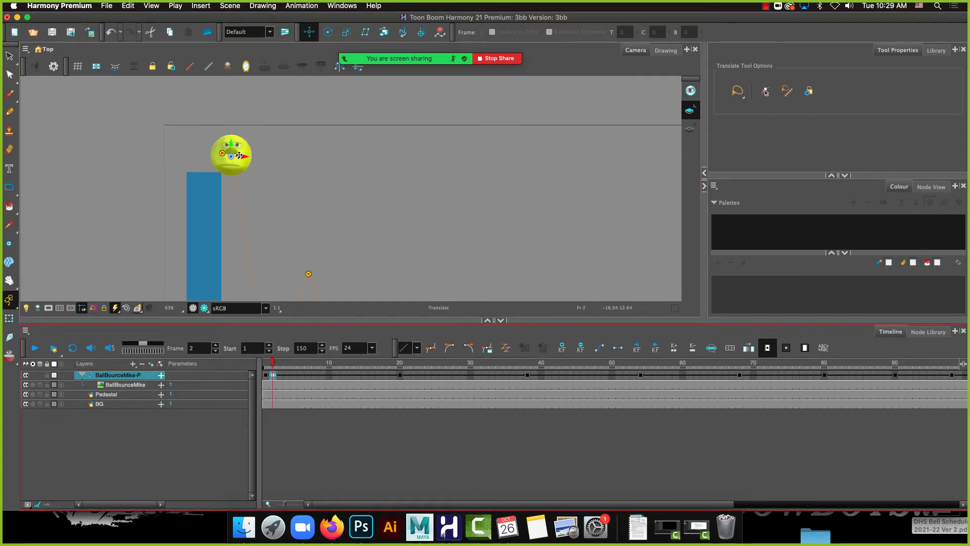
drag(234, 148, 234, 149)
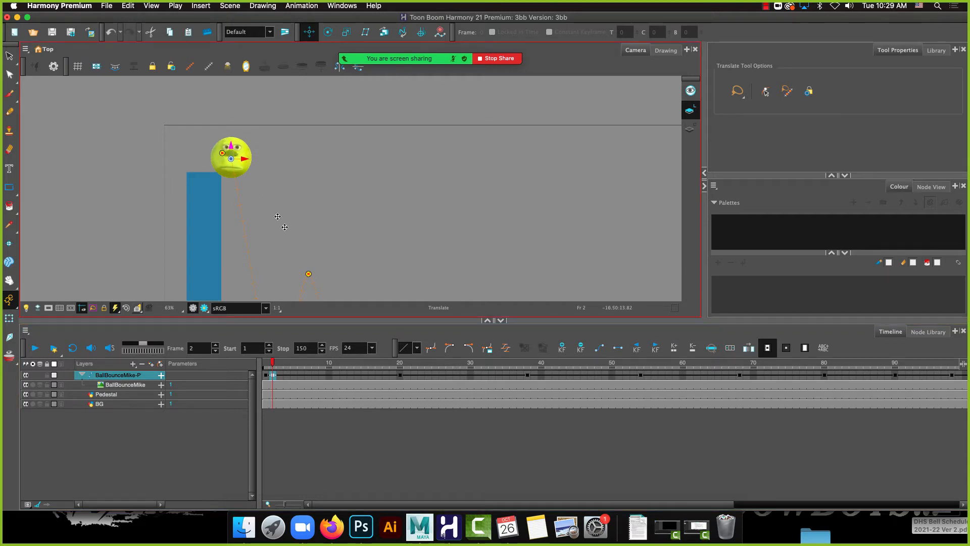
mouse_move(280, 217)
mouse_down()
mouse_move(277, 184)
mouse_move(210, 104)
mouse_move(278, 207)
mouse_up()
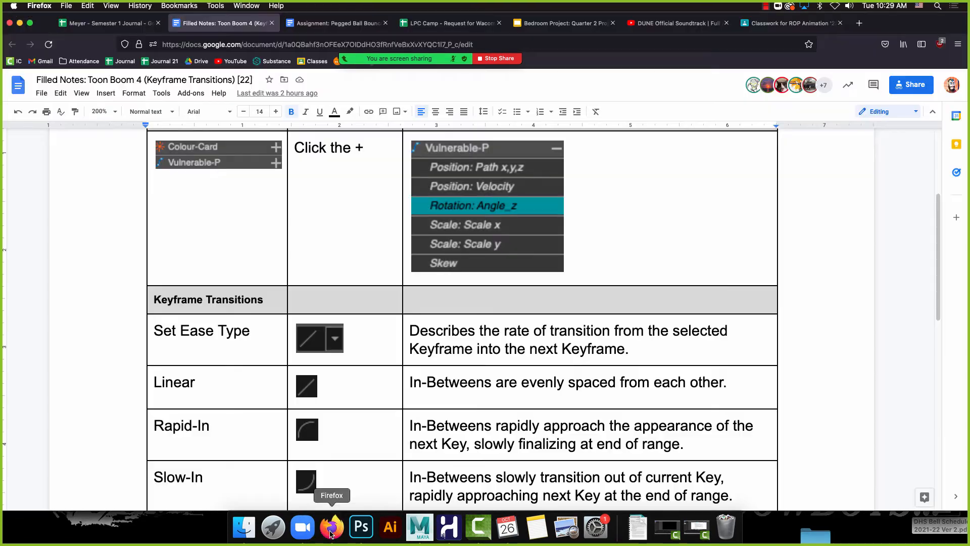
Switch to Harmony and play the ball bounce animation from start to end
click(331, 527)
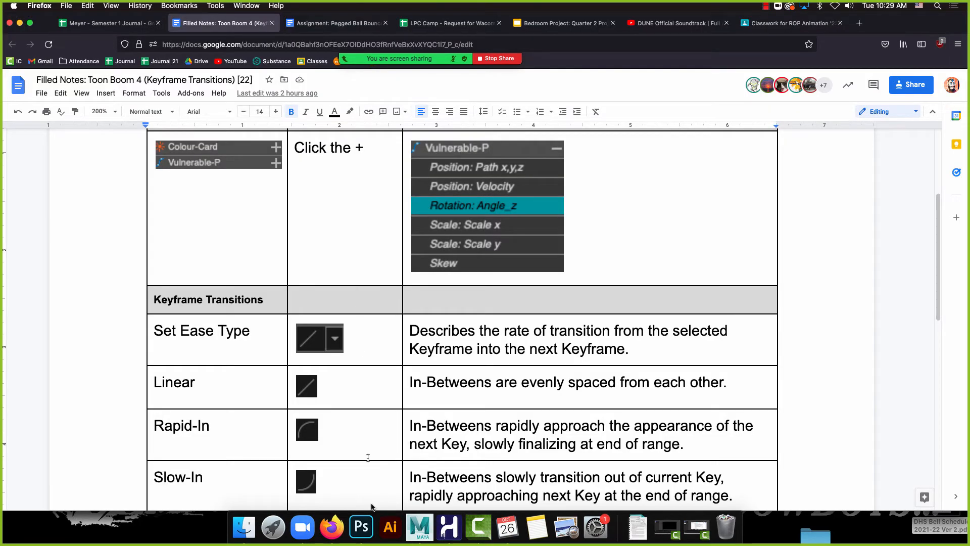
click(449, 527)
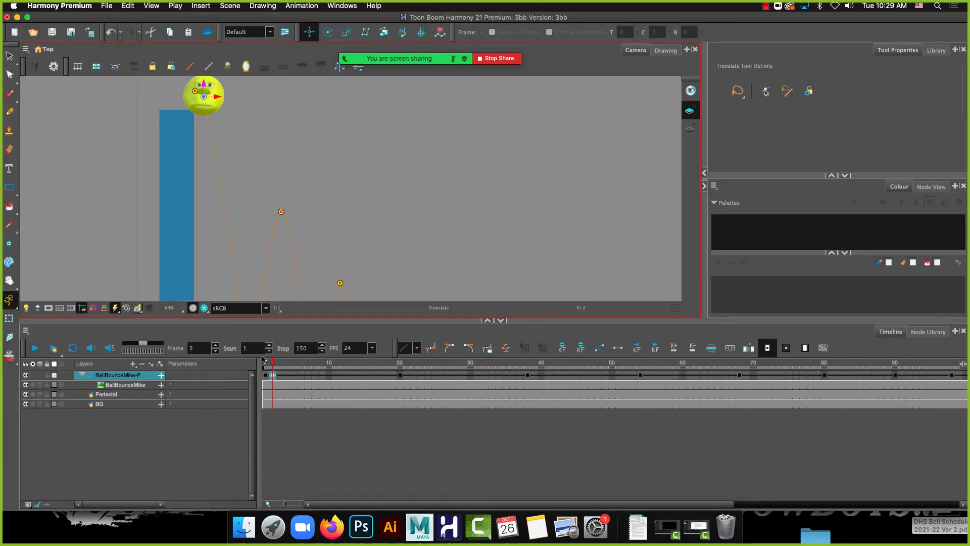
click(35, 348)
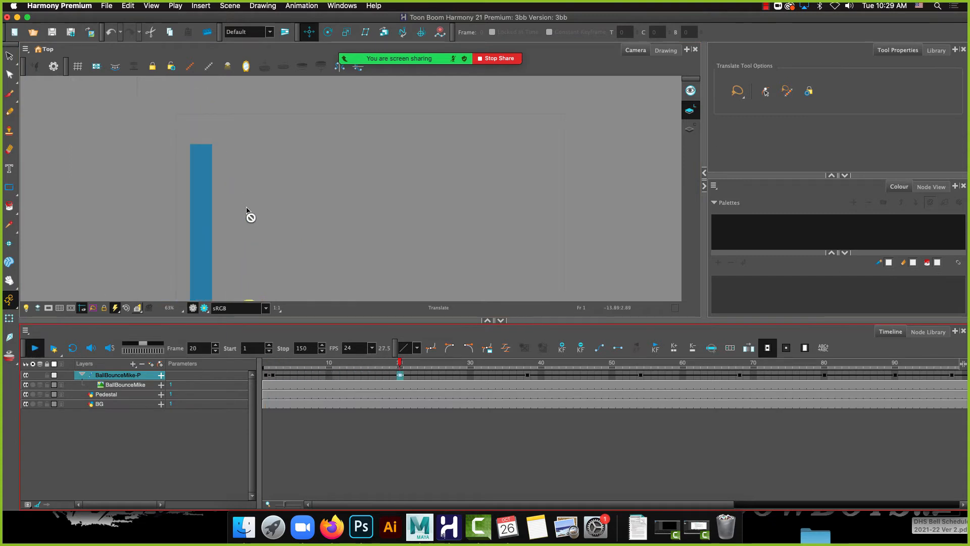
click(305, 218)
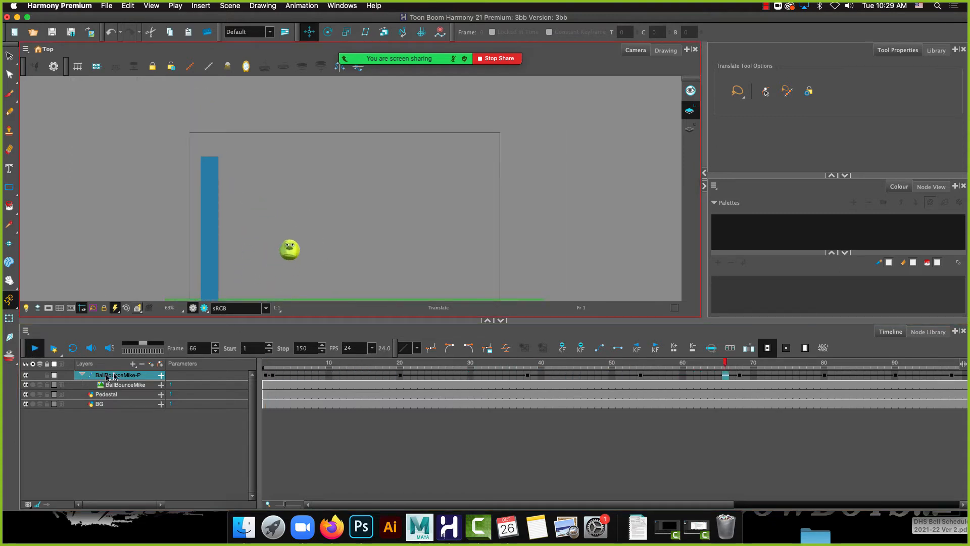
drag(359, 255, 363, 233)
drag(325, 369, 87, 365)
click(35, 348)
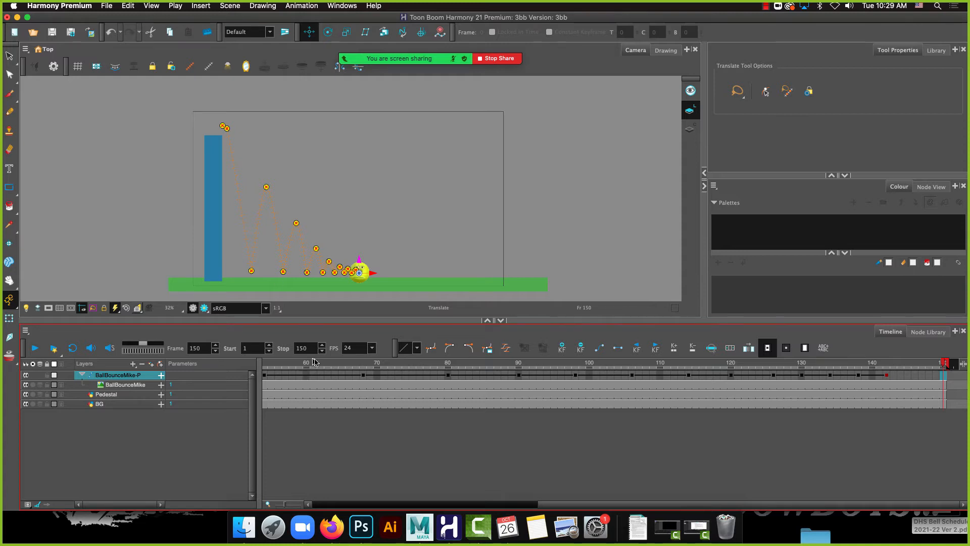
Return the timeline view to its beginning and place the playhead on frame 2
drag(666, 504, 316, 504)
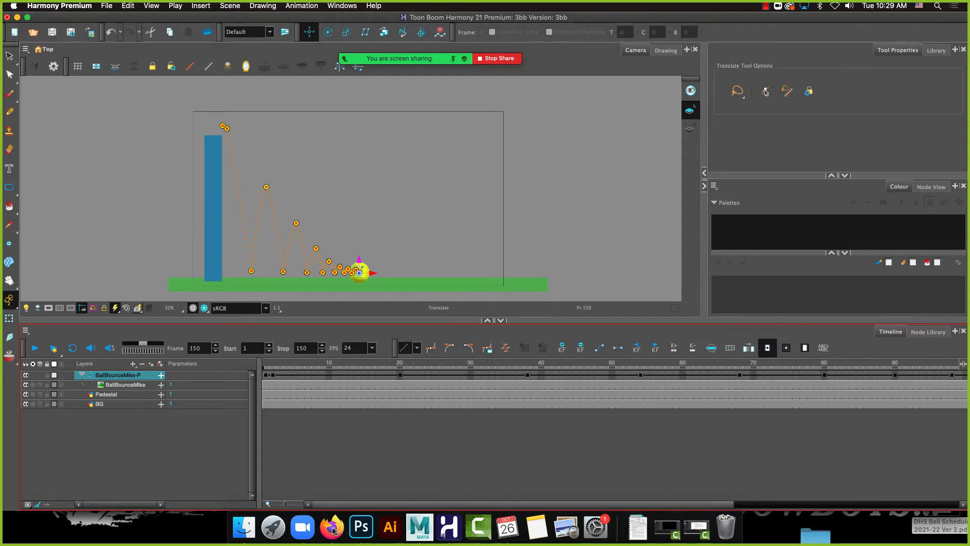
click(266, 364)
drag(265, 365, 271, 366)
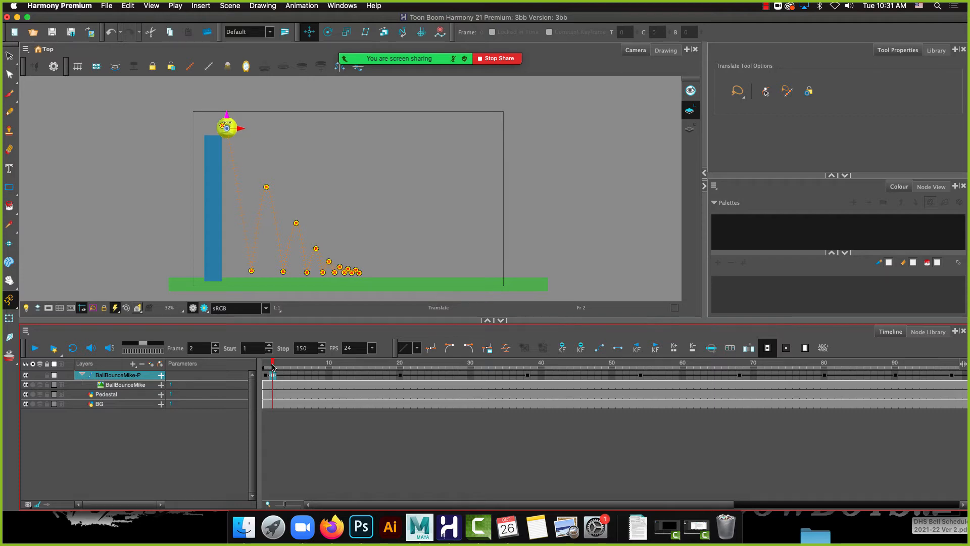
Switch to Firefox and review the Keyframe Transitions table in the Toon Boom notes
click(331, 527)
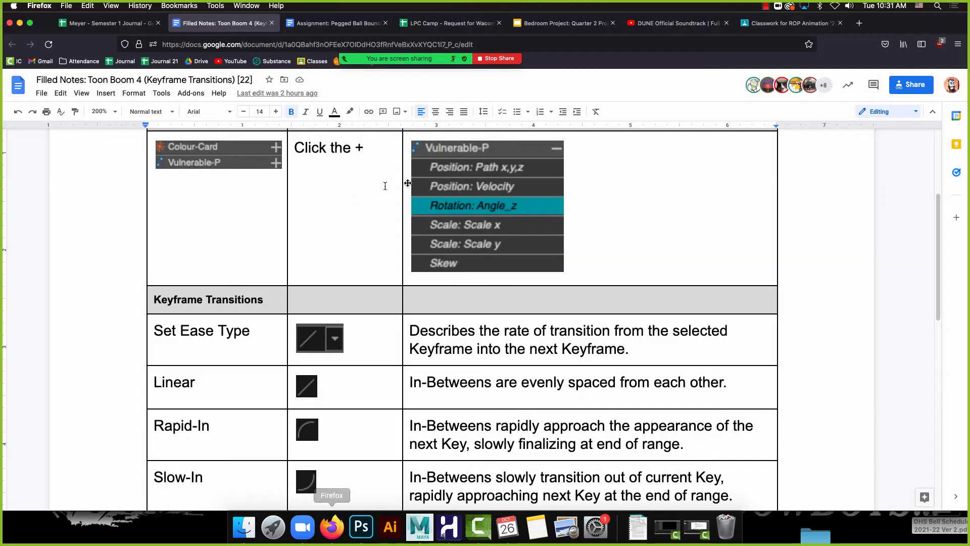
scroll(560, 268, up, 1)
scroll(560, 269, down, 2)
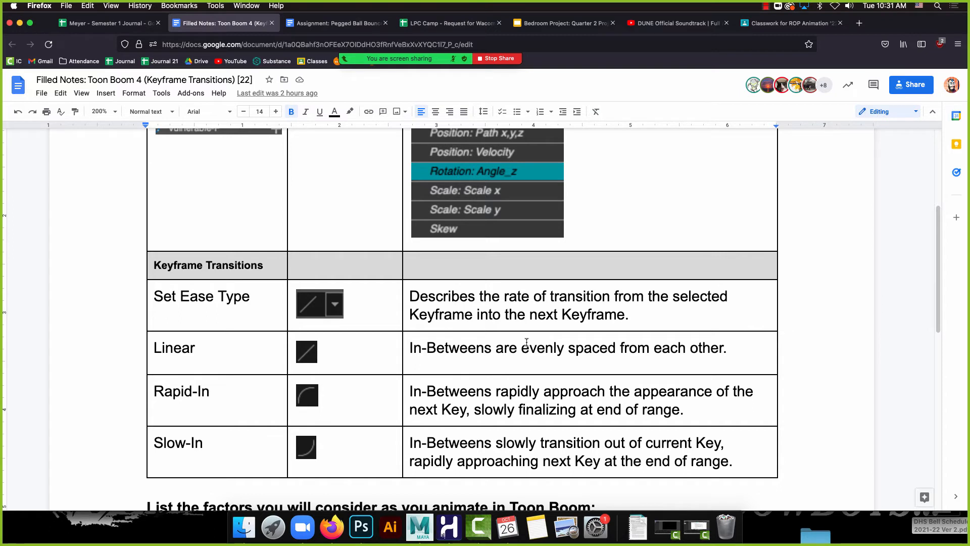
scroll(526, 343, up, 1)
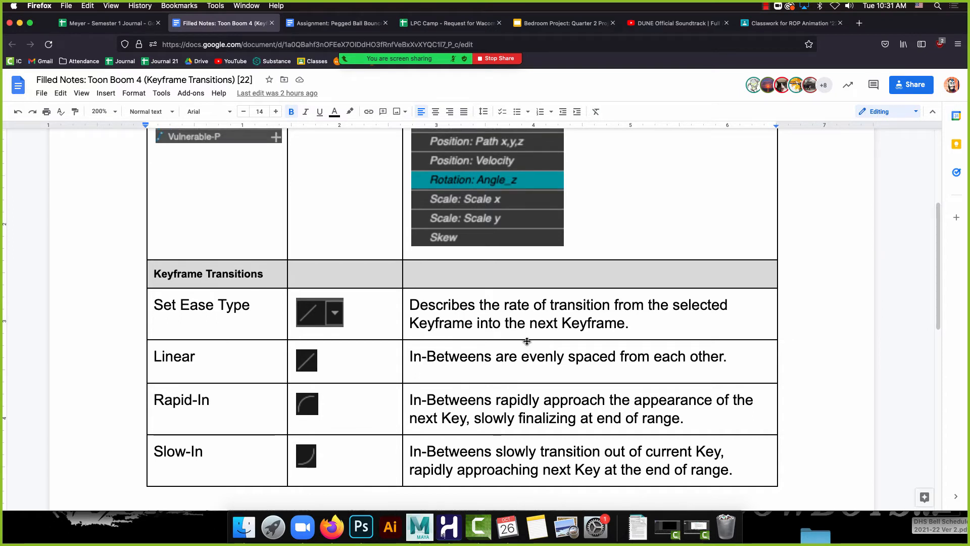
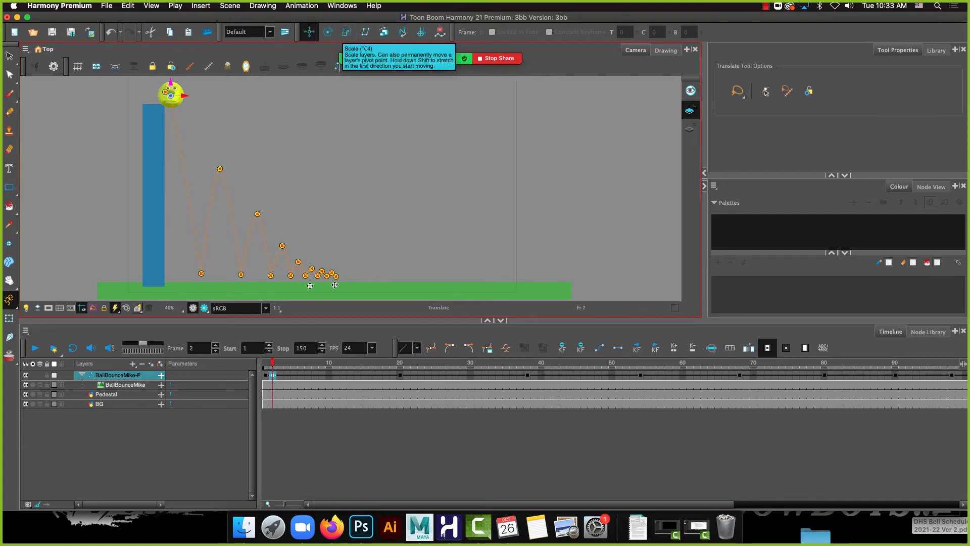
click(271, 376)
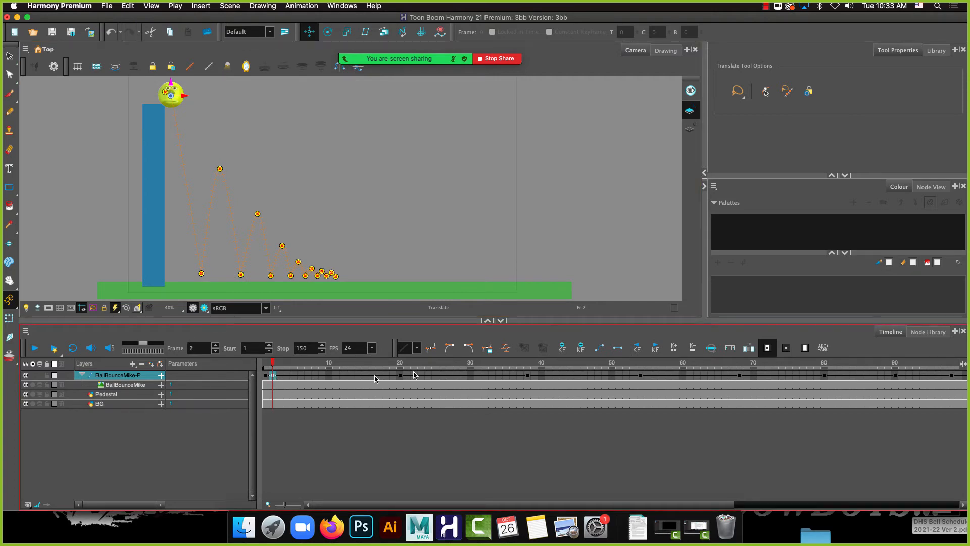
click(418, 349)
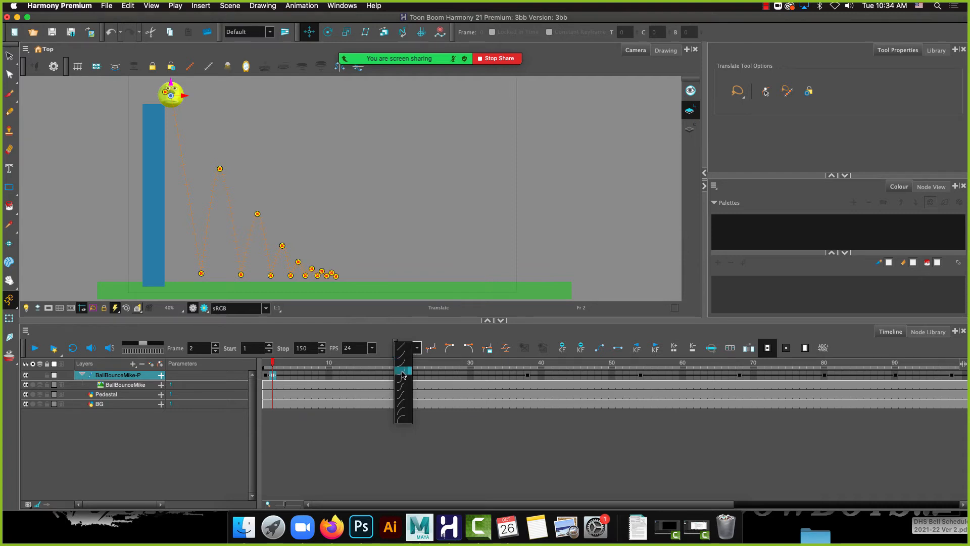
click(272, 367)
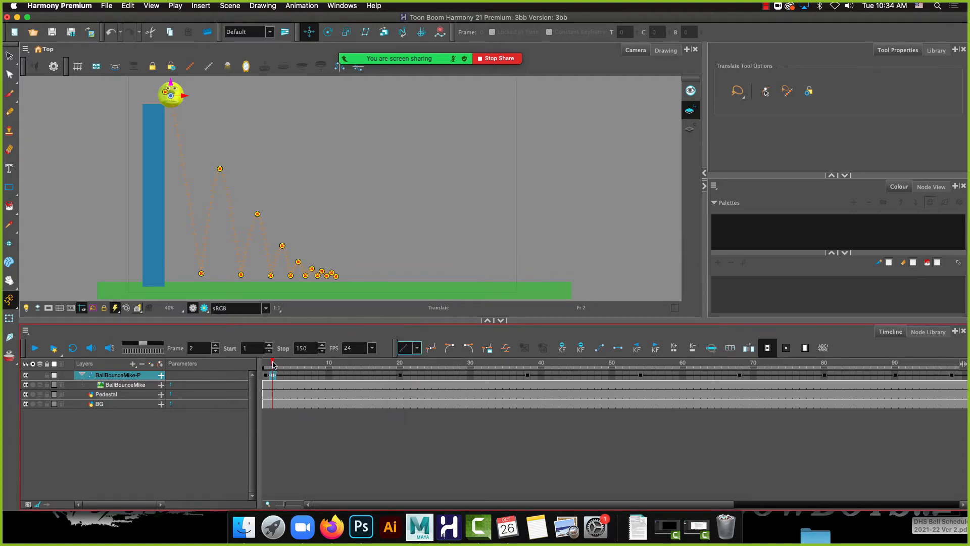
Play the ball's first drop and rebound from frame 1 to examine its current timing
click(265, 365)
click(32, 348)
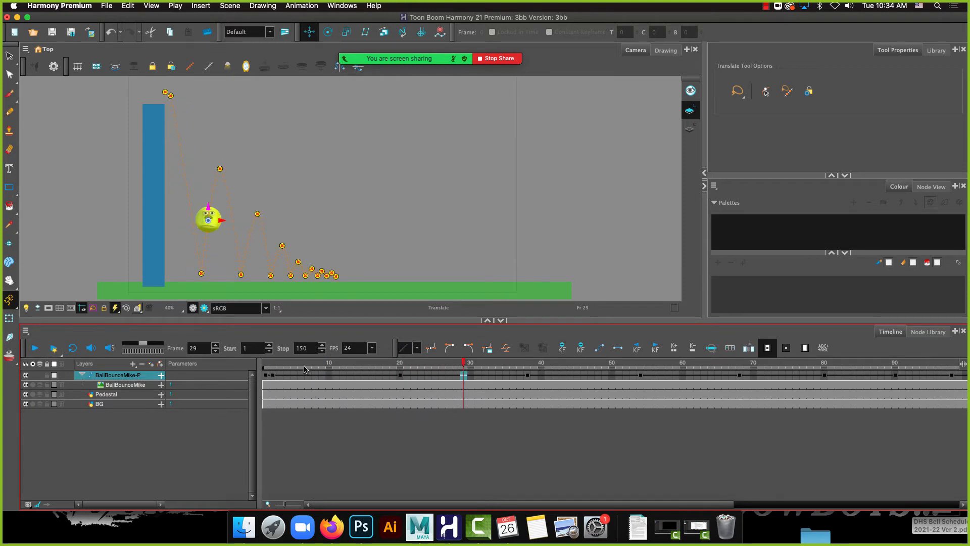
click(34, 347)
click(36, 349)
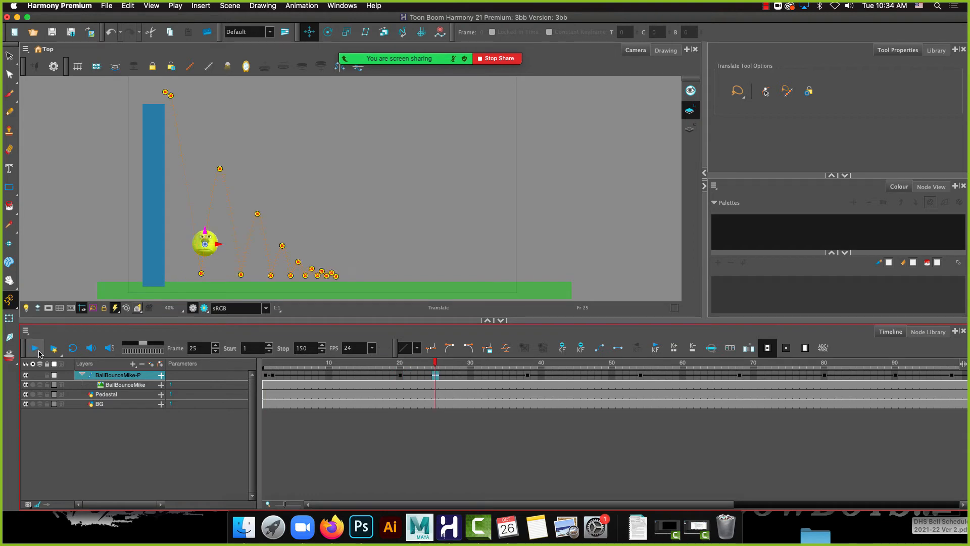
Set the ease type of the BallBounceMike-P keyframe at frame 2 to the Slow-In curve
click(273, 376)
click(417, 349)
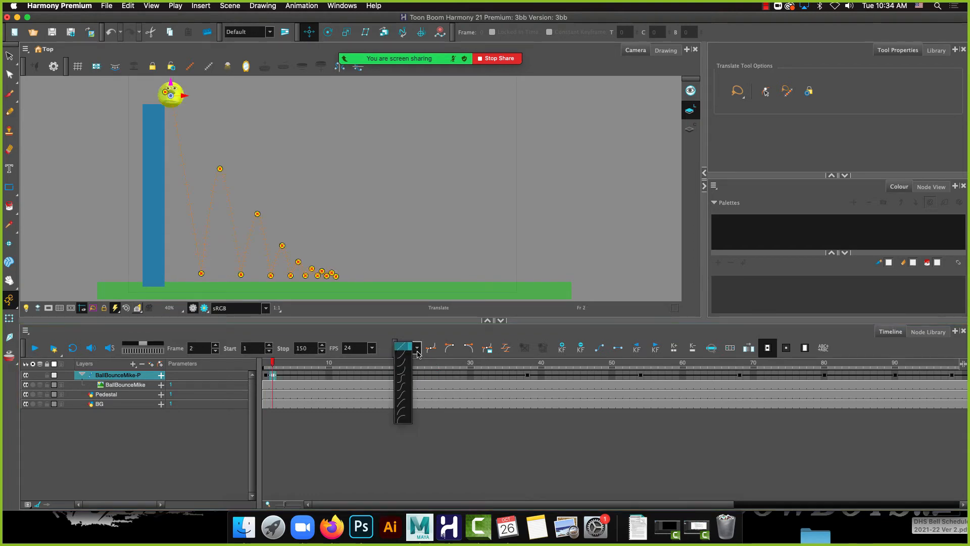
click(403, 375)
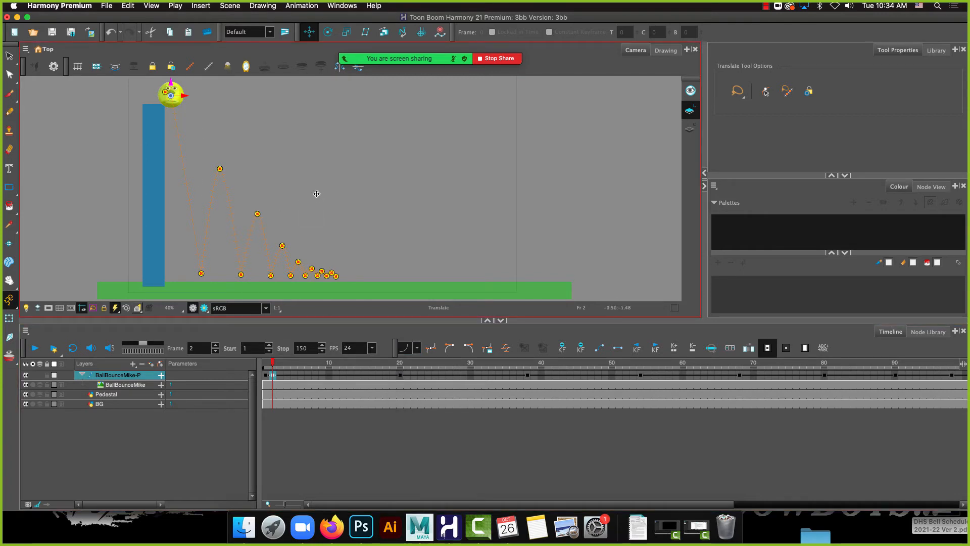
Examine the in-between spacing along the ball's motion path from the pedestal down to the ground
scroll(169, 102, up, 4)
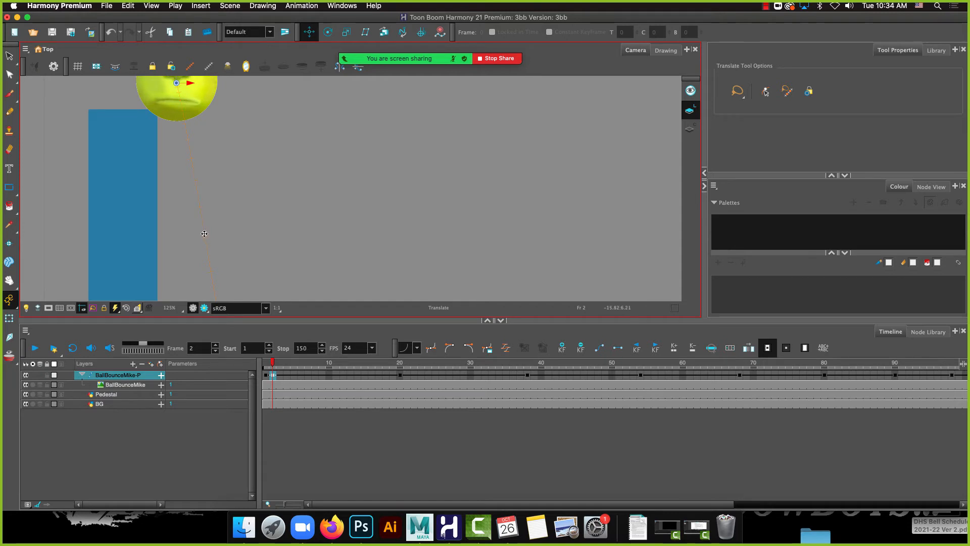
scroll(198, 178, down, 3)
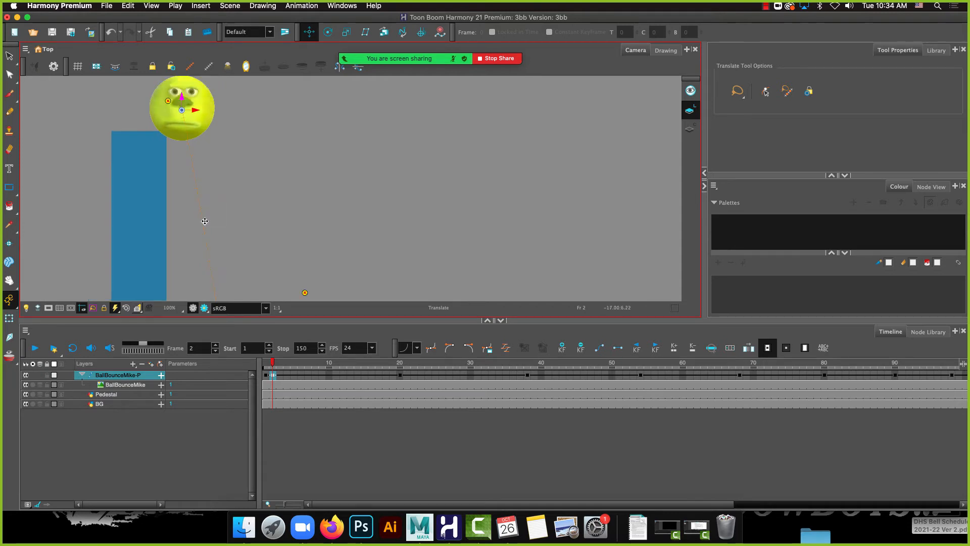
drag(206, 223, 229, 145)
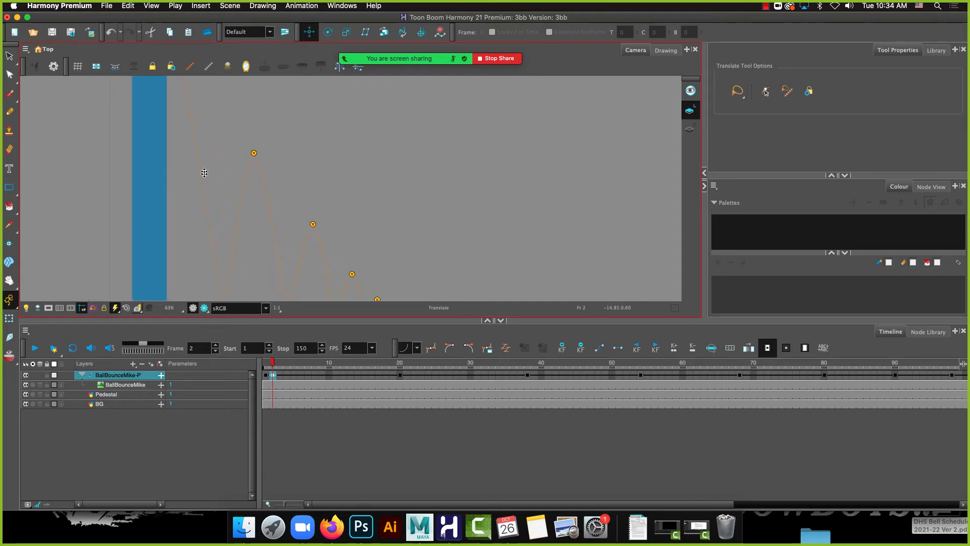
drag(214, 256, 193, 216)
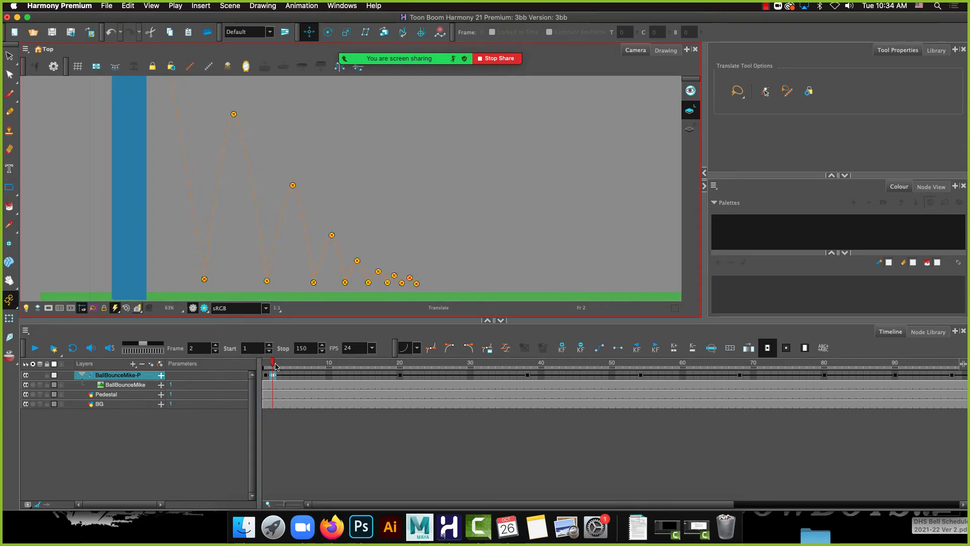
Replay the first bounces from frame 1 several times to check the eased drop off the pedestal
click(265, 365)
scroll(224, 183, down, 1)
drag(225, 167, 234, 203)
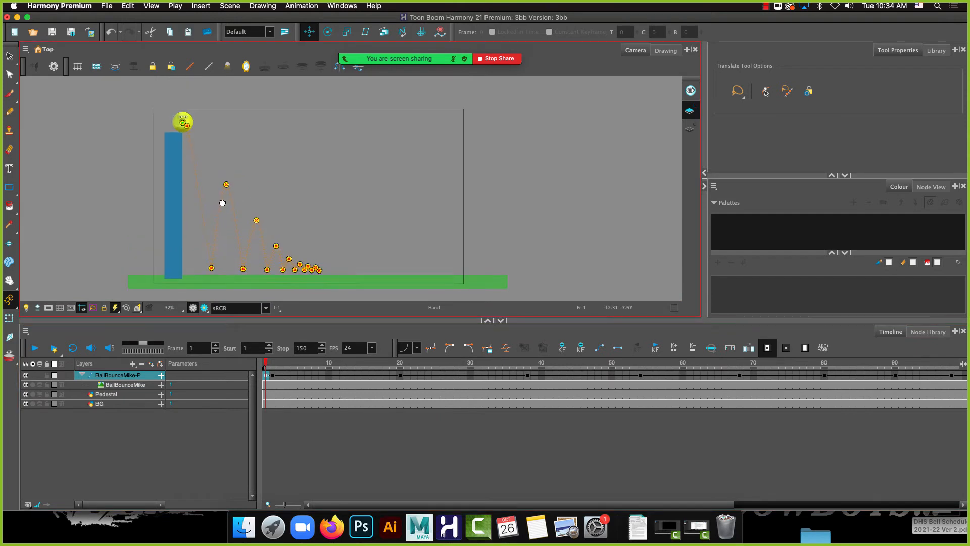
click(35, 348)
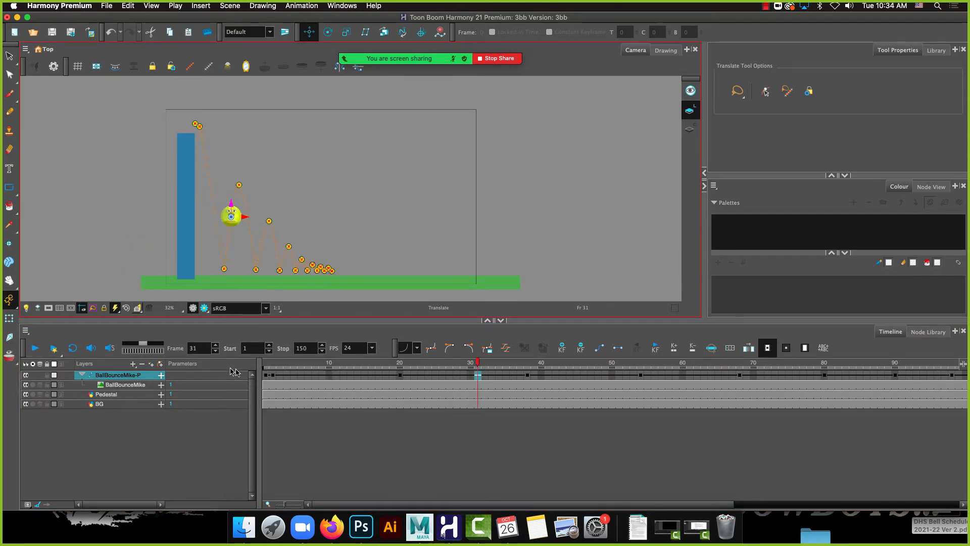
click(266, 364)
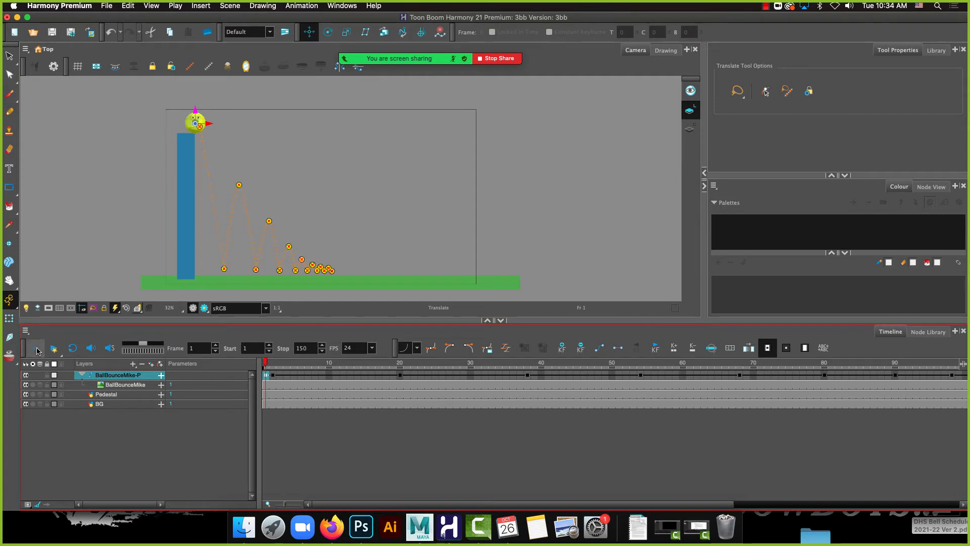
click(37, 350)
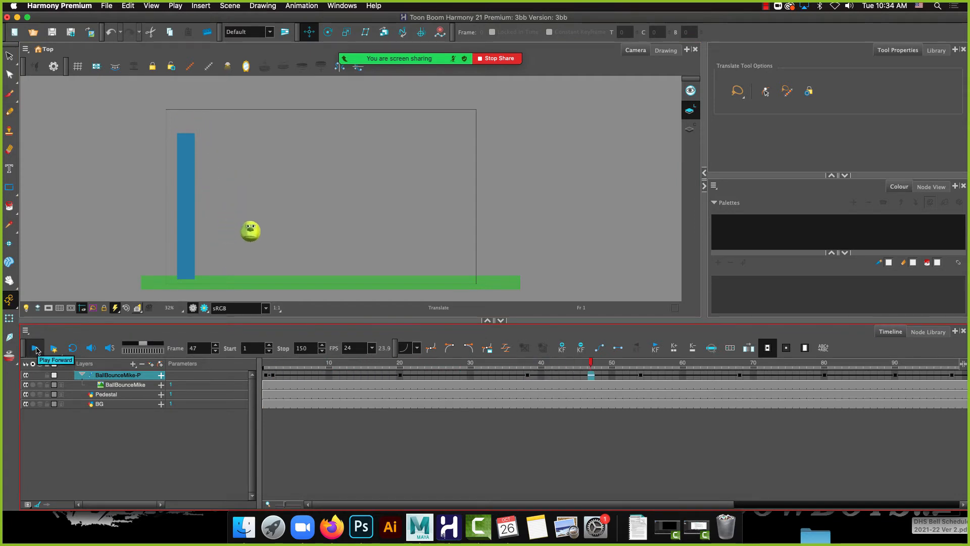
click(37, 350)
drag(375, 363, 224, 352)
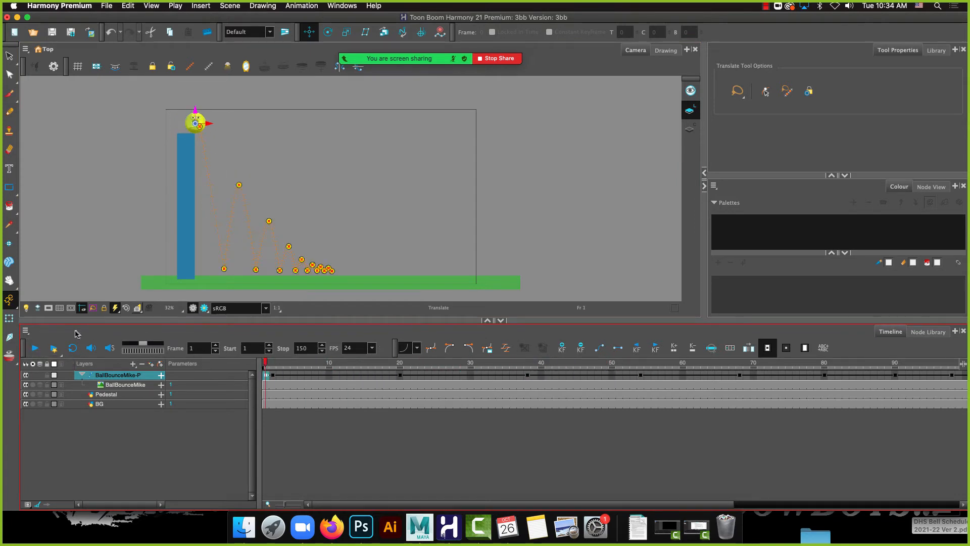
click(37, 353)
click(36, 353)
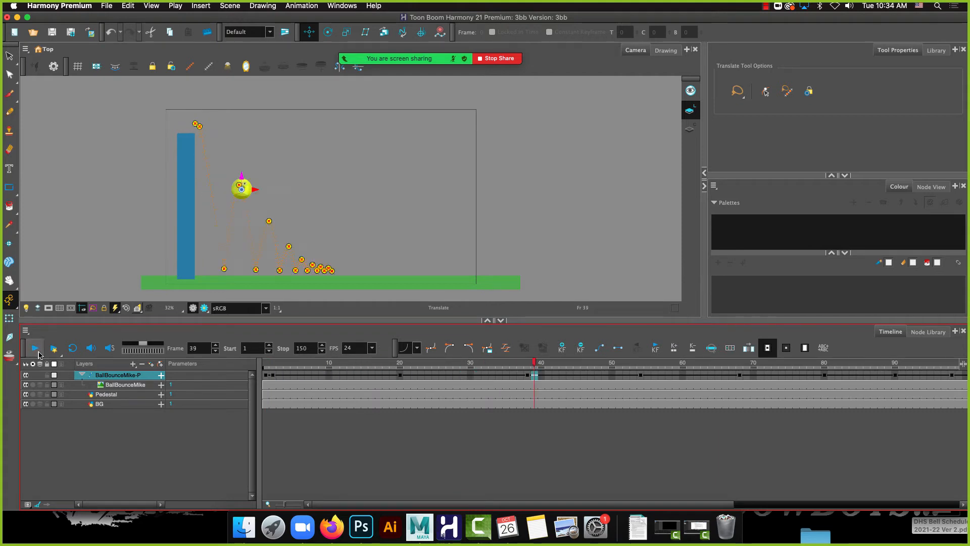
Set the ease type of the BallBounceMike-P keyframe at frame 20, the first ground contact, to the Rapid-In curve
click(402, 376)
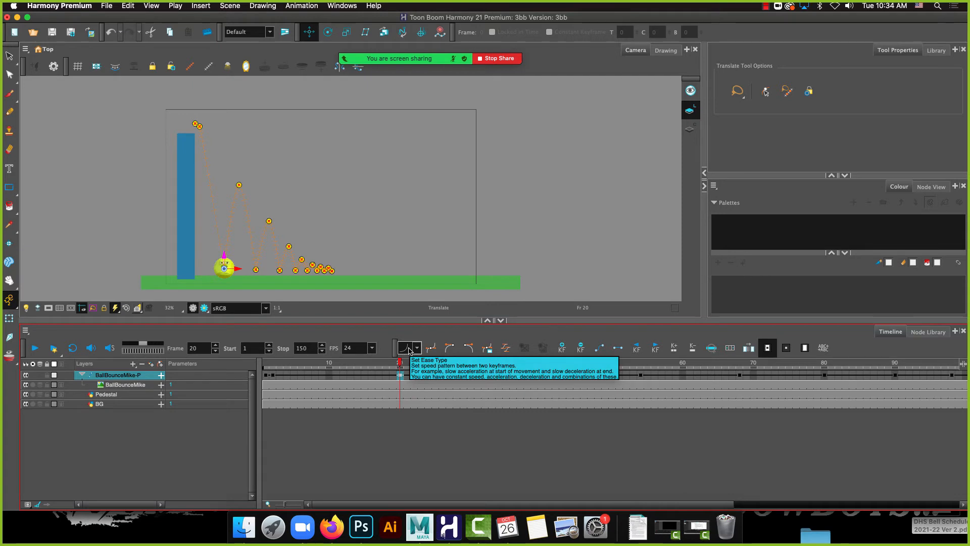
click(416, 349)
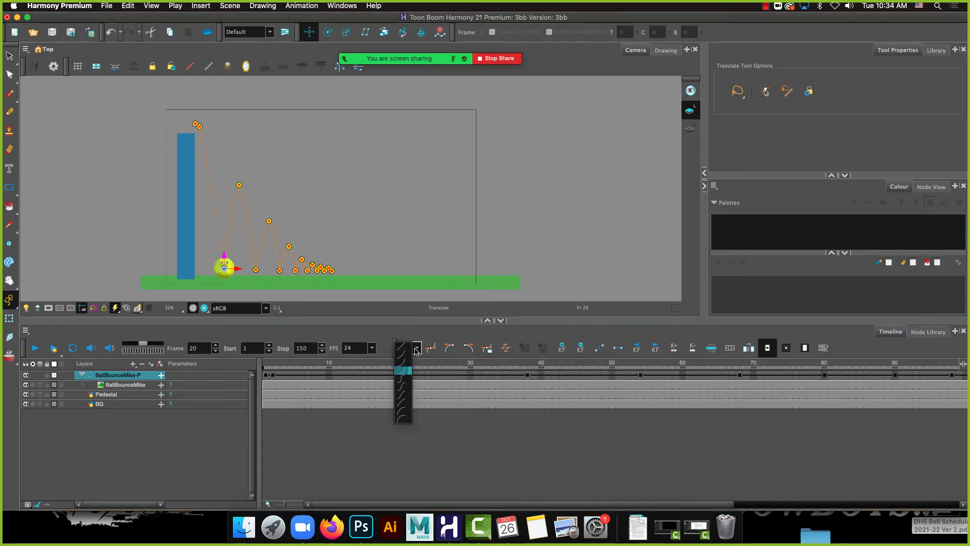
click(403, 420)
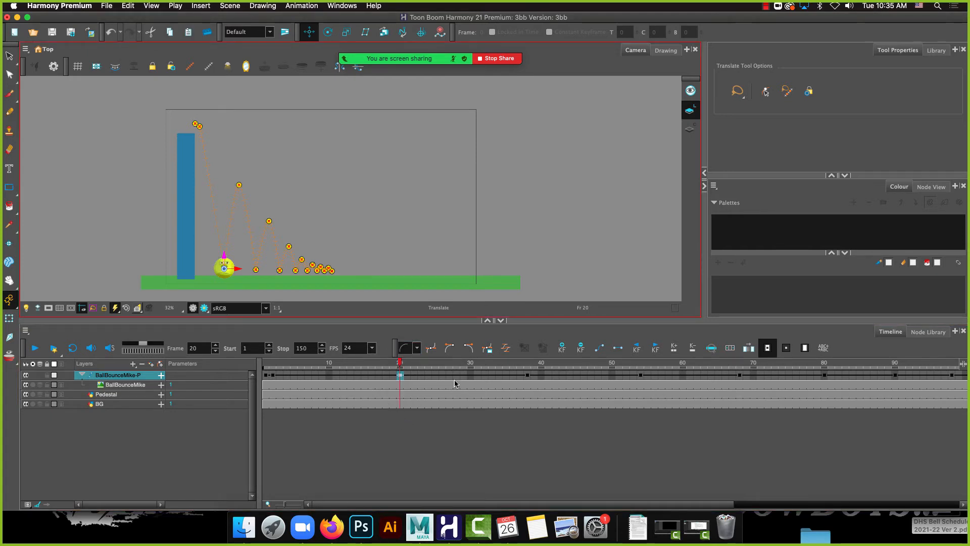
Play the animation from frame 1 to check the ball's rise out of its first ground contact
drag(400, 362, 173, 360)
click(35, 348)
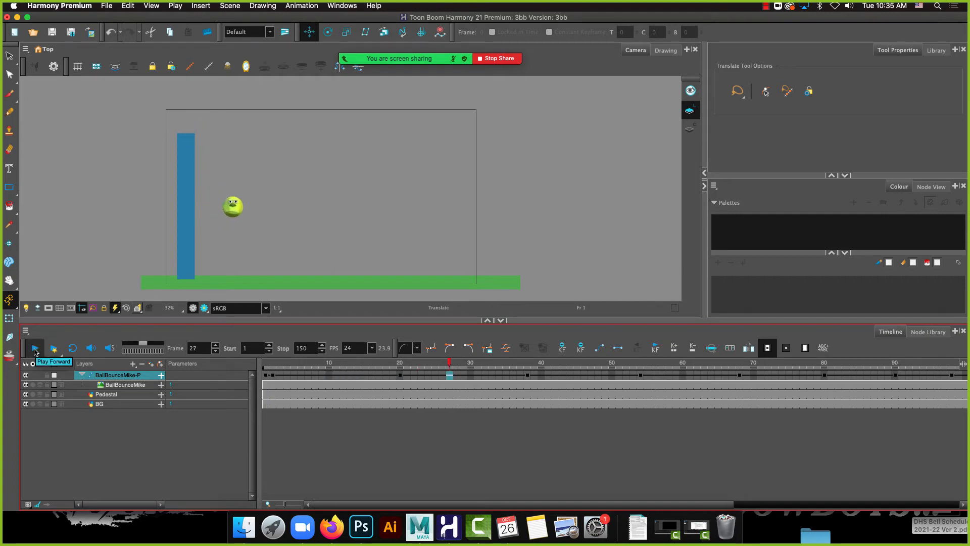
click(35, 349)
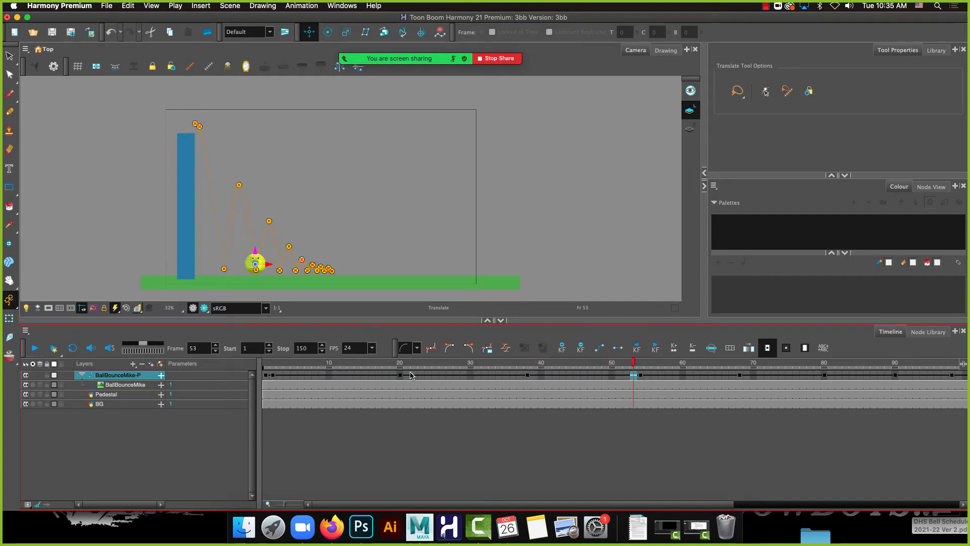
Set the ease type of the BallBounceMike-P keyframe at frame 38, the first bounce peak, to the Slow-In curve
click(528, 375)
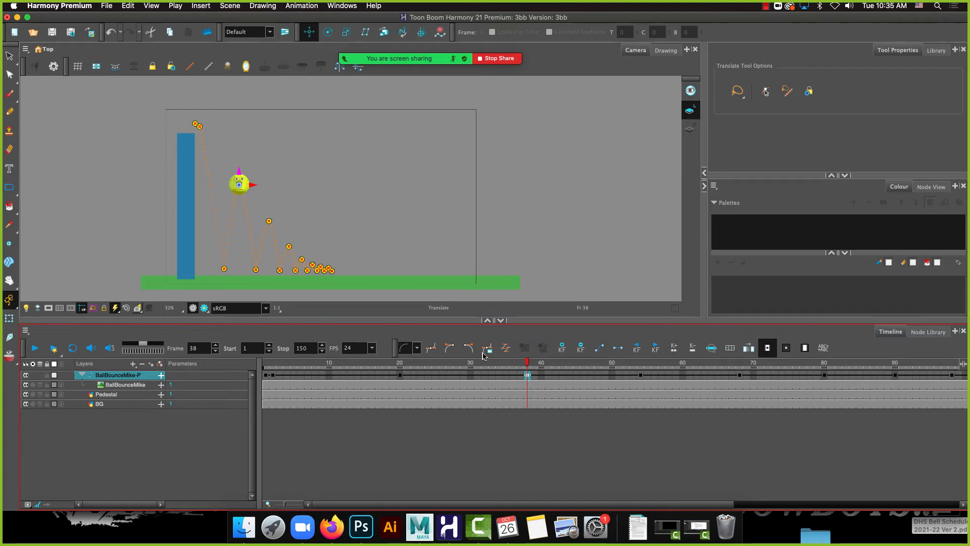
click(417, 348)
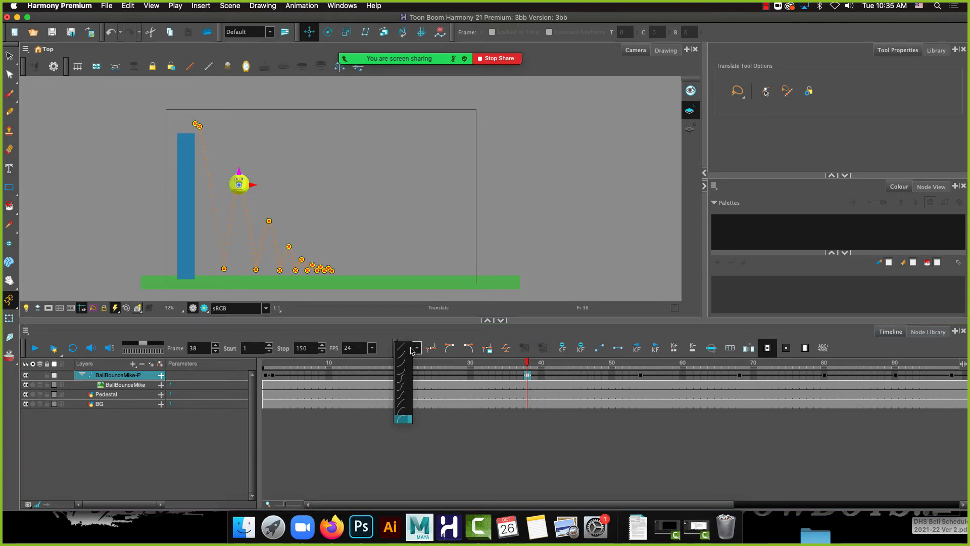
click(403, 373)
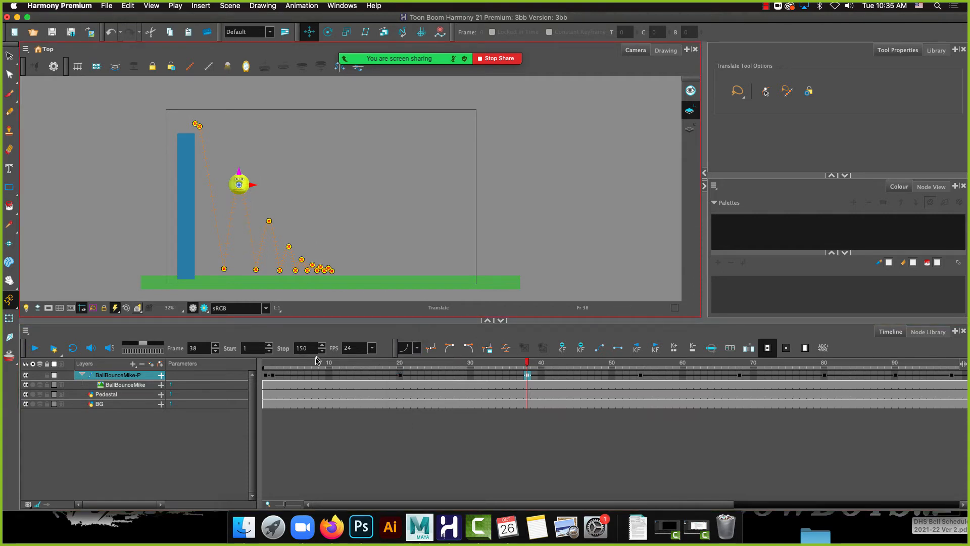
Play the animation from frame 1 to check the ball's fall from its first bounce peak
click(266, 364)
click(36, 349)
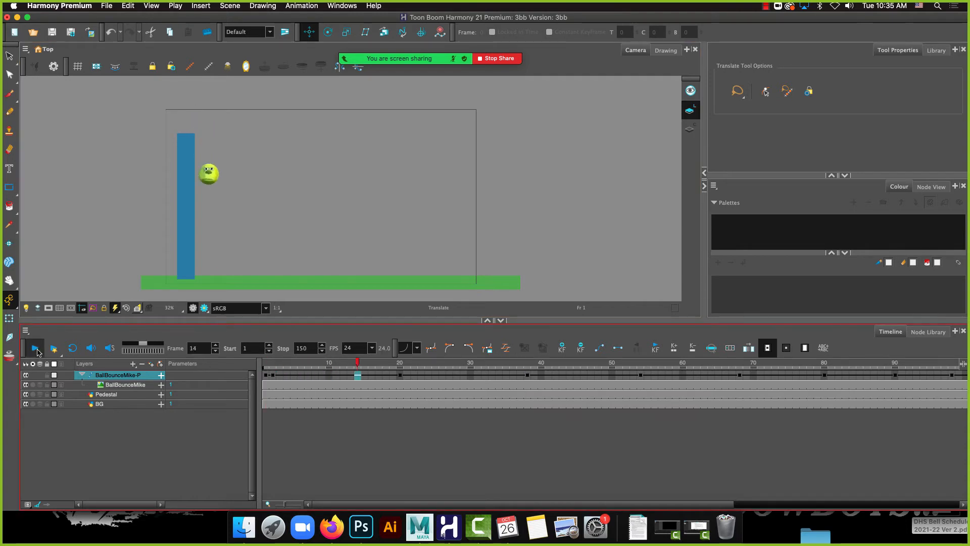
click(35, 350)
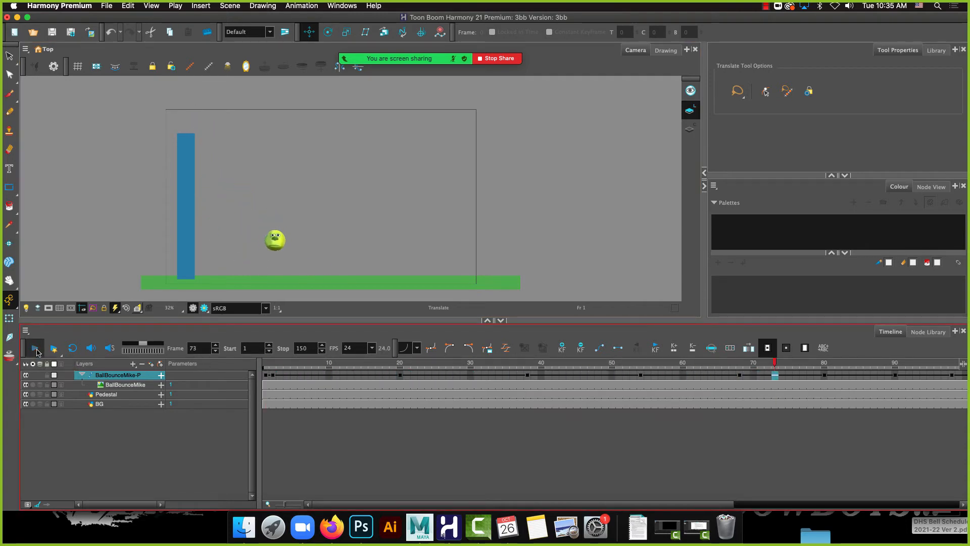
Set the ground-contact keyframe at frame 54 to the strongest Rapid-In curve and the peak keyframe at frame 68 to the Slow-In curve
click(640, 376)
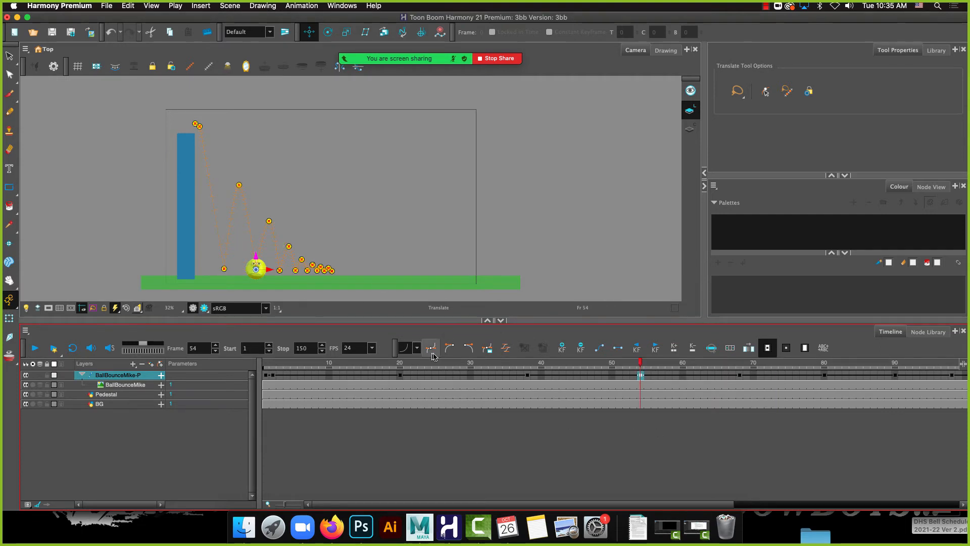
click(410, 353)
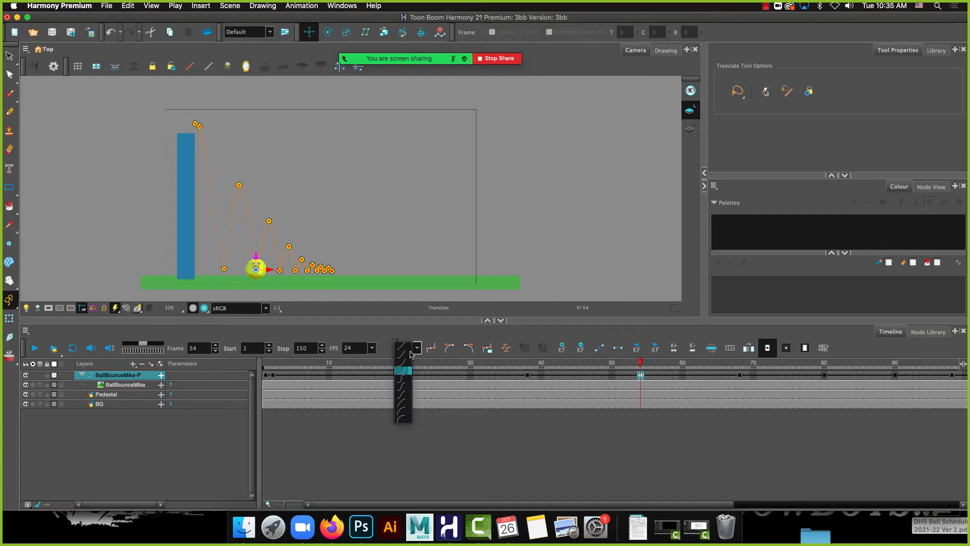
click(402, 420)
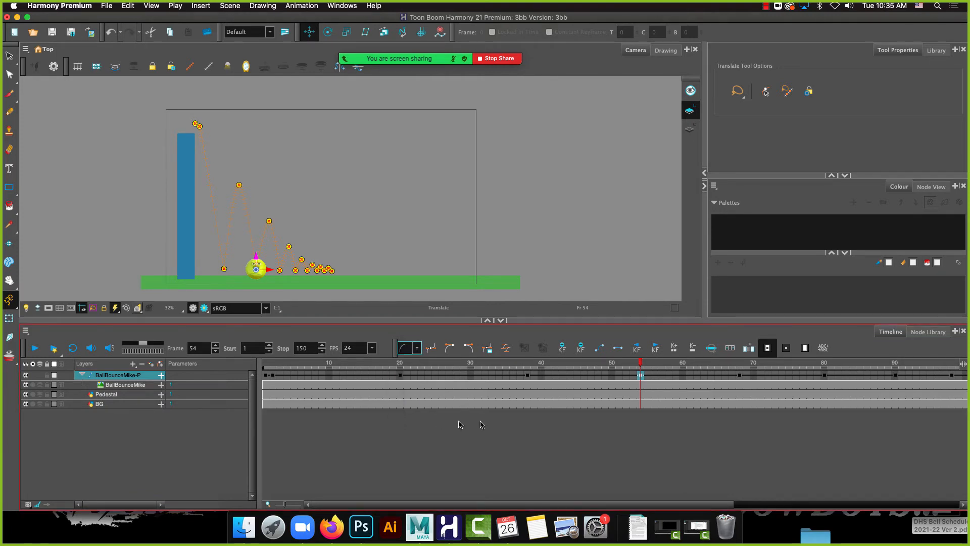
click(739, 375)
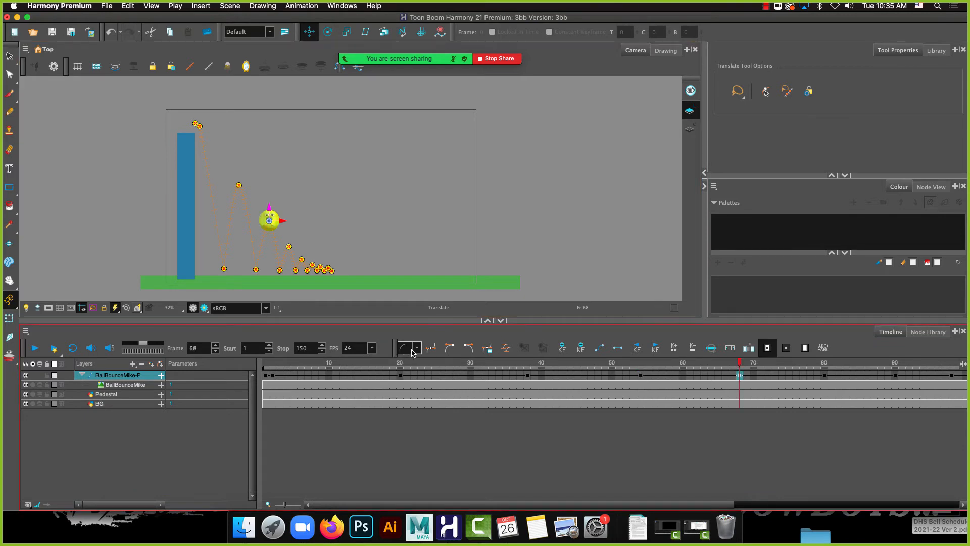
click(409, 349)
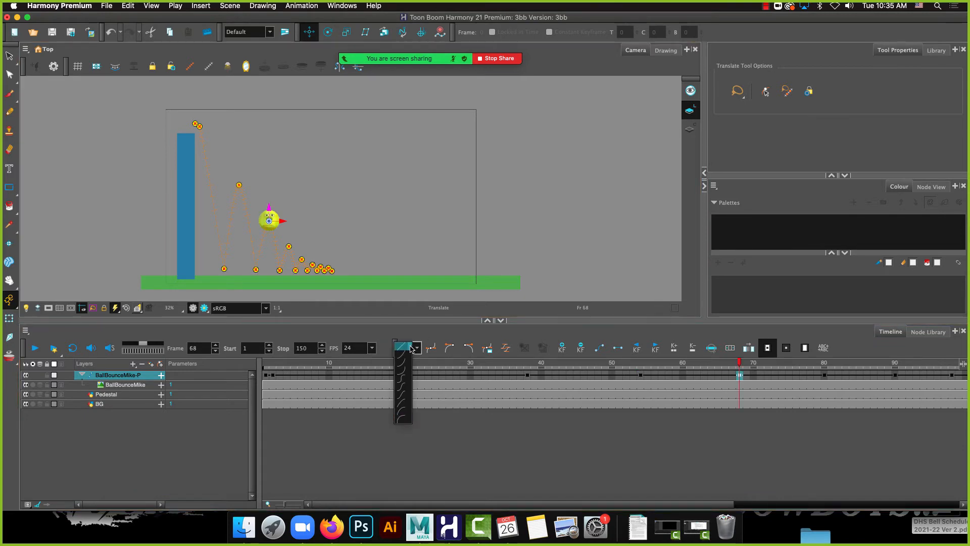
click(403, 373)
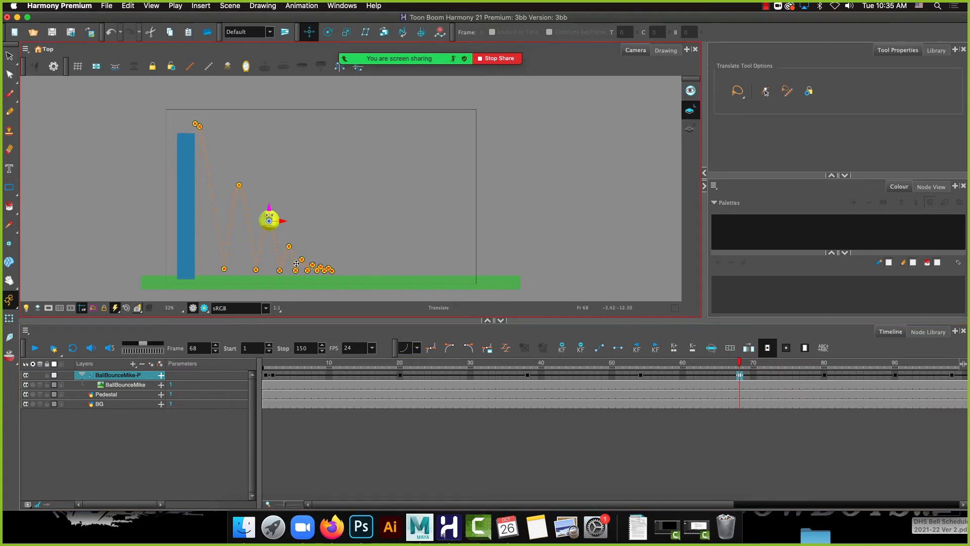
Give the ground-contact keyframe at frame 80 a slightly milder Rapid-In curve and the peak keyframe at frame 90 a milder Slow-In curve
scroll(296, 263, up, 2)
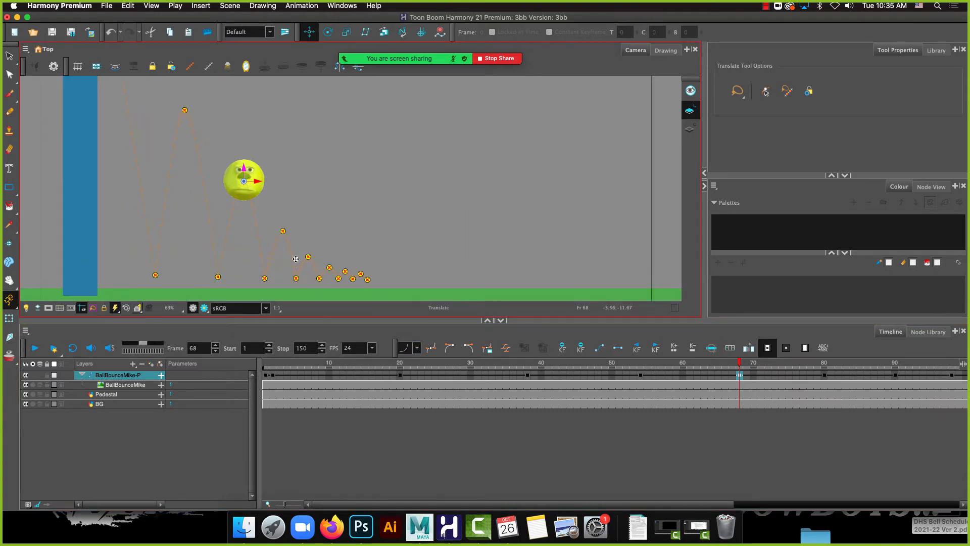
click(824, 375)
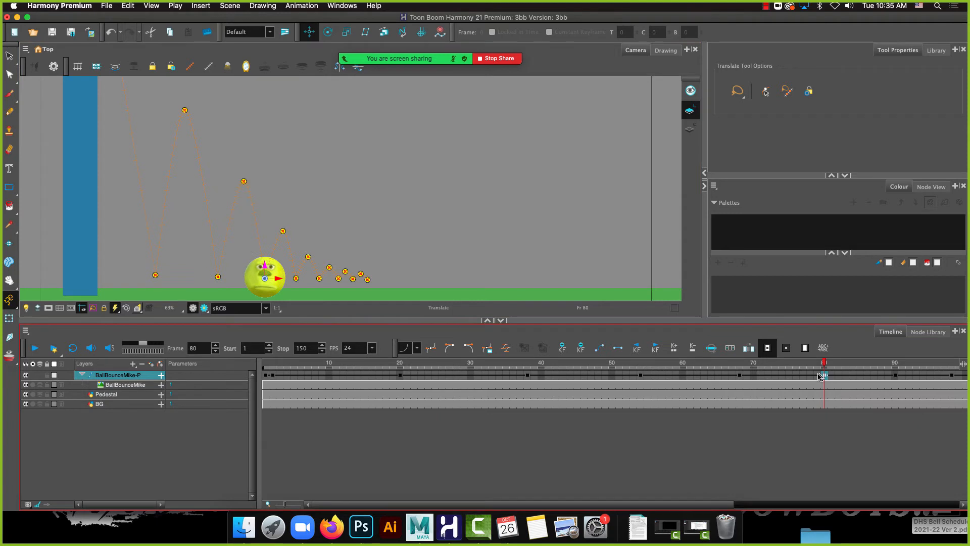
click(413, 351)
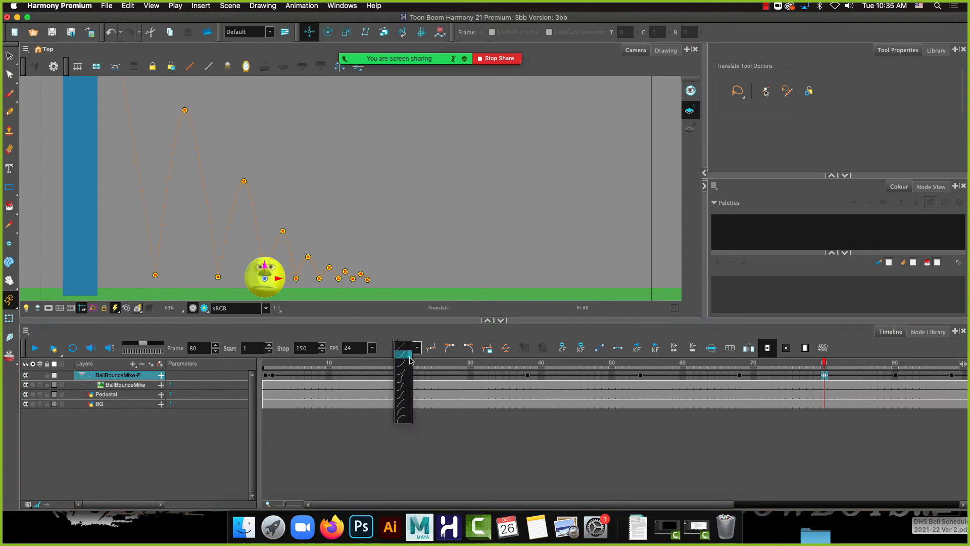
click(400, 412)
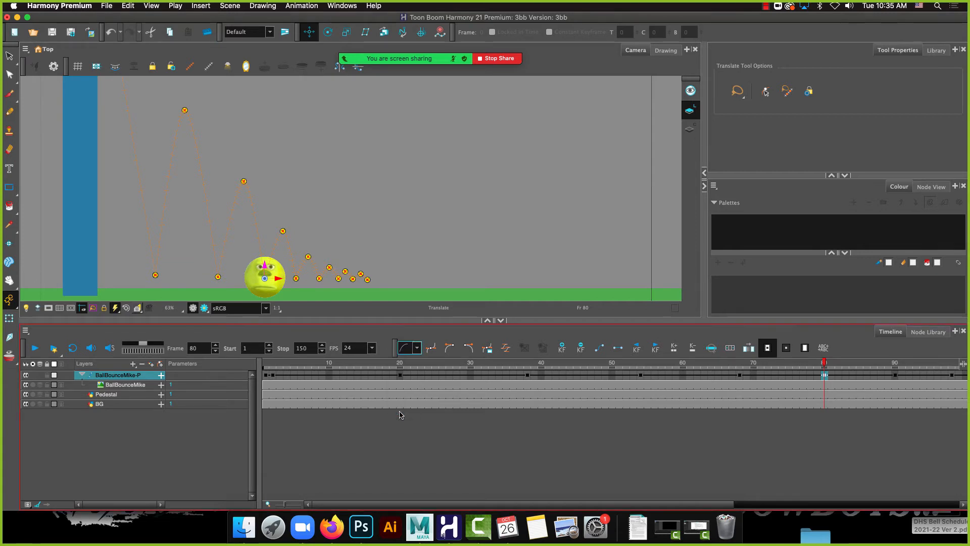
click(896, 378)
click(417, 348)
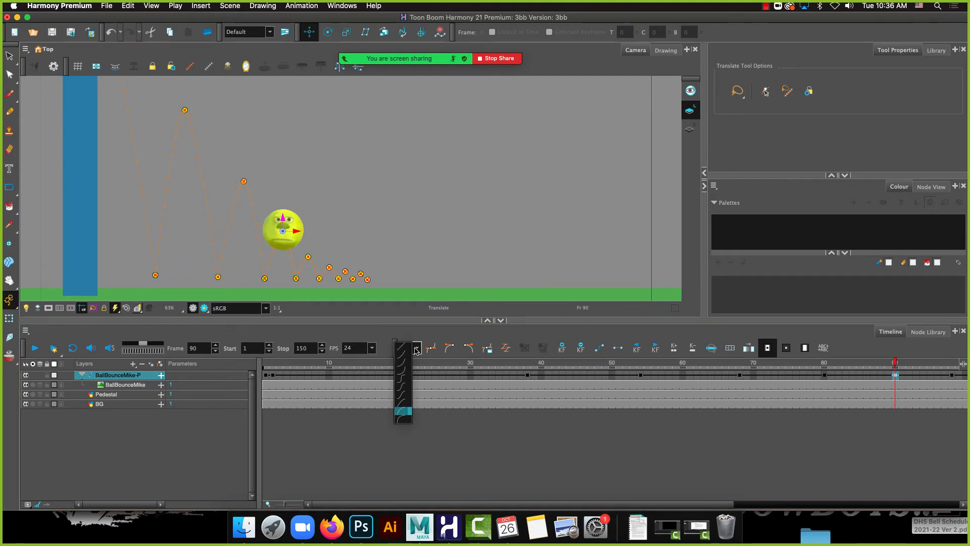
click(403, 365)
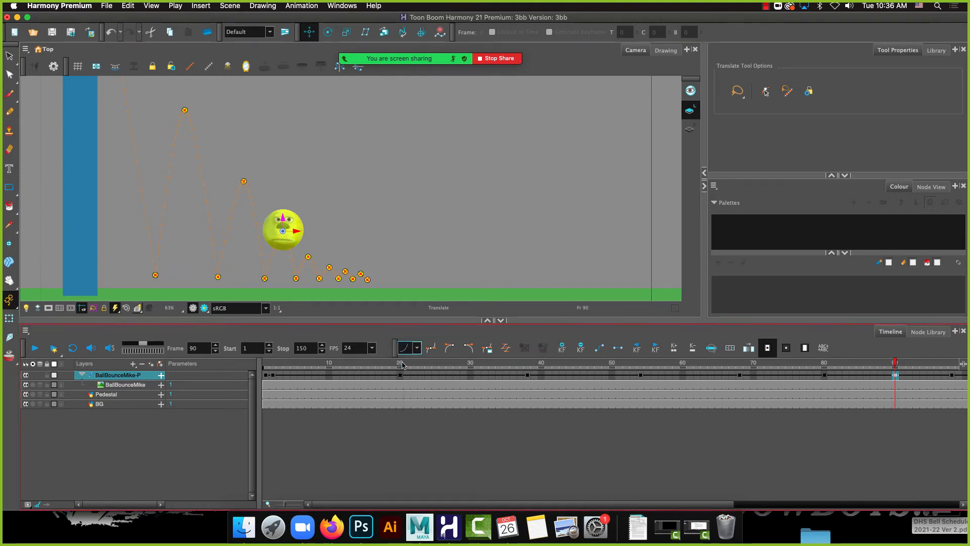
Apply the milder Rapid-In curve to the contact keyframe at frame 98 and the milder Slow-In curve to the peak keyframe at frame 106
drag(688, 506, 905, 507)
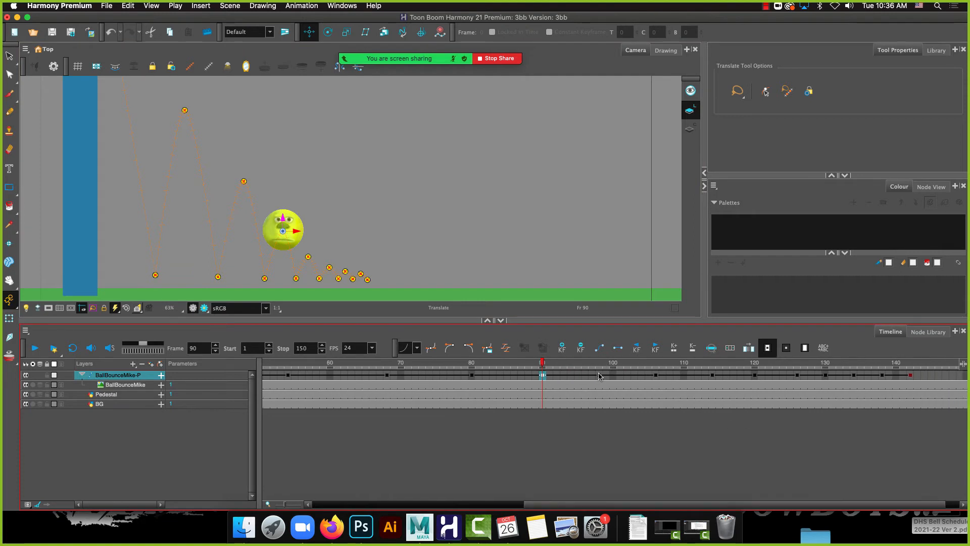
click(599, 375)
click(404, 347)
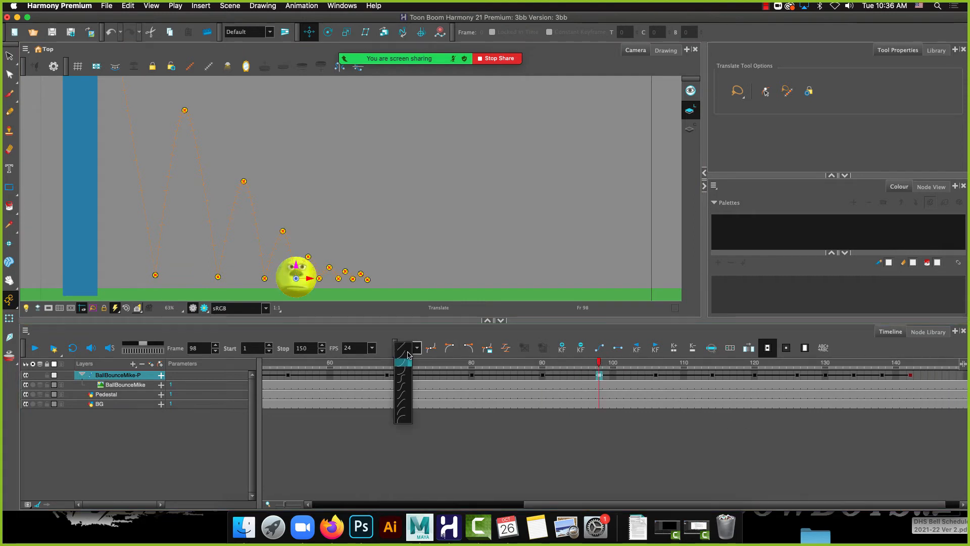
click(404, 414)
click(656, 375)
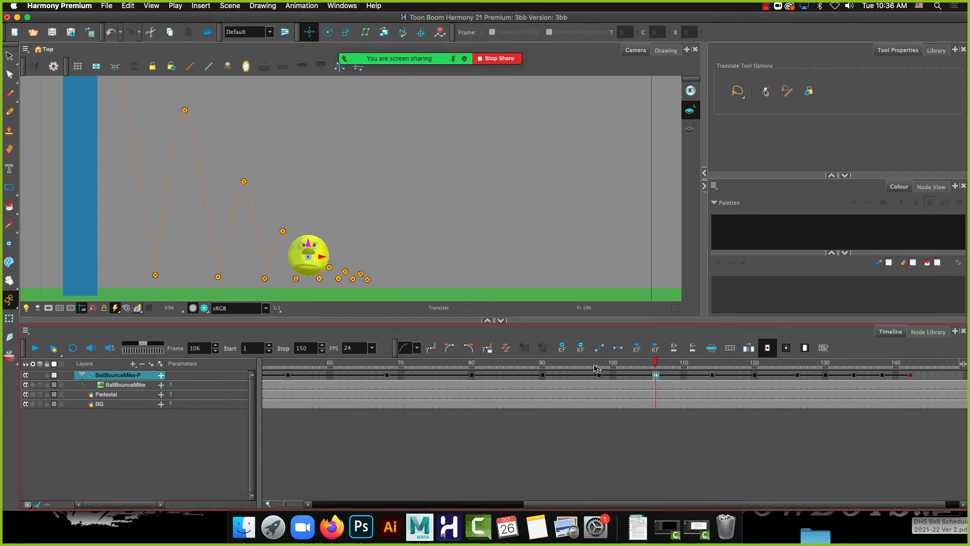
click(410, 355)
click(405, 367)
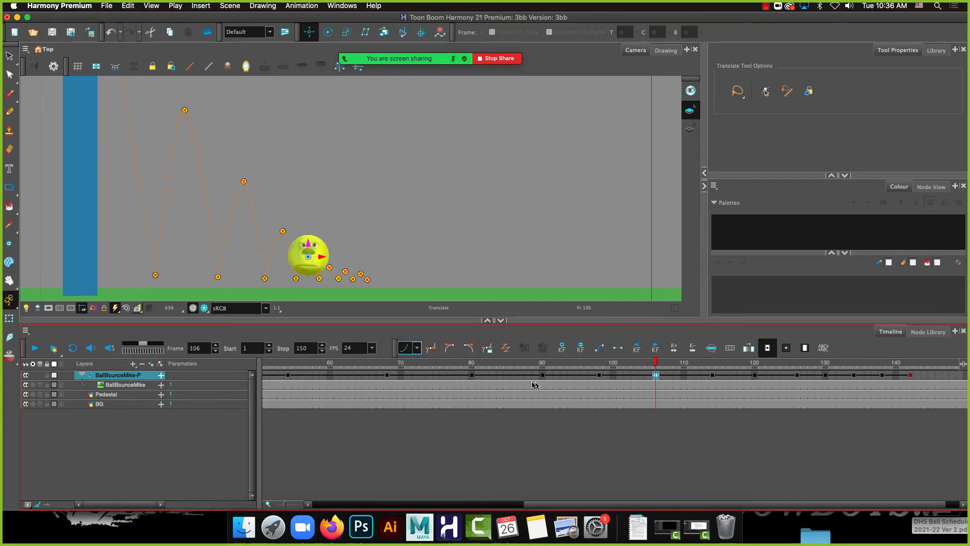
Apply a gentle Rapid-In curve to the contact keyframe at frame 114 and a gentle Slow-In curve to the peak keyframe at frame 120
click(713, 376)
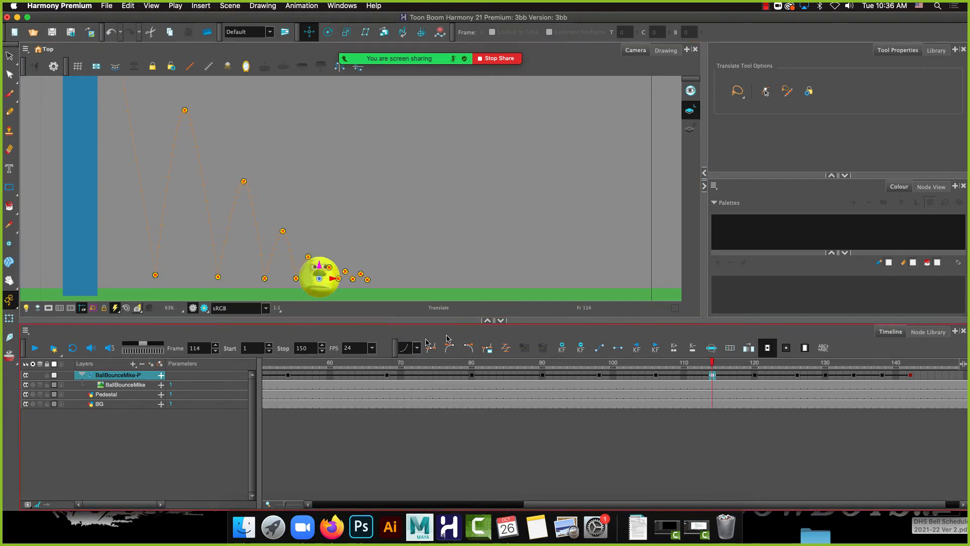
click(412, 349)
click(403, 405)
click(755, 376)
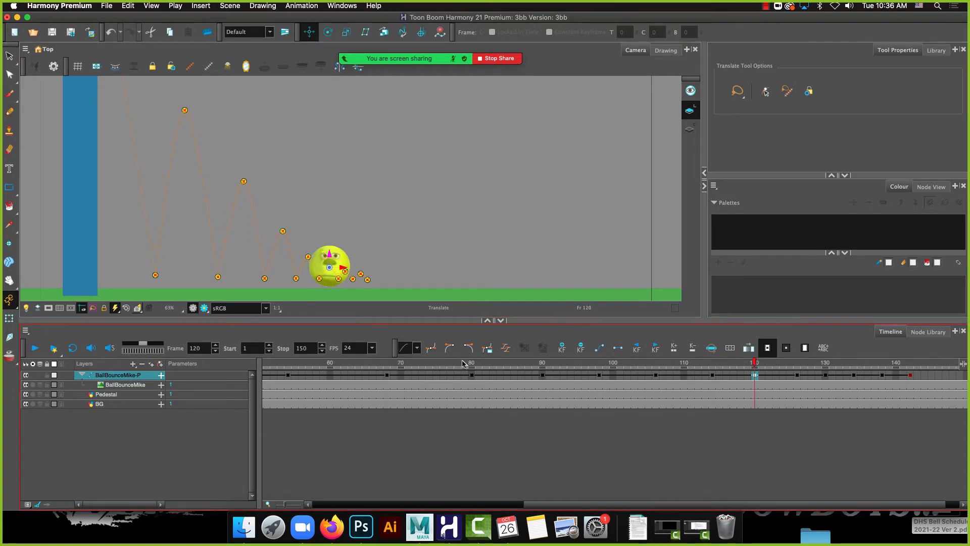
click(416, 349)
click(403, 348)
Apply a gentle Rapid-In curve to the contact keyframe at frame 126 and the mildest Slow-In curve to the peak keyframe at frame 130
click(797, 375)
click(416, 349)
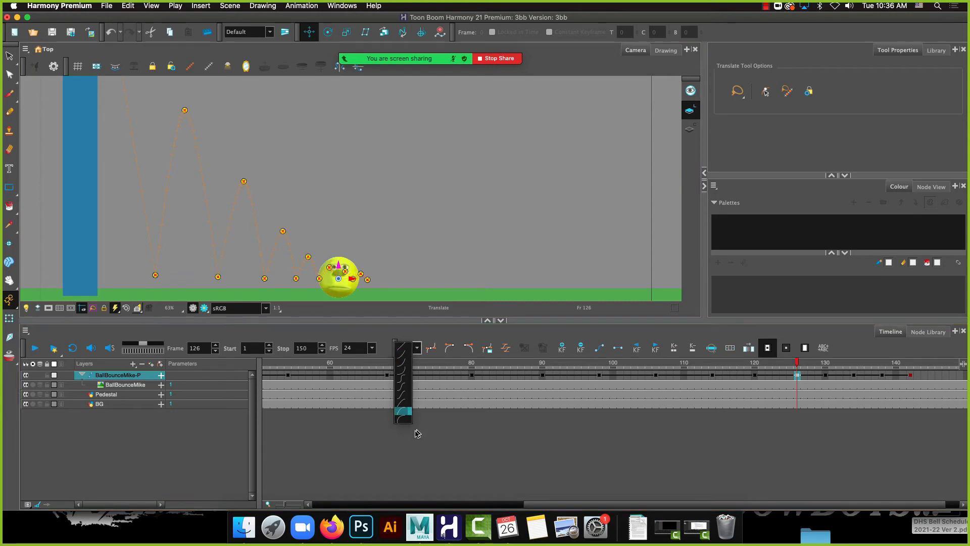
click(404, 403)
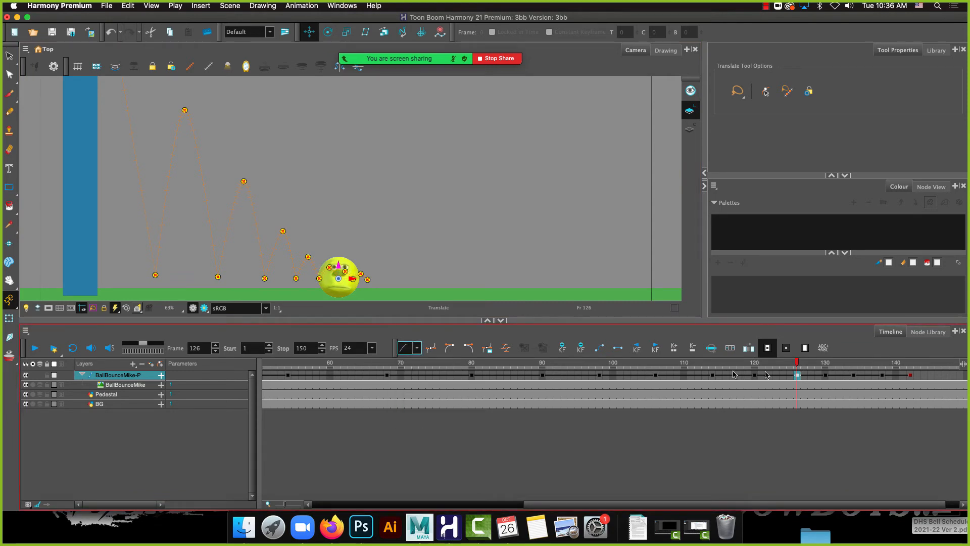
click(823, 376)
click(416, 348)
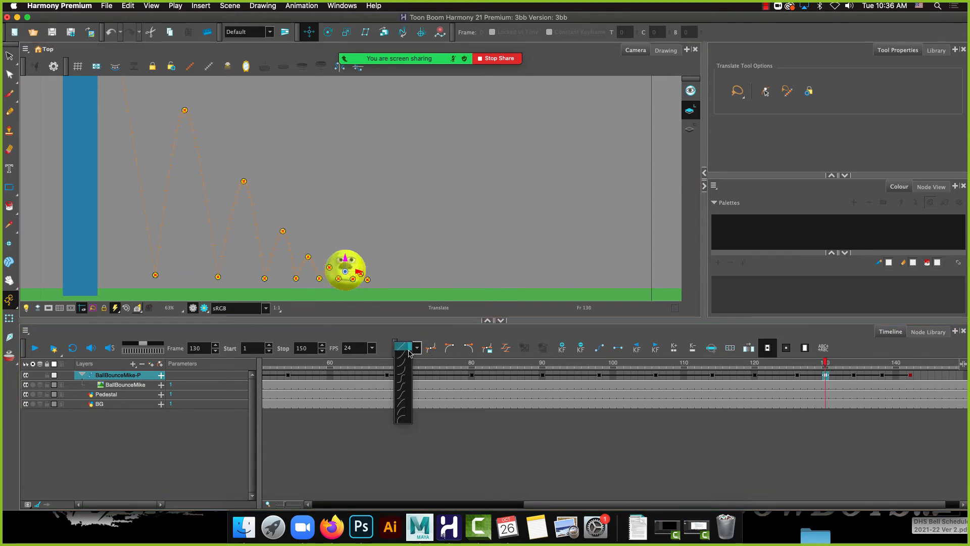
click(403, 351)
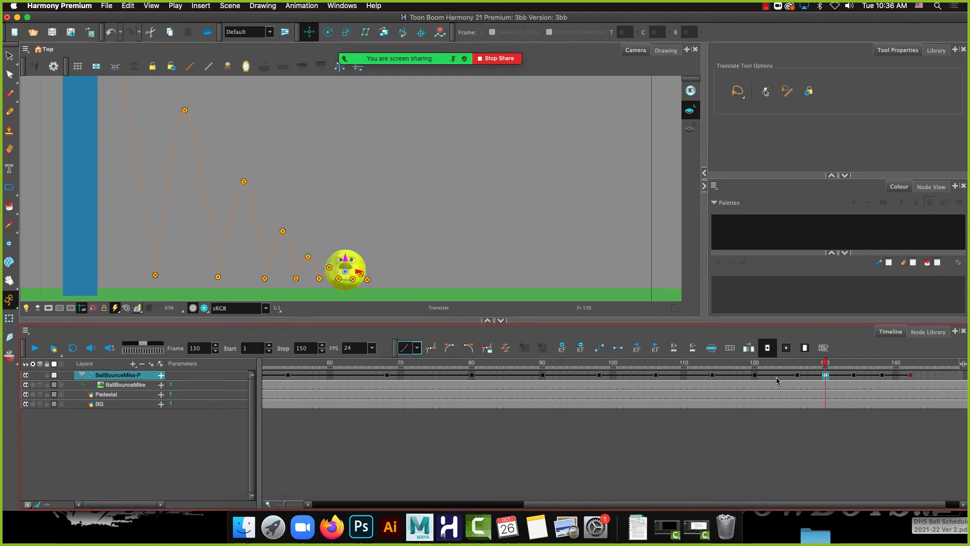
Apply a gentle Rapid-In curve to the contact keyframe at frame 134 and a gentle Slow-In curve to the last peak keyframe at frame 138
click(853, 376)
click(416, 349)
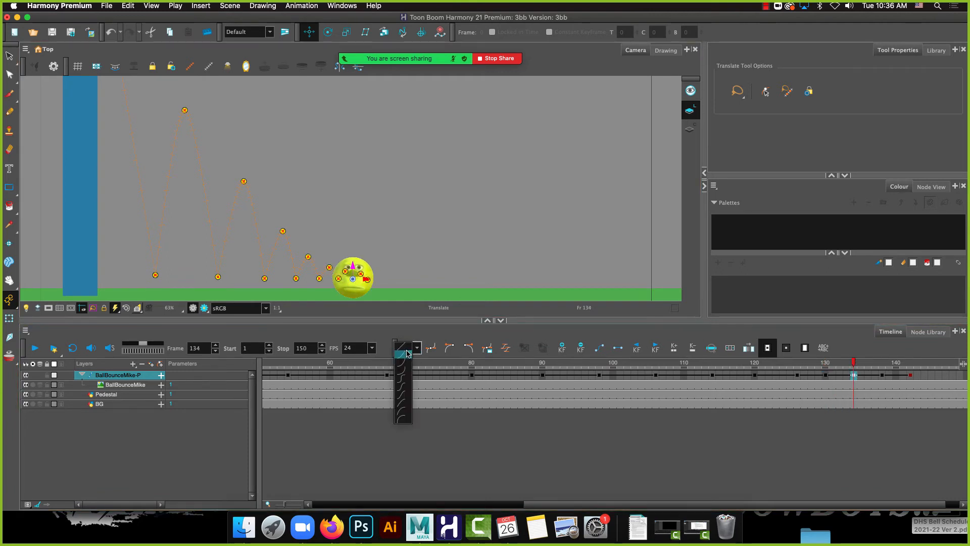
click(403, 405)
click(882, 377)
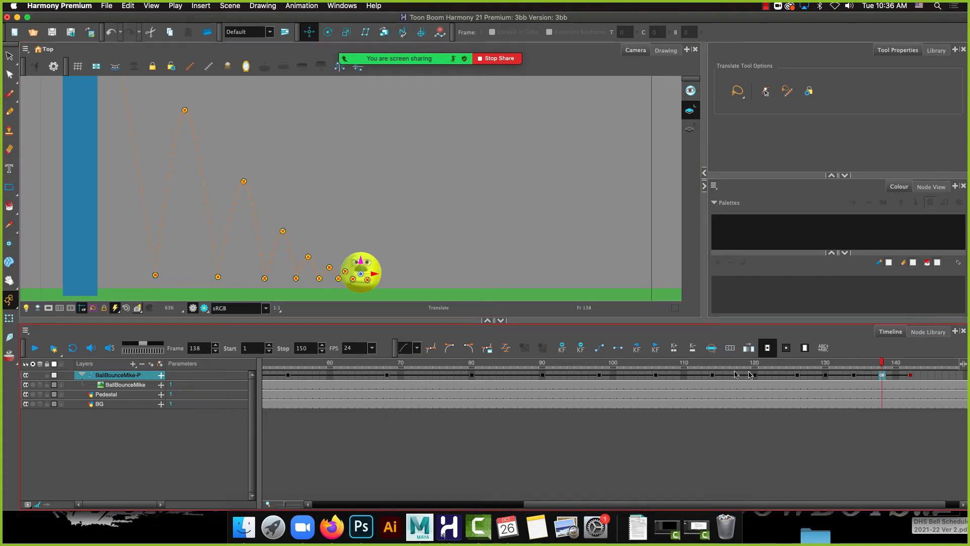
click(417, 349)
click(407, 359)
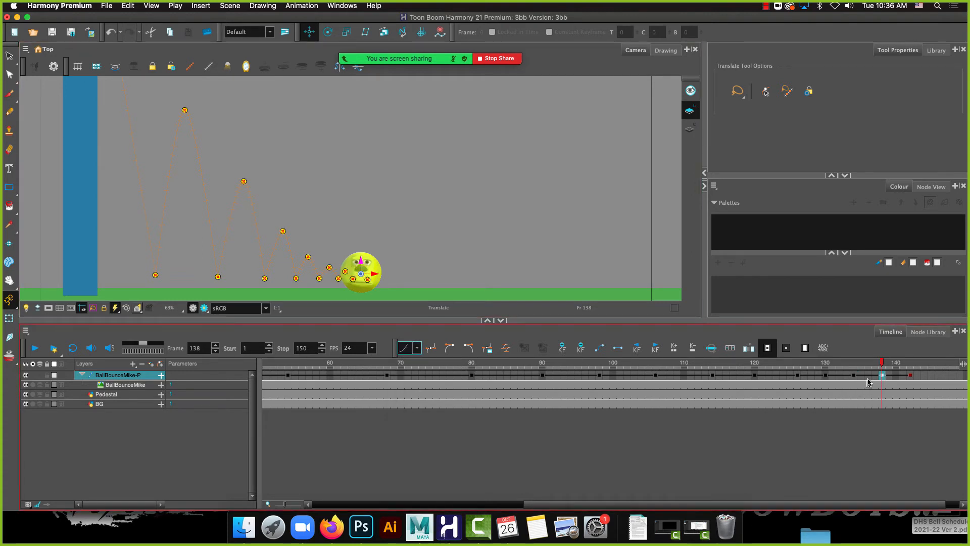
Return the playhead to frame 1 and review the whole eased bounce path from the pedestal to the last contact
drag(527, 362, 64, 383)
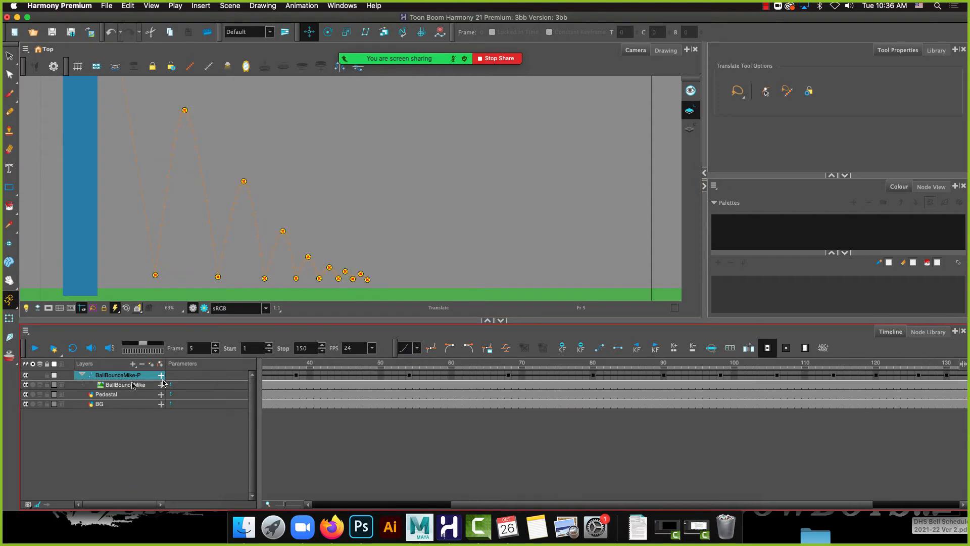
drag(516, 503, 240, 500)
drag(293, 363, 265, 363)
scroll(297, 180, down, 2)
drag(290, 164, 338, 210)
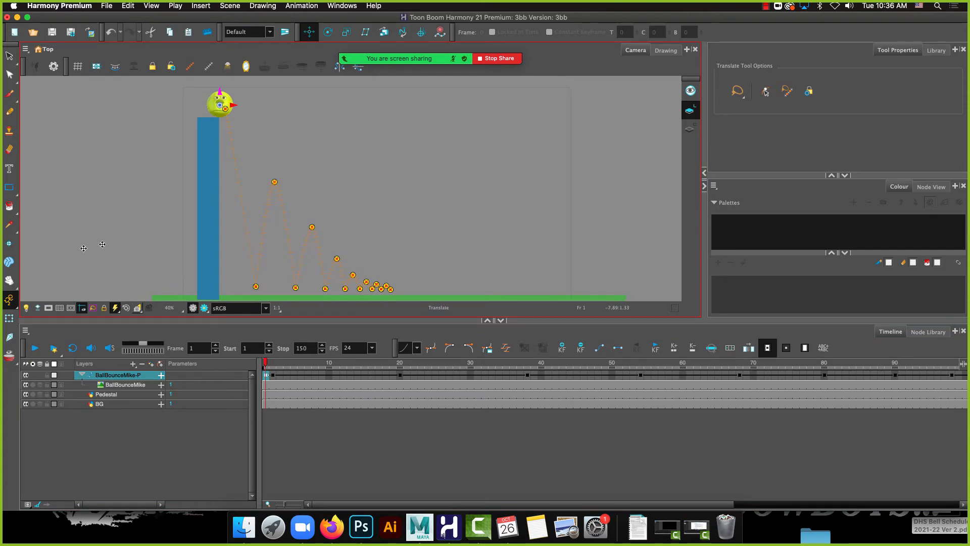
Set the tension of the motion-path control point at frame 38, the first bounce peak, to -1 using the Transform tool
click(9, 320)
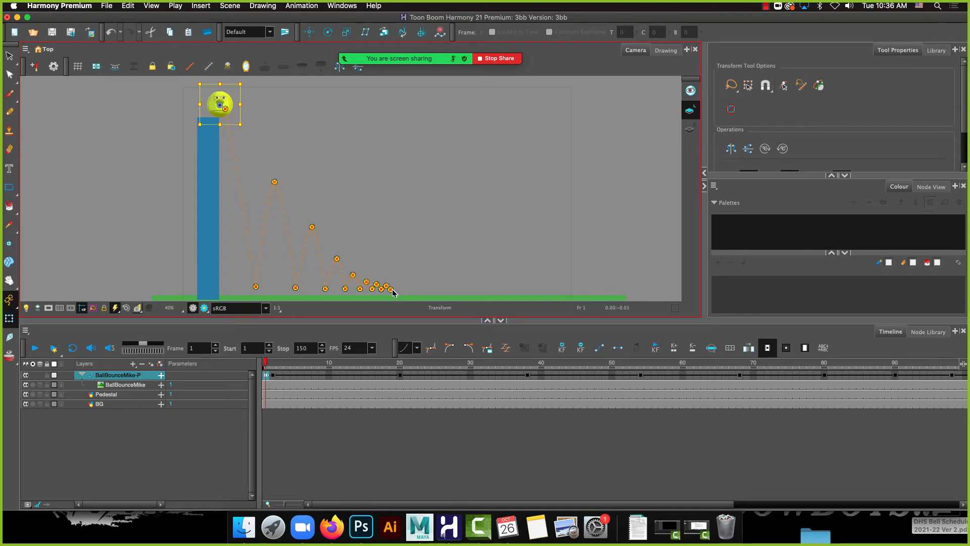
click(275, 183)
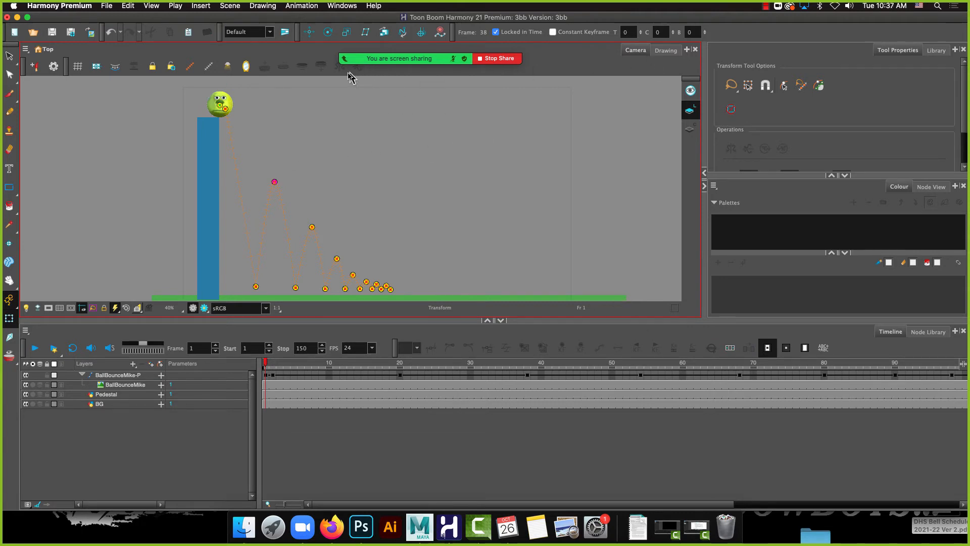
click(625, 32)
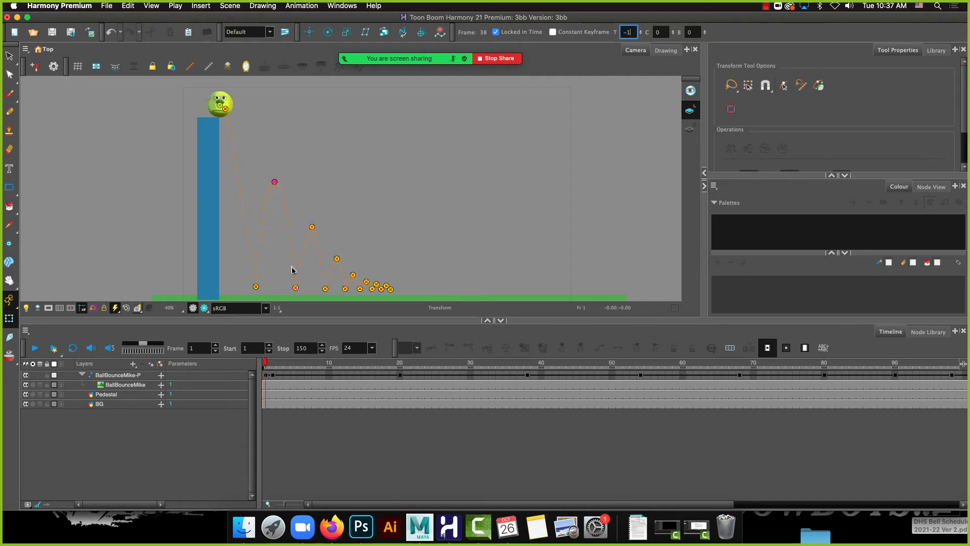
Set the tension of the motion-path control points at the second and third bounce peaks to -1
click(313, 229)
drag(633, 31, 569, 35)
key(Return)
click(337, 260)
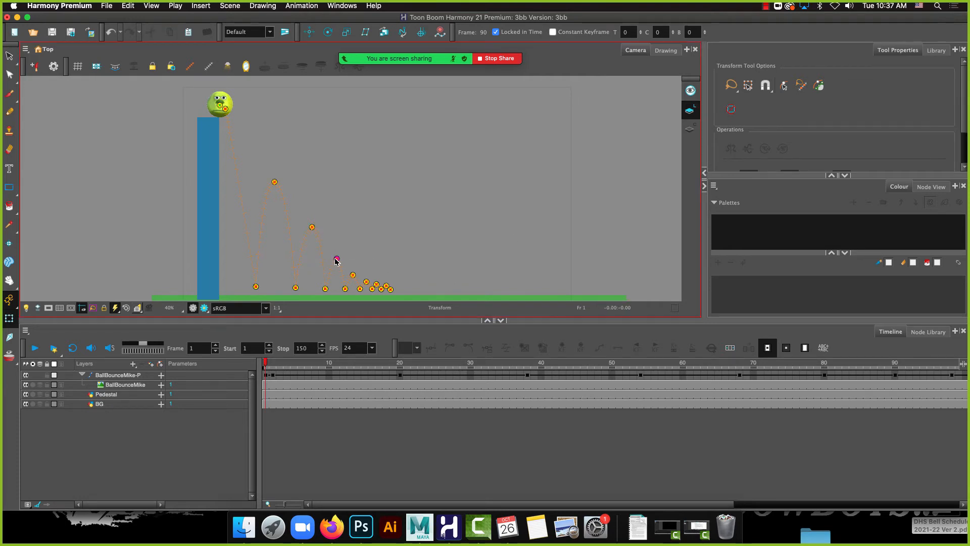
click(629, 32)
text(-1)
key(Return)
Set the tension of the control points at the fourth bounce peak, frame 106, and the fifth peak to -1
click(353, 276)
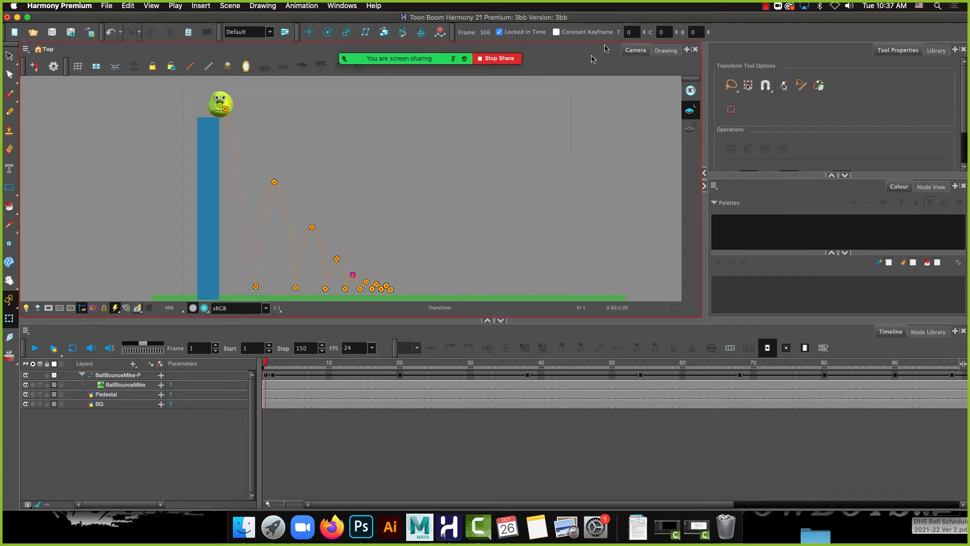
click(631, 32)
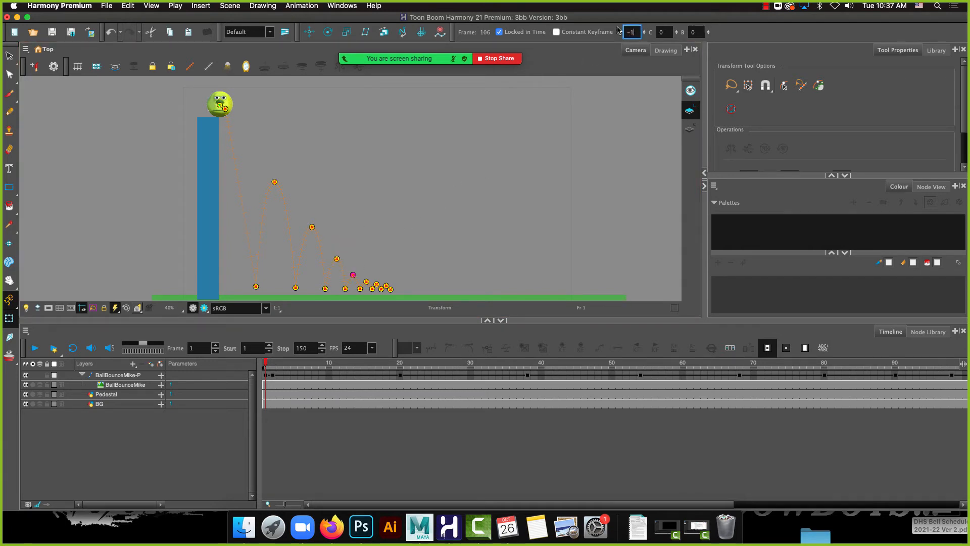
text(-1)
key(Return)
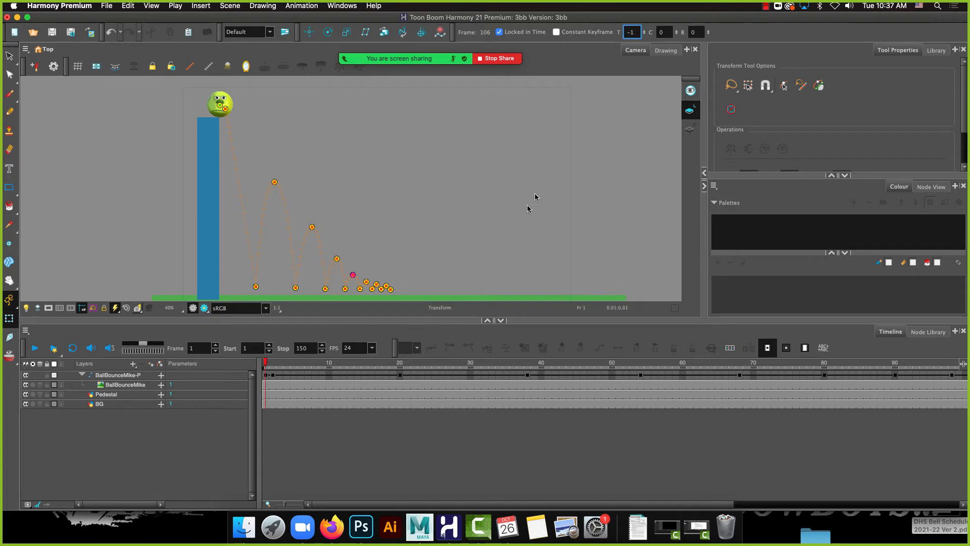
click(367, 282)
click(630, 32)
text(-1)
key(Return)
Set the tension of the sixth bounce peak at frame 130 to -1, play the animation to check it, and return to frame 1
click(377, 284)
double_click(628, 32)
text(-)
key(Return)
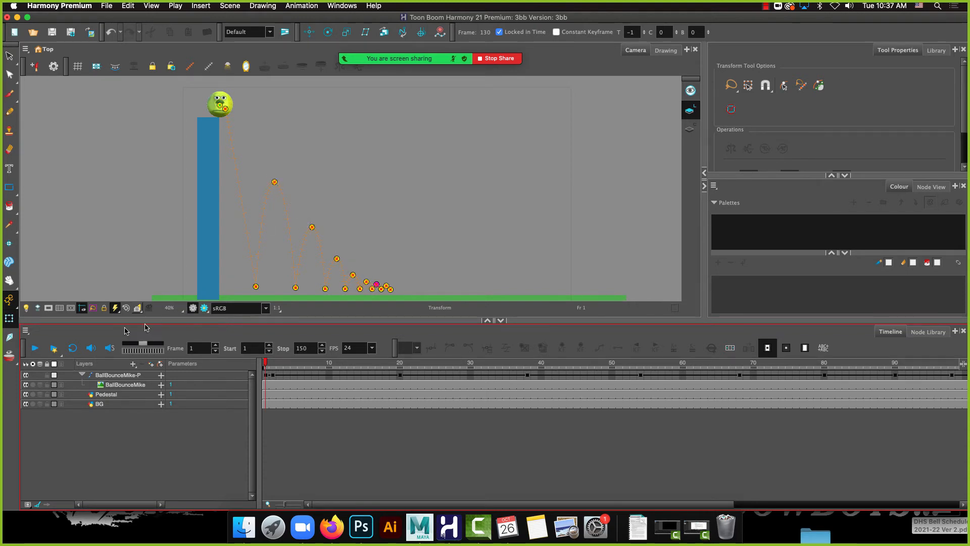
click(38, 349)
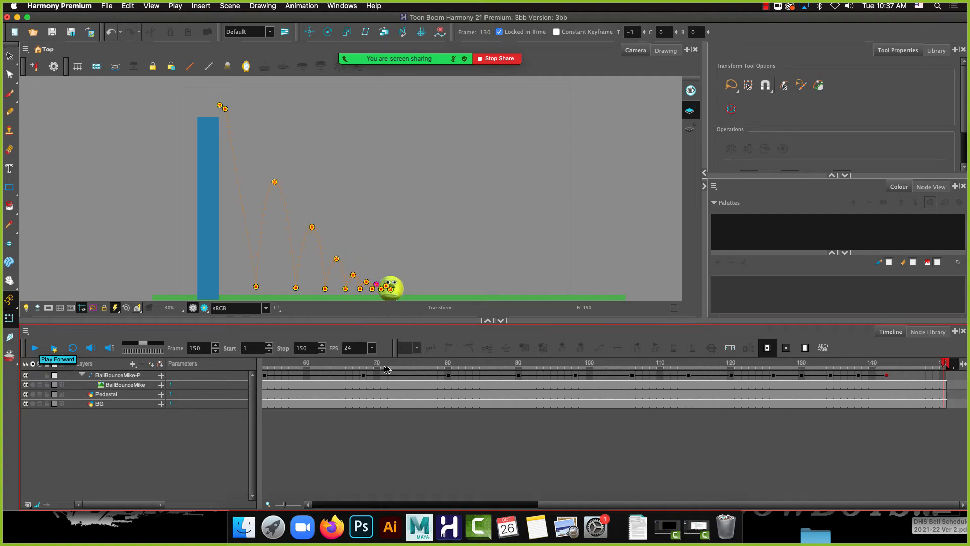
drag(434, 363, 273, 365)
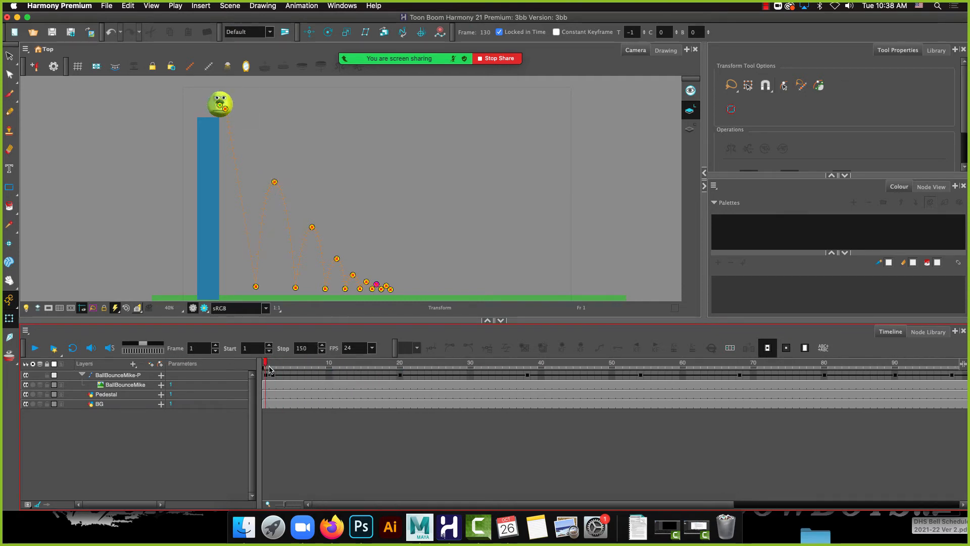
Apply a Slow-In easing curve to the BallBounceMike-P keyframe at frame 2 and return the playhead to frame 1
click(273, 375)
click(409, 349)
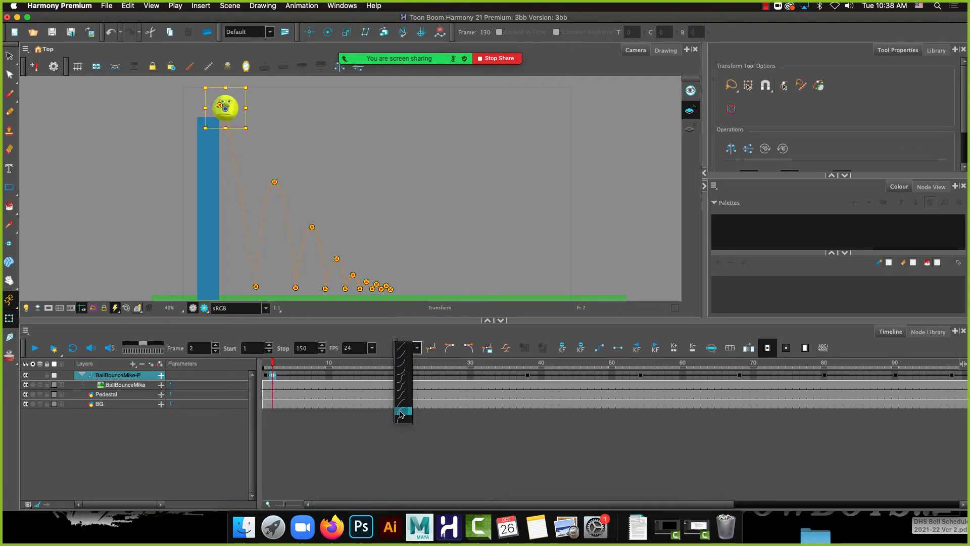
click(402, 366)
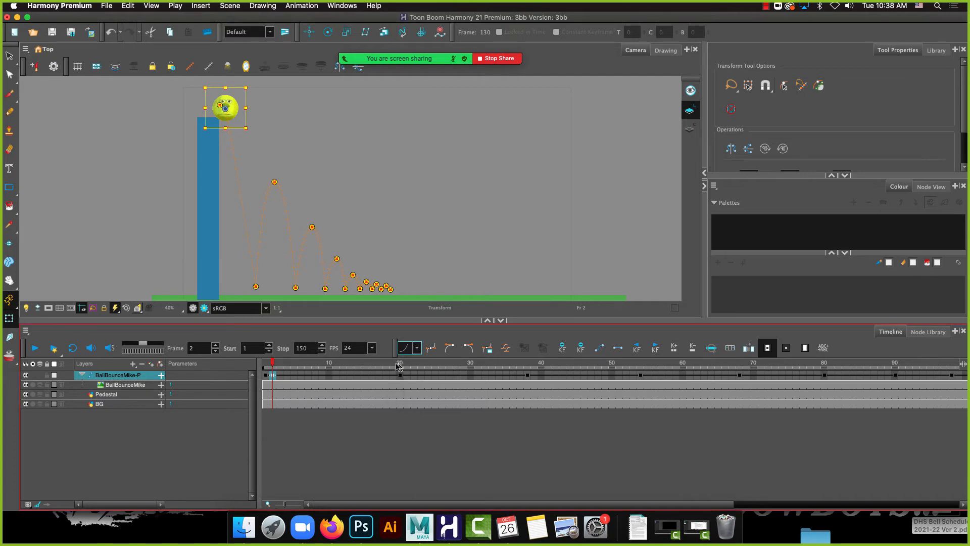
click(267, 372)
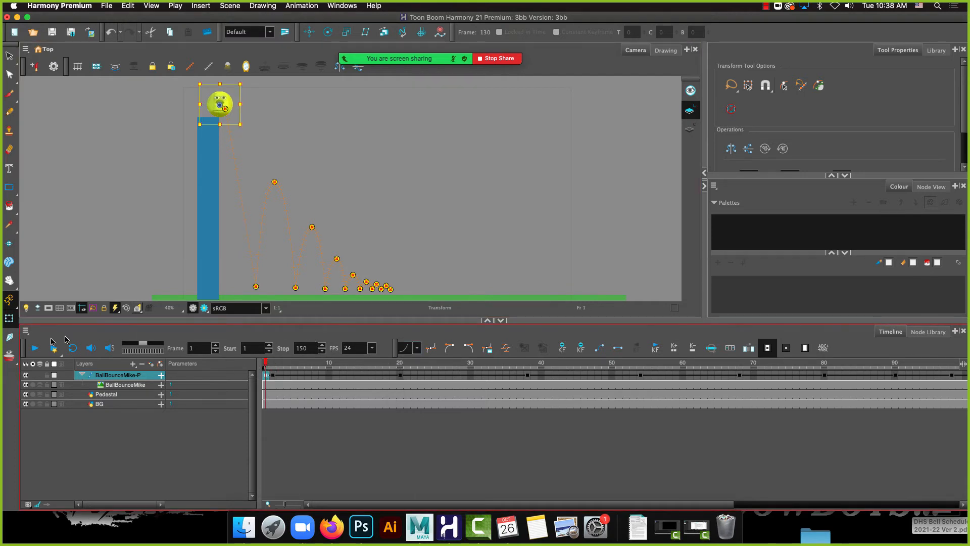
Apply a Rapid-In curve to the contact keyframe at frame 20 and a Slow-In curve to the peak keyframe at frame 38
click(401, 376)
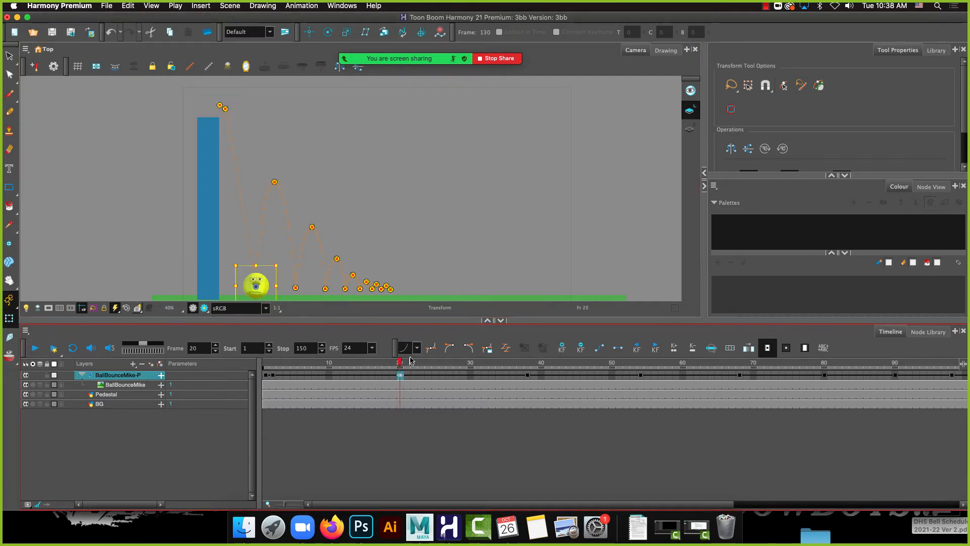
click(416, 348)
click(402, 413)
click(527, 375)
click(415, 349)
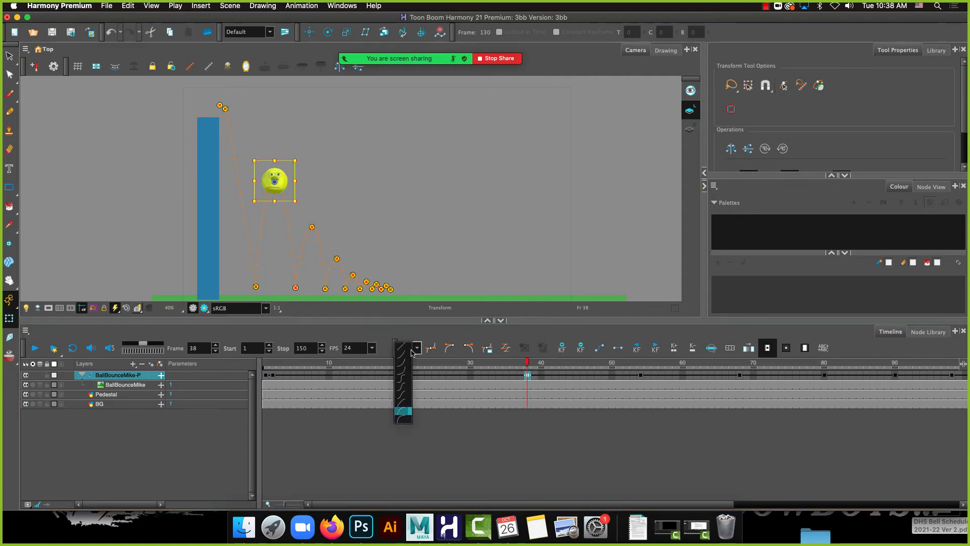
click(403, 364)
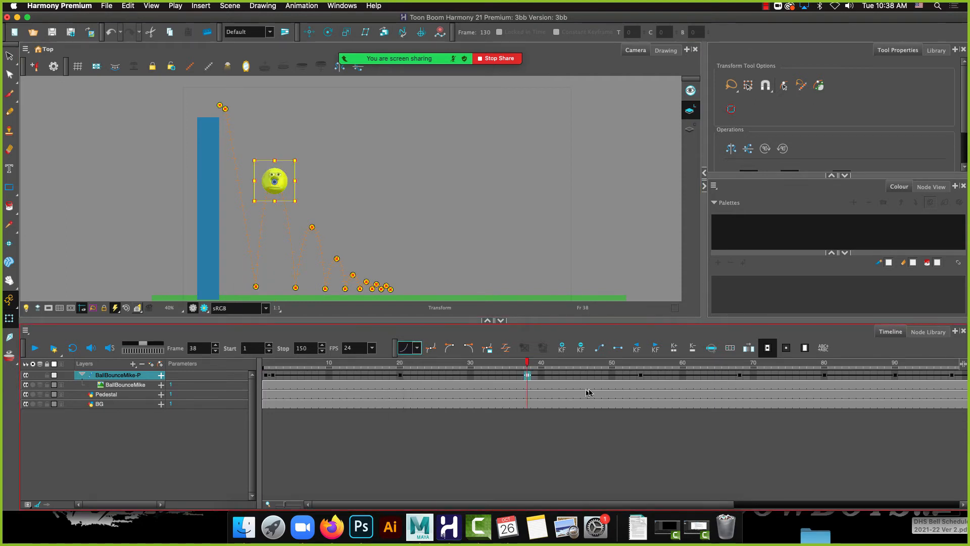
click(639, 376)
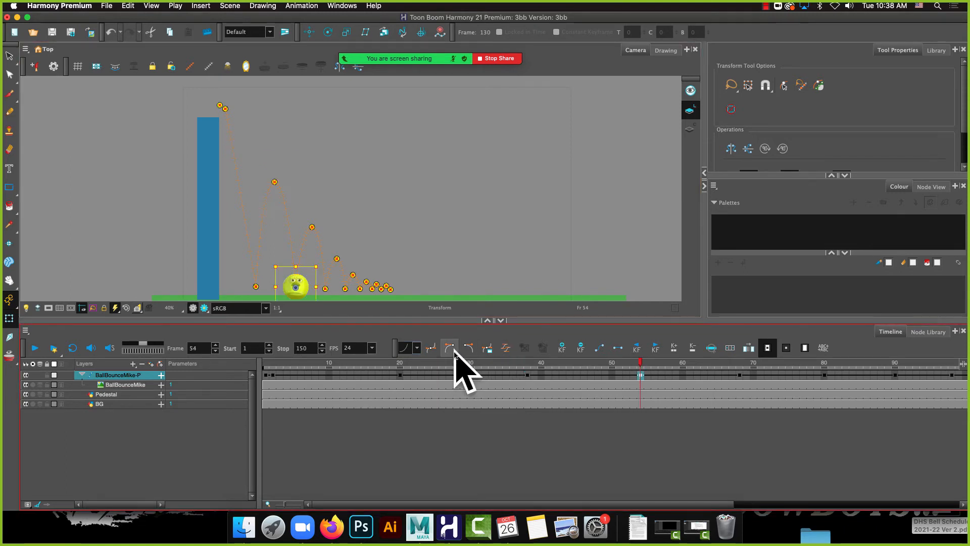
Play the bounce from frame 1 to review its easing and path, and return the playhead to frame 1
drag(598, 368, 264, 366)
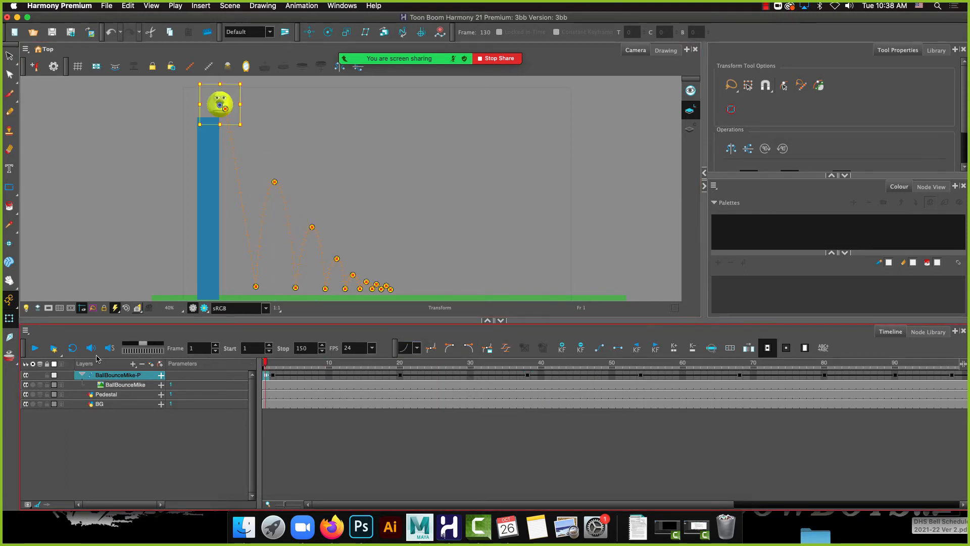
click(36, 349)
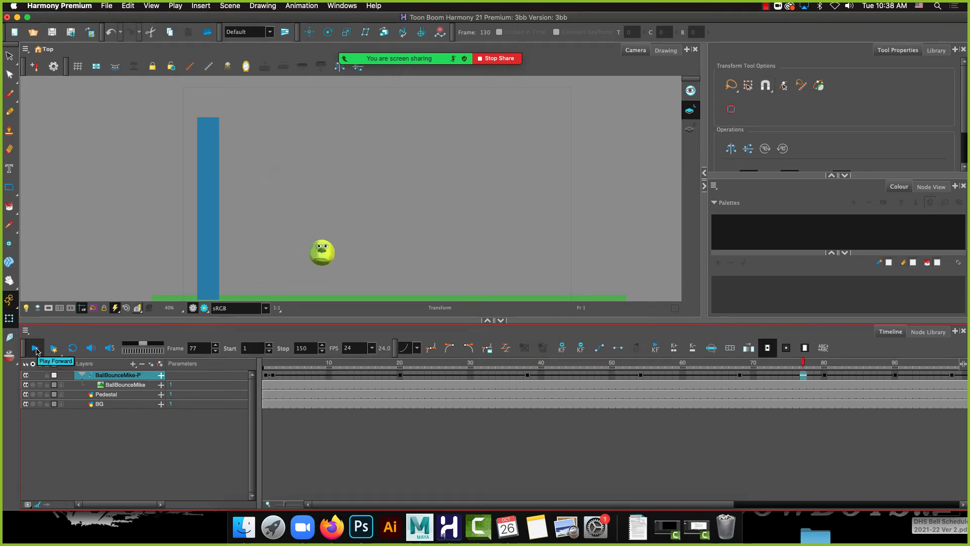
click(35, 349)
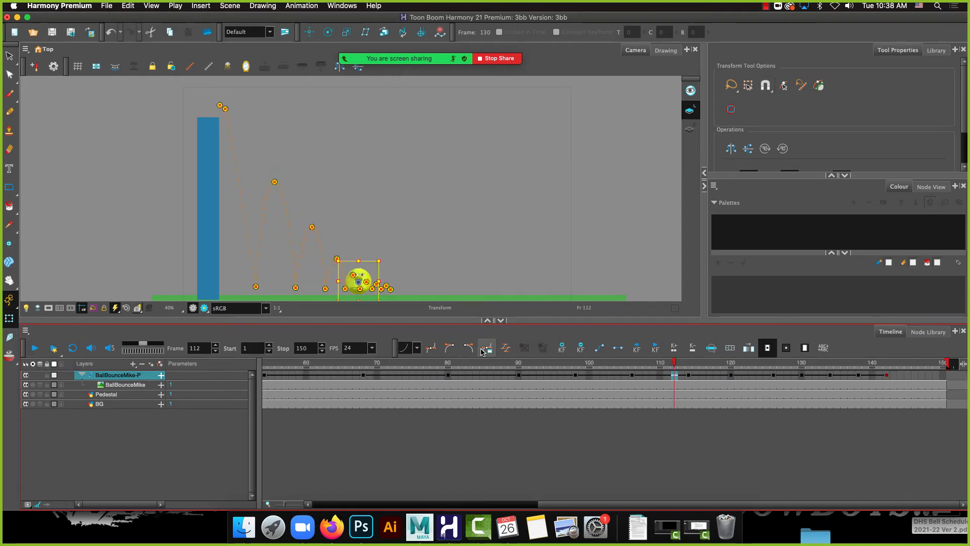
click(638, 503)
drag(638, 502, 273, 462)
drag(312, 362, 163, 362)
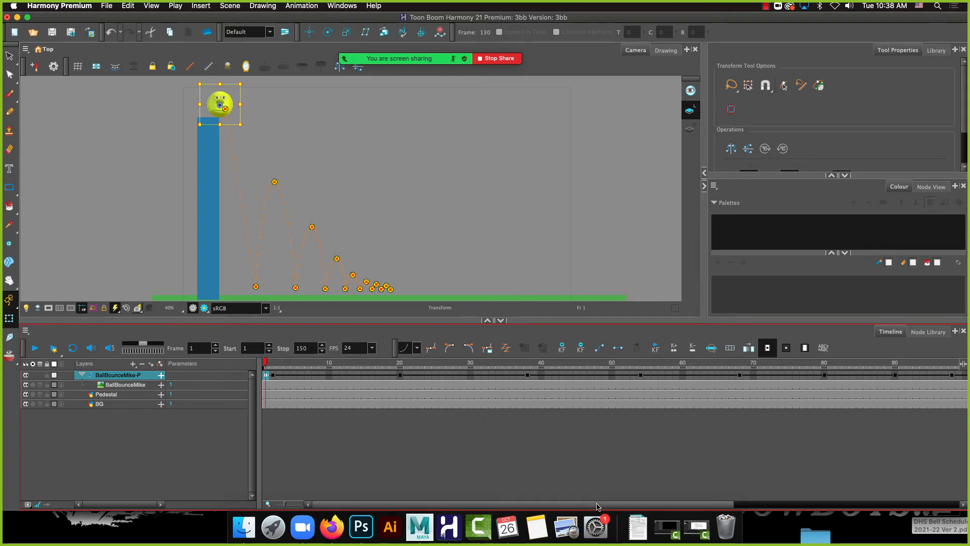
drag(266, 364, 187, 387)
drag(419, 503, 301, 506)
drag(338, 368, 202, 358)
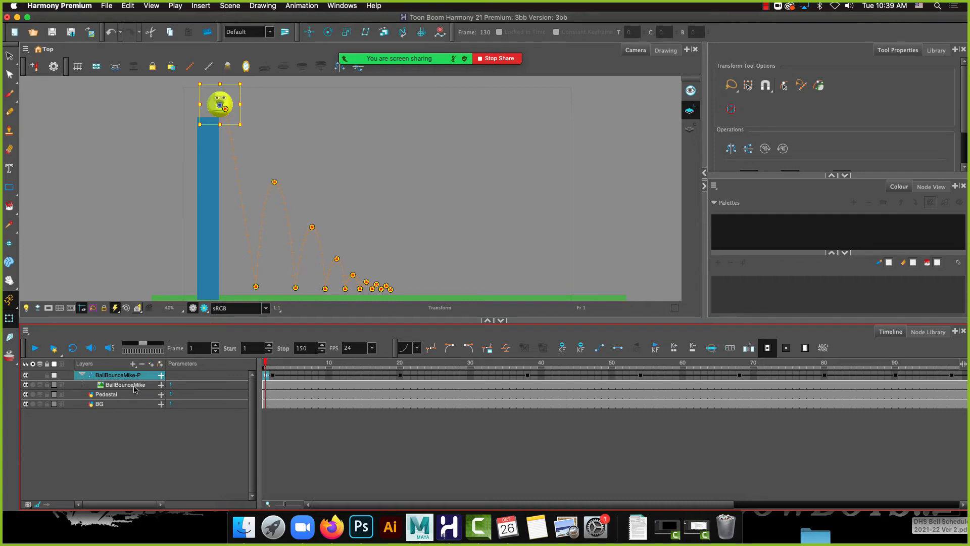
Activate the Scale tool and expand the BallBounceMike-P peg's parameters, comparing them with the BallBounceMike drawing's before collapsing the drawing's list
click(348, 33)
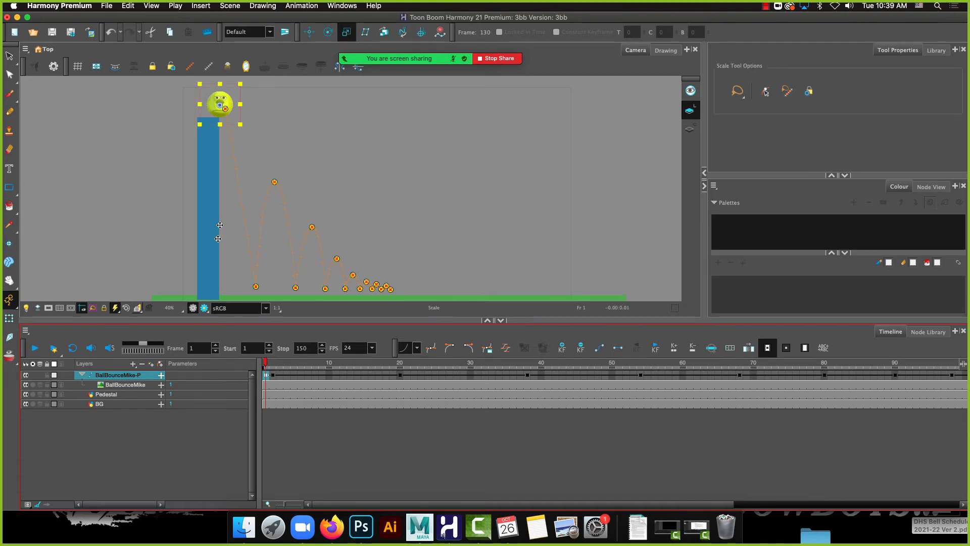
click(139, 387)
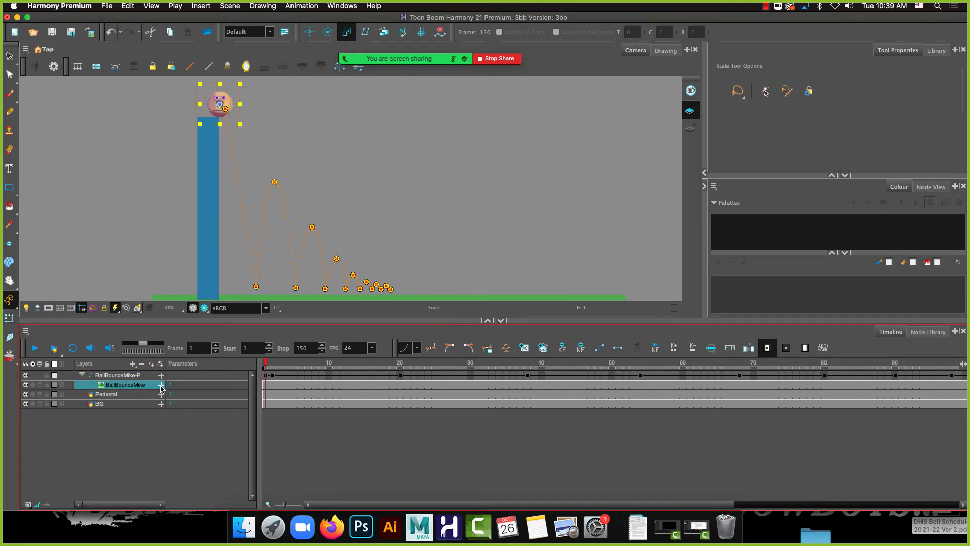
click(161, 386)
click(161, 375)
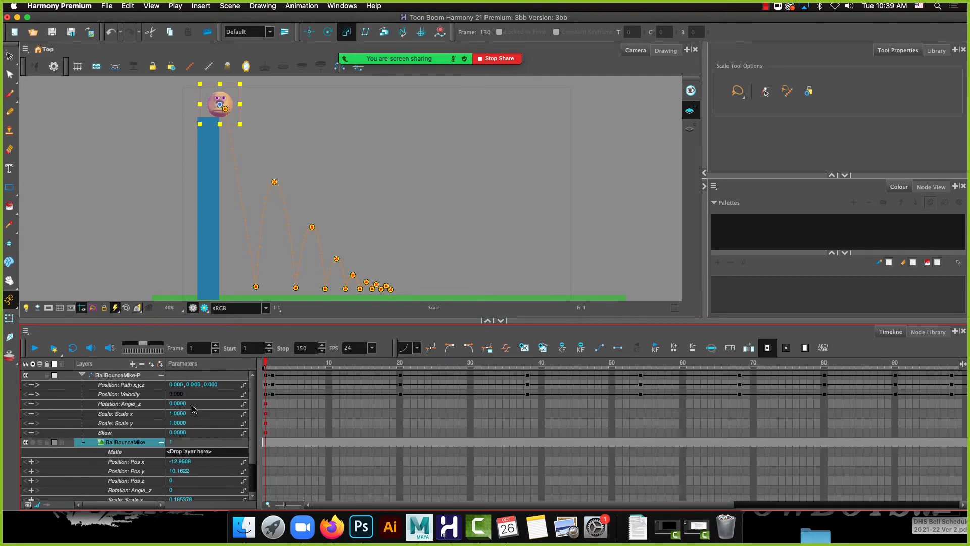
scroll(191, 408, down, 3)
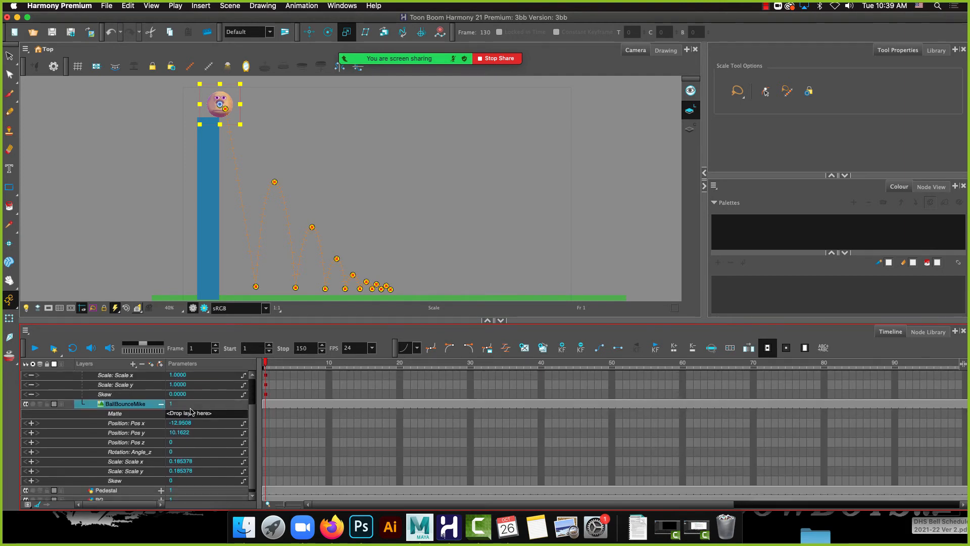
scroll(222, 466, up, 3)
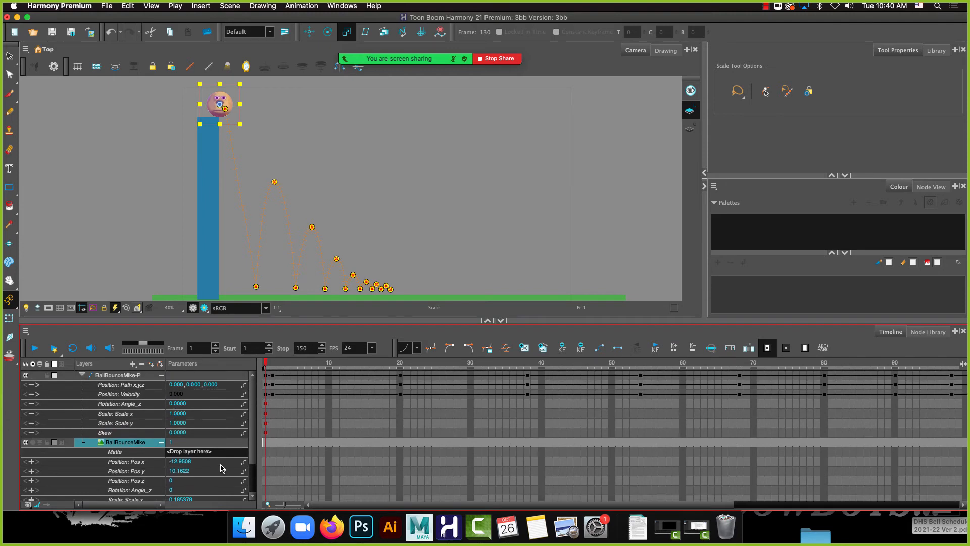
scroll(178, 400, down, 3)
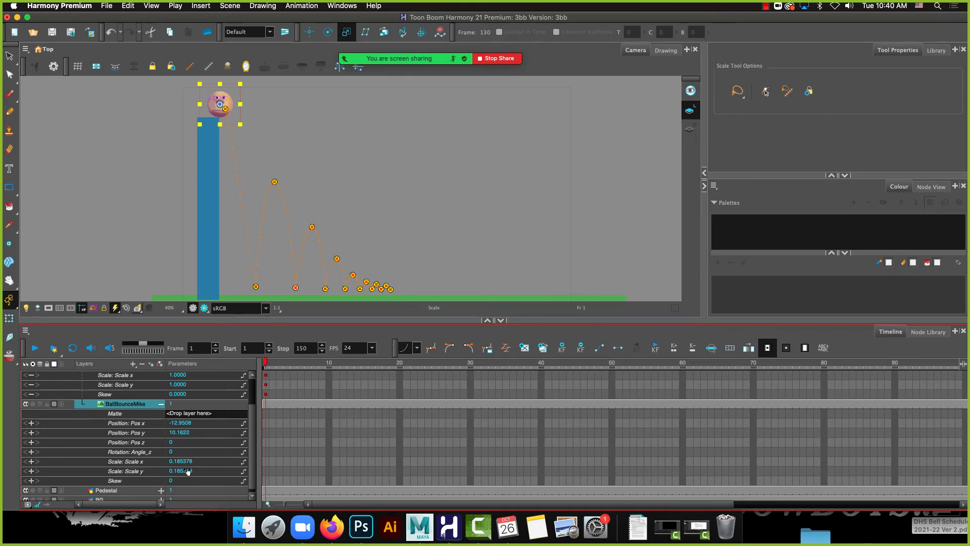
scroll(212, 452, up, 2)
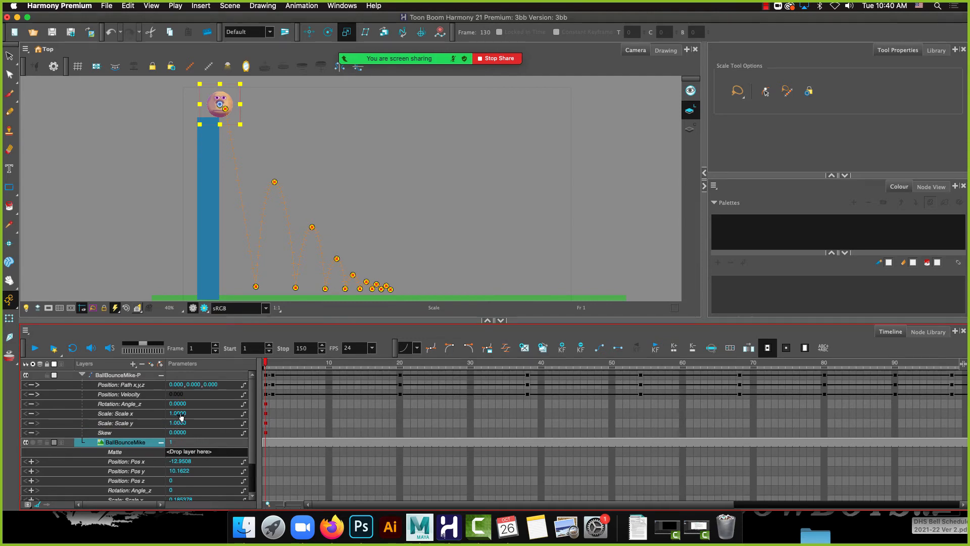
click(161, 442)
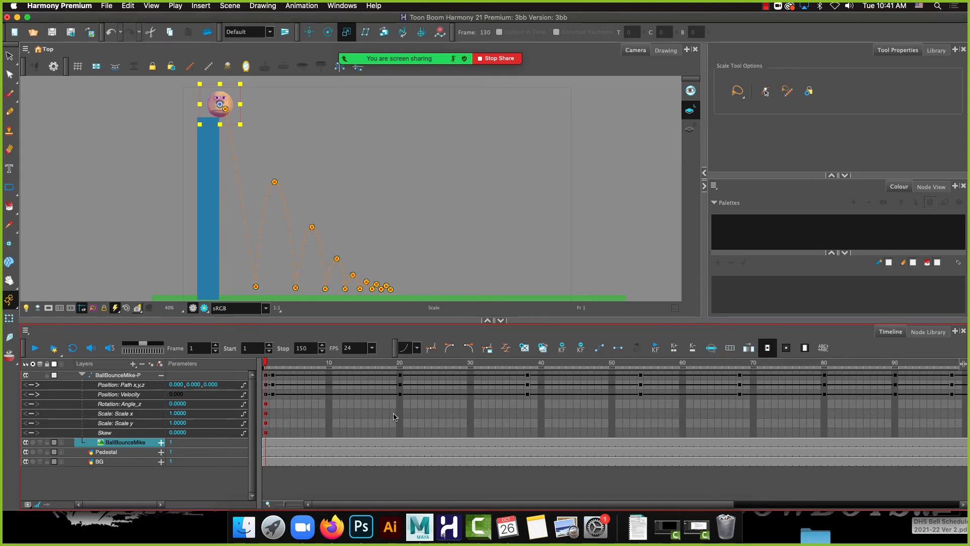
Stretch the BallBounceMike-P peg vertically at frame 19, just before the first contact, to a Scale y of about 1.38
click(394, 415)
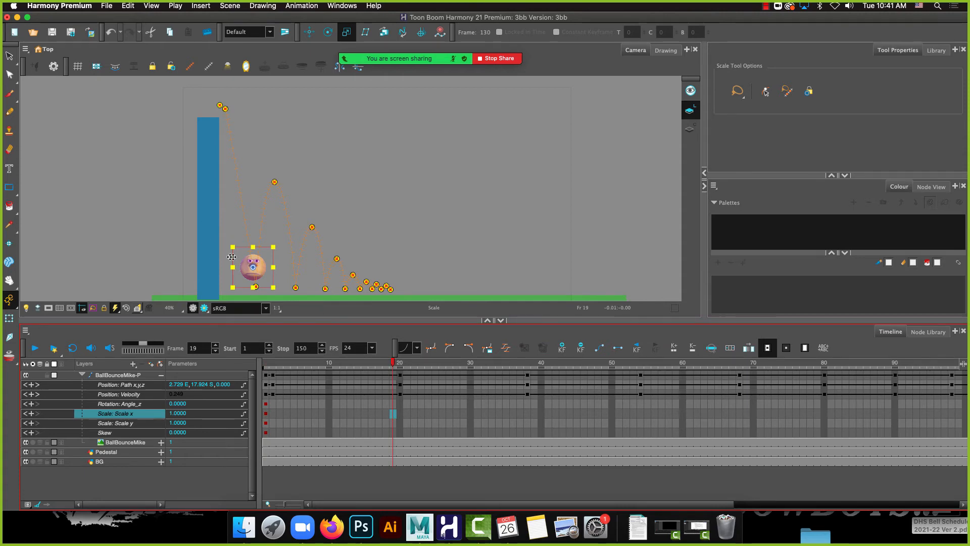
click(394, 376)
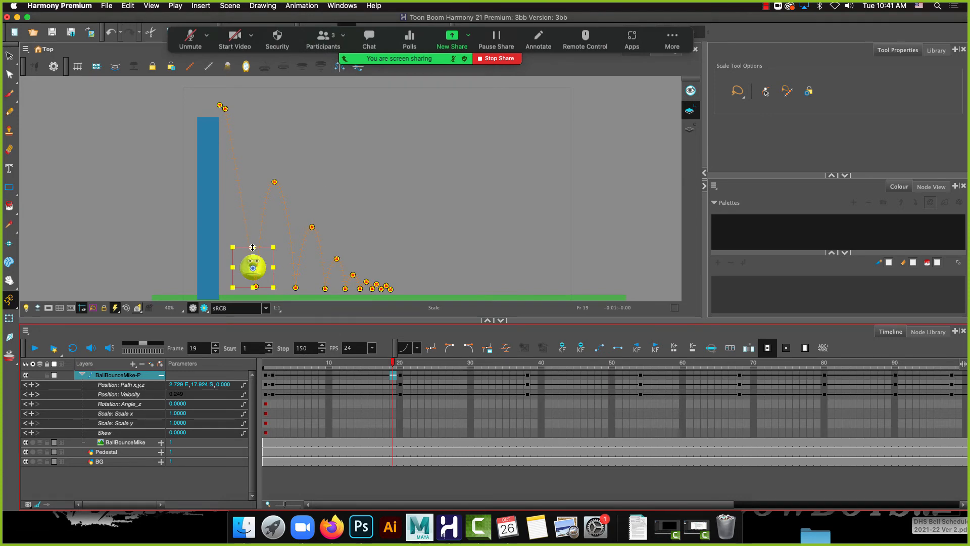
drag(252, 247, 251, 239)
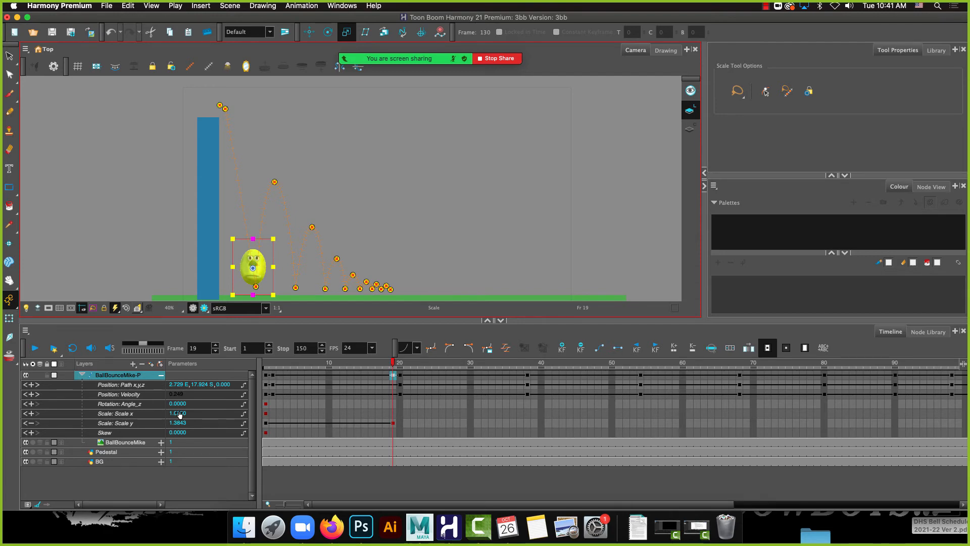
Set the Scale x of the BallBounceMike-P peg at frame 19 to 0.62
double_click(179, 413)
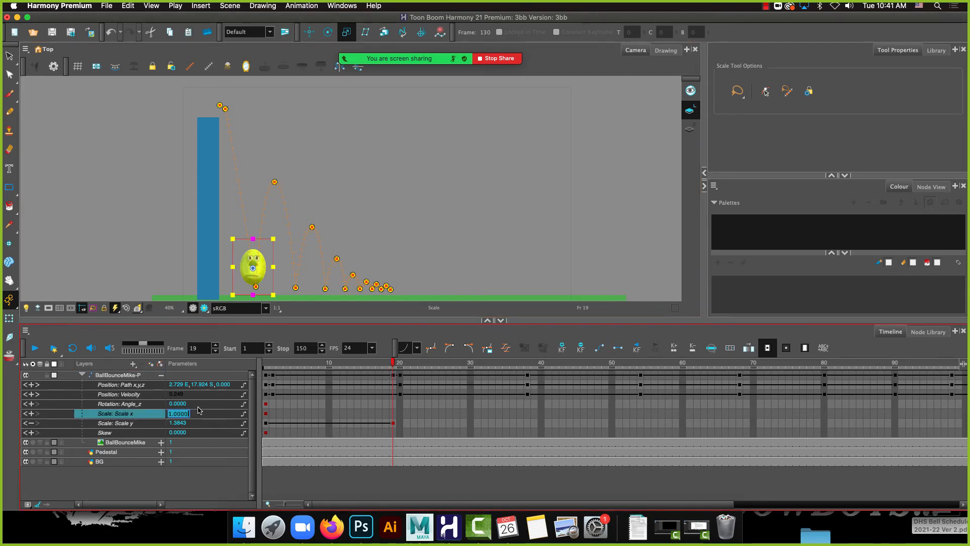
text(.62)
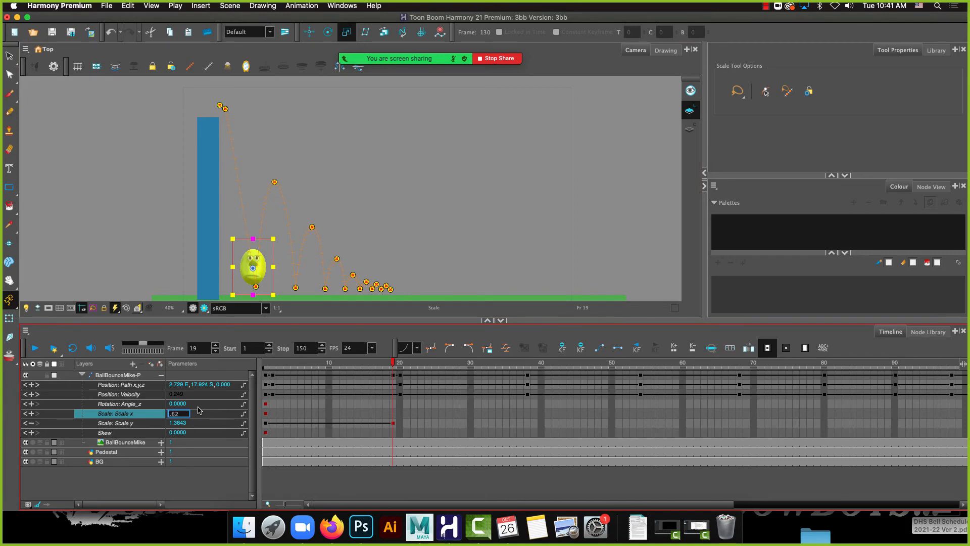
key(Return)
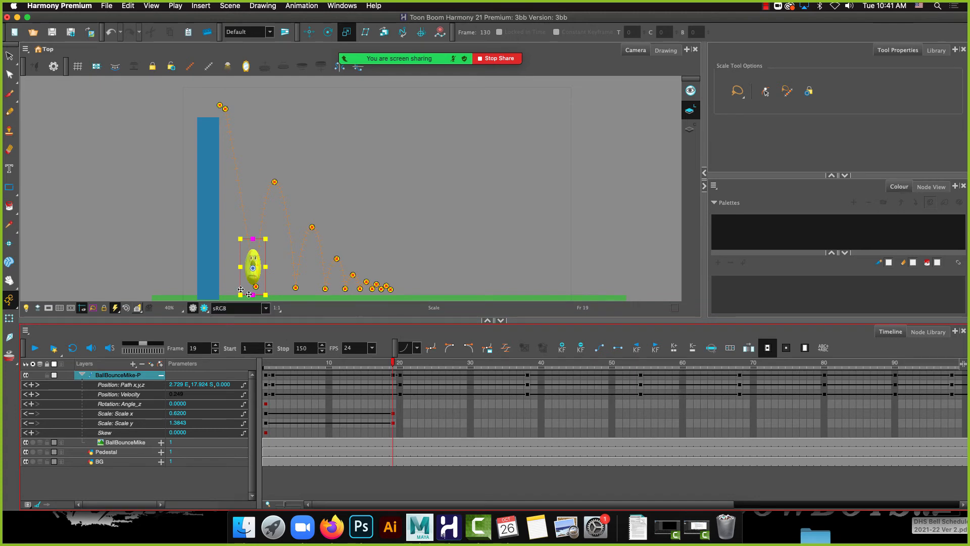
Rotate the BallBounceMike-P peg at frame 19 to an Angle_z of about 6.86, tilting the stretched ball along its falling path
key(2)
key(space)
drag(272, 274, 299, 213)
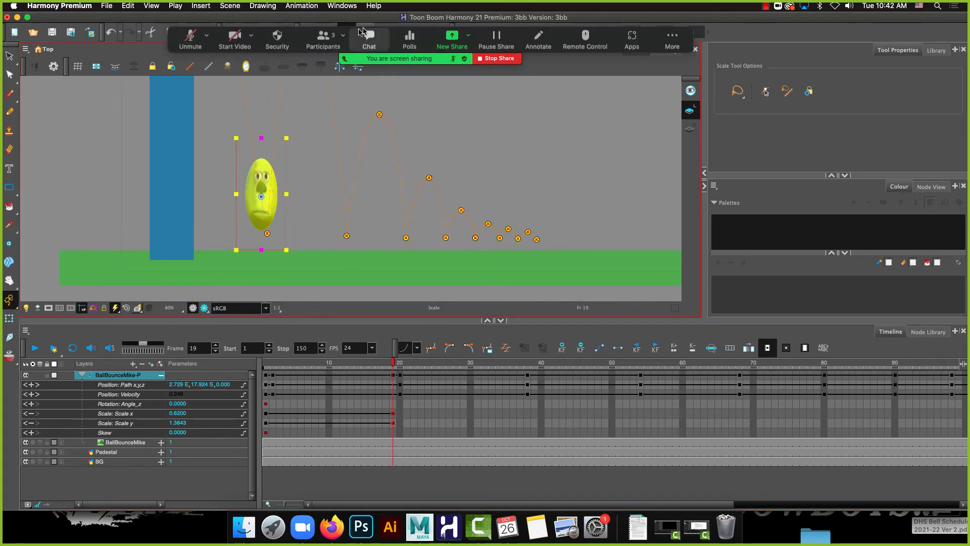
key(alt+3)
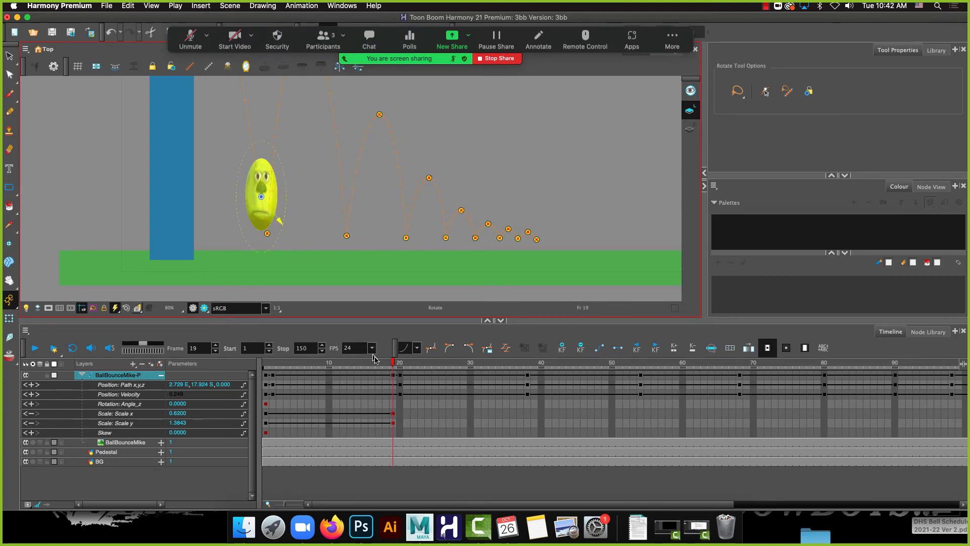
click(394, 375)
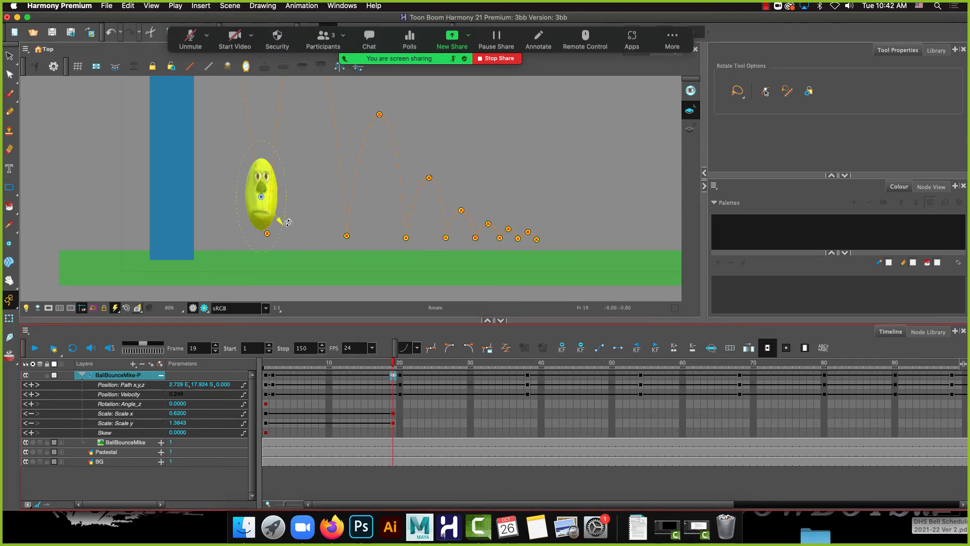
drag(281, 222, 286, 223)
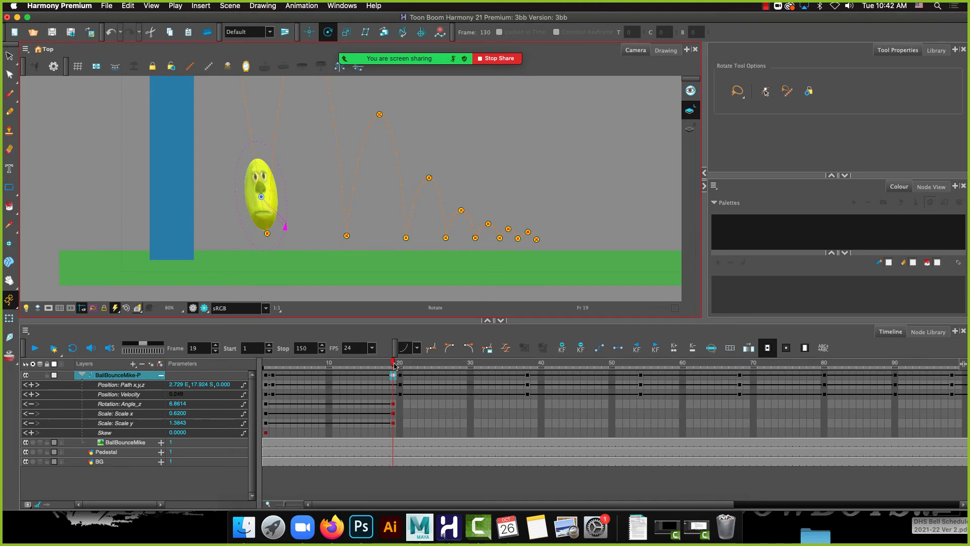
Reset Scale x and Scale y of the BallBounceMike-P peg to 1 at frame 20, the first ground contact
drag(395, 364, 401, 367)
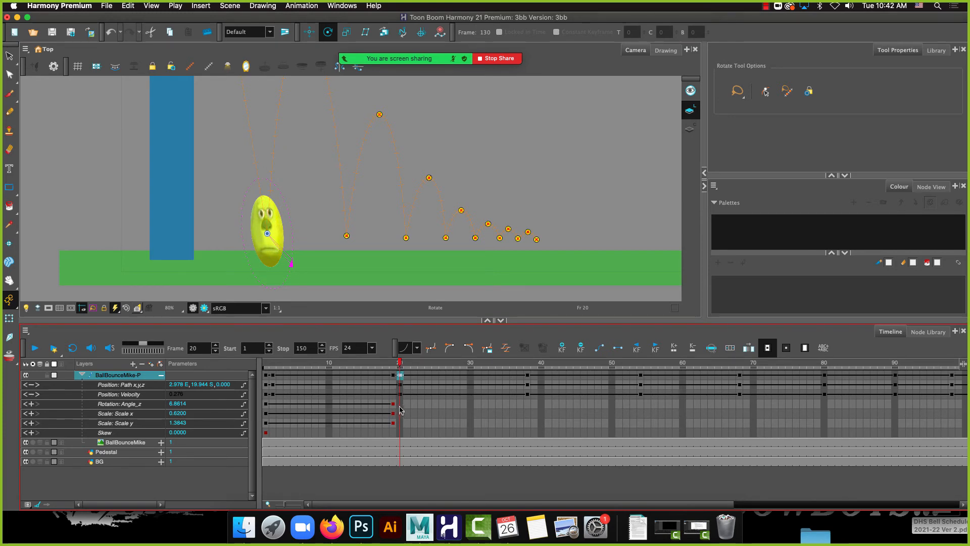
double_click(181, 414)
text(1)
key(Return)
double_click(179, 422)
text(1)
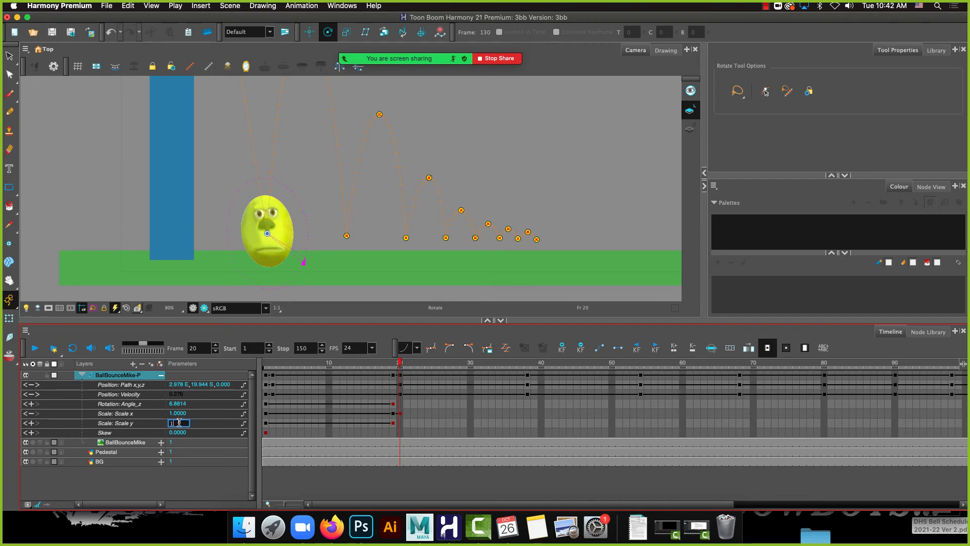
key(Return)
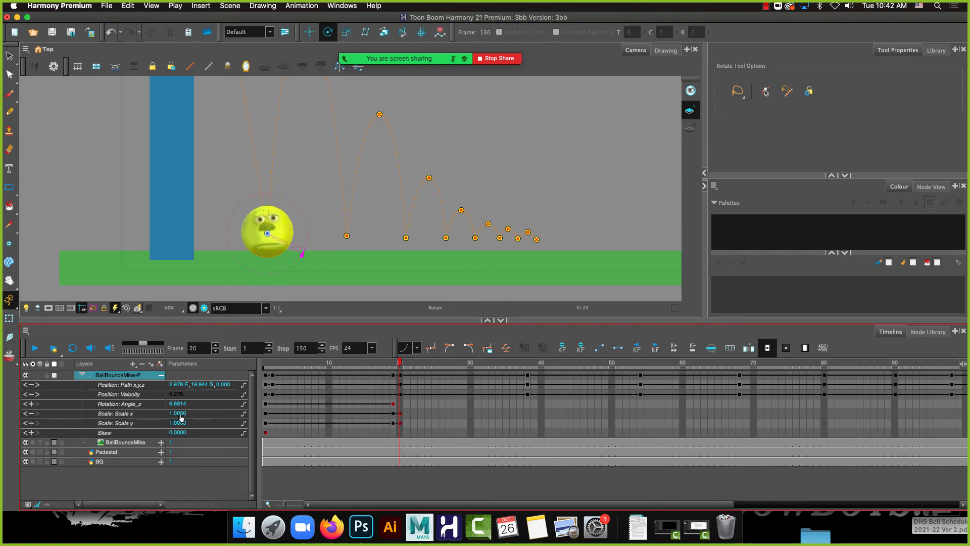
Squash the ball's peg at frame 20 by widening Scale x to about 1.36 and setting Scale y to 0.65
click(348, 33)
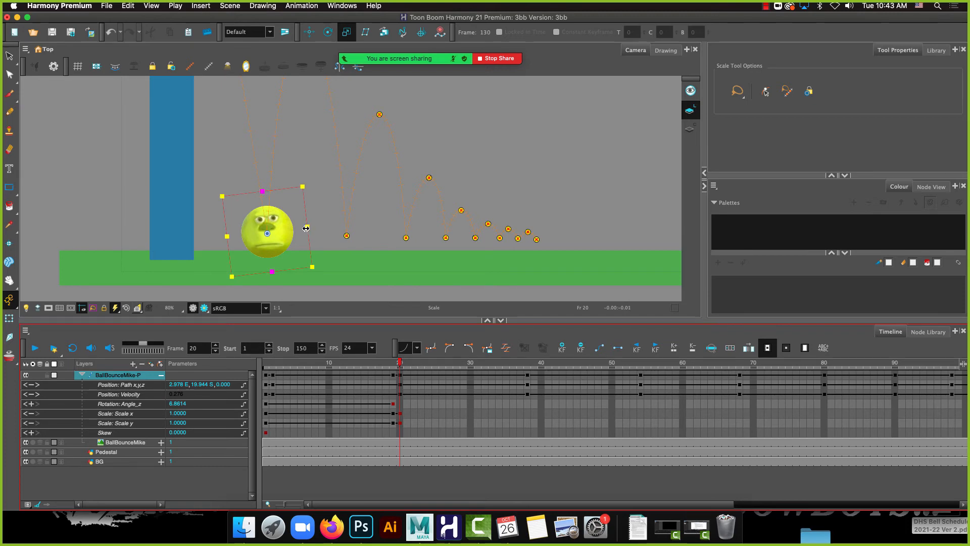
drag(306, 229, 321, 226)
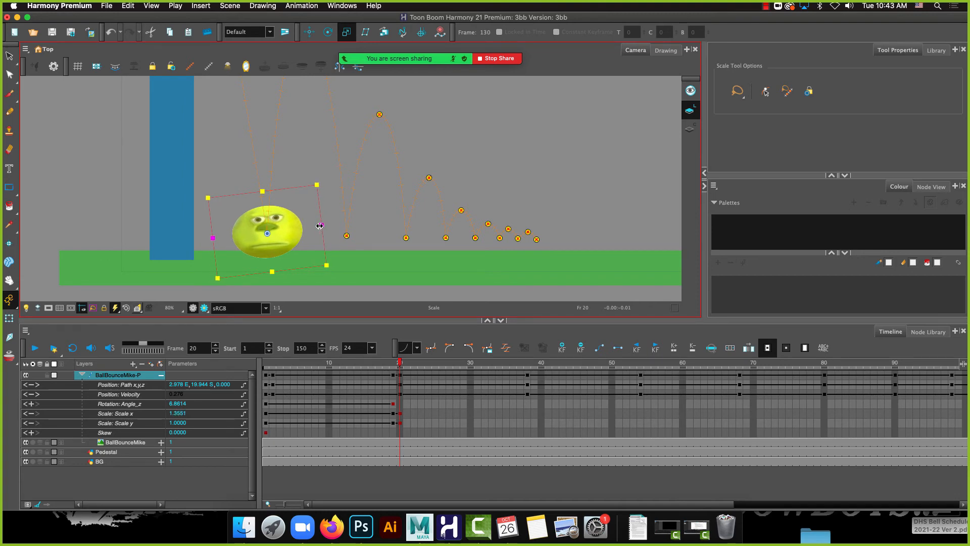
click(185, 424)
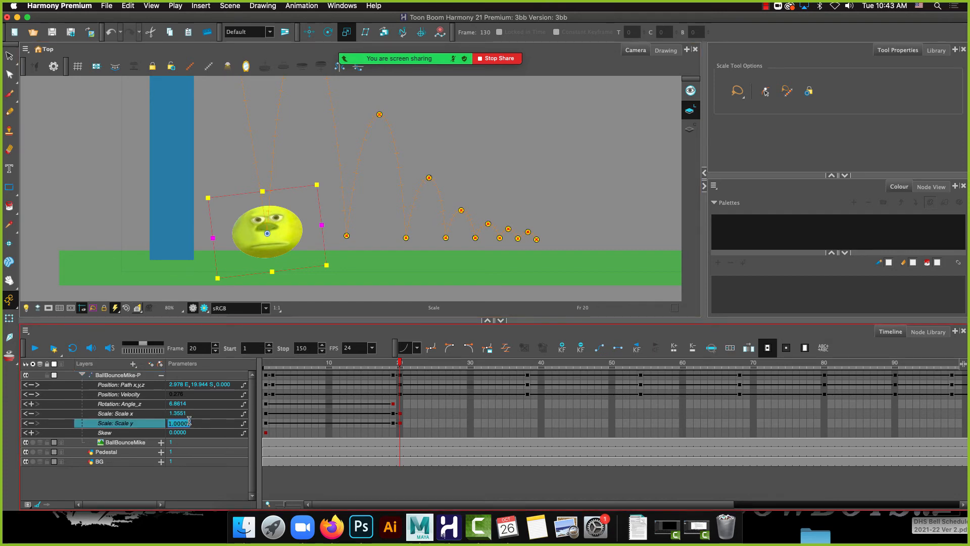
key(BackSpace)
text(.65)
key(Return)
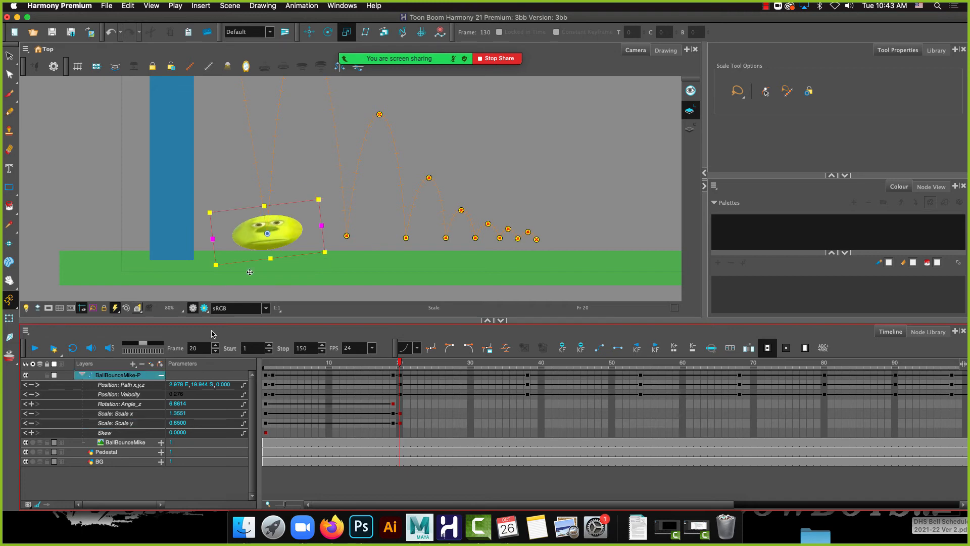
Lower the squashed ball at frame 20 onto the ground and compare its position with frame 21
click(310, 32)
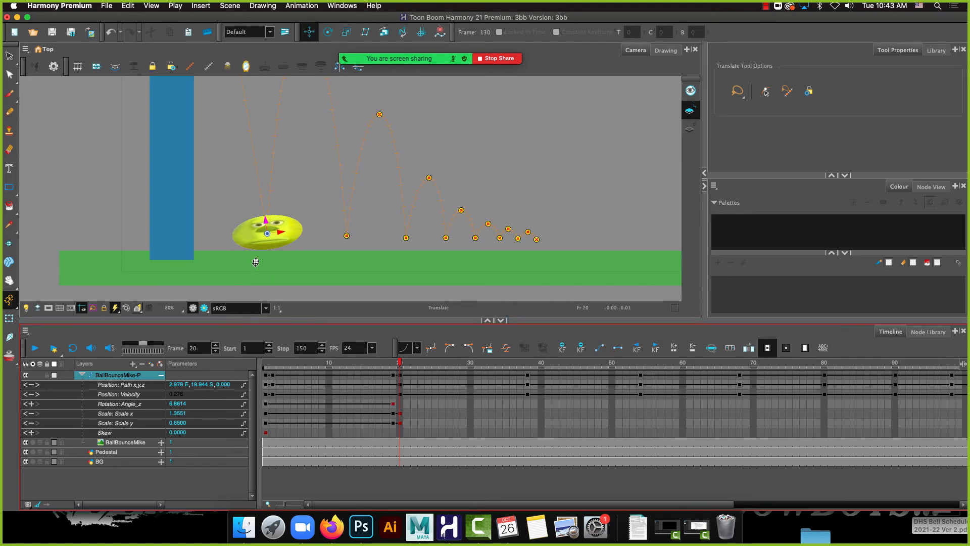
drag(266, 220, 269, 226)
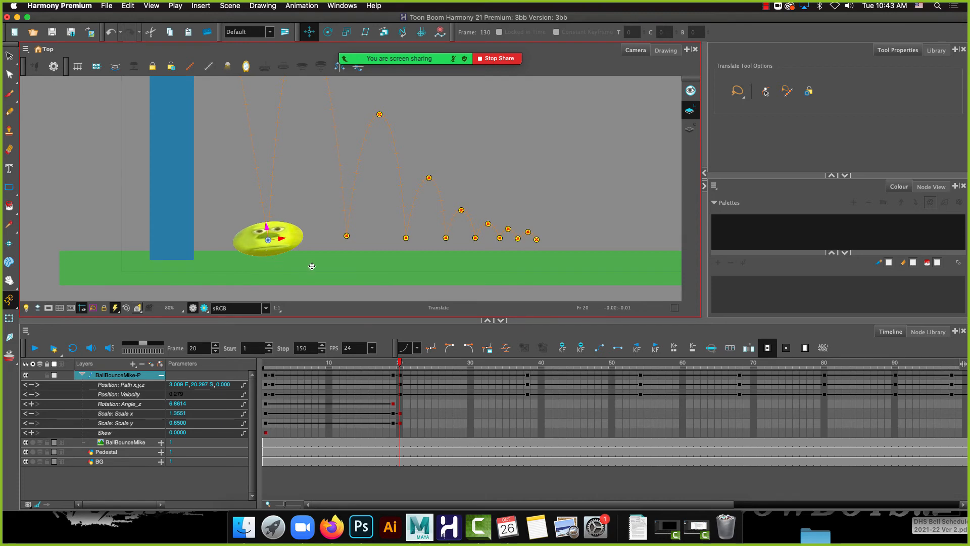
click(409, 365)
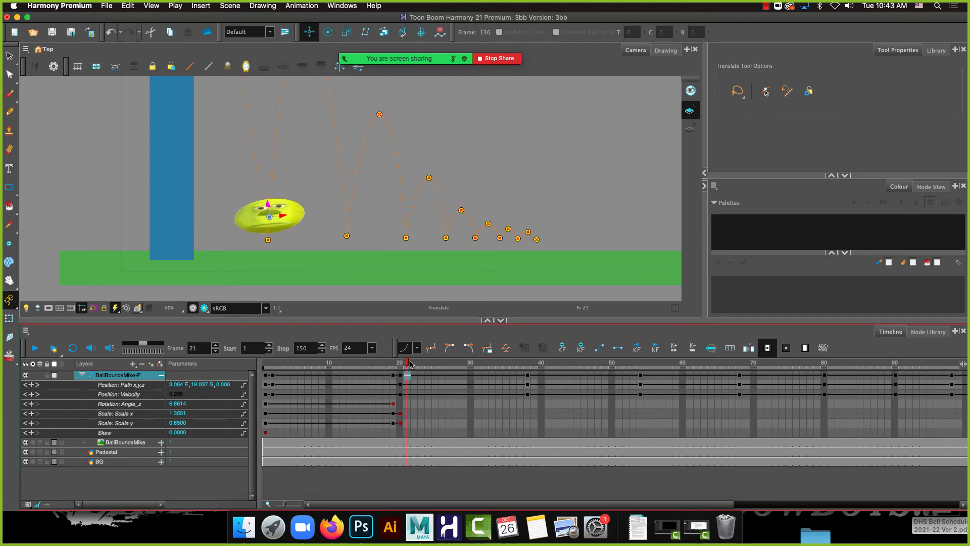
mouse_move(407, 362)
mouse_down()
mouse_move(393, 363)
mouse_move(407, 362)
mouse_move(400, 358)
mouse_up()
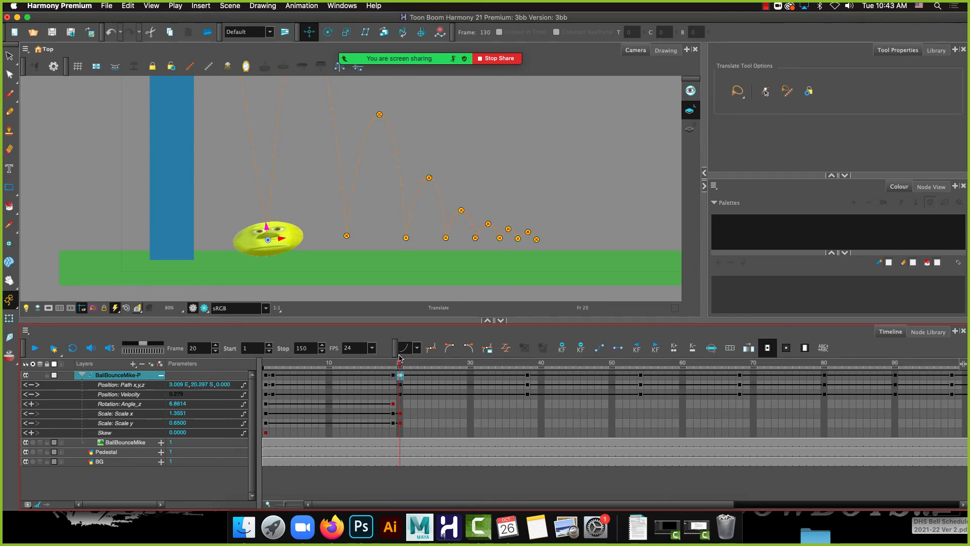
drag(400, 358, 404, 359)
Set Scale x and Scale y of the BallBounceMike-P peg to 1 at frame 22, just after the first contact
click(409, 364)
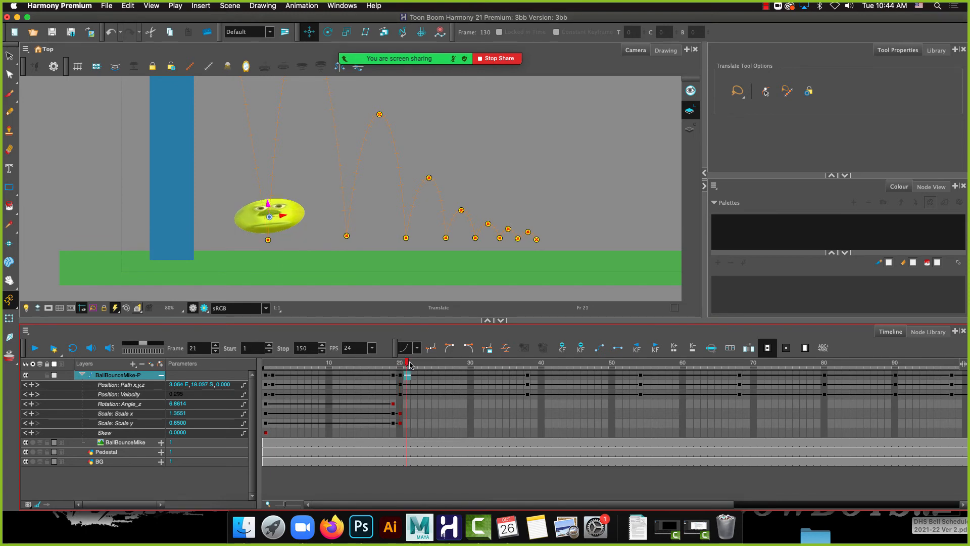
click(416, 363)
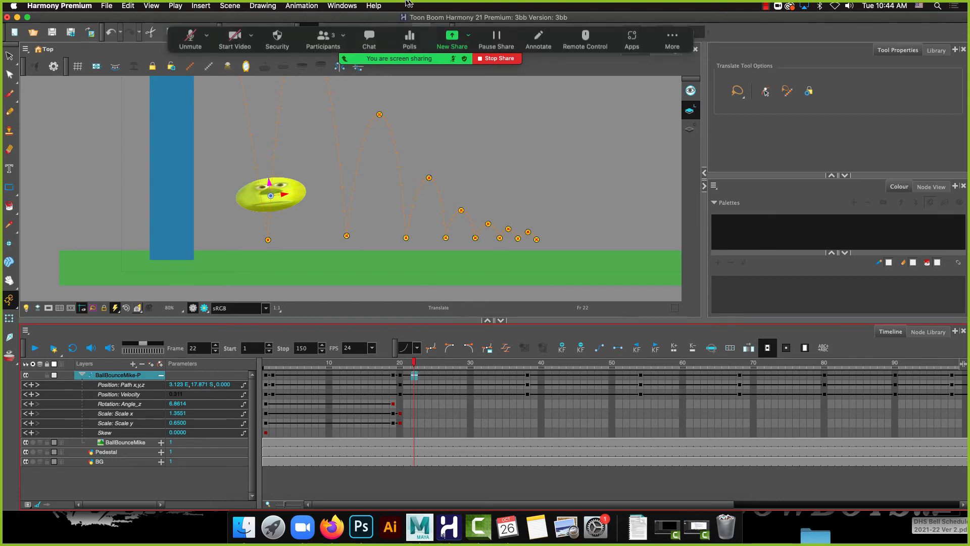
key(alt+3)
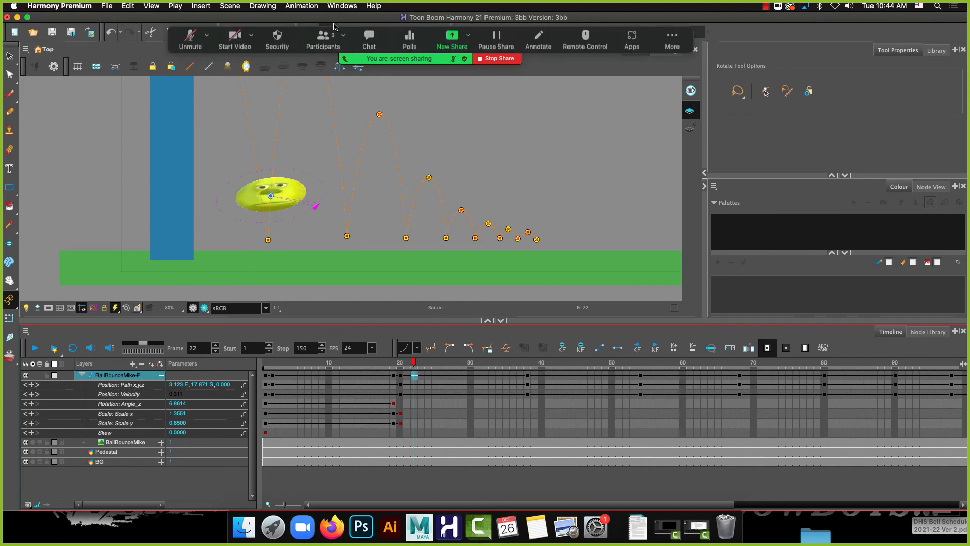
key(alt+5)
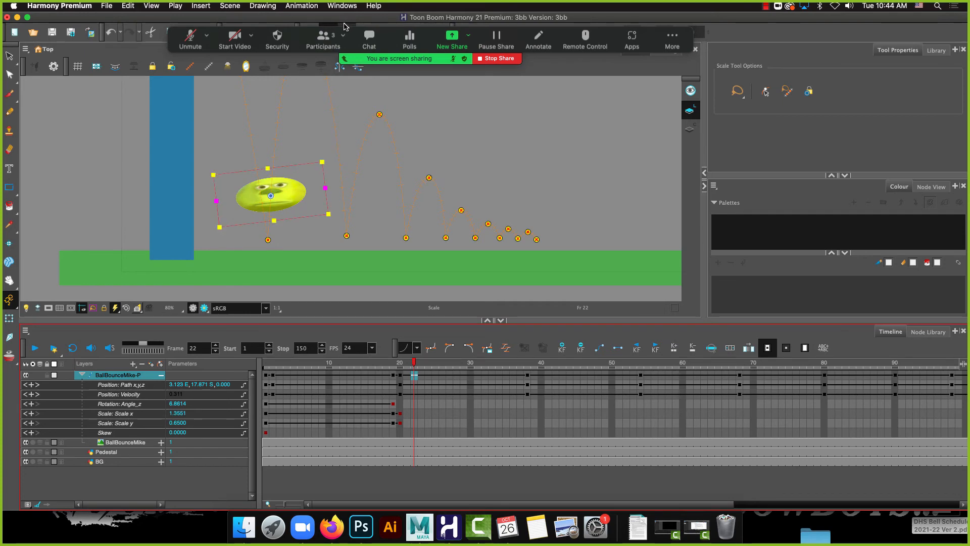
double_click(176, 413)
text(1)
key(Return)
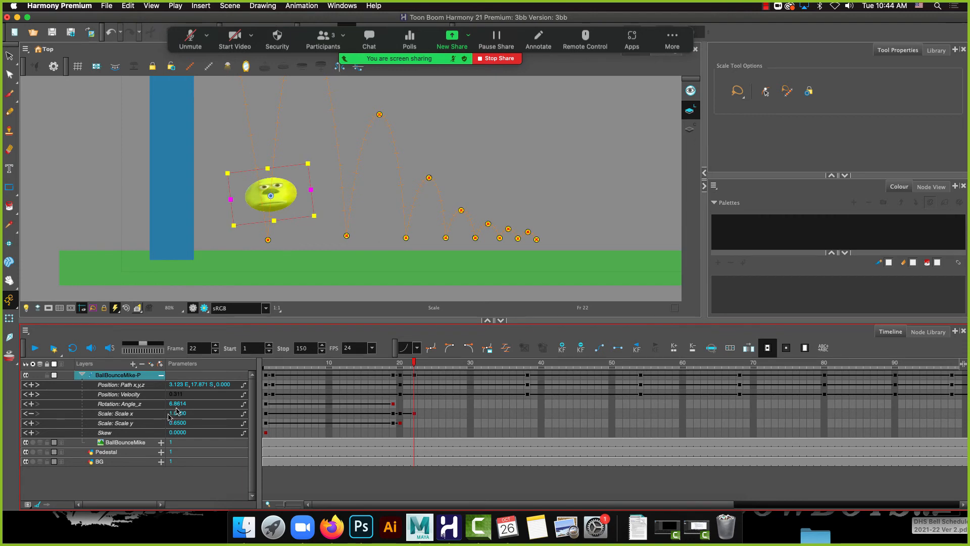
double_click(177, 423)
text(1)
key(Return)
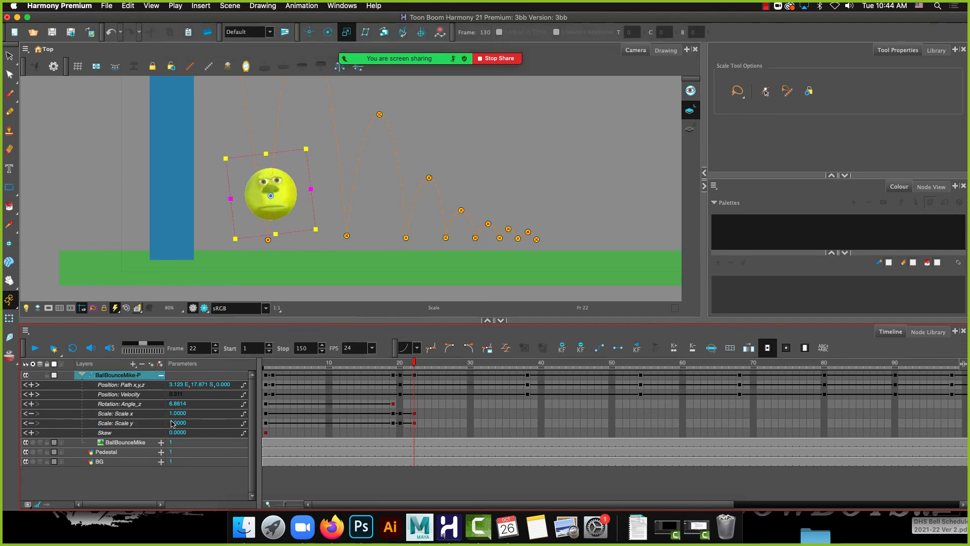
Stretch the ball's peg at frame 22 vertically to a Scale y of about 1.31 and set Scale x to 0.7
click(415, 414)
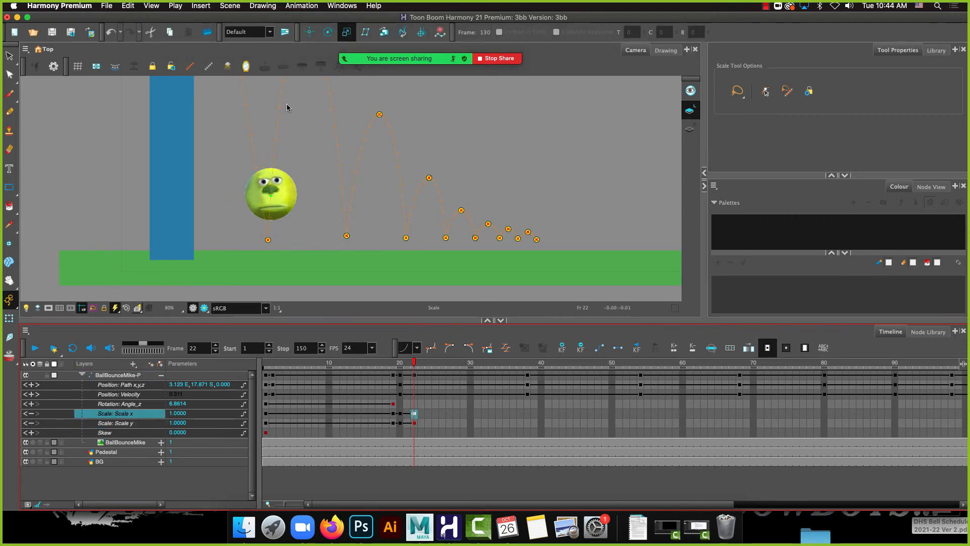
click(414, 375)
drag(266, 154, 266, 140)
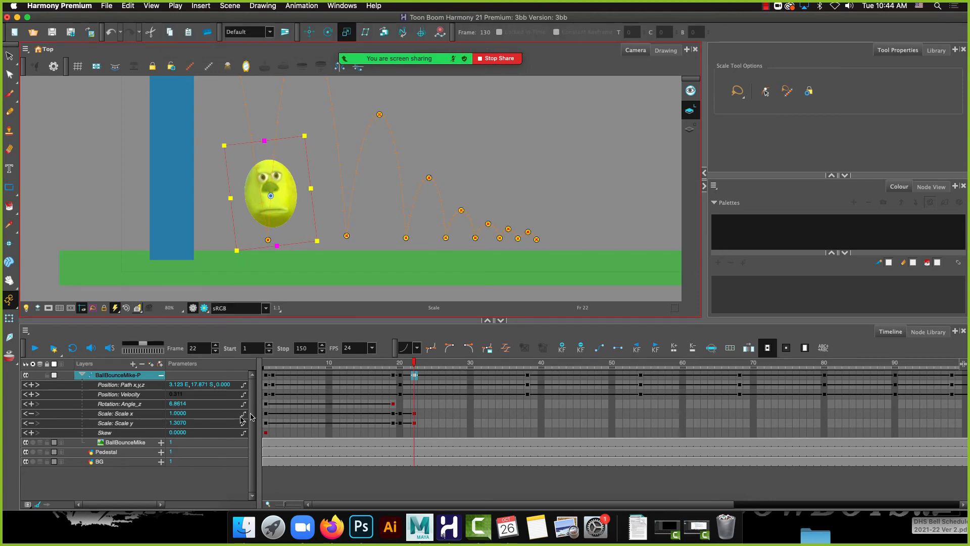
click(178, 417)
click(182, 413)
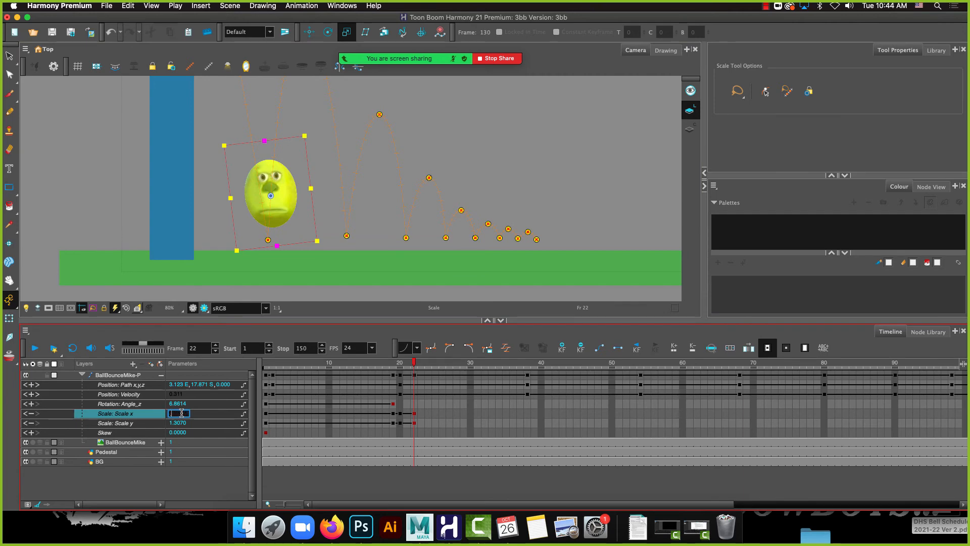
text(.7)
key(Return)
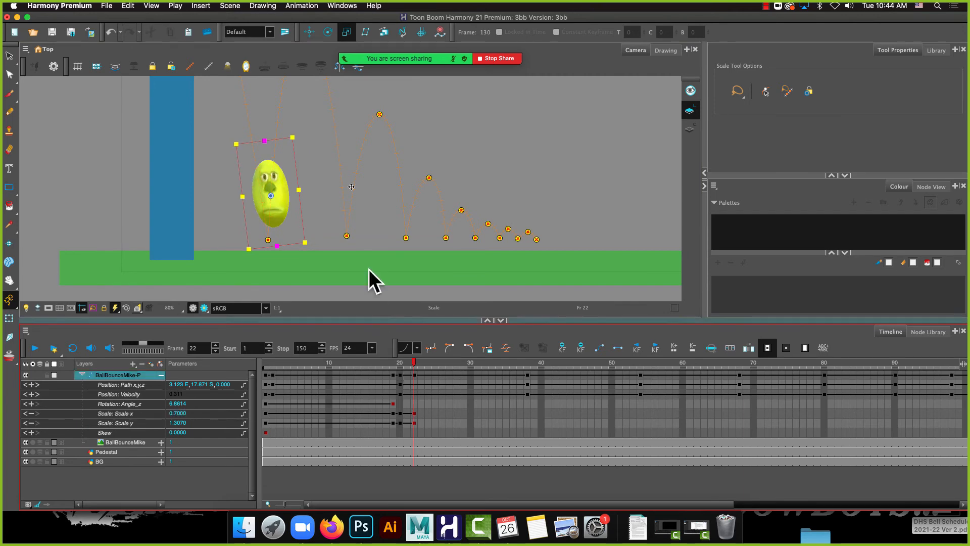
Rotate the ball's peg at frame 22 to an Angle_z of about -4.87 to follow the rising path
click(327, 32)
drag(298, 224, 281, 231)
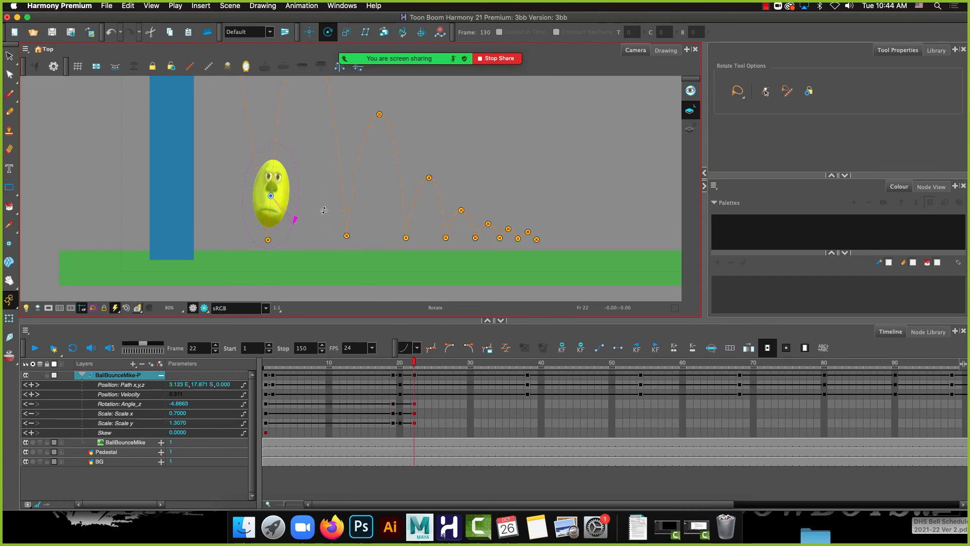
scroll(323, 208, down, 1)
drag(320, 163, 303, 192)
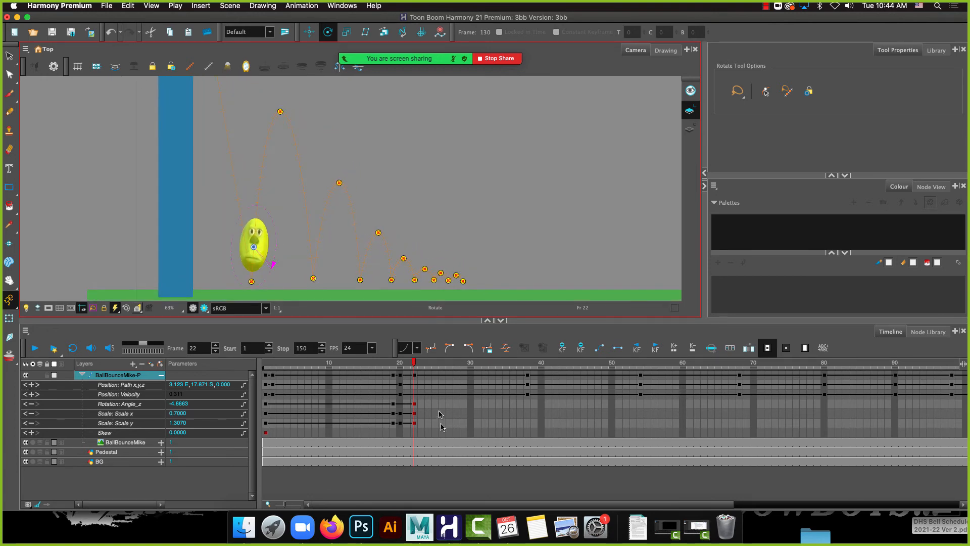
At frame 38, the peak of the first bounce, set the peg's Angle_z to 0 and Scale x and Scale y to 1
drag(414, 362, 530, 369)
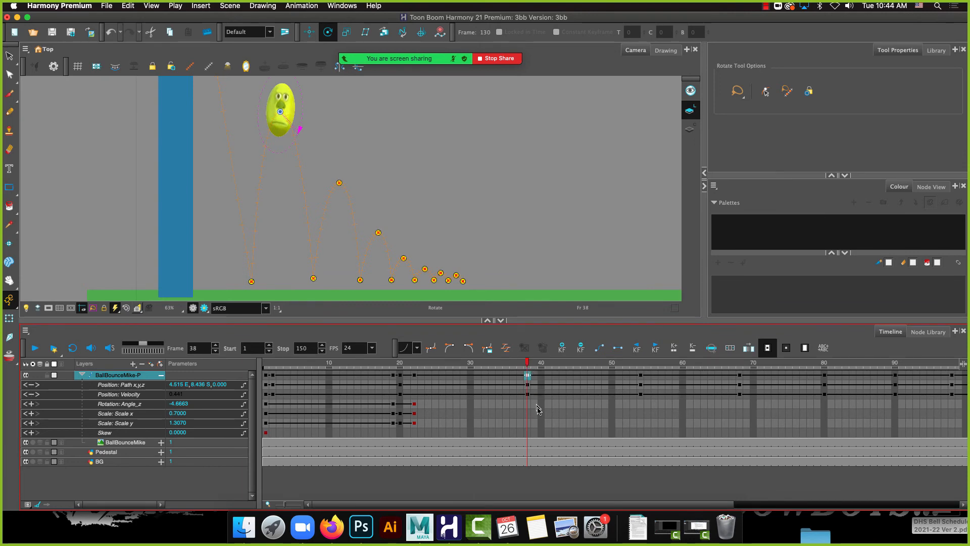
double_click(184, 405)
text(0)
key(Return)
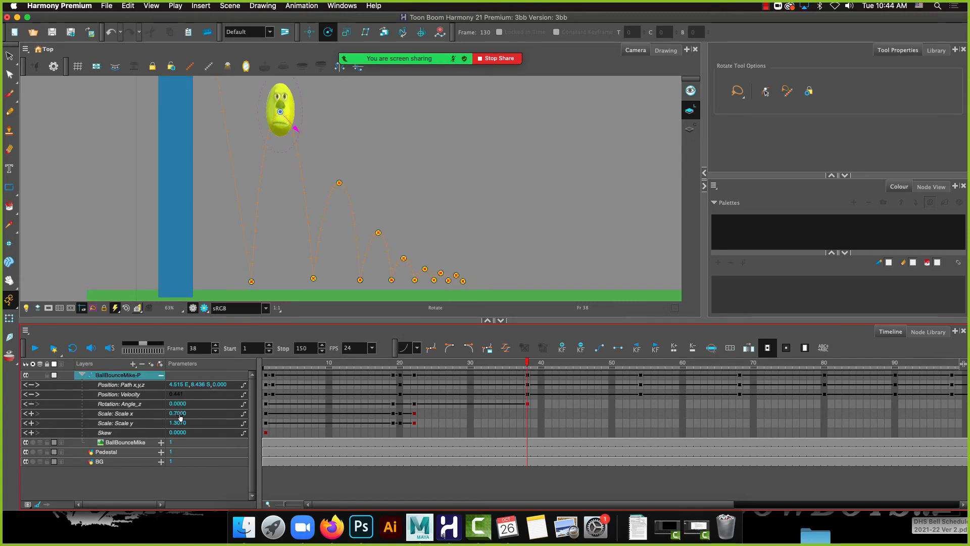
double_click(180, 415)
text(1)
key(Return)
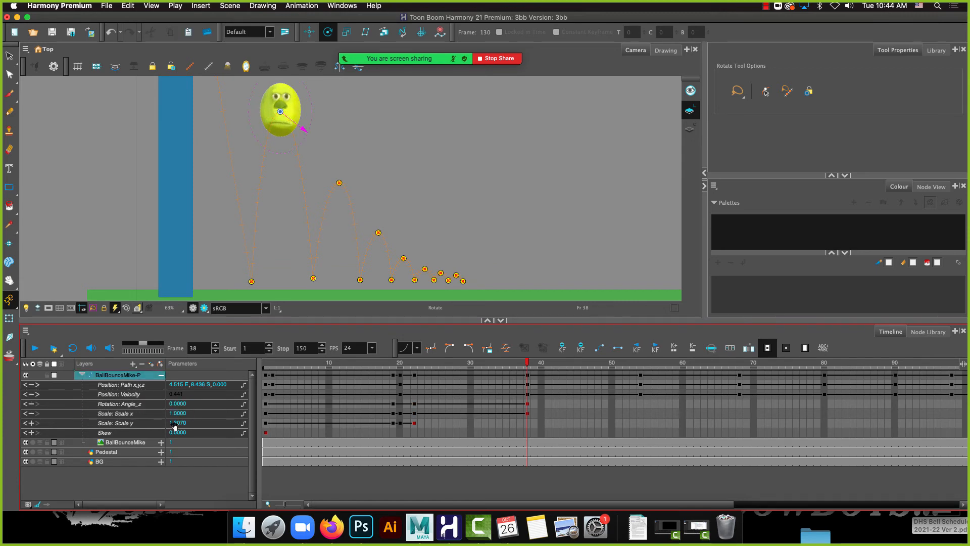
double_click(174, 424)
text(1)
key(Return)
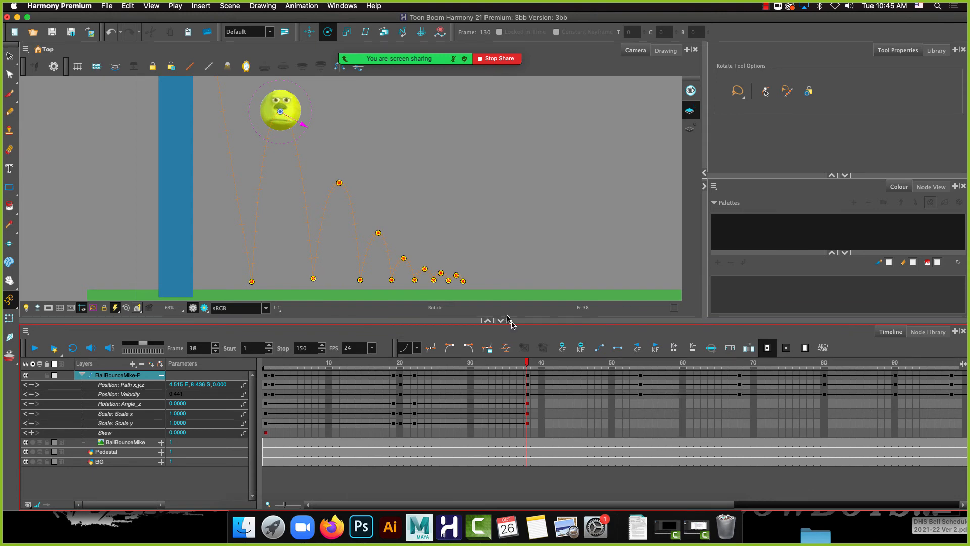
Play the animation from frame 1 to review the first bounce's squash and stretch, and return the playhead to frame 1
drag(527, 364, 265, 364)
scroll(263, 176, down, 1)
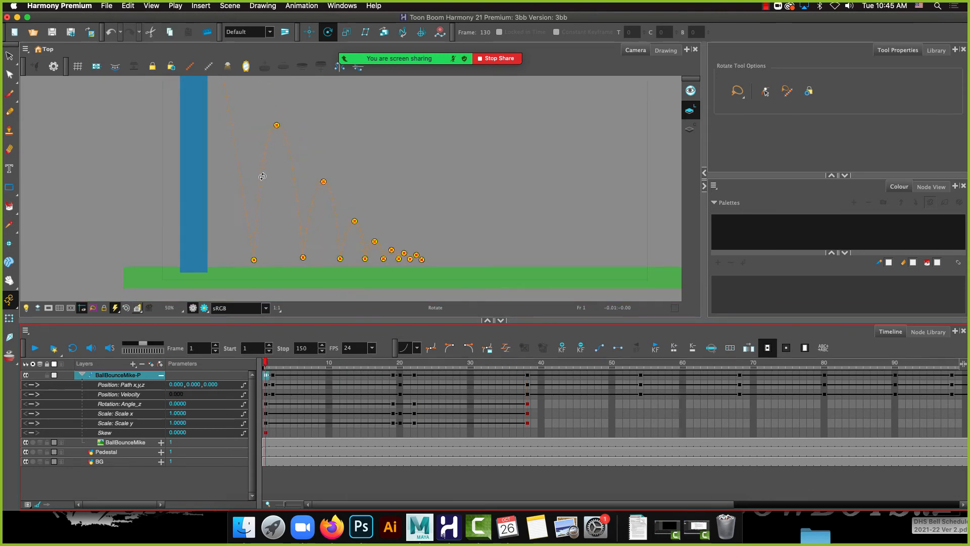
scroll(273, 206, down, 1)
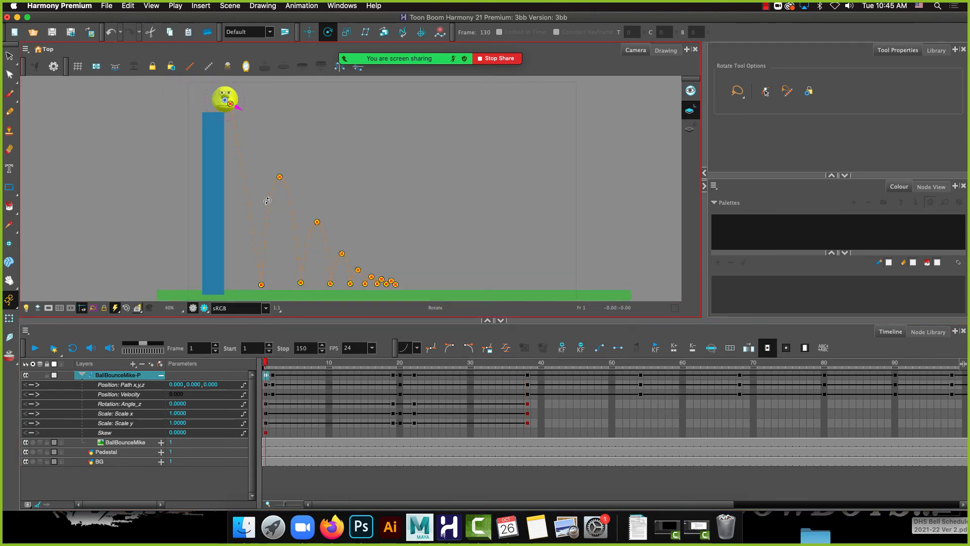
scroll(268, 201, down, 1)
click(35, 349)
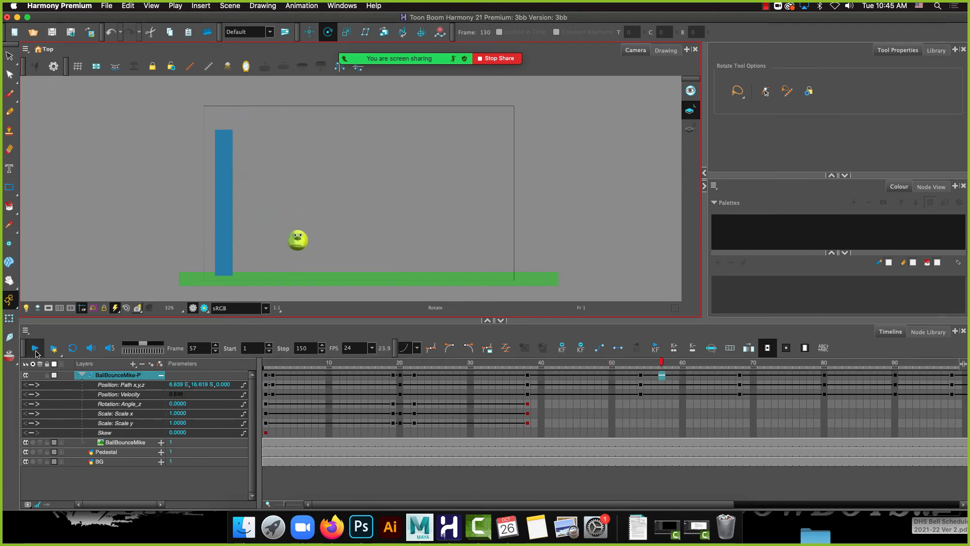
click(265, 363)
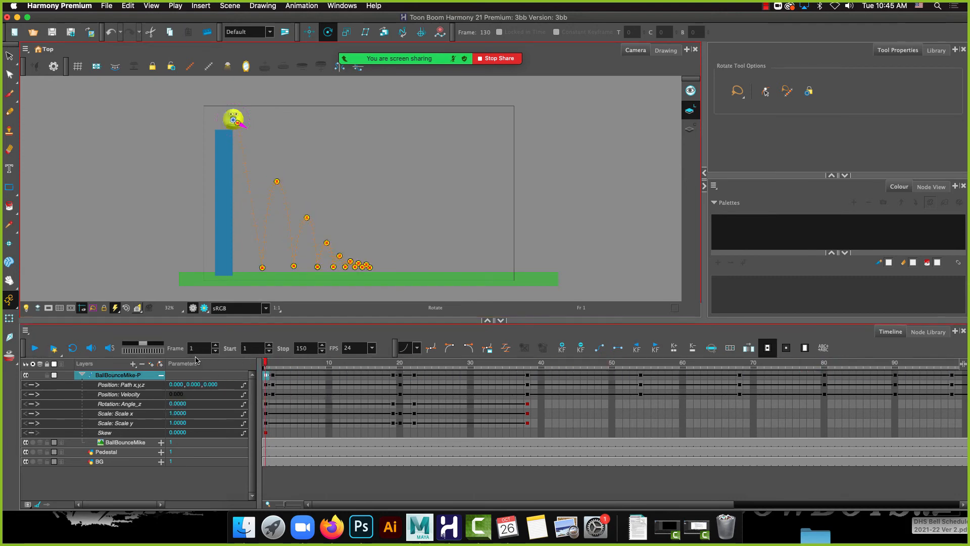
Play the bounce animation from frame 1 and stop playback after the first bounce
click(37, 351)
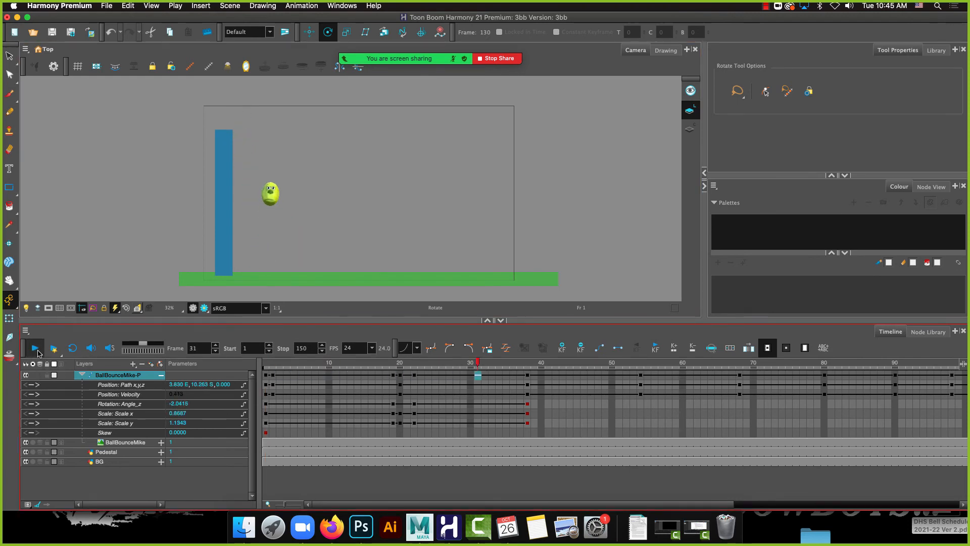
click(37, 349)
At frame 53, before the second ground contact, stretch the peg to Scale y about 1.28, Scale x 0.75, and tilt it to Angle_z about 5.7
click(528, 372)
drag(529, 371, 637, 377)
scroll(308, 269, up, 5)
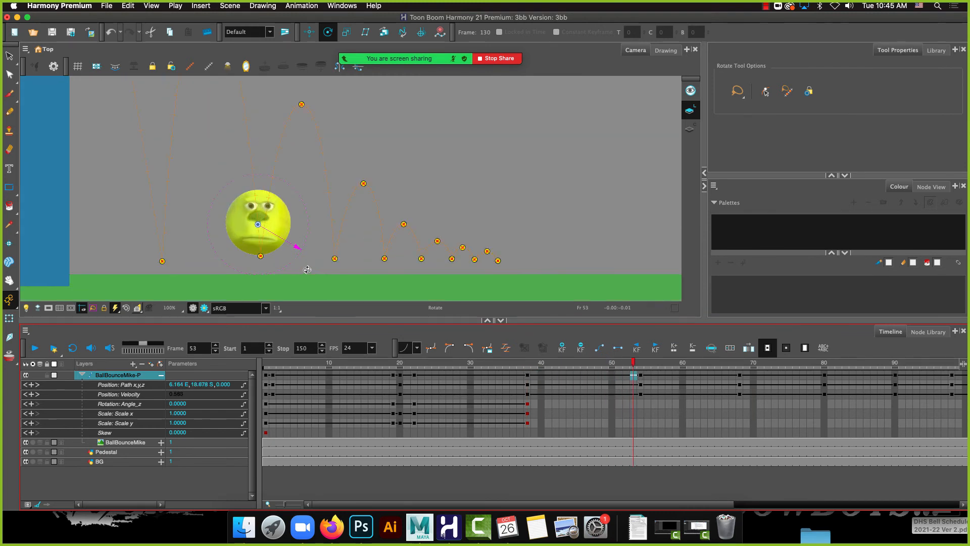
click(346, 32)
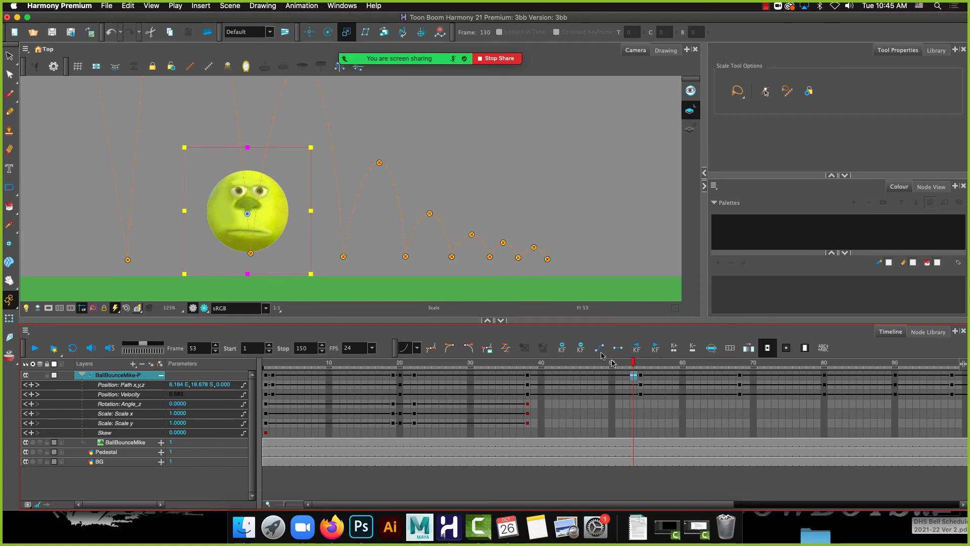
drag(247, 146, 248, 128)
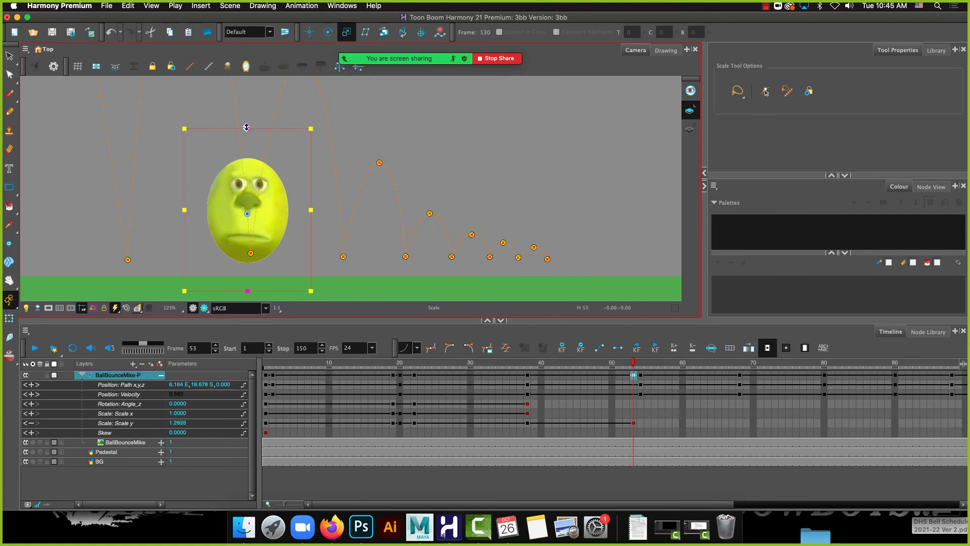
click(175, 415)
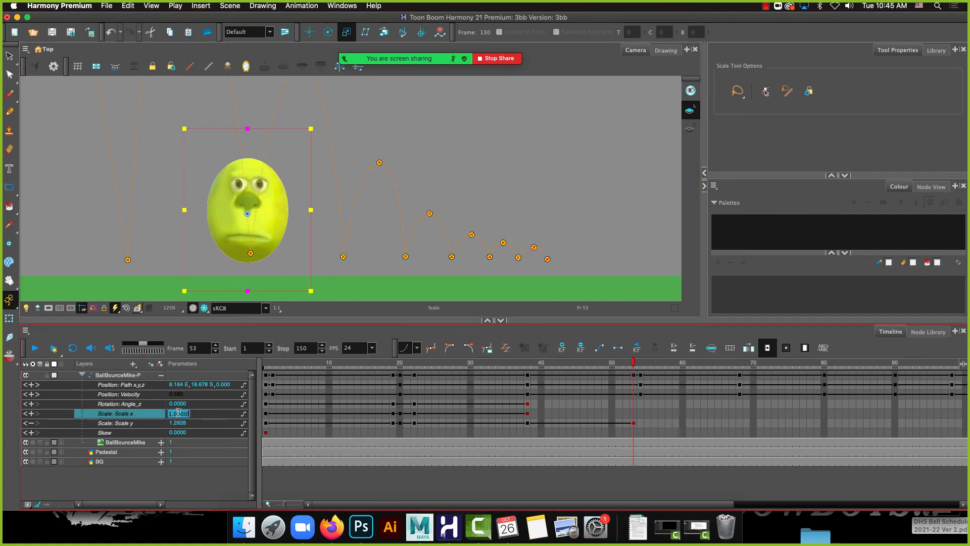
key(BackSpace)
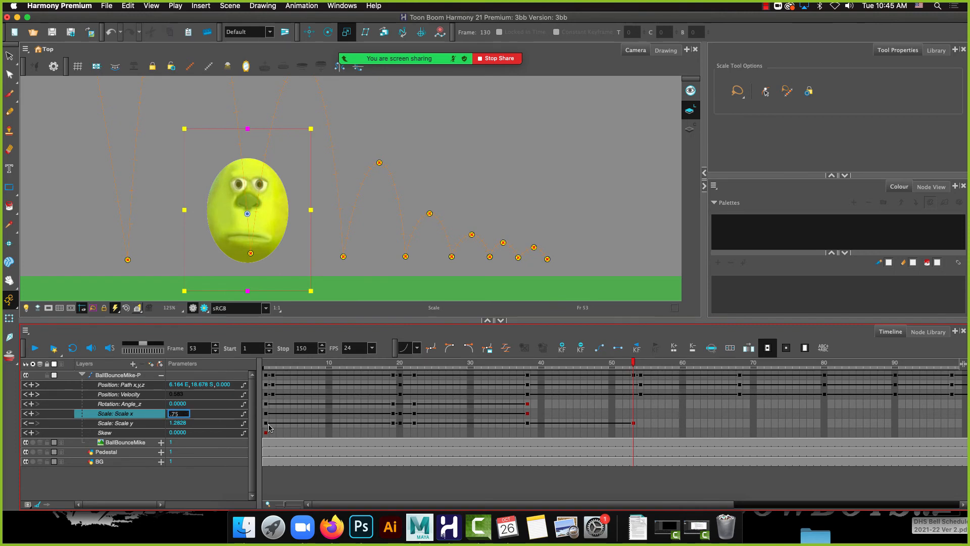
text(.75)
key(Return)
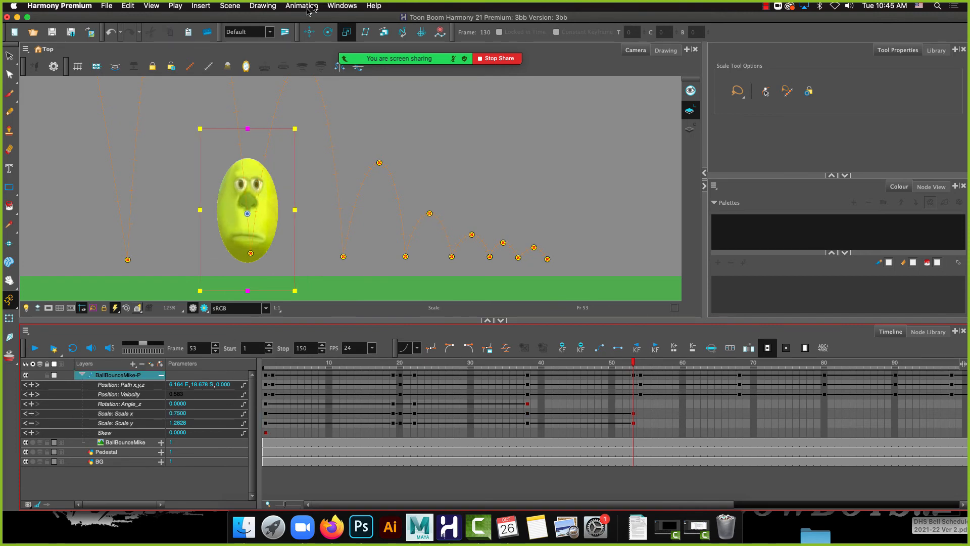
click(327, 32)
drag(282, 247, 295, 249)
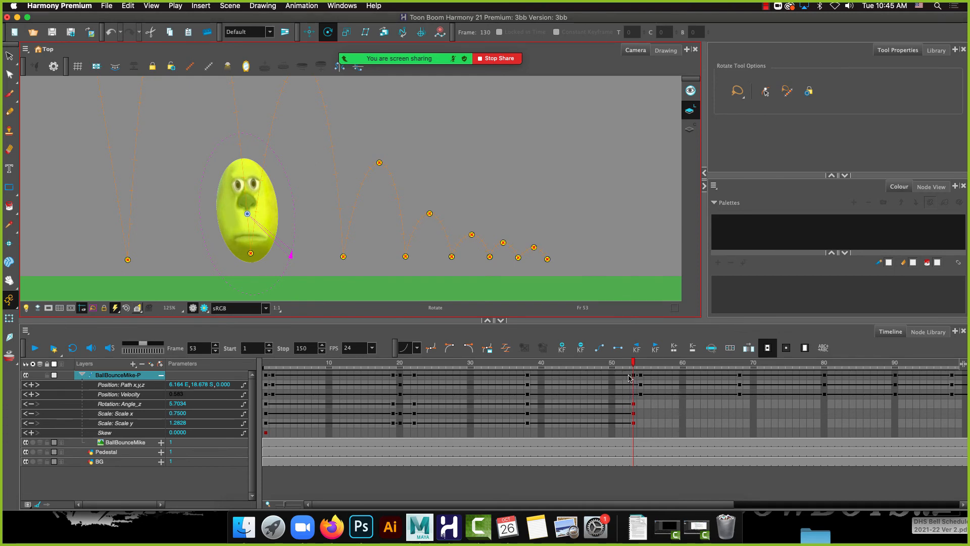
At frame 54, the second ground contact, set the peg's Scale x to 1.25
drag(635, 366, 642, 365)
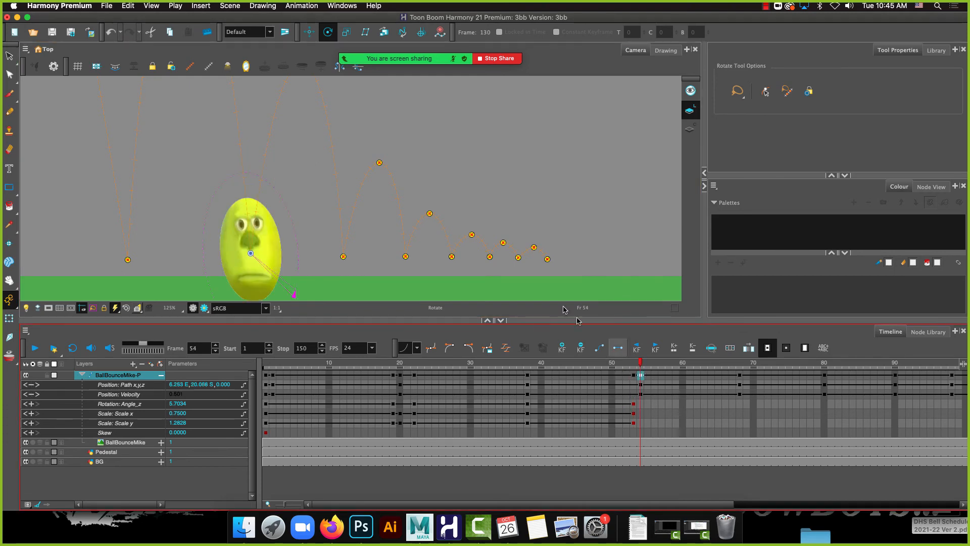
mouse_move(349, 28)
key(alt+4)
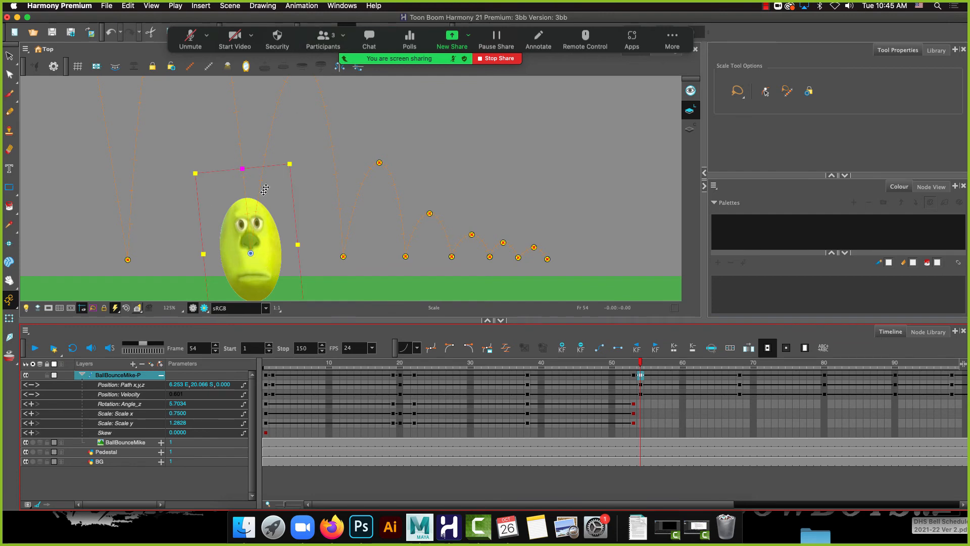
click(178, 415)
click(178, 414)
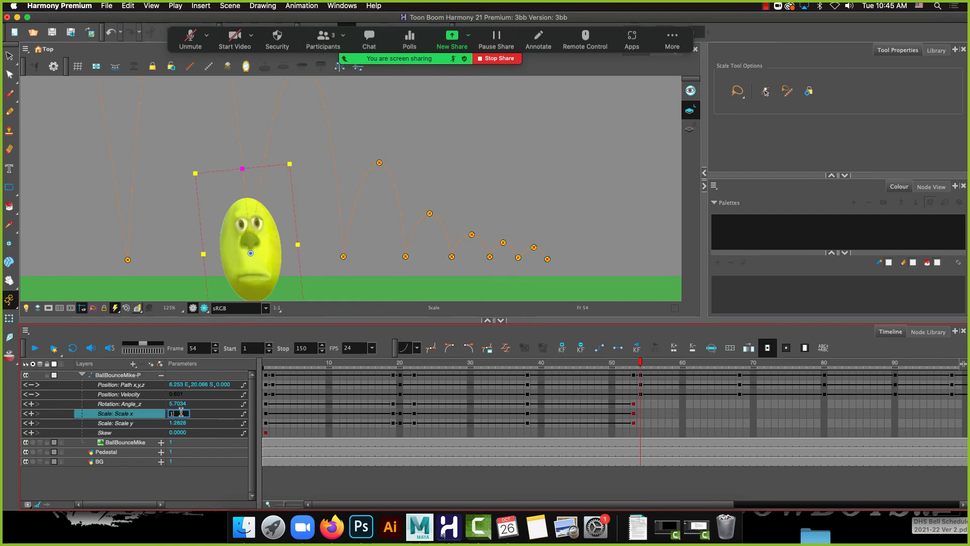
text(1)
key(Return)
double_click(178, 413)
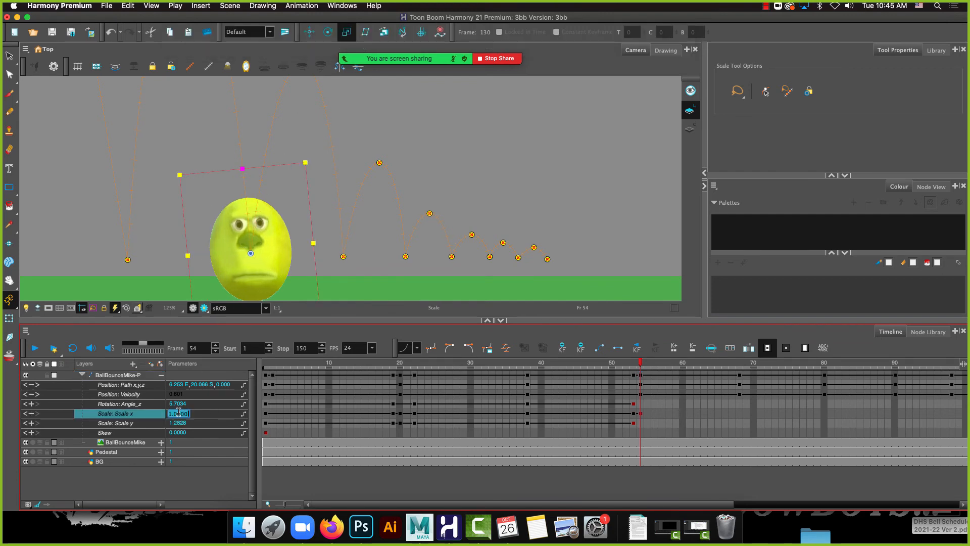
text(1.25)
key(Return)
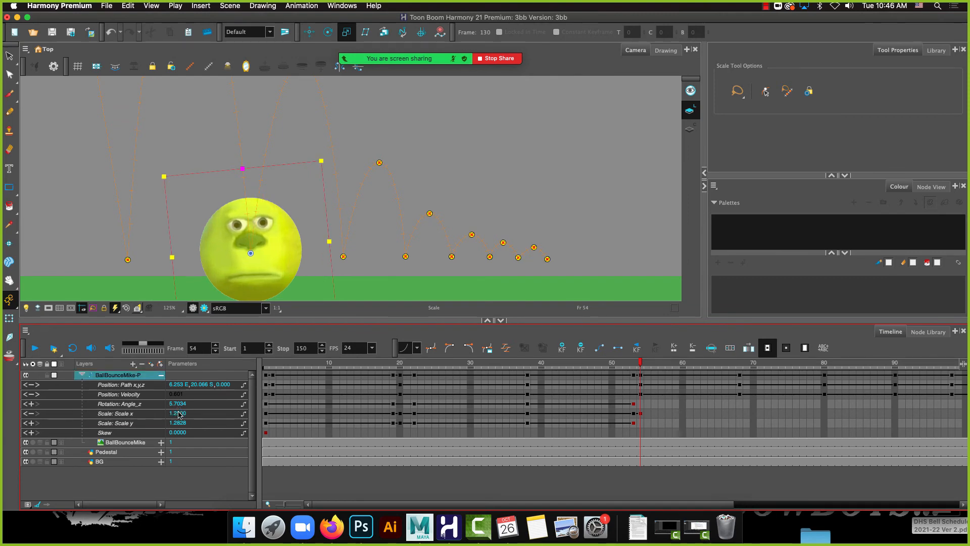
Squash the peg at frame 54 to a Scale y of 0.75 and lower the ball slightly onto the ground
click(178, 422)
text(0.75)
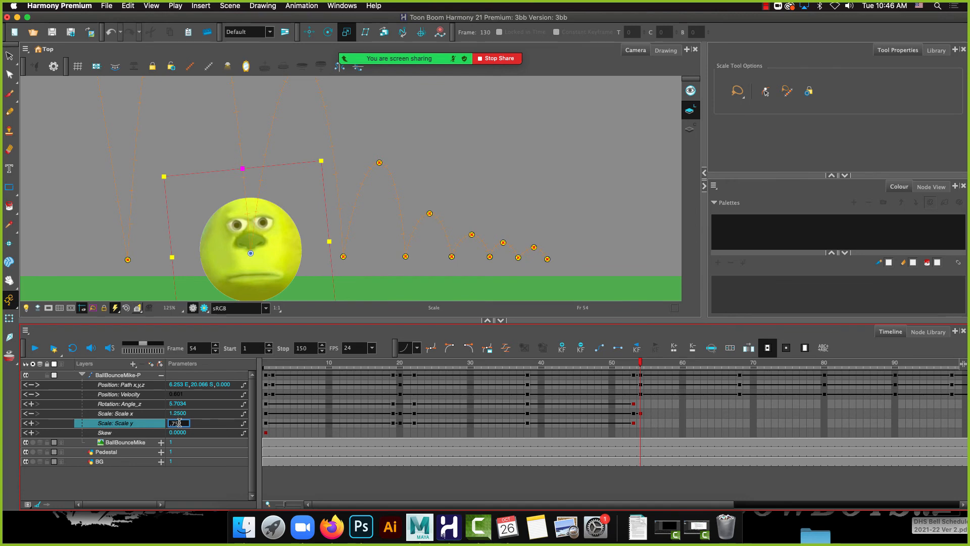
key(Return)
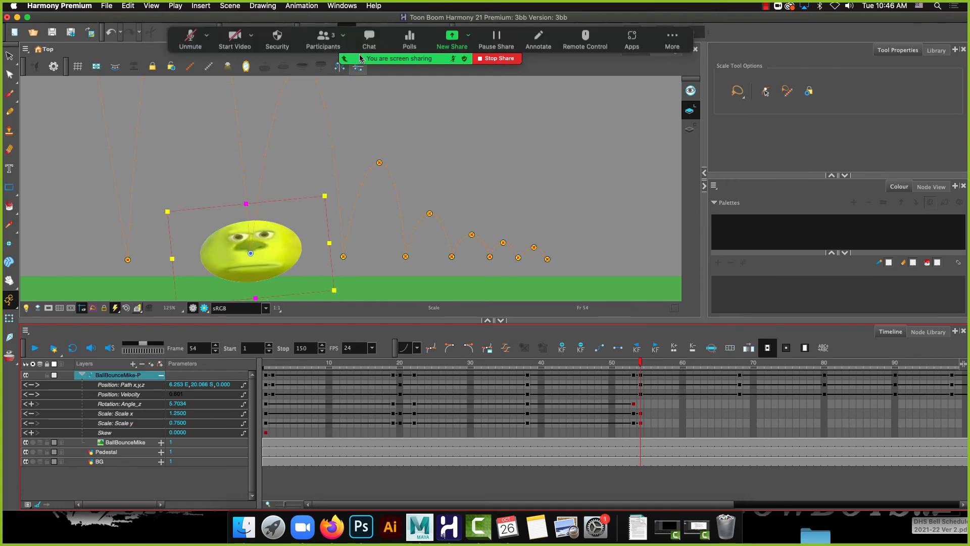
key(alt+2)
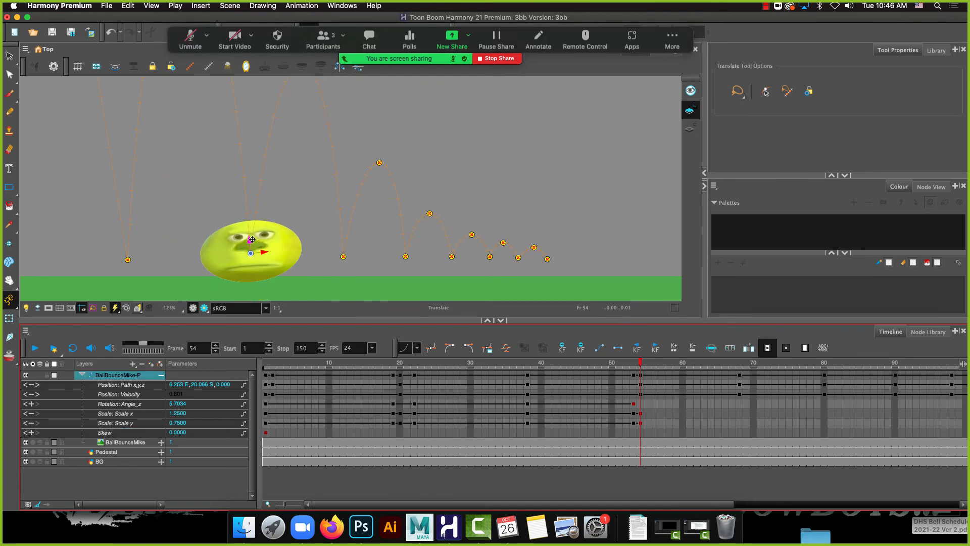
drag(250, 239, 253, 243)
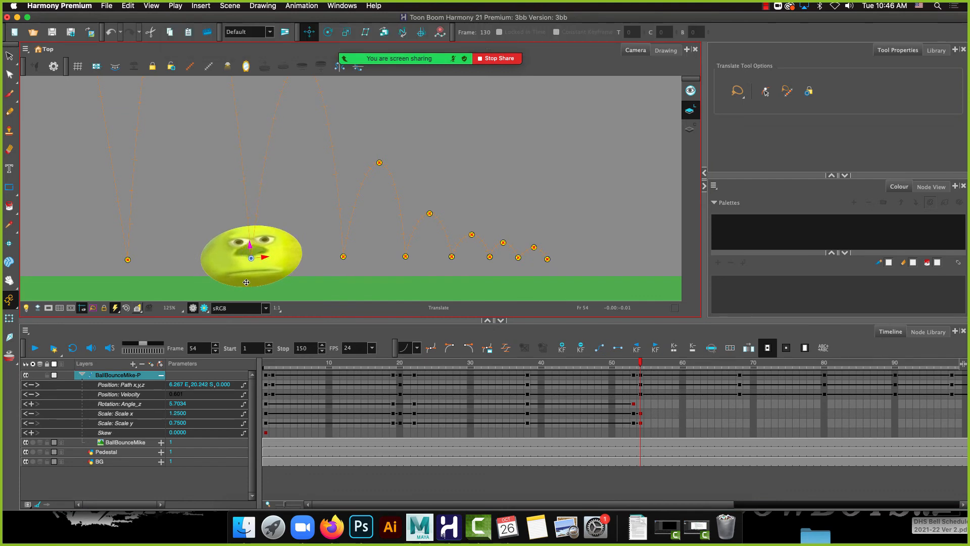
At frame 56, just after the second ground contact, set the peg's Scale x and Scale y to 1
drag(640, 362, 656, 363)
mouse_move(363, 43)
key(alt+4)
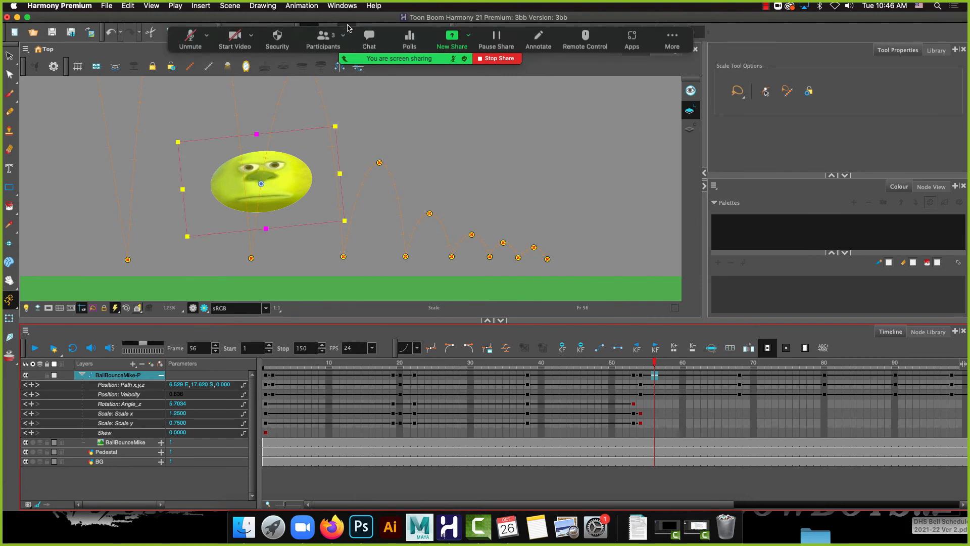
click(178, 414)
text(1)
key(Return)
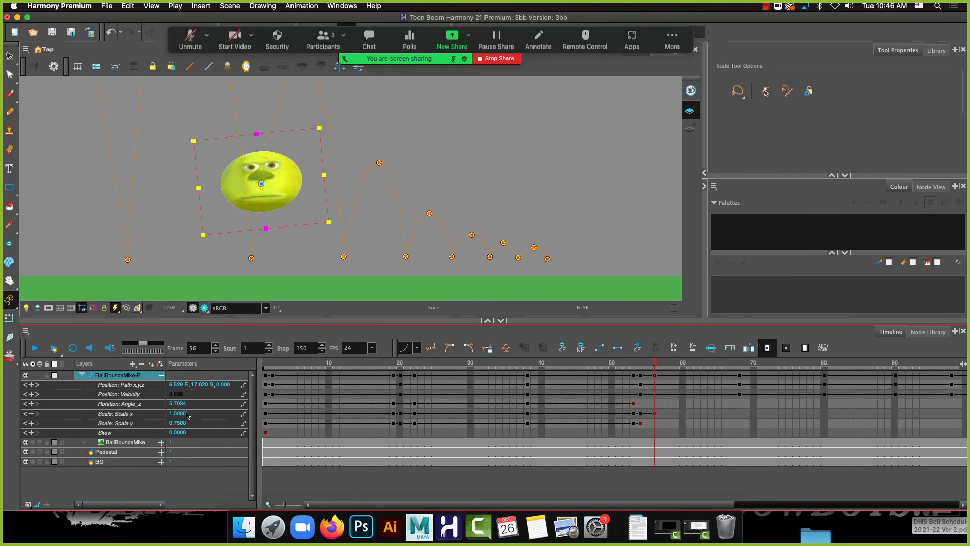
click(177, 423)
text(1)
key(Return)
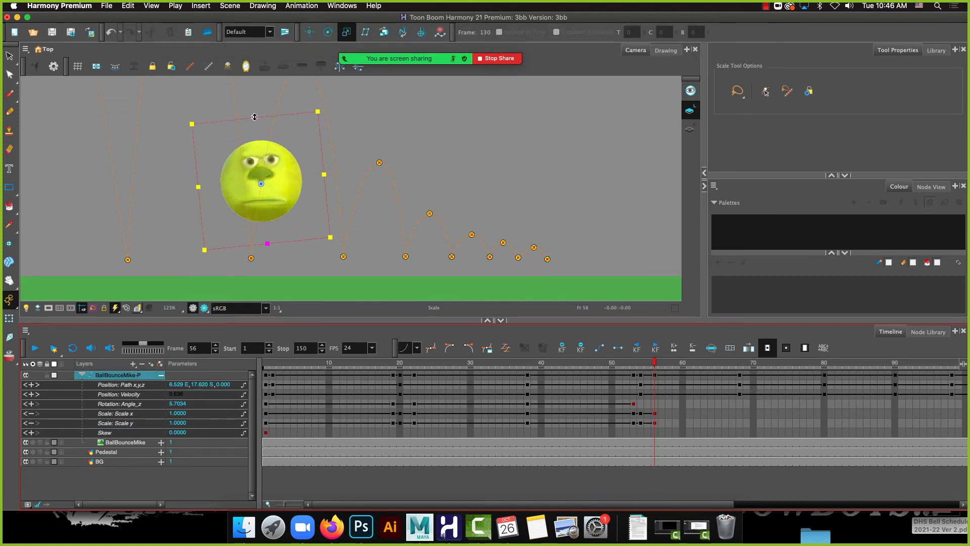
Stretch the peg at frame 56 to Scale y about 1.21 and Scale x 0.8, and rotate it to Angle_z about -6.6 along the rising path
drag(255, 120, 253, 103)
key(super+z)
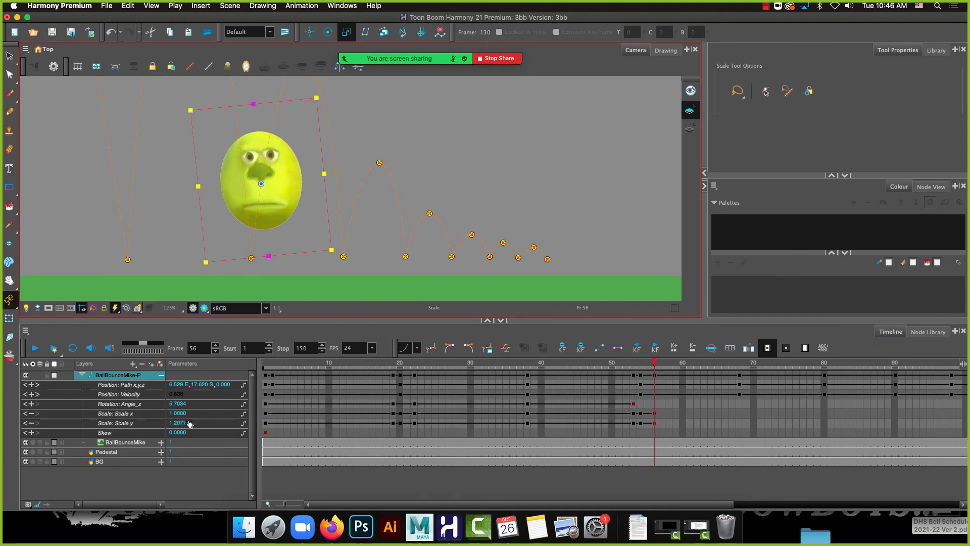
double_click(181, 415)
text(.8)
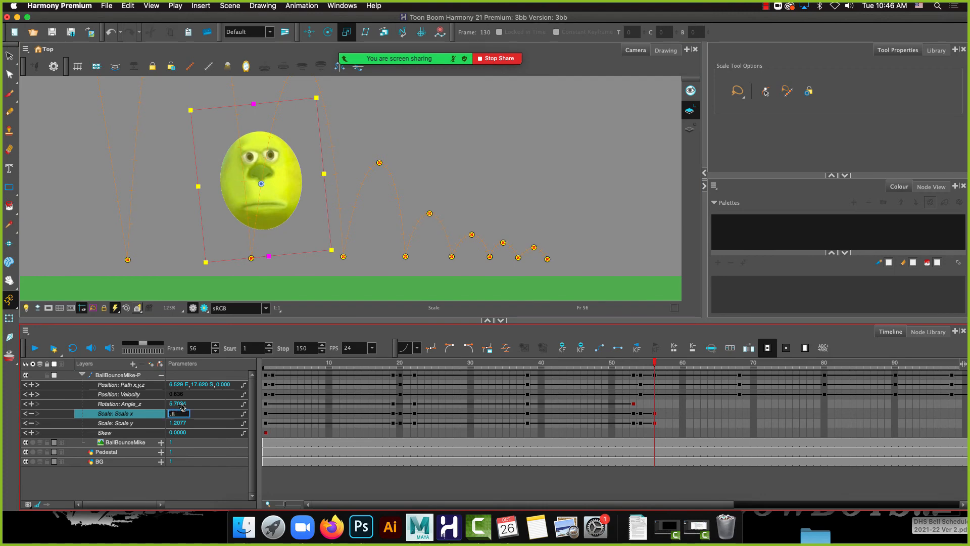
key(Return)
key(alt+3)
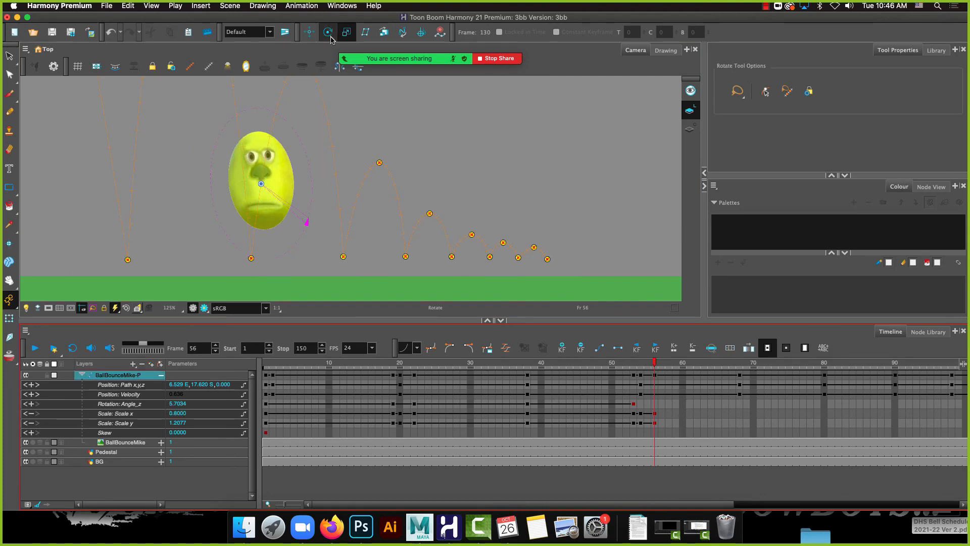
click(314, 228)
At frame 68, the peak of the second bounce, set the peg's Angle_z to 0 and Scale x and Scale y to 1
drag(655, 366, 737, 373)
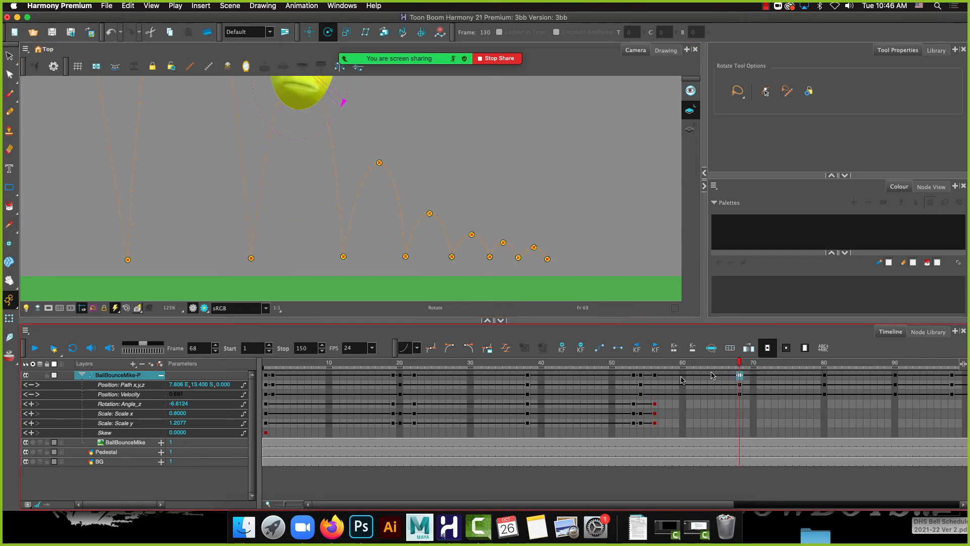
click(179, 406)
text(0)
key(Return)
click(180, 415)
text(1)
key(Return)
click(181, 423)
text(1)
key(Return)
At frame 79, before the third ground contact, stretch the peg to Scale y 1.15, Scale x 0.85, and tilt it to Angle_z about 5.07
drag(436, 131, 358, 166)
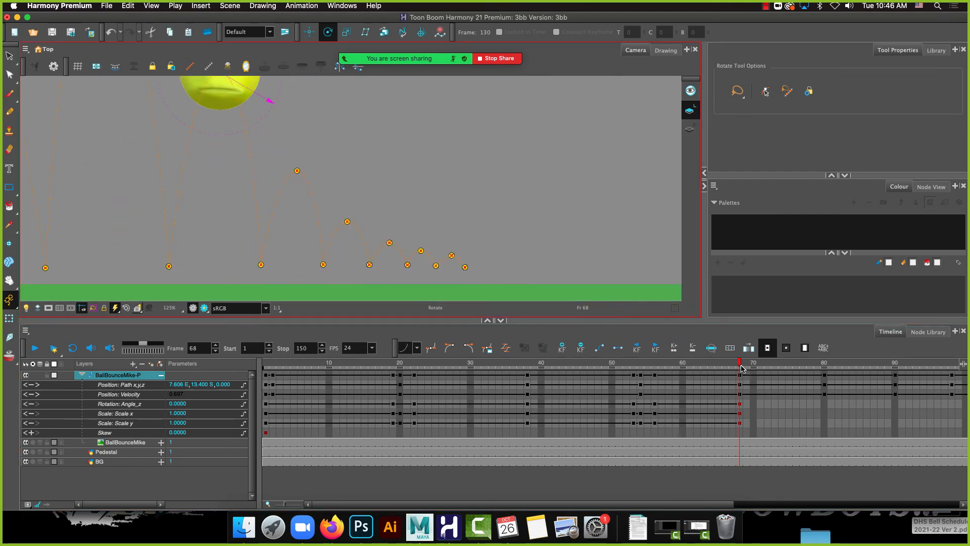
click(818, 376)
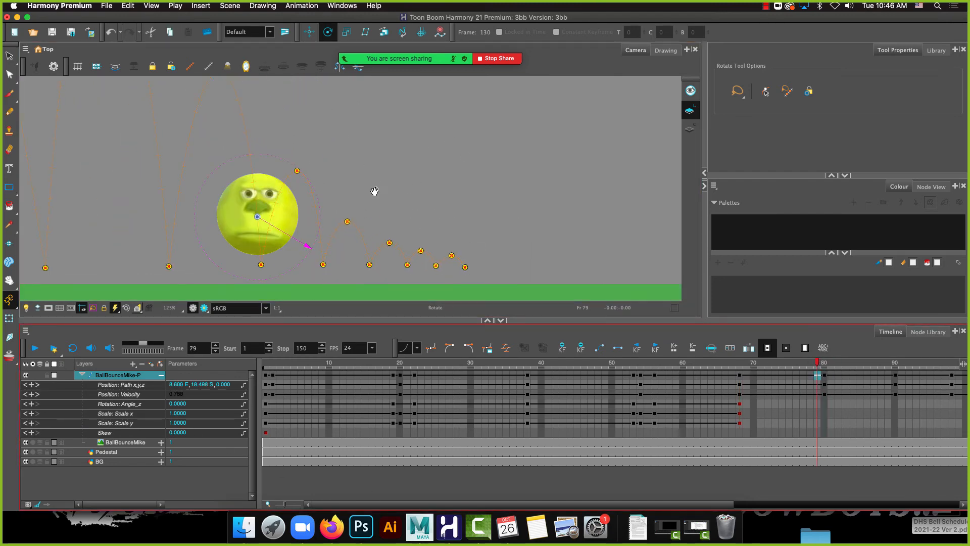
drag(370, 218, 343, 175)
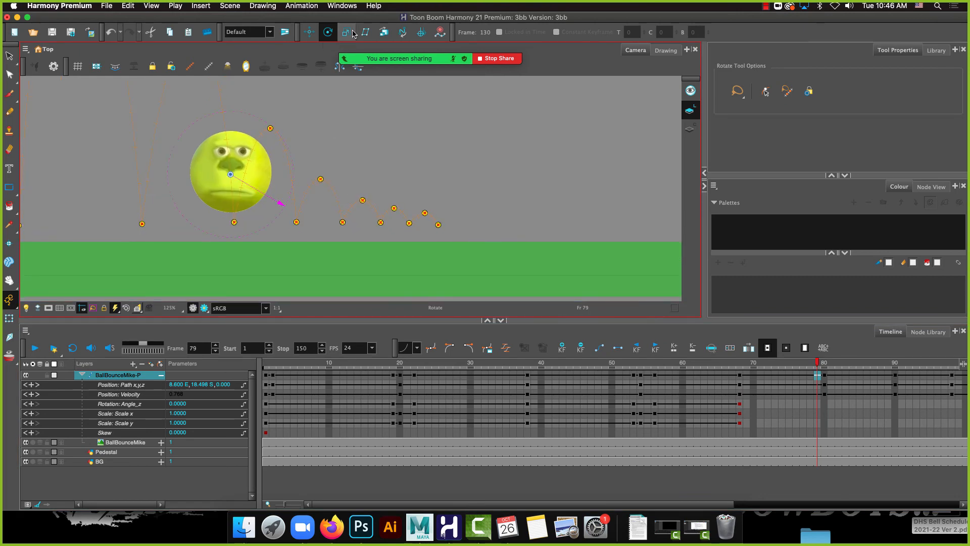
click(352, 33)
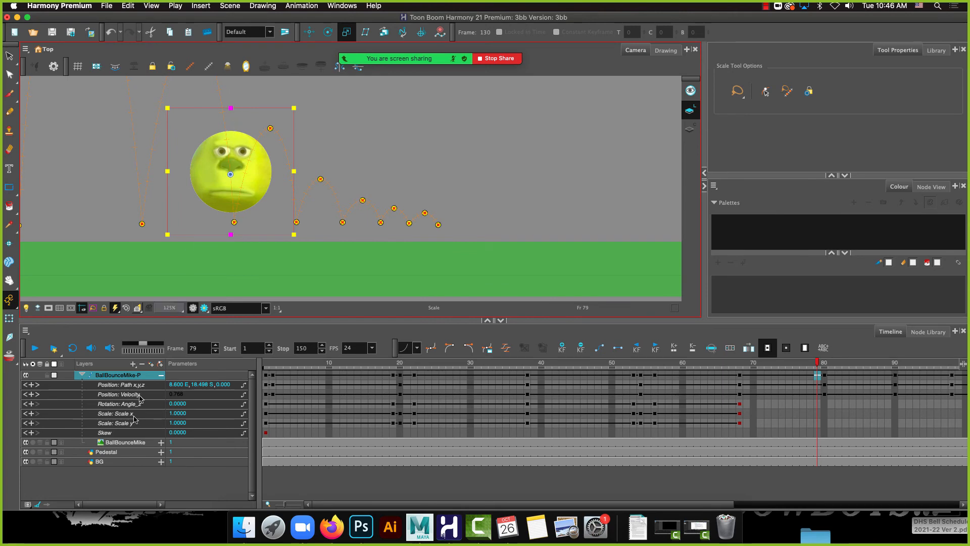
double_click(178, 424)
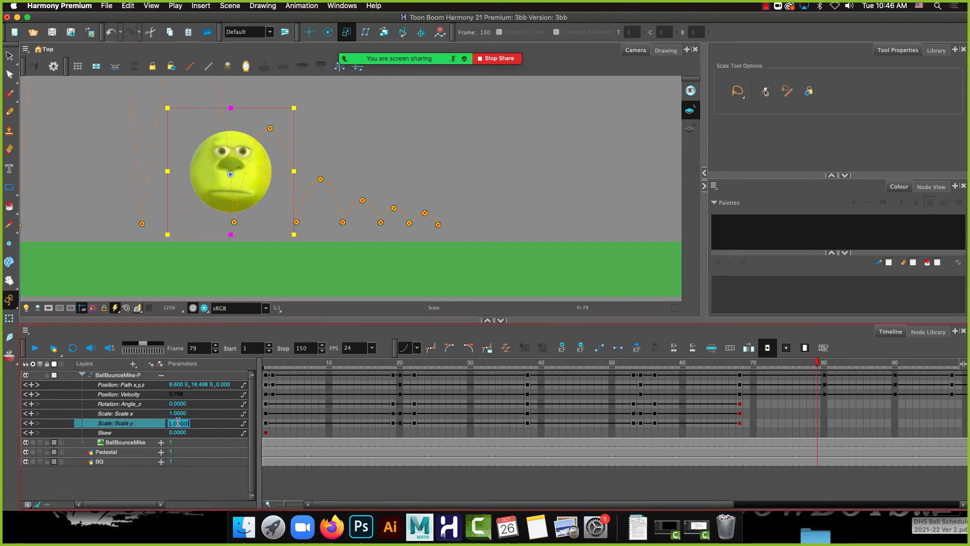
text(1.15)
key(Return)
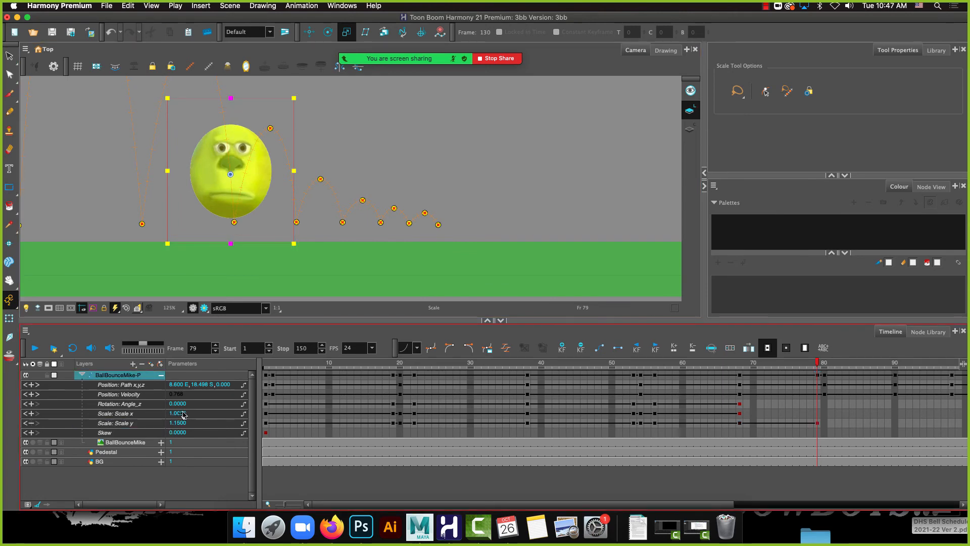
double_click(182, 414)
text(0.85)
key(Return)
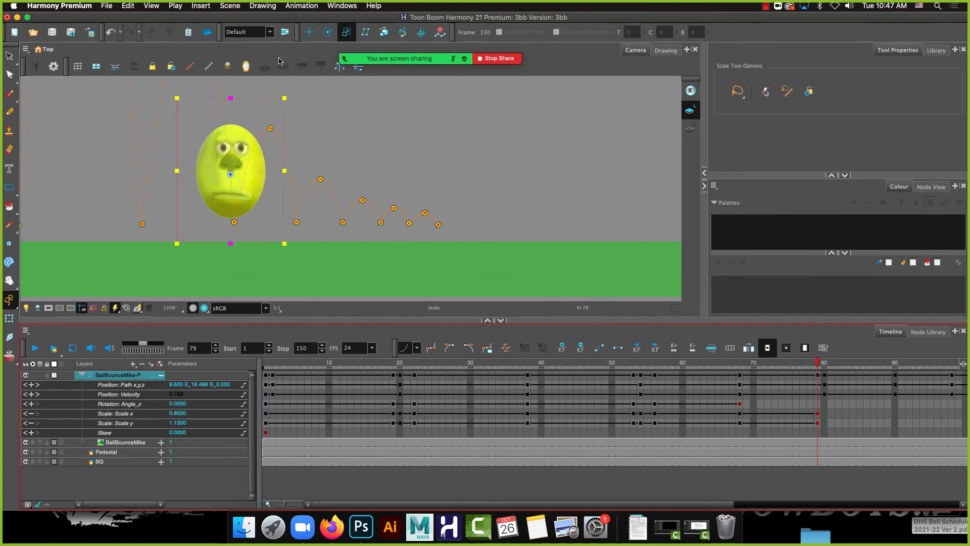
key(alt+3)
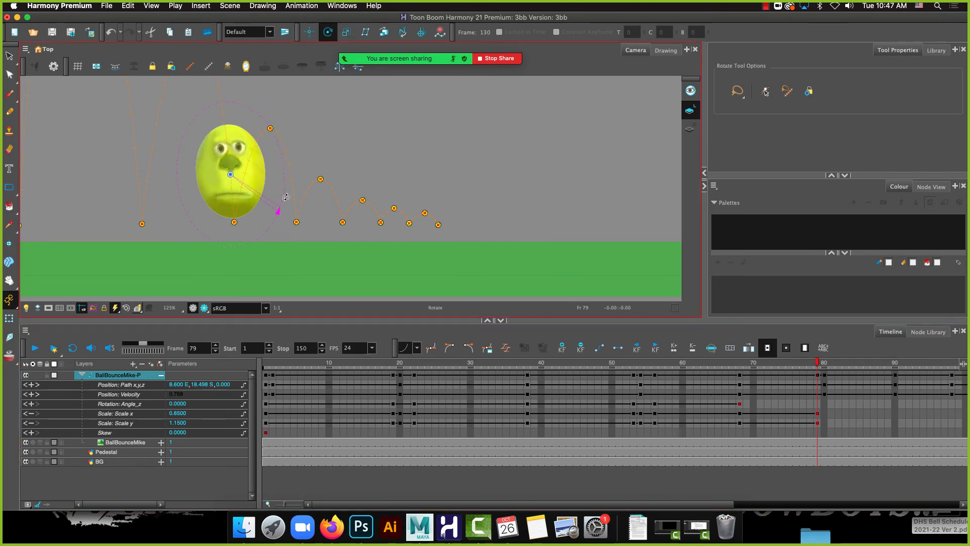
drag(286, 198, 286, 202)
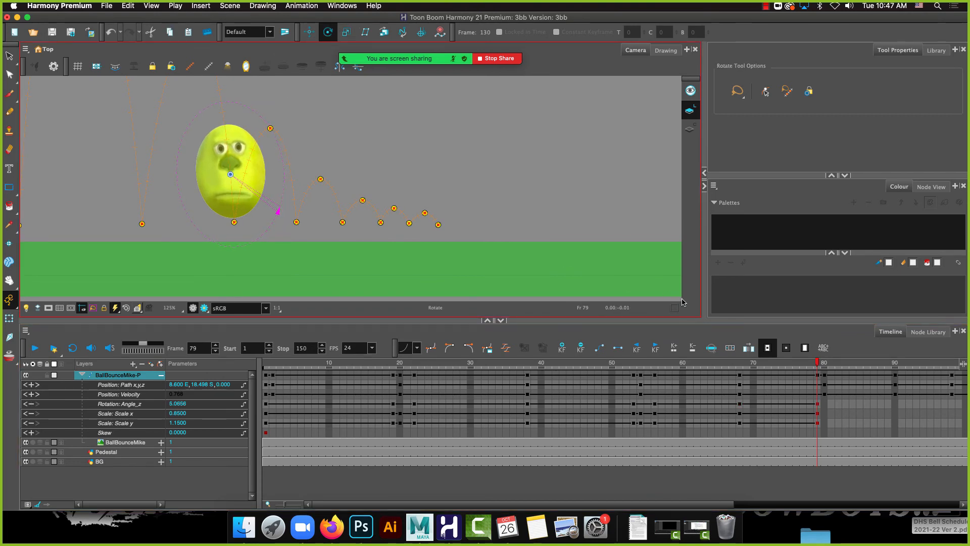
At frame 80, the third ground contact, squash the ball's peg to Scale x 1.15 and Scale y 0.85
click(821, 364)
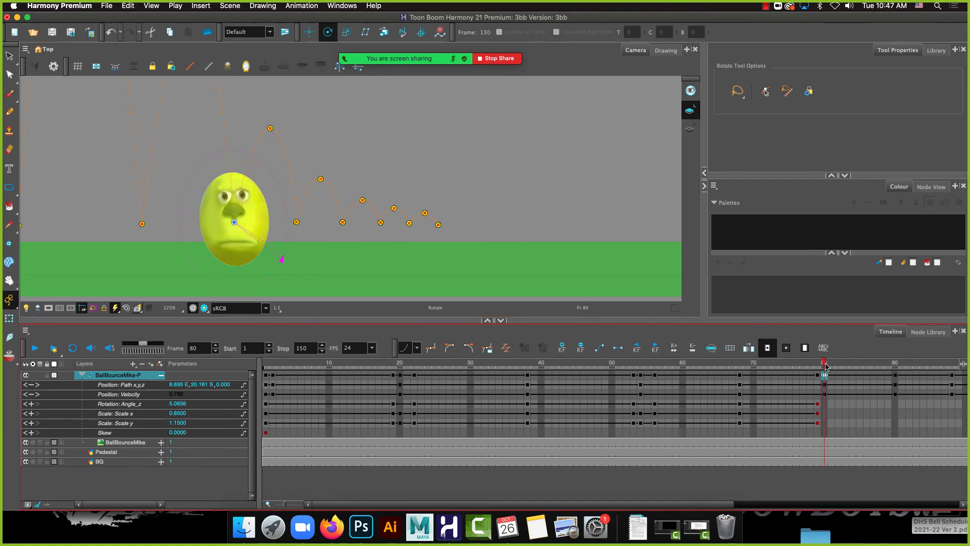
click(174, 414)
double_click(174, 413)
text(1.15)
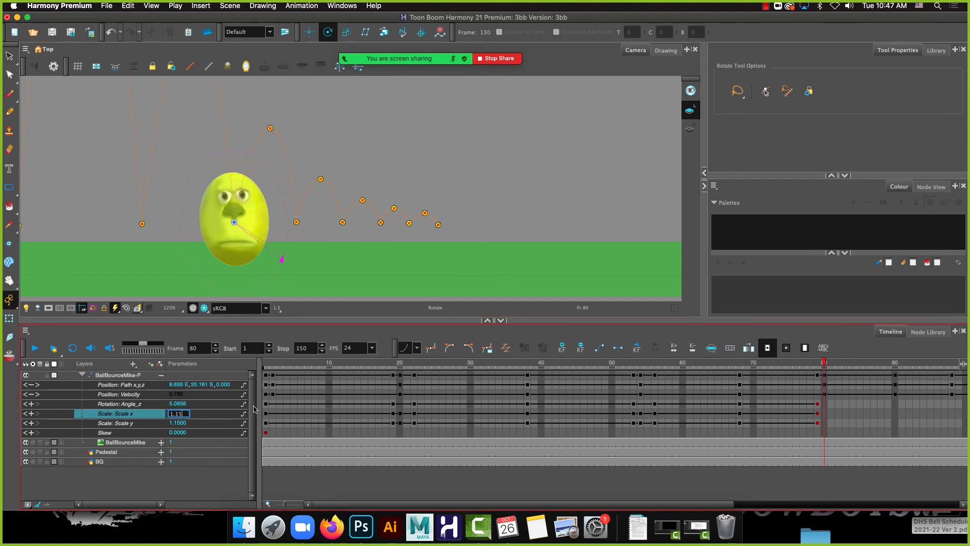
key(Return)
click(174, 423)
double_click(174, 423)
text(0.85)
key(Return)
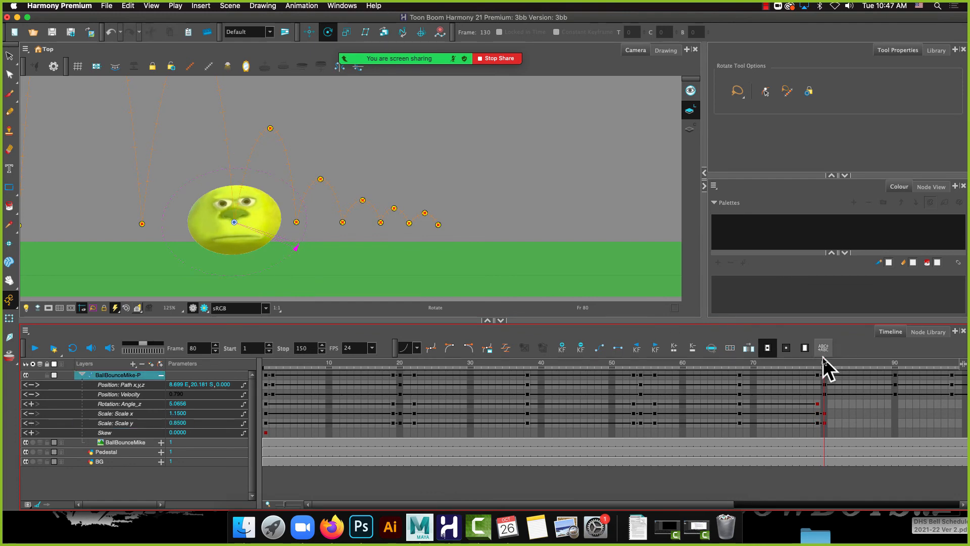
At frame 82, just after the third contact, stretch the peg to Scale x 0.9, Scale y 1.1, and rotate it to Angle_z about -7.19
drag(825, 363, 839, 367)
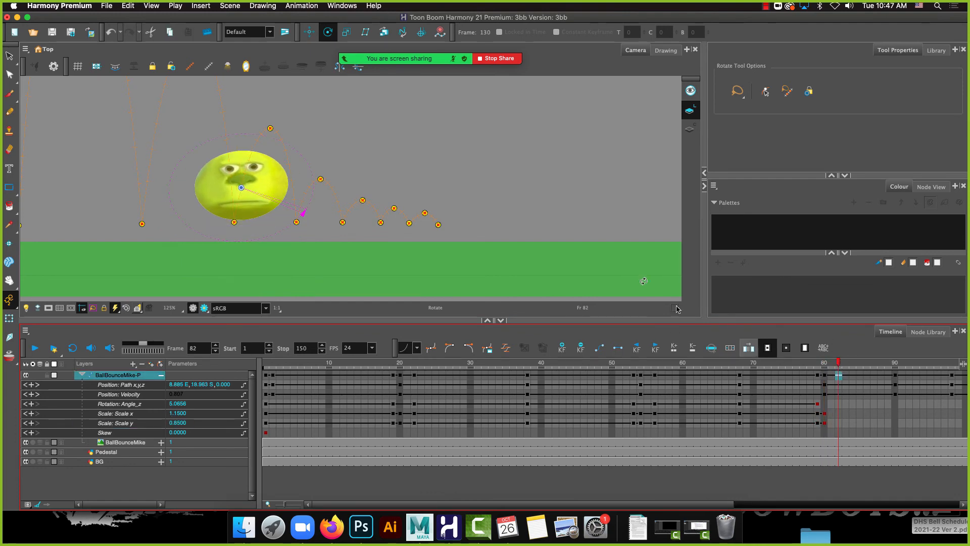
double_click(179, 414)
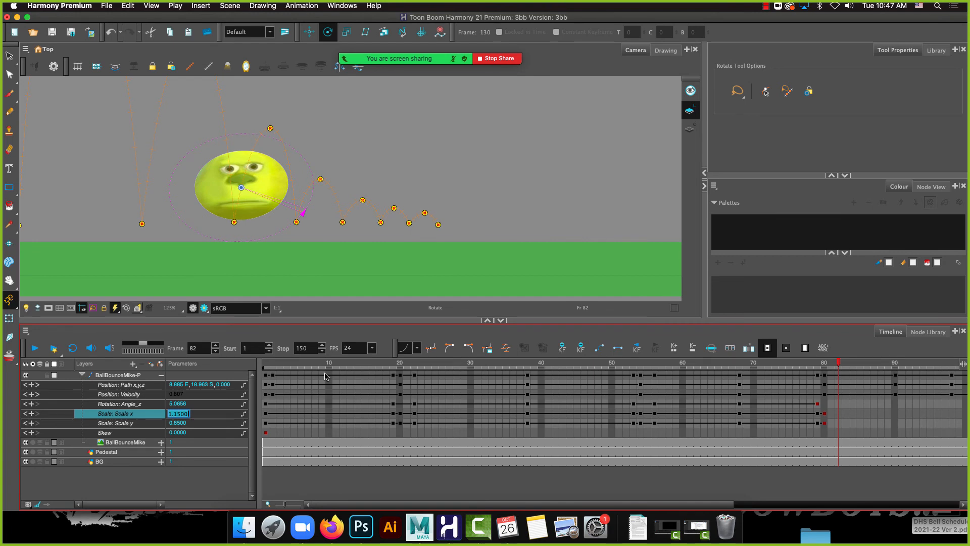
text(.85)
key(BackSpace)
key(BackSpace)
key(BackSpace)
key(Return)
double_click(173, 424)
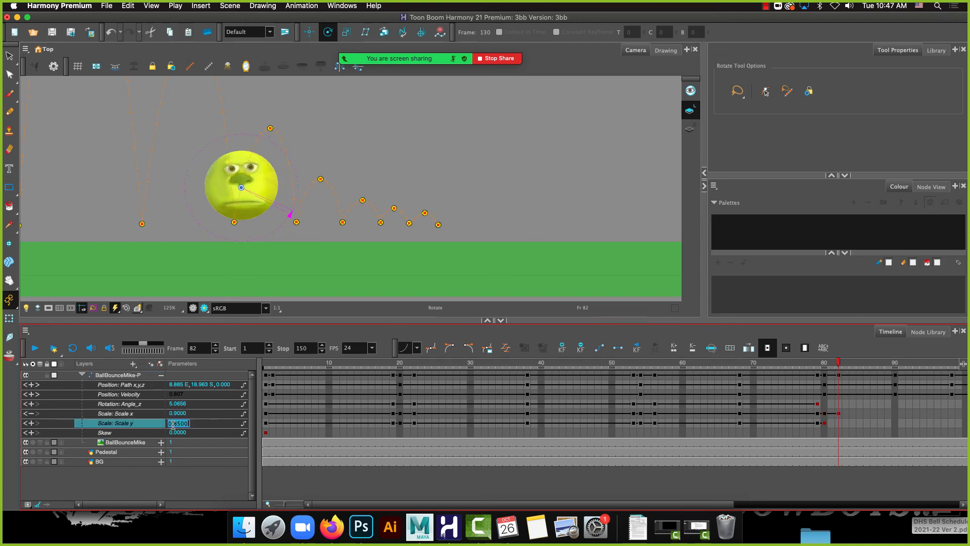
text(1.1)
key(Return)
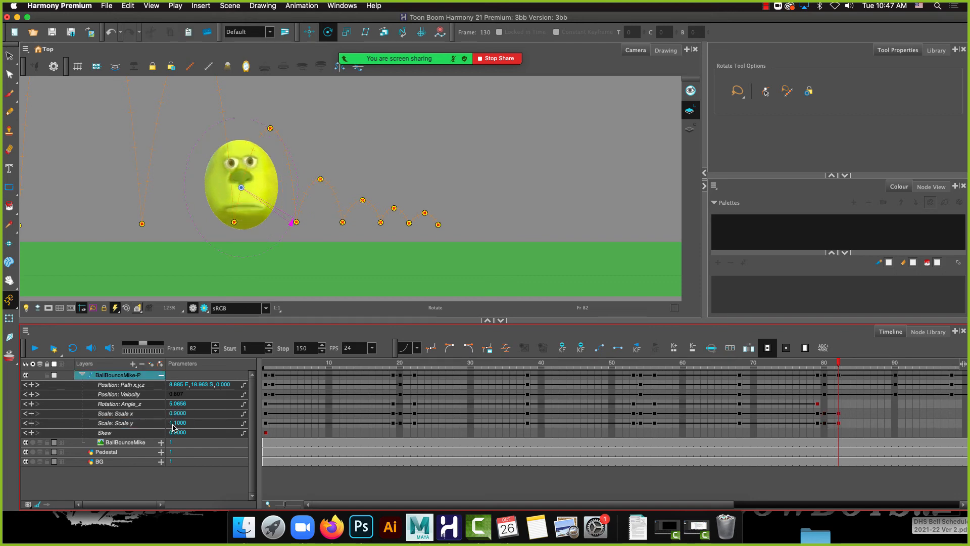
drag(302, 216, 285, 233)
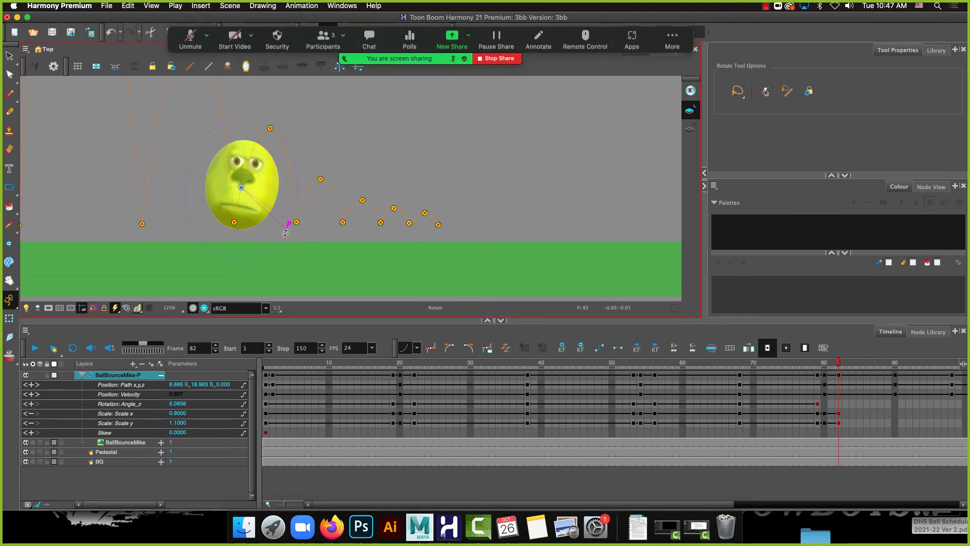
At frame 91, near the peak of the third bounce, set the peg's Angle_z to 0 and Scale x and Scale y to 1
click(897, 375)
click(901, 375)
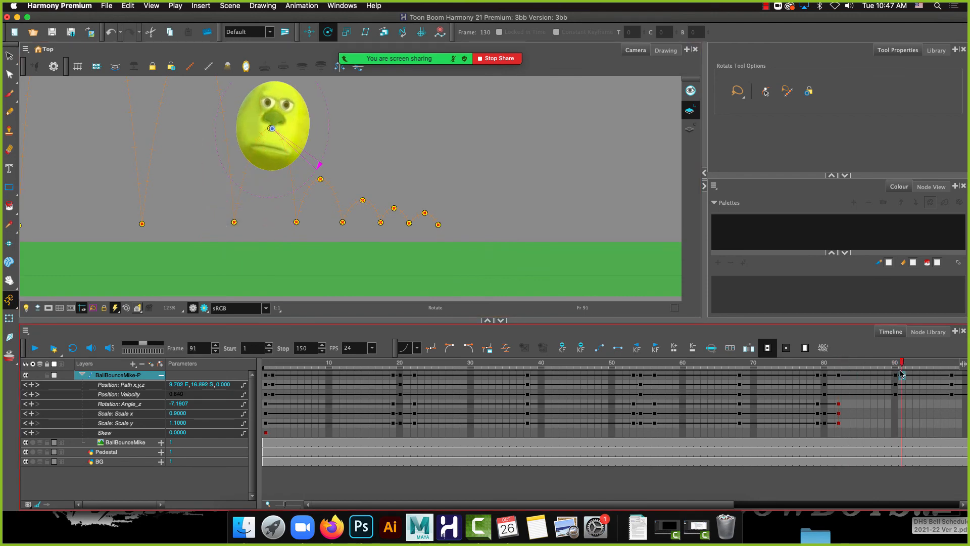
click(177, 404)
text(0)
key(Return)
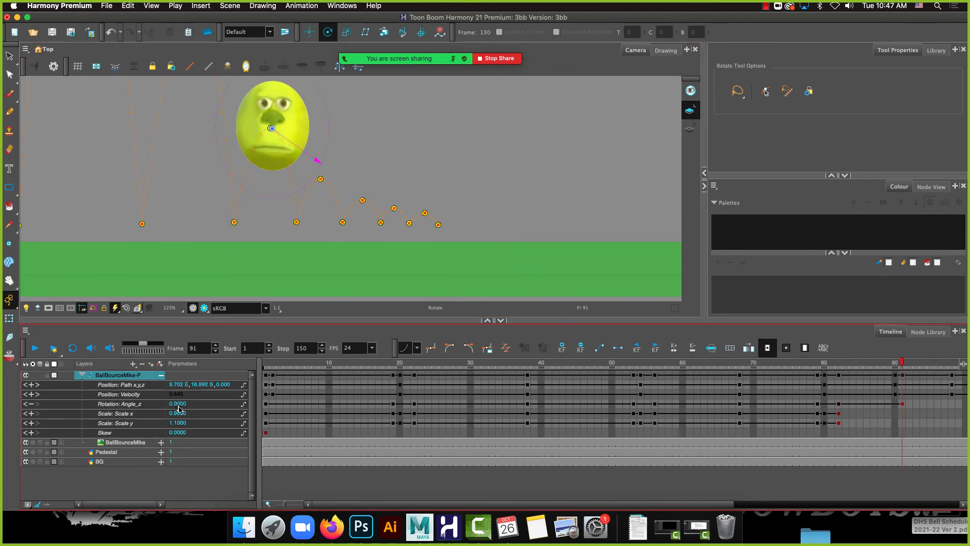
click(179, 413)
text(1)
key(Return)
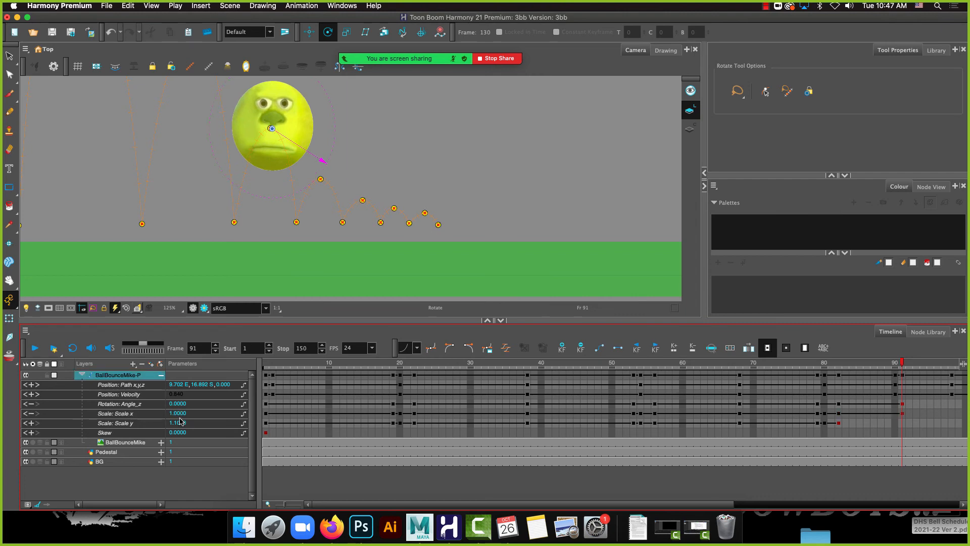
click(179, 423)
text(1)
key(Return)
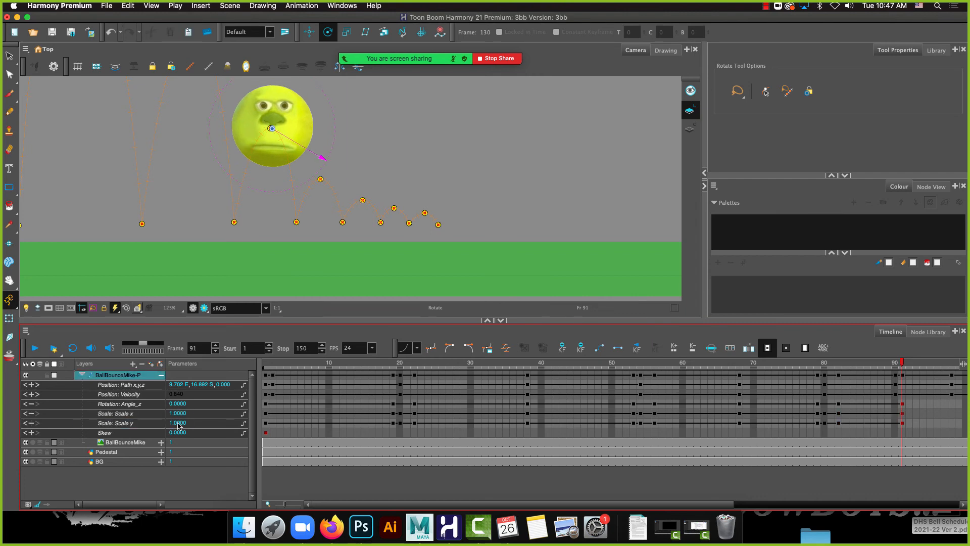
At frame 97, before the fourth ground contact, stretch the peg to Scale y 1.05, Scale x 0.95, and tilt it to Angle_z about 5.55
drag(674, 508, 806, 503)
drag(658, 362, 700, 363)
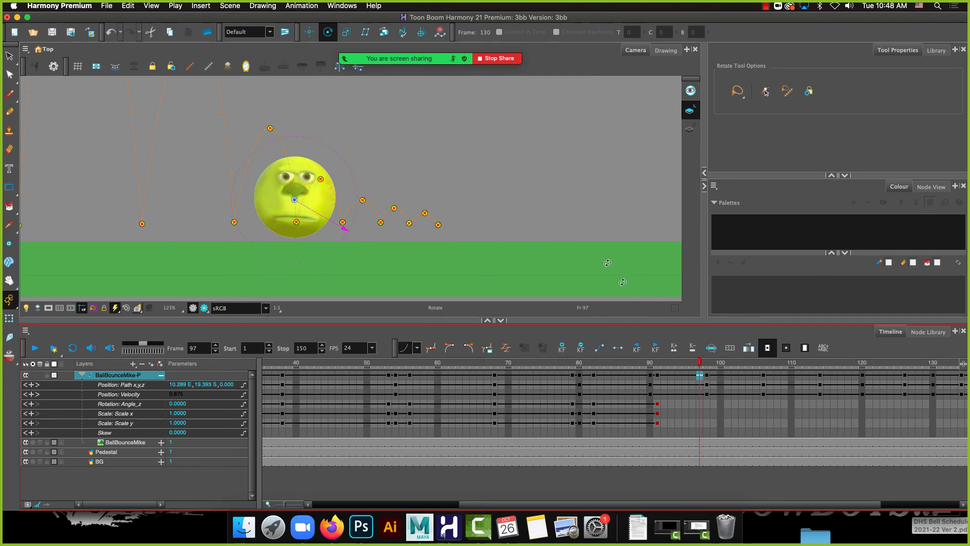
click(182, 414)
click(179, 423)
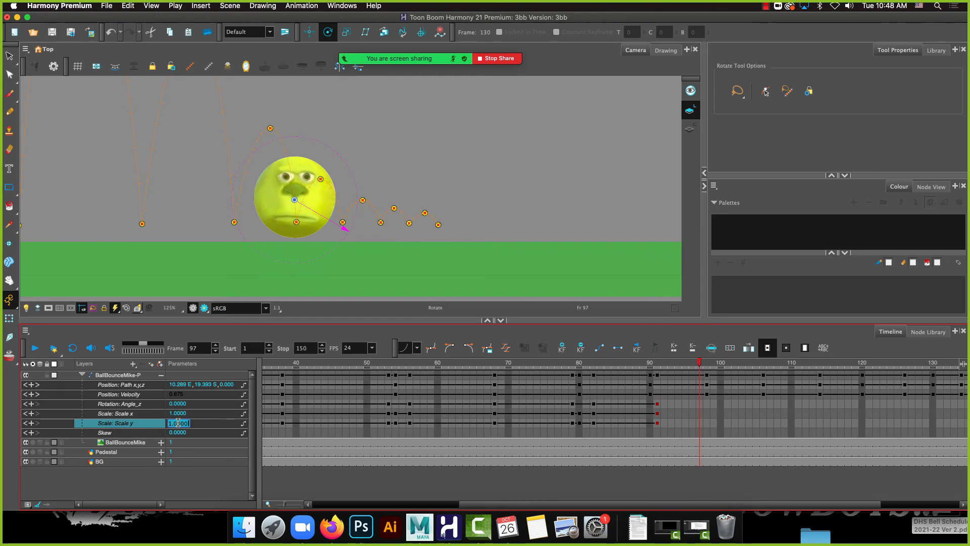
text(1.05)
key(Return)
click(176, 415)
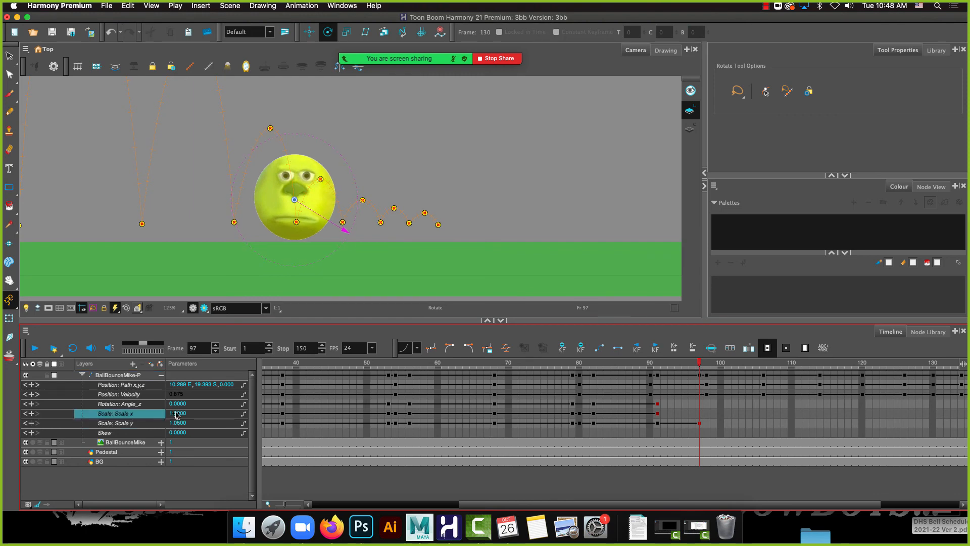
text(0.95)
key(Return)
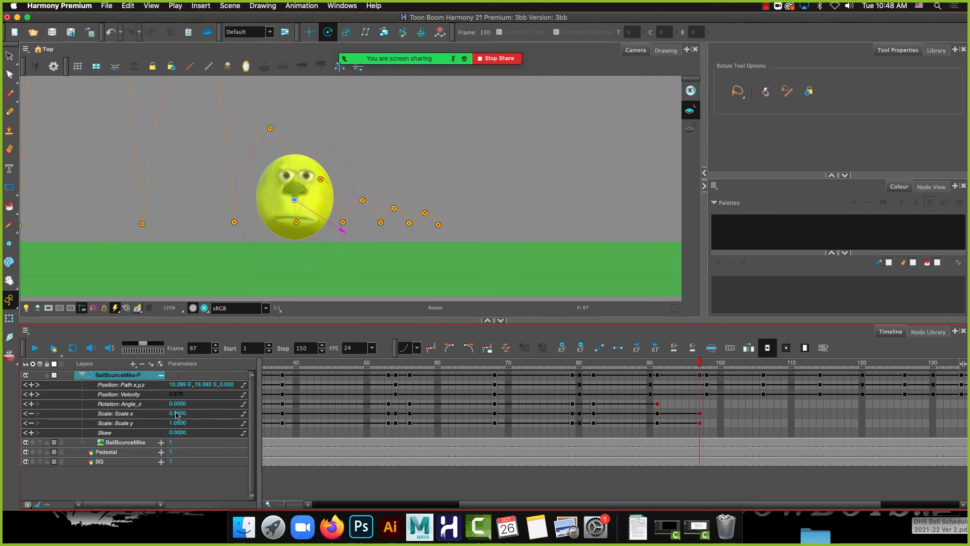
drag(335, 226, 342, 224)
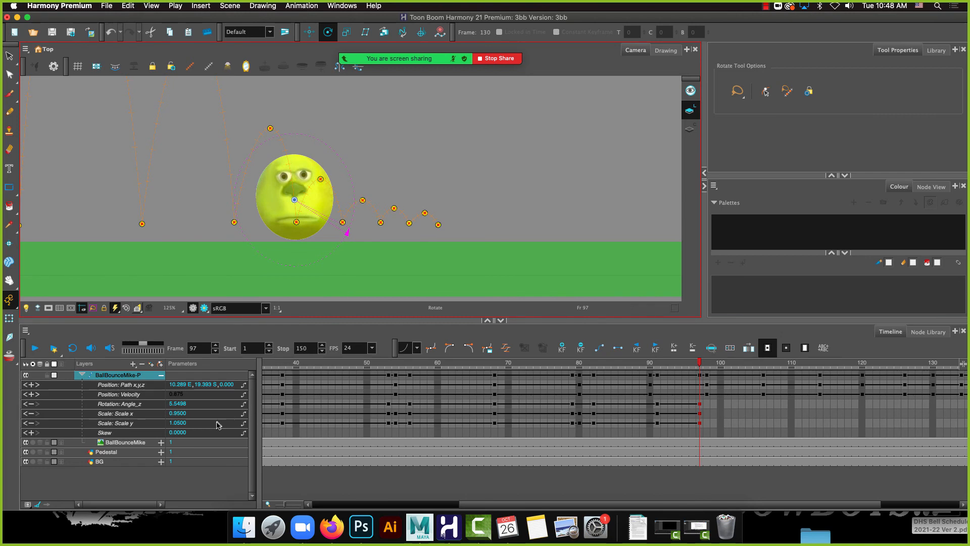
At frame 98, the fourth ground contact, squash the peg to Scale x 1.05 and Scale y 0.95
click(706, 364)
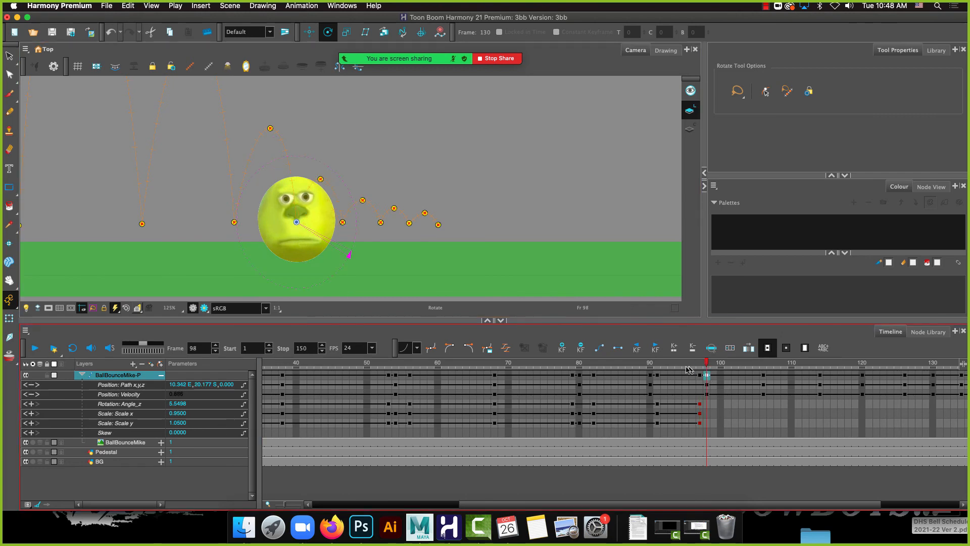
click(178, 414)
text(1.05)
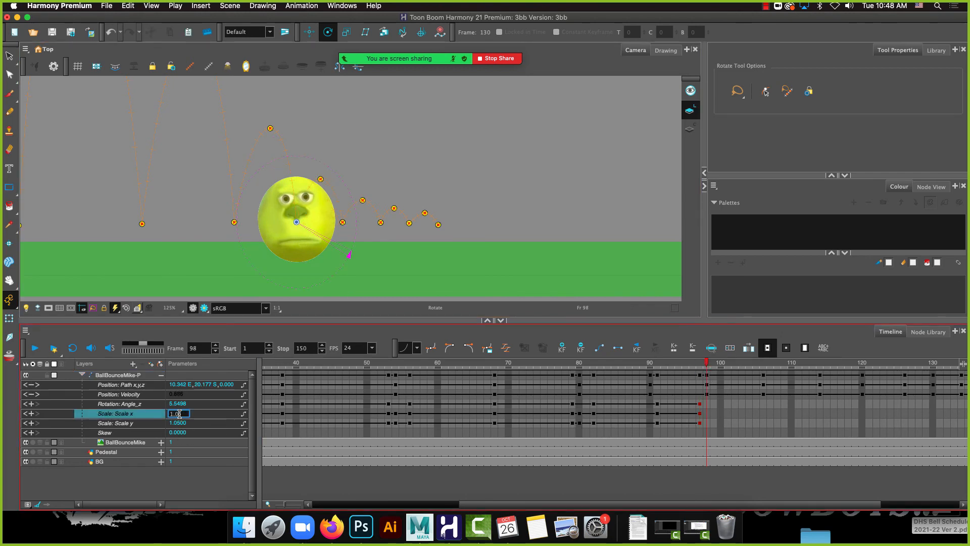
key(Return)
click(174, 424)
text(0.95)
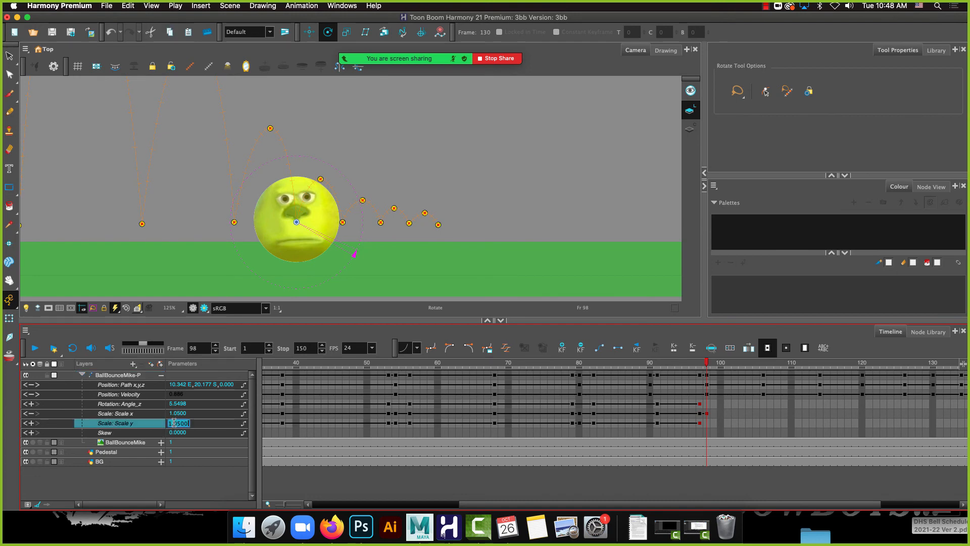
key(Return)
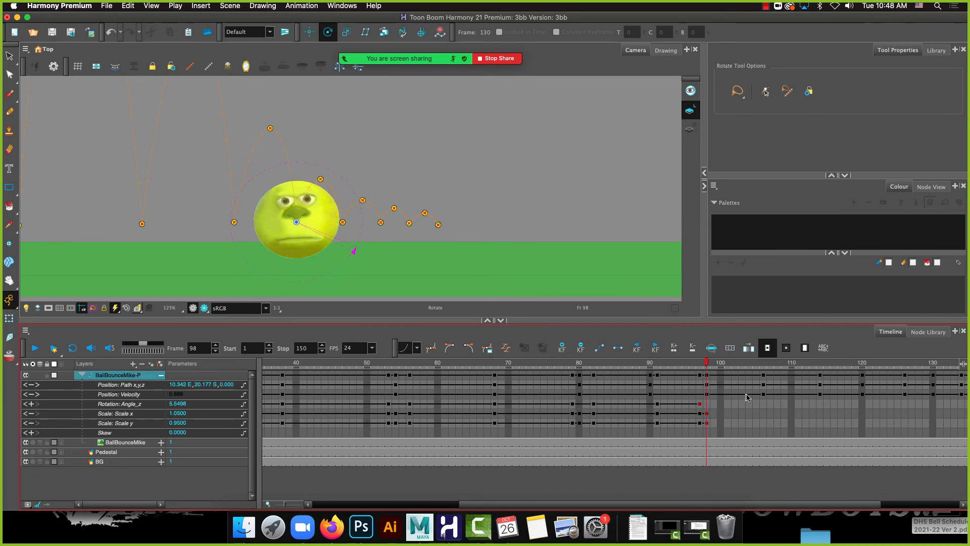
At frame 100, after the fourth contact, stretch the peg to Scale x 0.95, Scale y 1.05, and rotate it to Angle_z about -4.44
drag(706, 363, 721, 363)
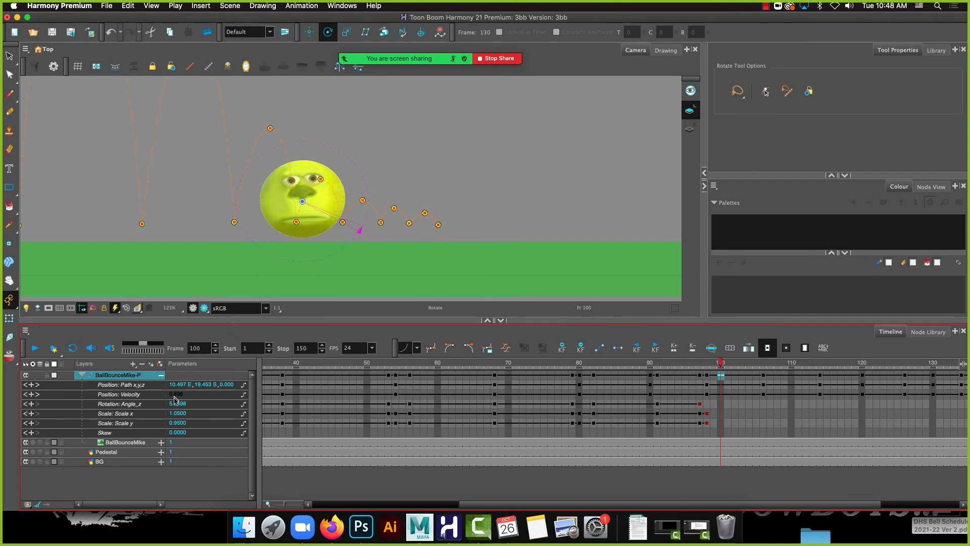
click(178, 413)
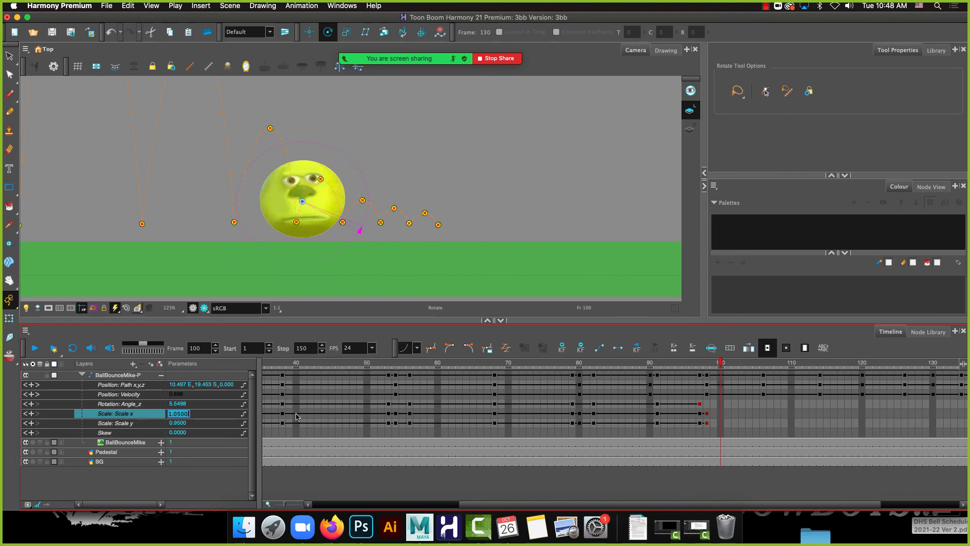
key(BackSpace)
key(Return)
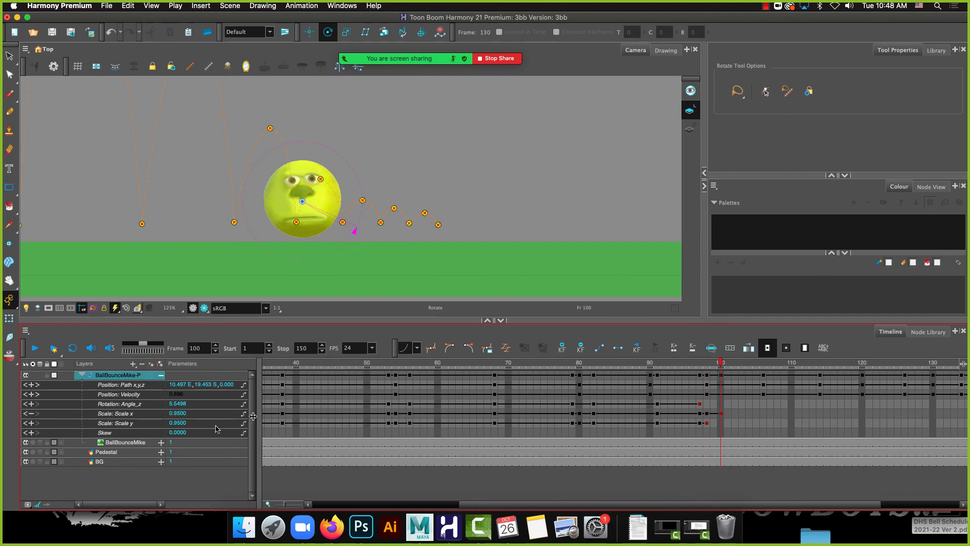
click(182, 423)
text(1.05)
key(Return)
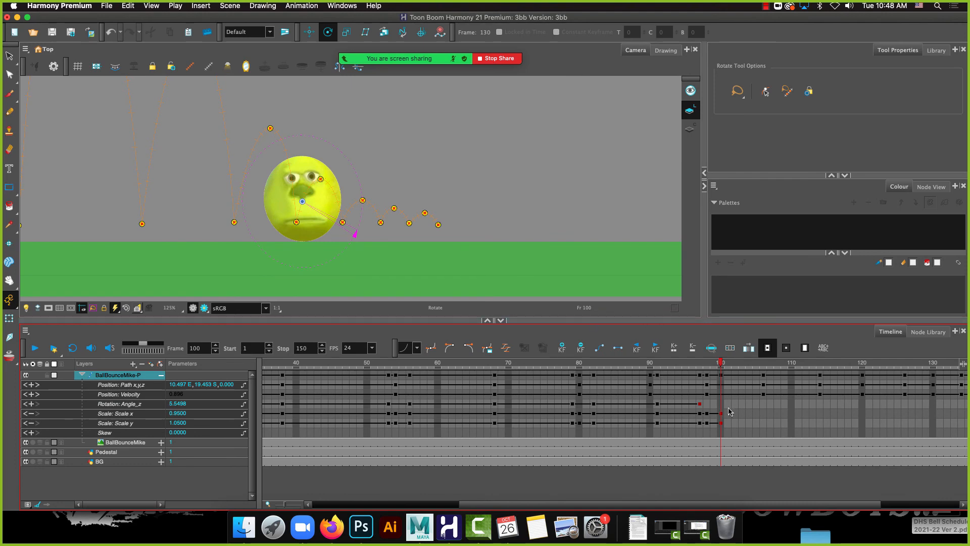
drag(356, 228, 356, 250)
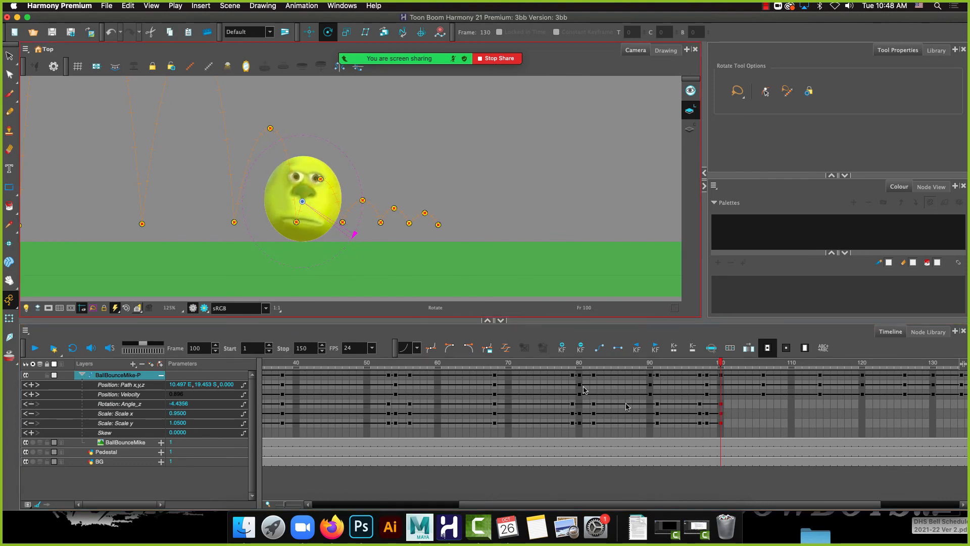
At frame 106, the peak of the fourth bounce, set the peg's Angle_z to 0 and Scale x and Scale y to 1
drag(722, 363, 763, 362)
double_click(177, 413)
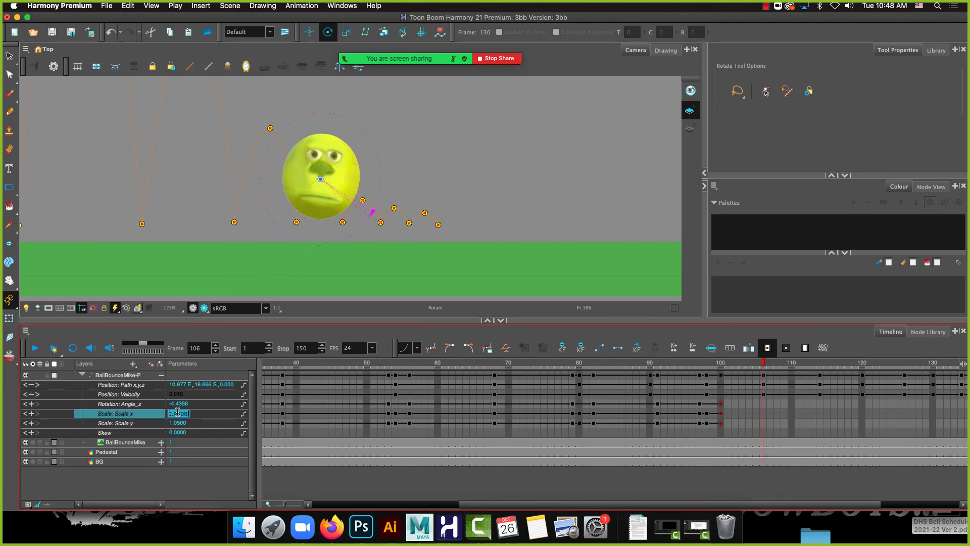
click(179, 404)
text(0)
key(Return)
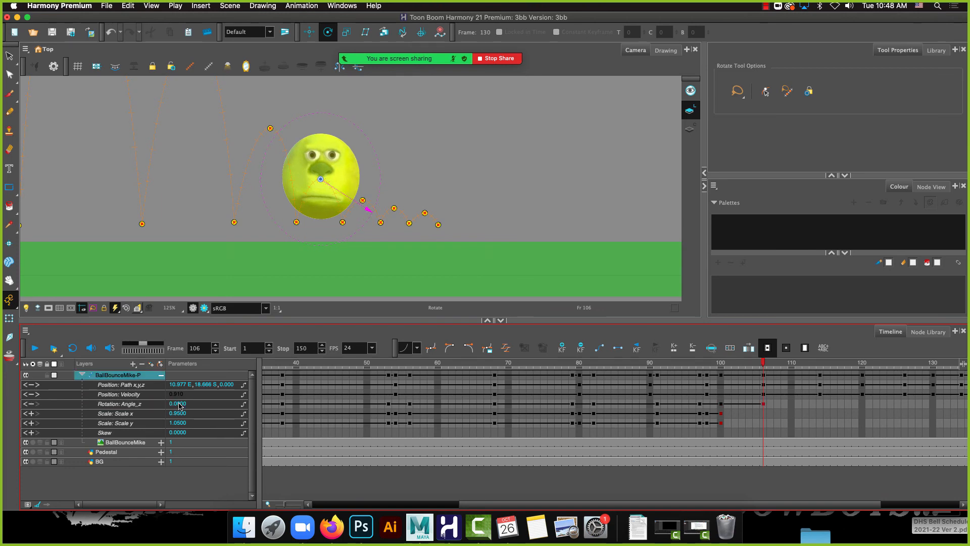
click(178, 413)
text(1)
key(Return)
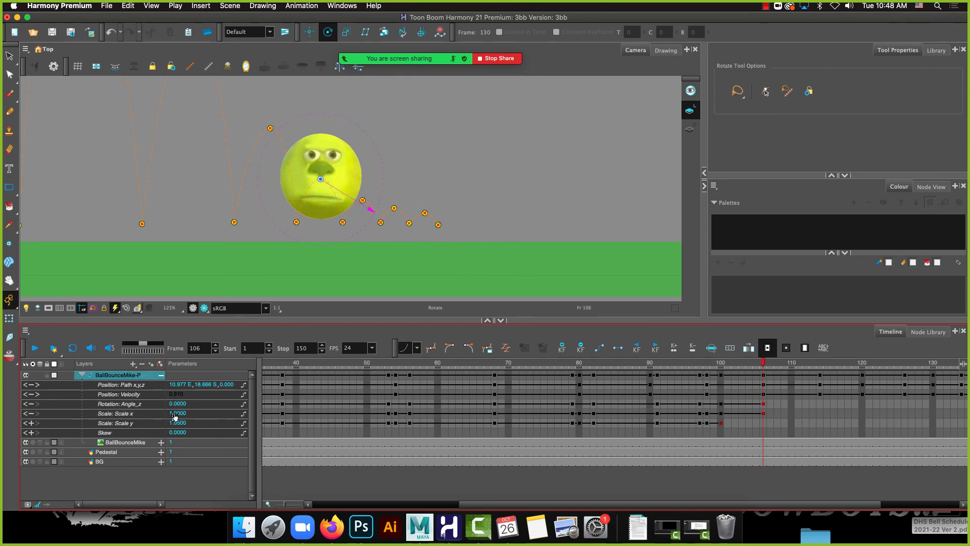
click(177, 423)
text(1)
key(Return)
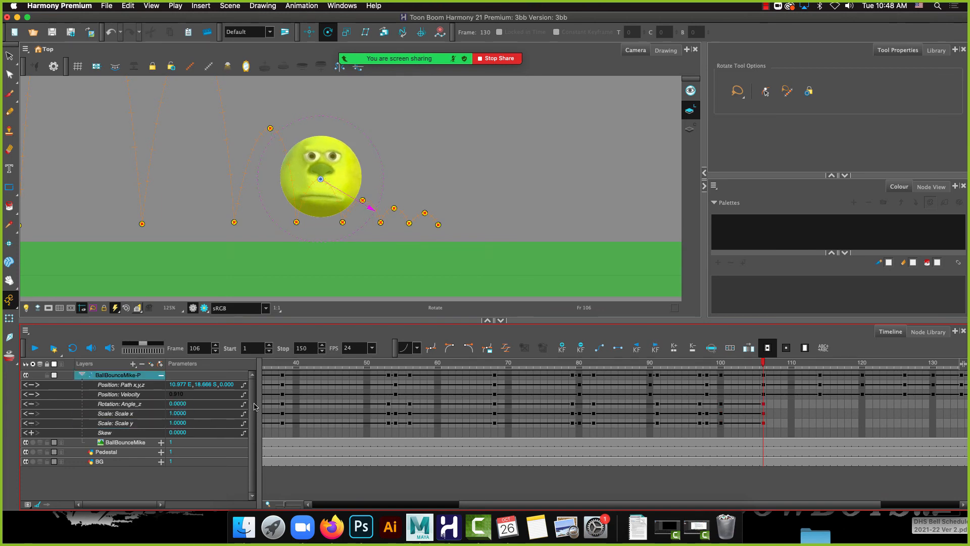
At frame 113, just before the fifth ground contact, stretch the peg to Scale y 1.05 and Scale x 0.95
drag(763, 363, 811, 368)
drag(764, 504, 825, 504)
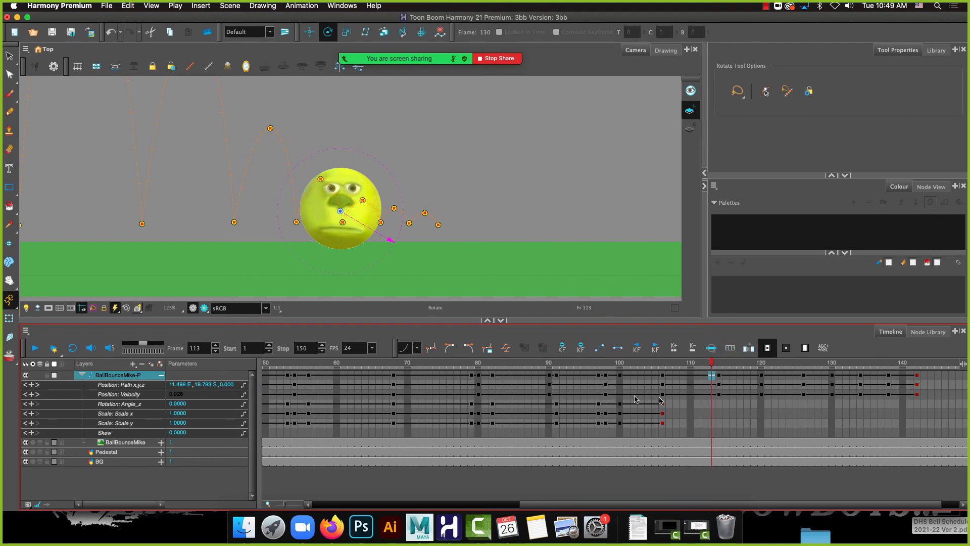
double_click(177, 424)
text(1)
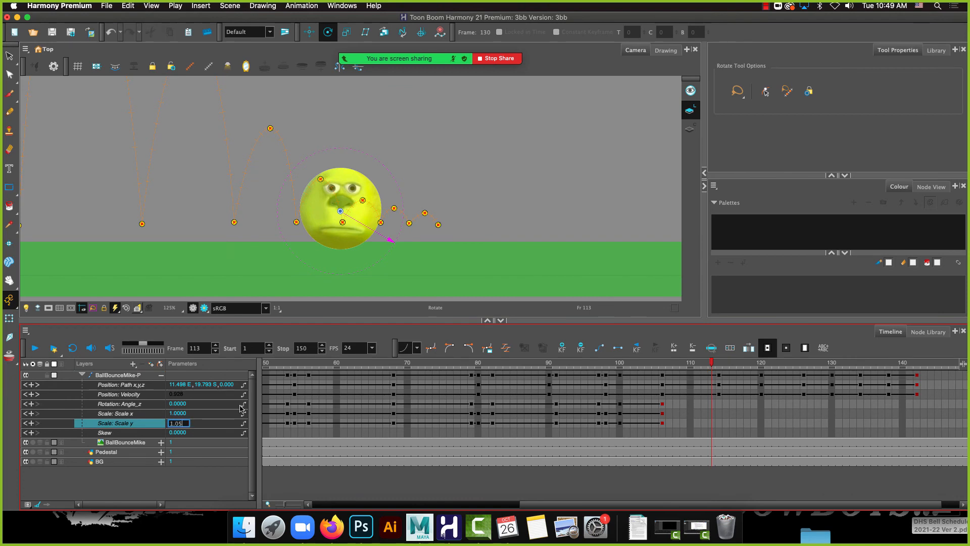
text(.05)
key(Return)
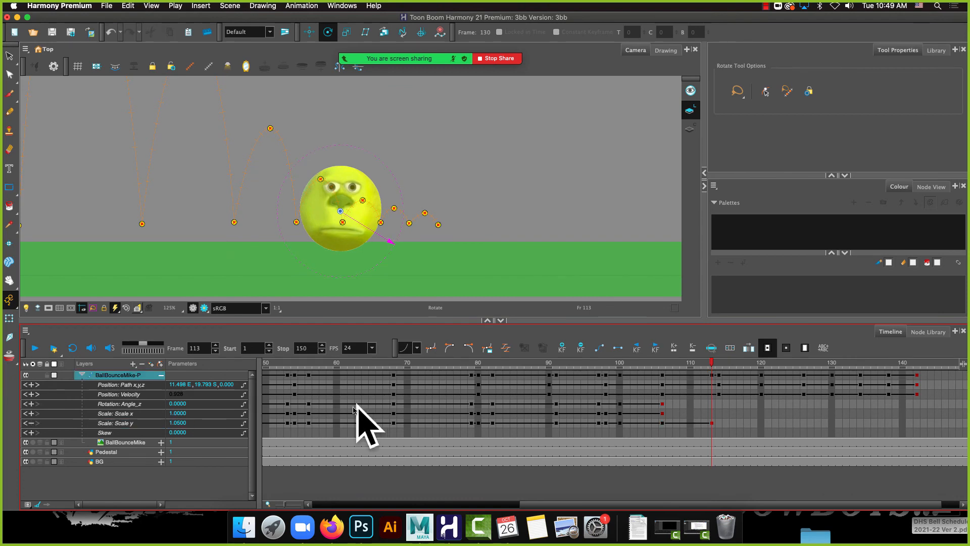
double_click(178, 414)
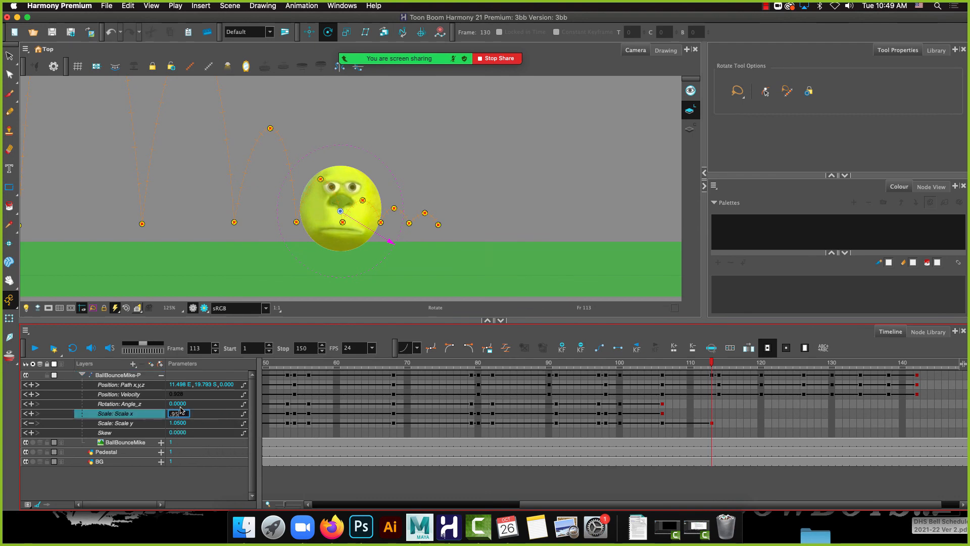
key(Return)
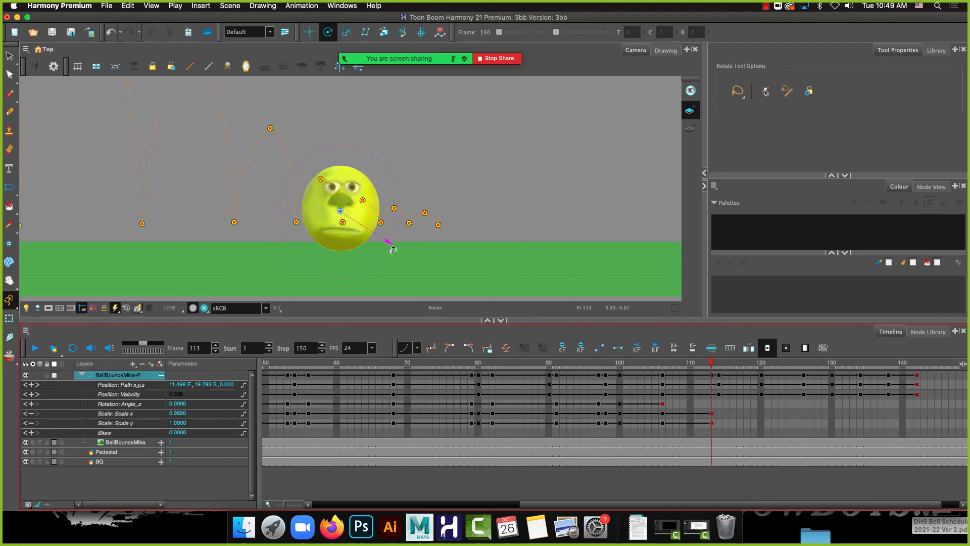
Rotate the peg to Angle_z about 6.57 at frame 113, and squash it to Scale y 0.95 and Scale x 1.05 at frame 114
drag(393, 245, 396, 237)
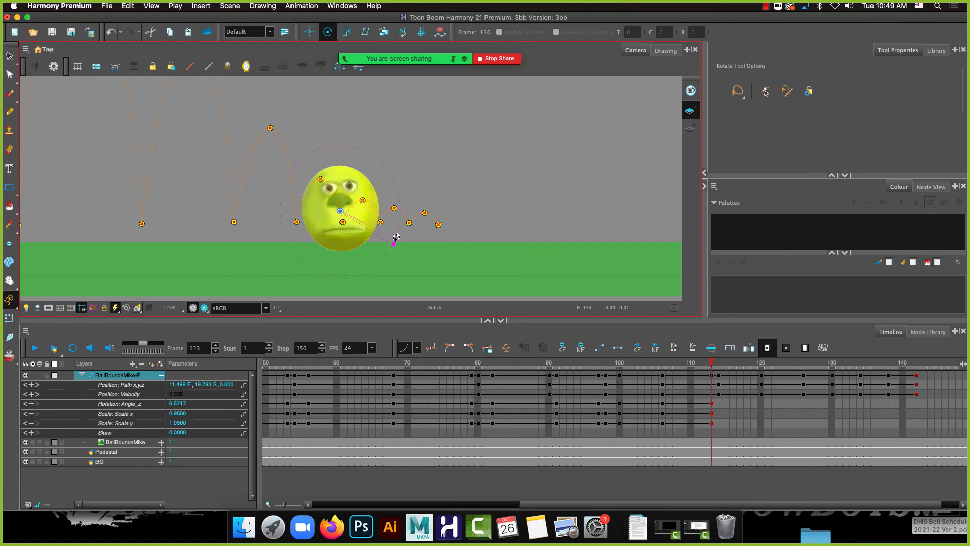
click(719, 375)
click(179, 423)
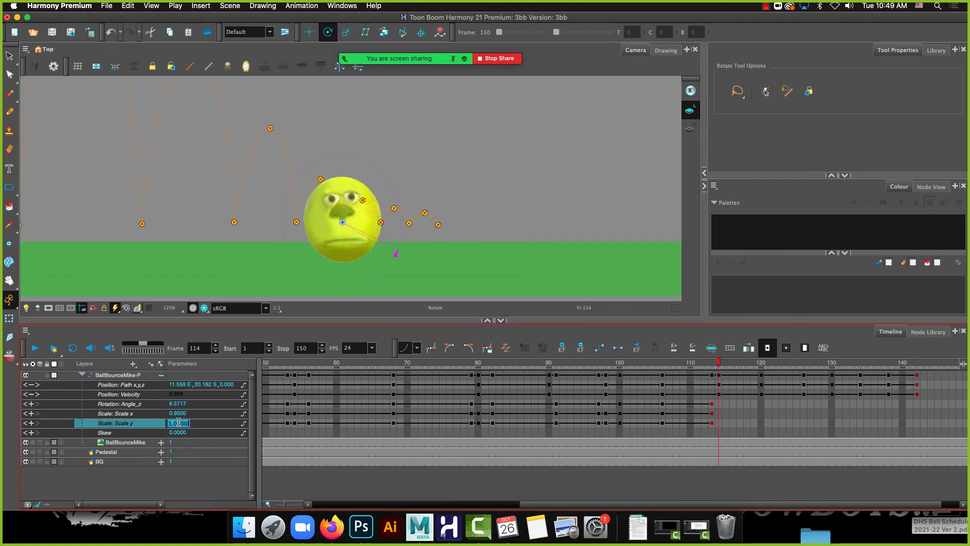
text(.93)
key(Return)
click(177, 413)
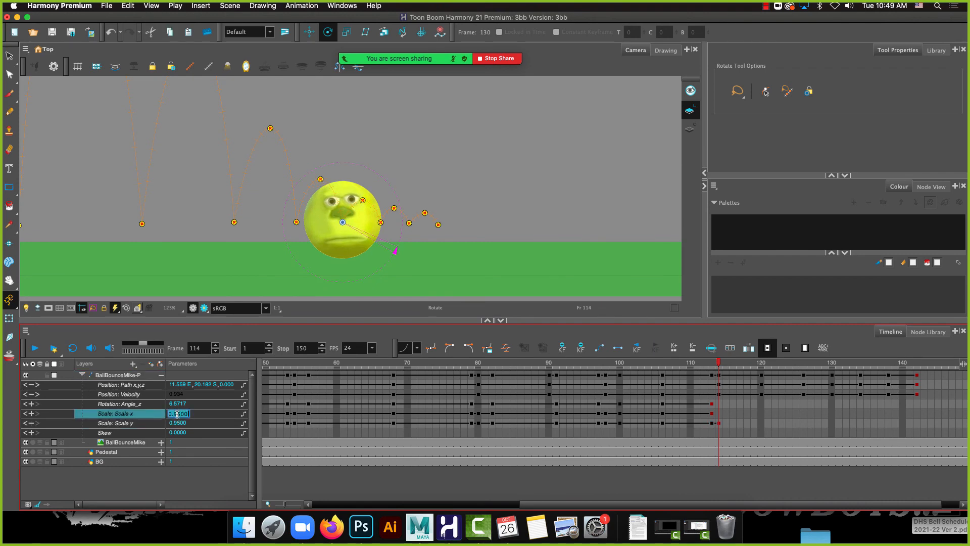
text(1.05)
key(Return)
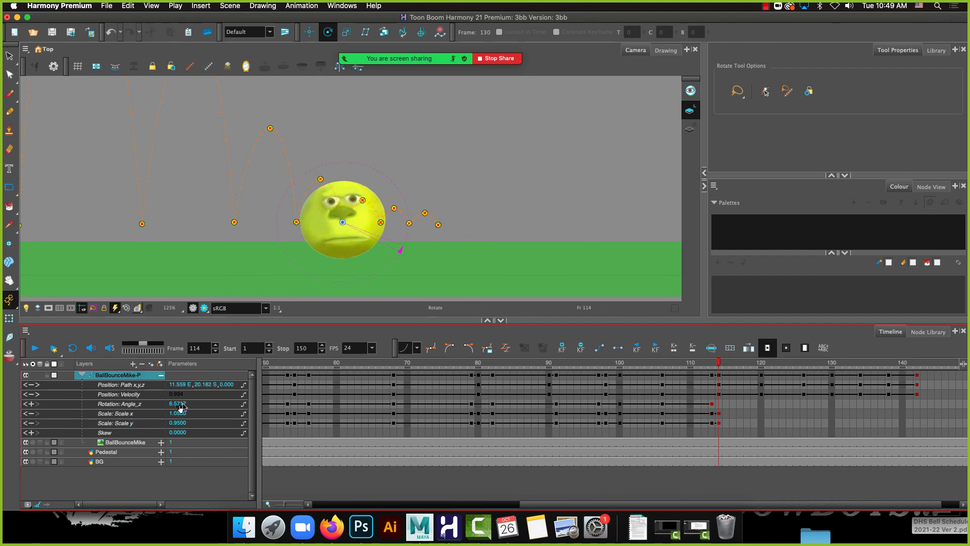
At frame 116, after the fifth contact, set the peg's Scale x and Scale y to 1 and rotate it to Angle_z about -5.09
drag(720, 363, 734, 363)
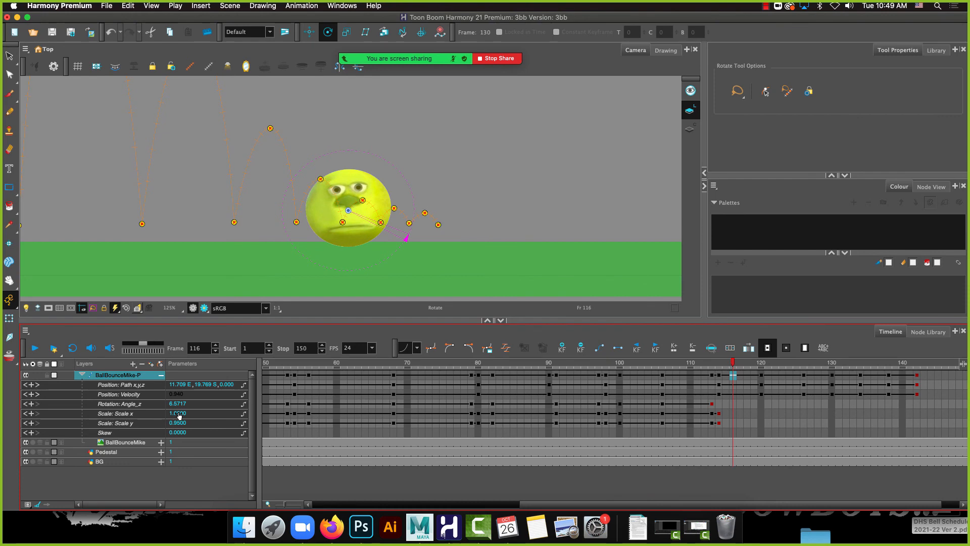
double_click(179, 414)
text(1)
key(Return)
double_click(182, 425)
text(1)
key(Return)
click(122, 377)
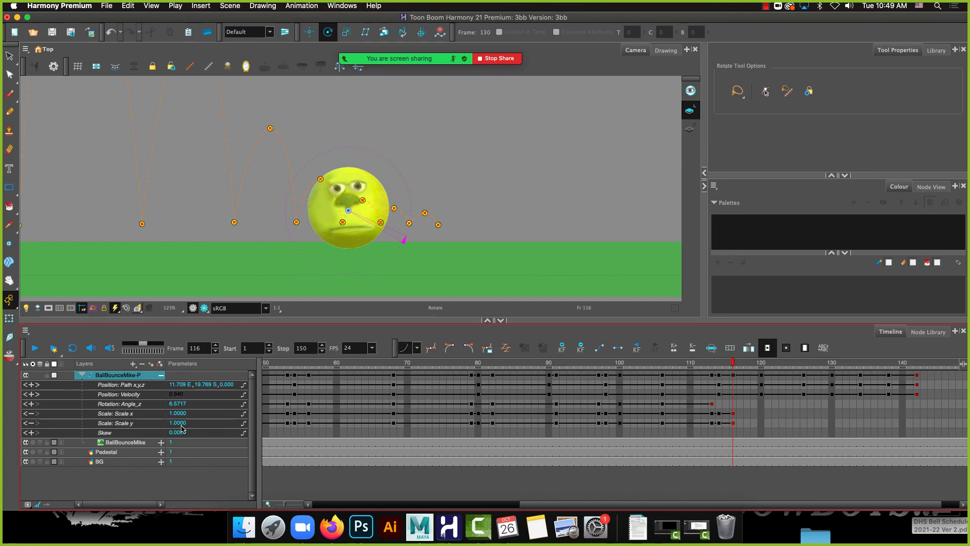
click(178, 406)
drag(403, 235, 405, 252)
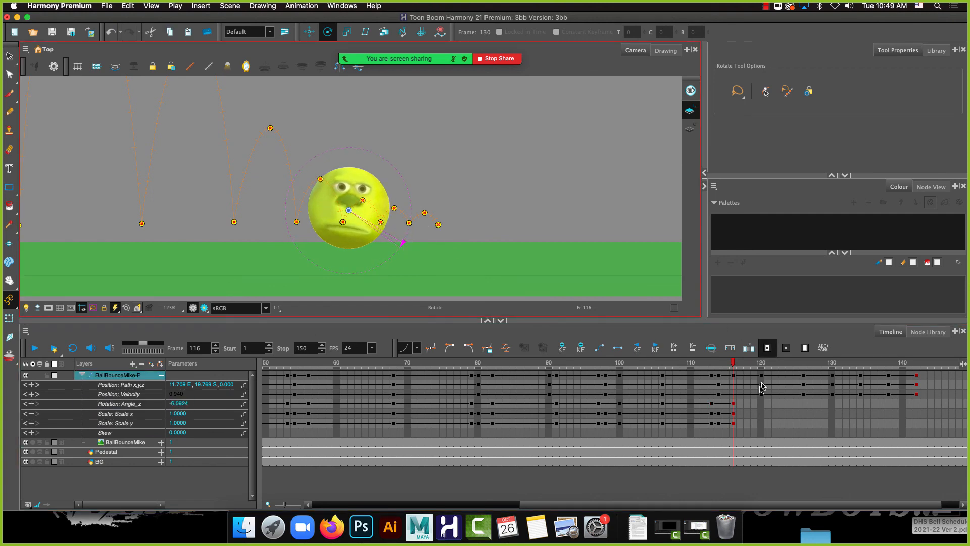
At frame 120, the peak of the fifth bounce, set the peg's Angle_z to 0
drag(733, 364, 759, 367)
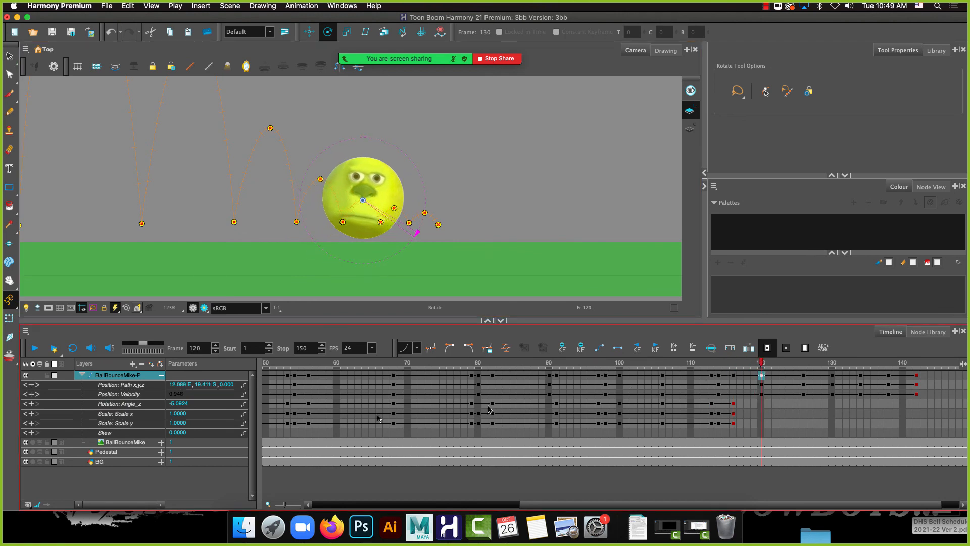
click(183, 404)
text(0)
key(Return)
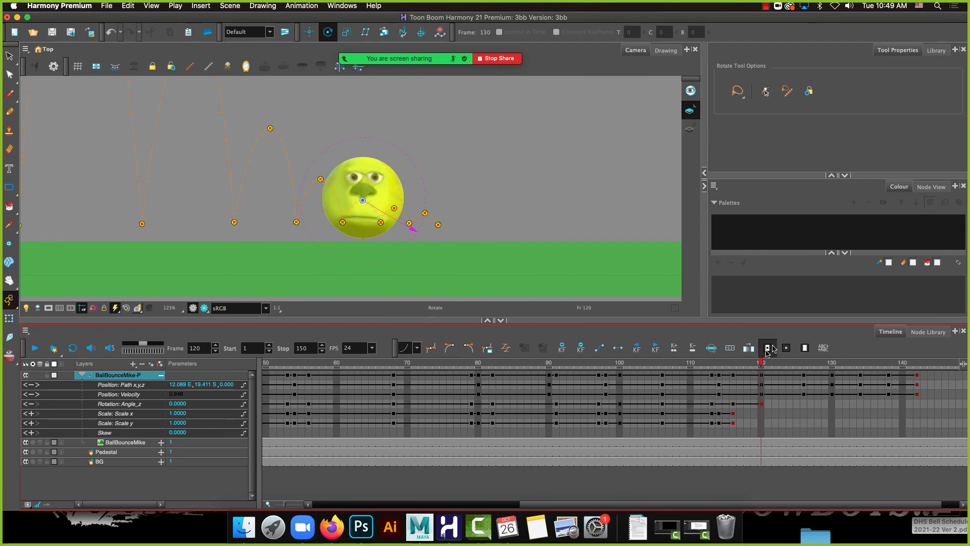
Play the animation from frame 1 with the whole scene in view to review the squash and stretch
drag(761, 364, 56, 373)
scroll(255, 132, down, 1)
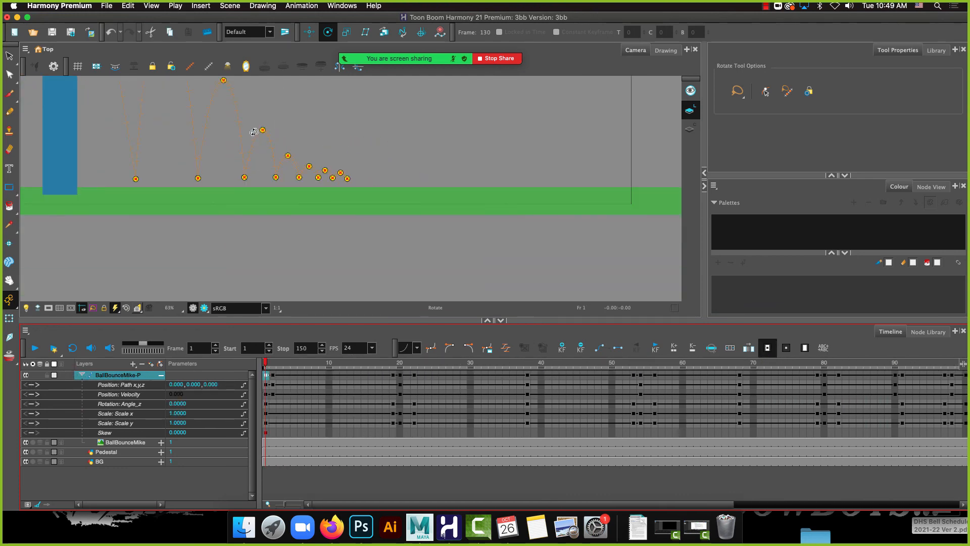
scroll(273, 208, down, 2)
scroll(272, 209, down, 3)
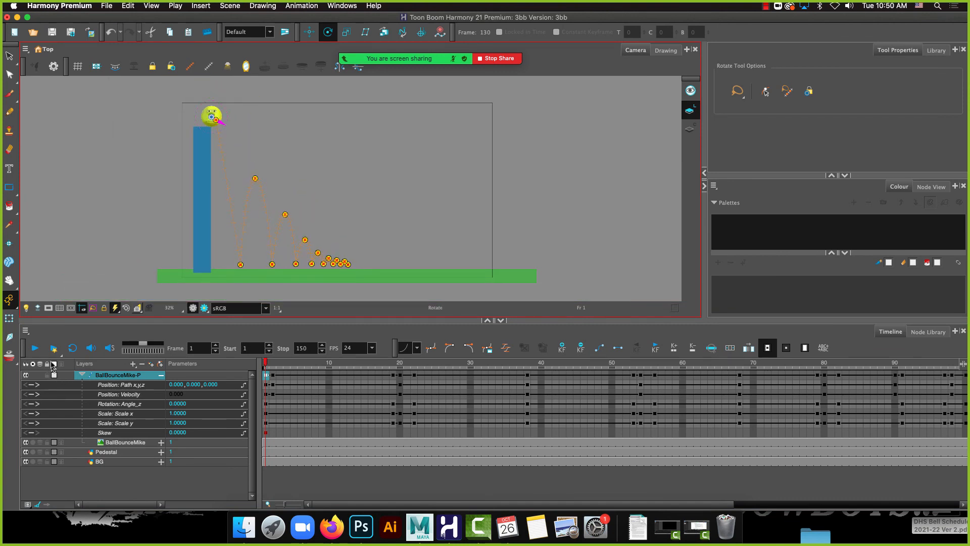
click(38, 349)
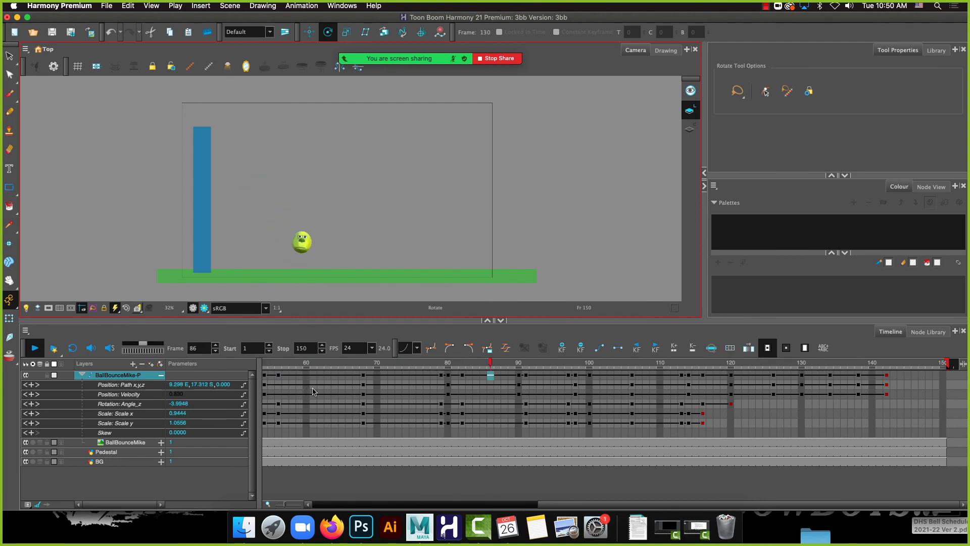
click(37, 349)
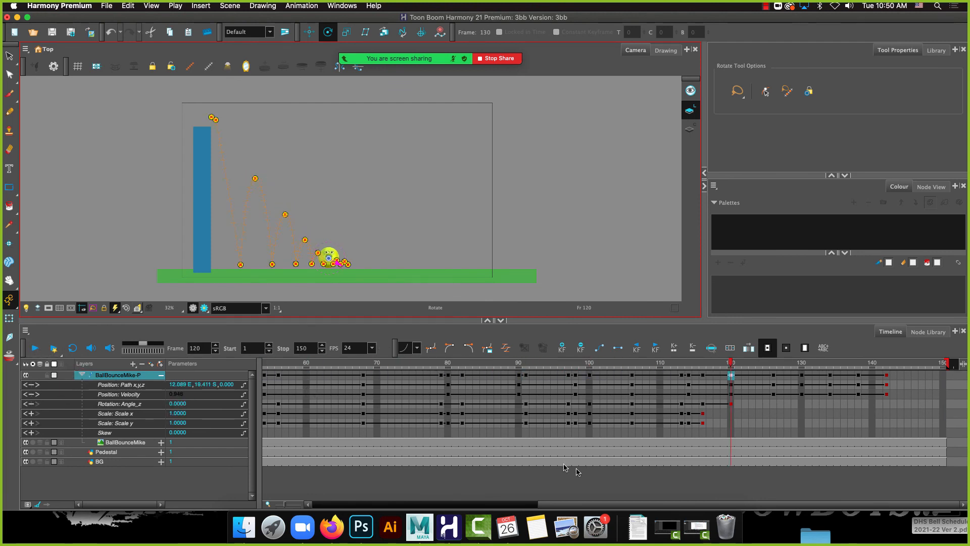
Add a parent peg directly above the BallBounceMike drawing layer and rename it ROTATION
drag(617, 504, 340, 500)
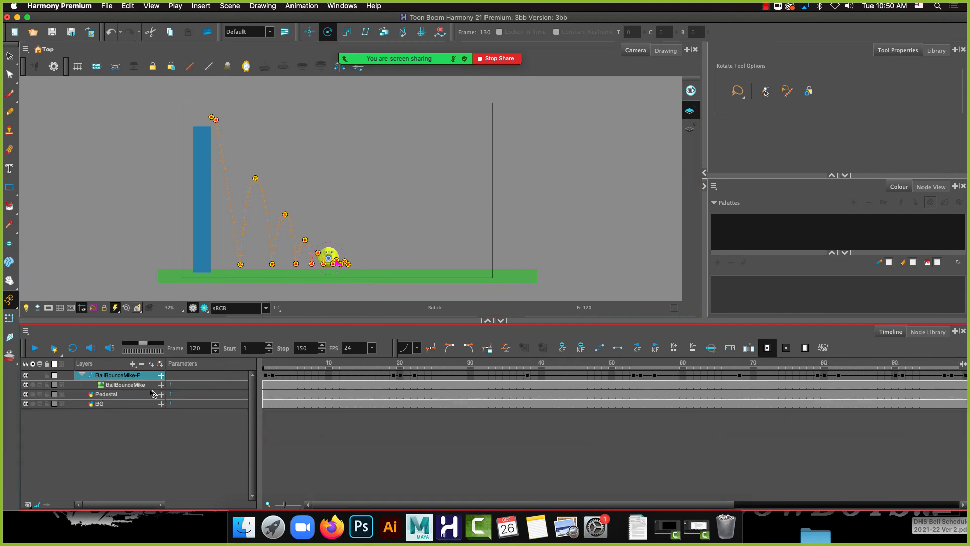
click(126, 388)
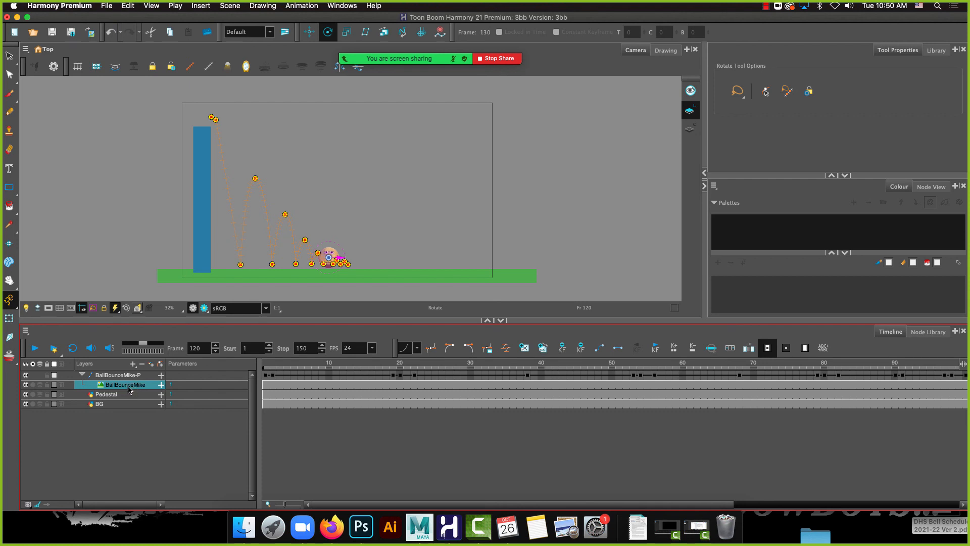
click(160, 364)
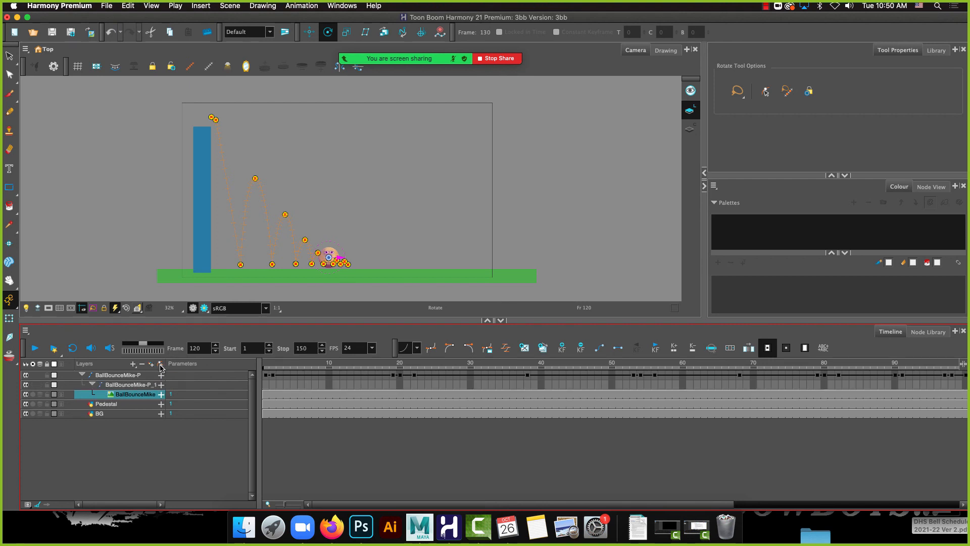
click(114, 377)
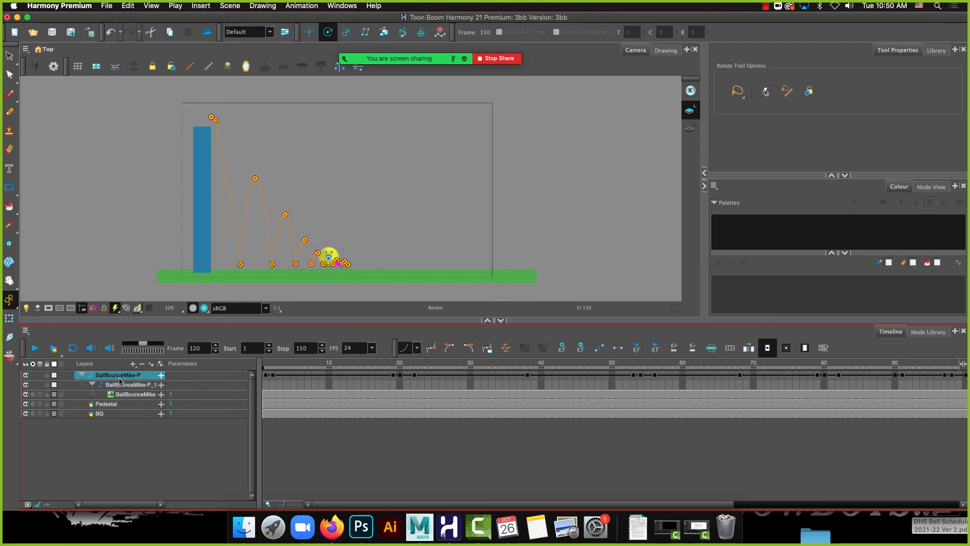
click(124, 386)
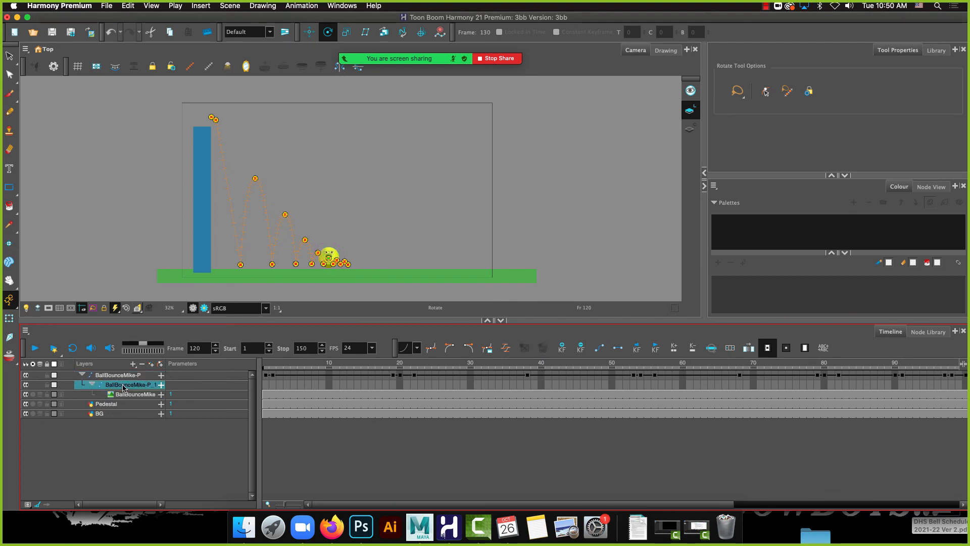
click(129, 397)
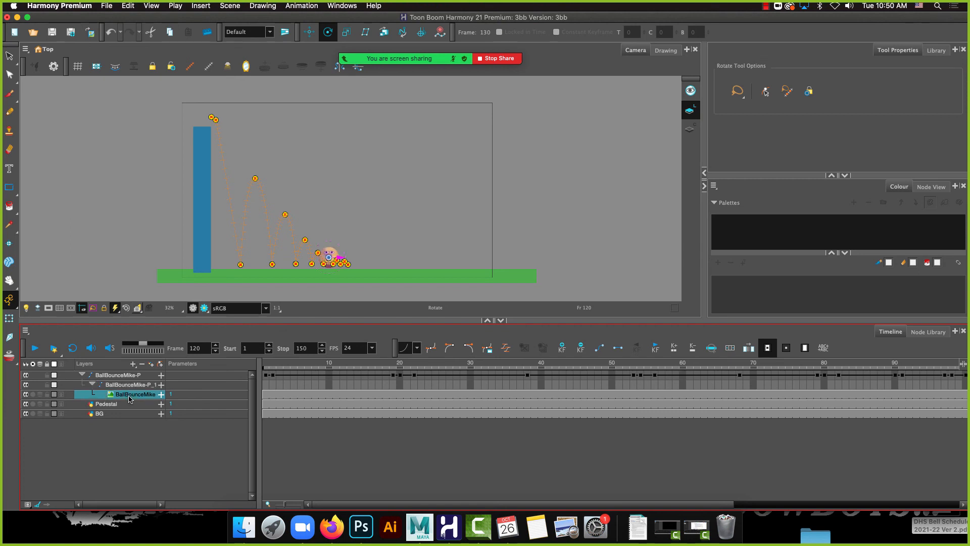
click(124, 386)
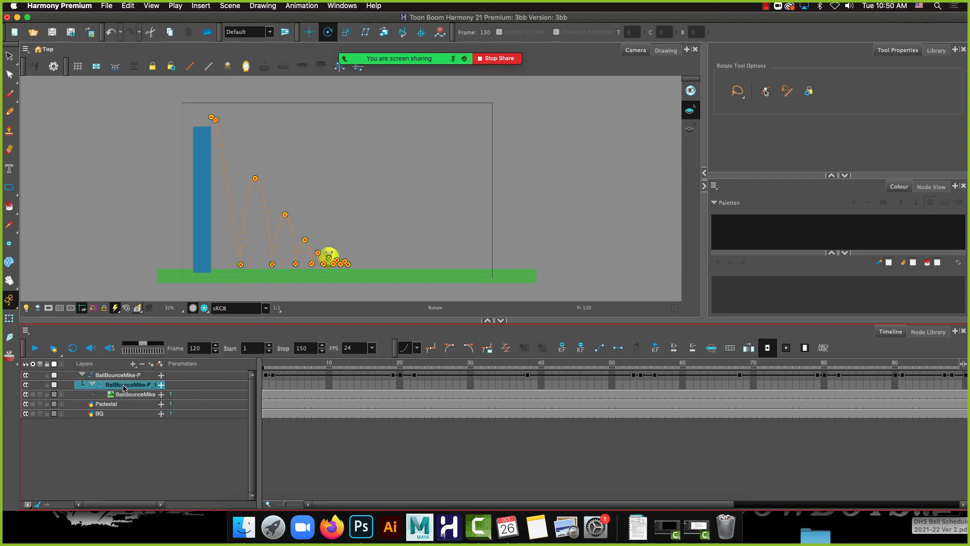
double_click(125, 386)
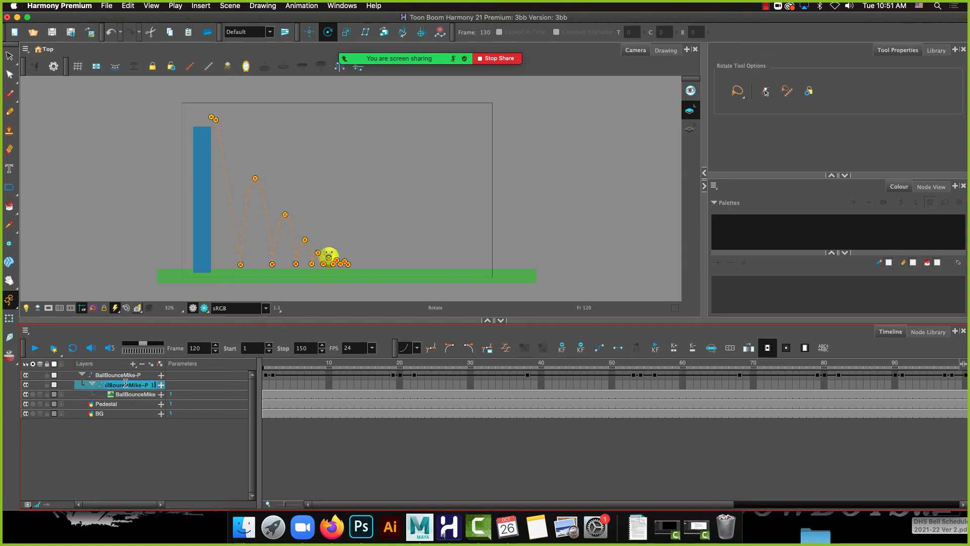
text(ROTATION)
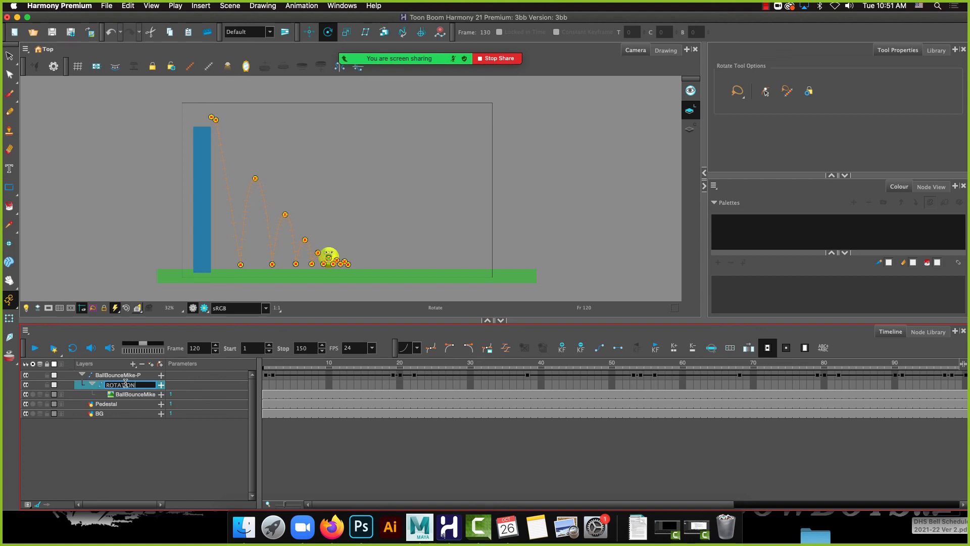
key(Return)
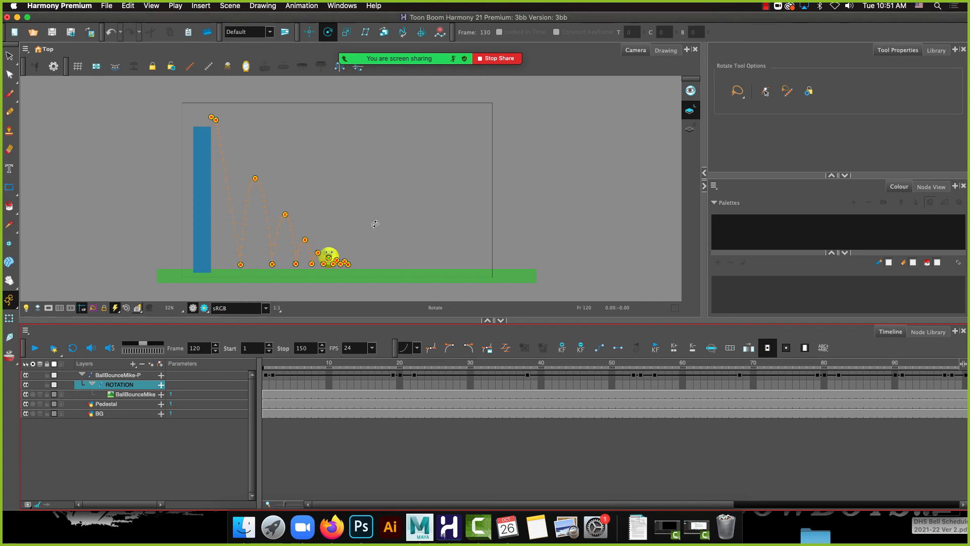
Keyframe the ROTATION peg at frame 1, and at frame 142 move its pivot onto the ball's centre
click(268, 389)
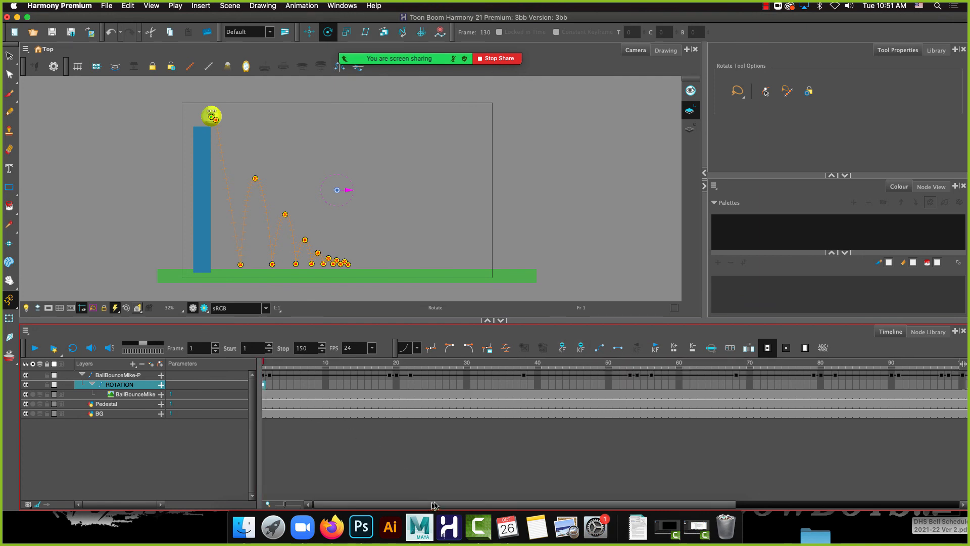
drag(431, 505, 728, 490)
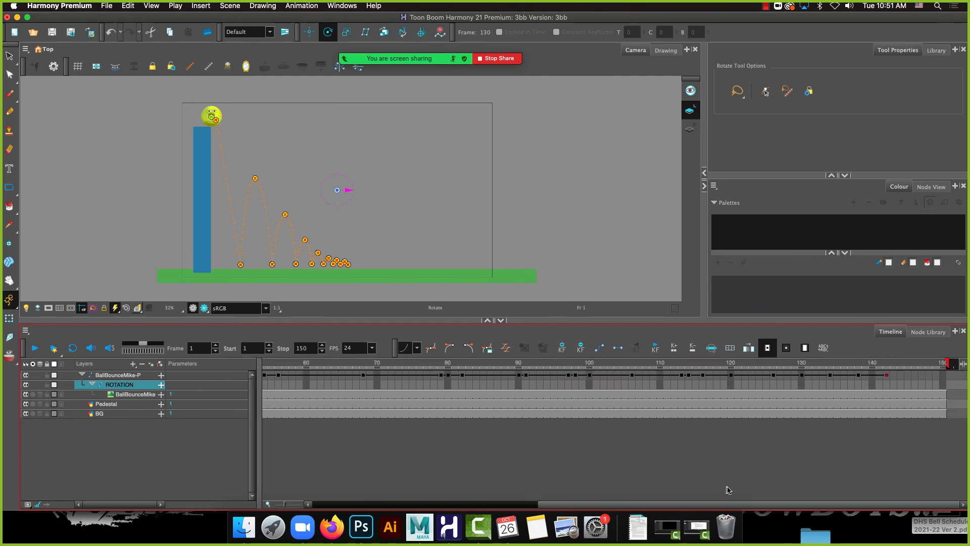
click(887, 385)
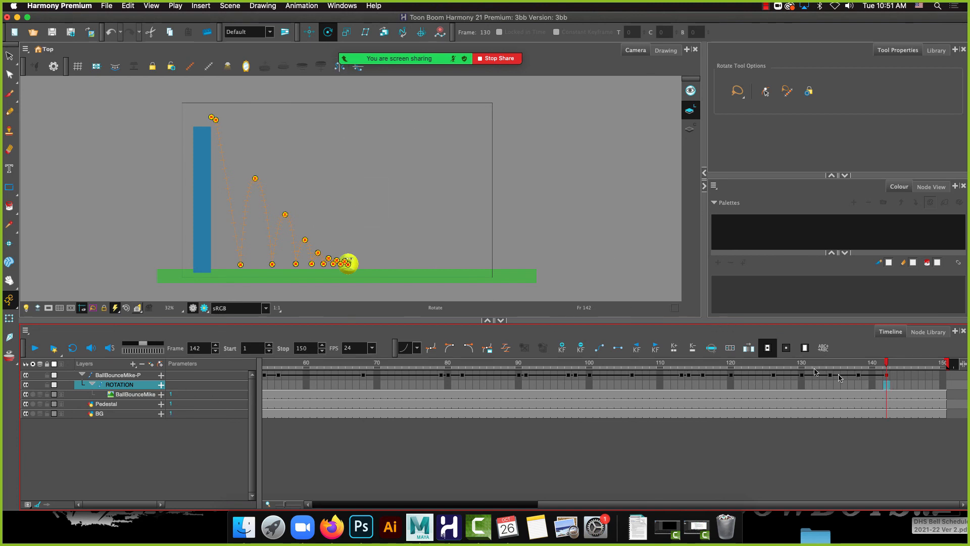
click(309, 32)
click(328, 33)
mouse_move(427, 234)
mouse_down()
mouse_move(419, 264)
mouse_move(413, 230)
mouse_up()
scroll(412, 230, down, 2)
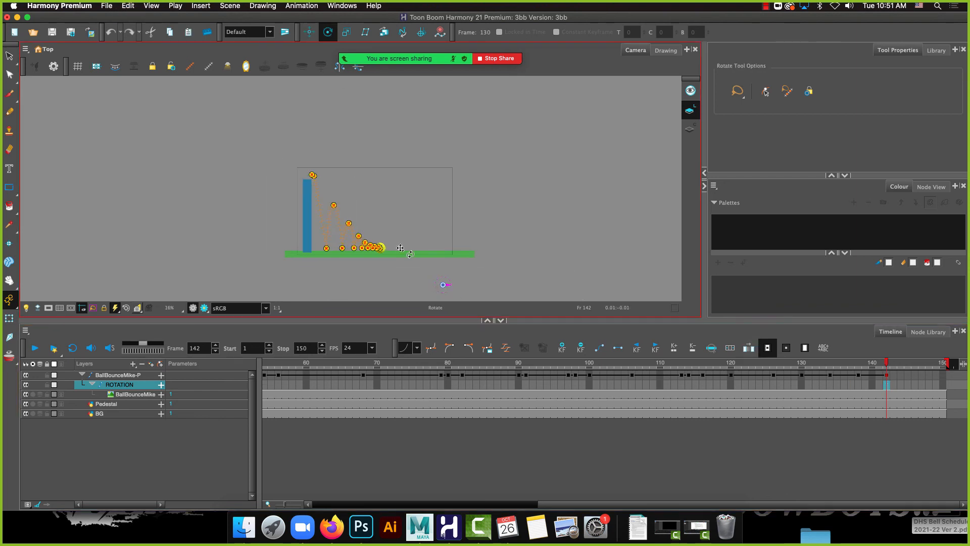
scroll(389, 255, up, 6)
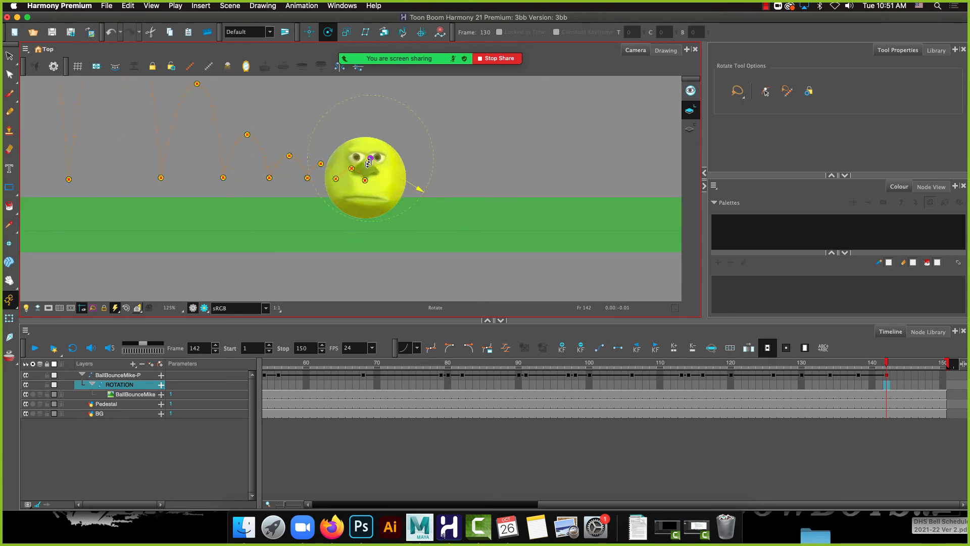
drag(370, 169, 364, 180)
At frame 142, spin the ROTATION peg clockwise through nearly three turns, to Angle_z about -1059.28
drag(387, 223, 507, 281)
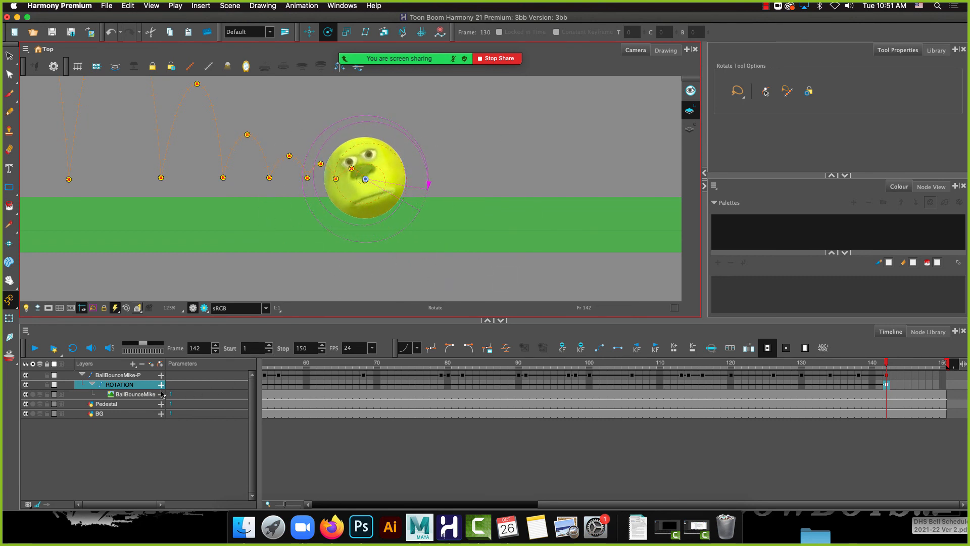
click(161, 385)
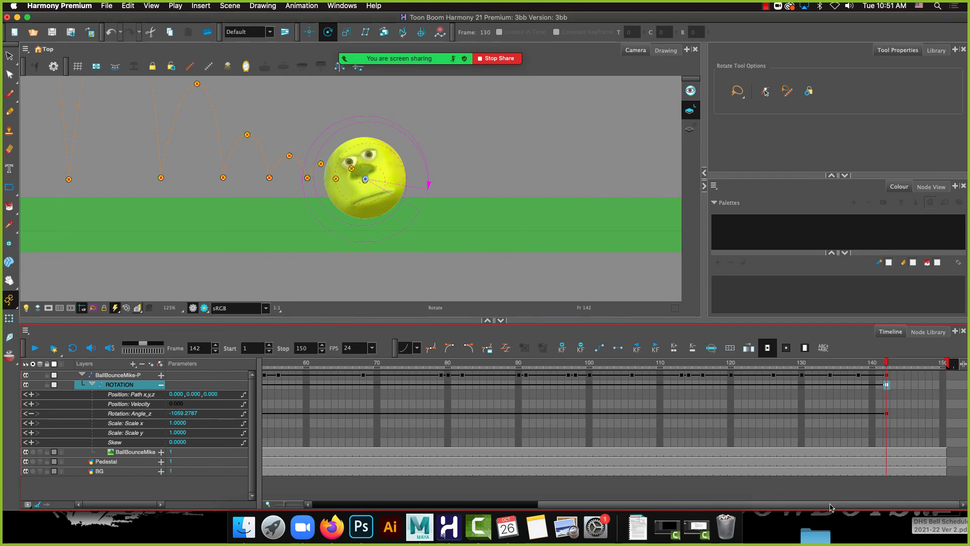
Apply the last of the ease curve presets to the ROTATION peg's Angle_z keyframe at frame 1, and collapse the peg's parameters
scroll(804, 508, left, 1)
drag(804, 508, 583, 508)
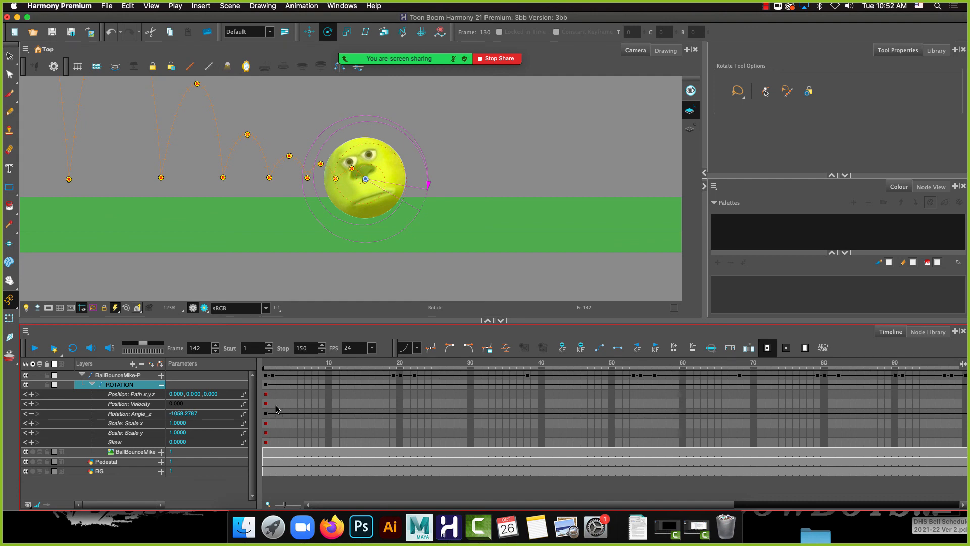
click(267, 415)
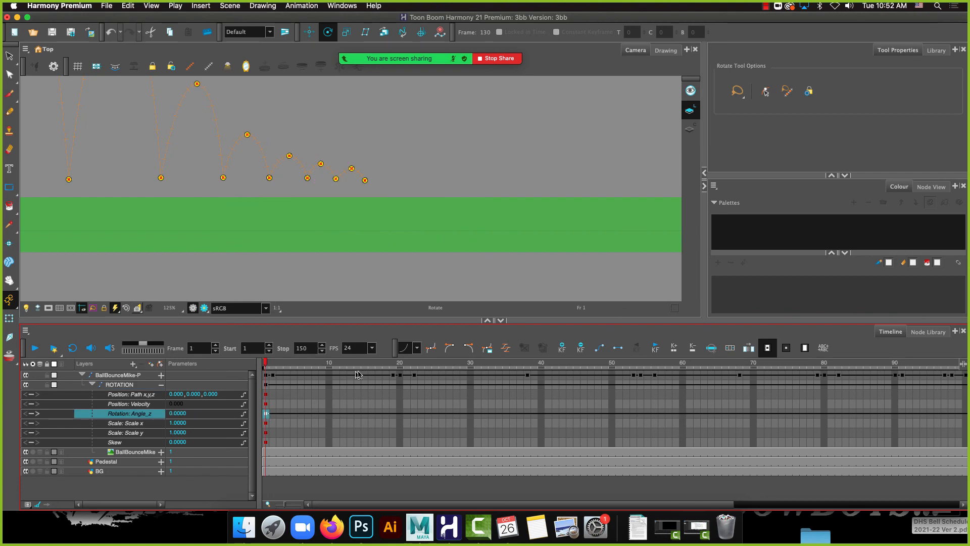
click(416, 349)
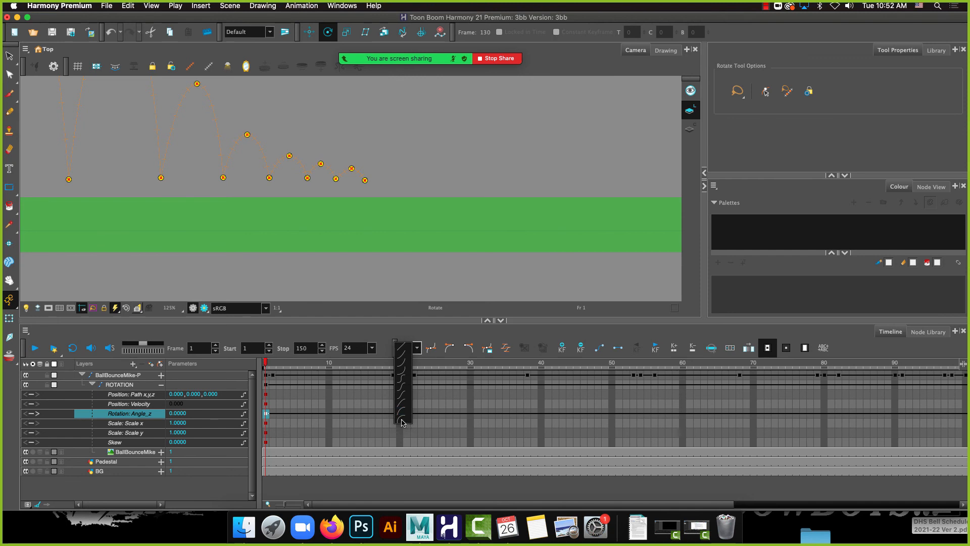
click(404, 420)
scroll(347, 207, down, 5)
drag(241, 155, 302, 237)
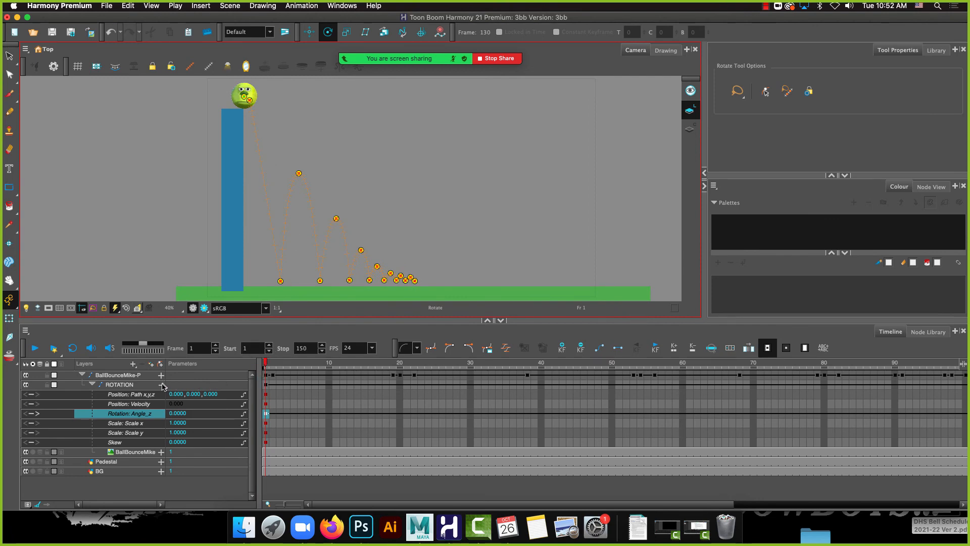
click(162, 385)
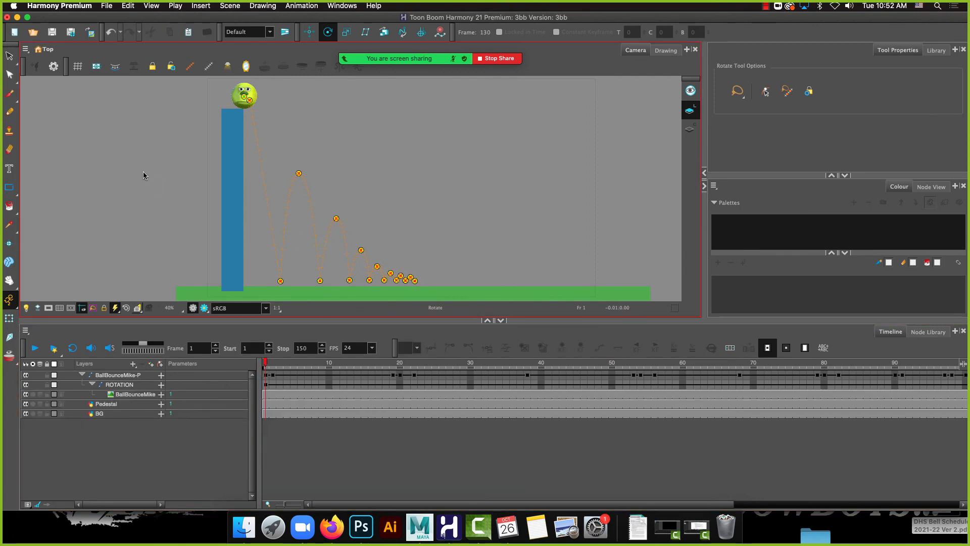
Hide all controls in the camera view and play the bounce animation from frame 1
click(151, 6)
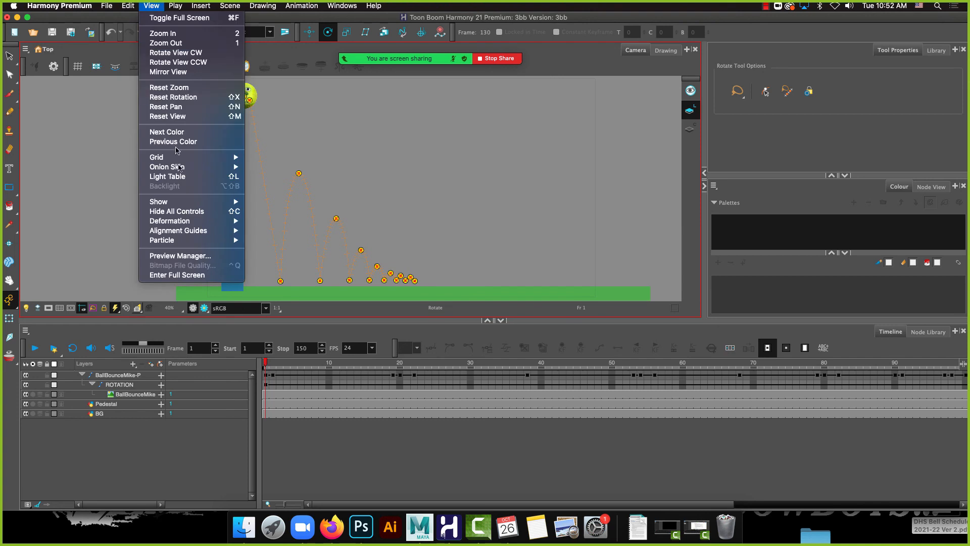
click(196, 216)
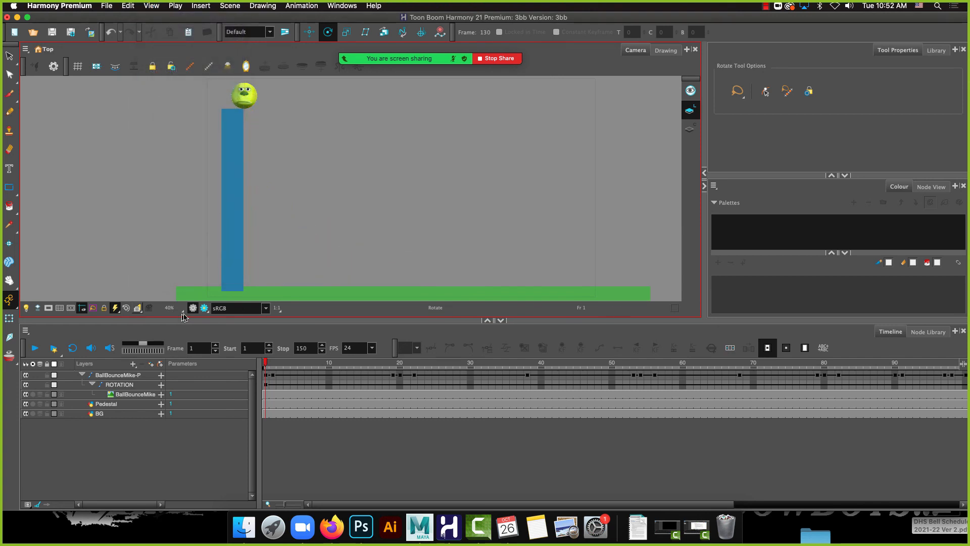
click(40, 349)
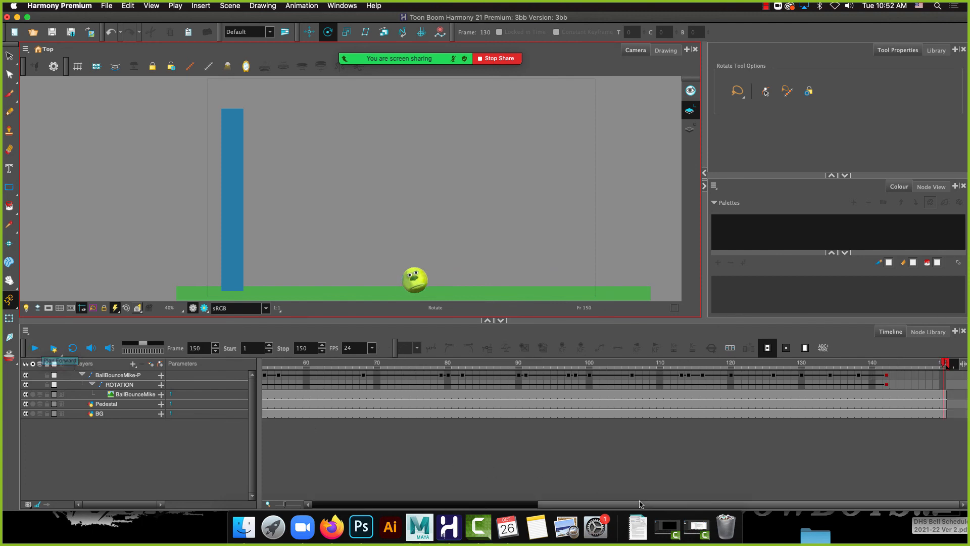
At frame 142, set the ROTATION peg's Angle_z to -1000, and rotate the peg by hand to about -854.79
click(887, 385)
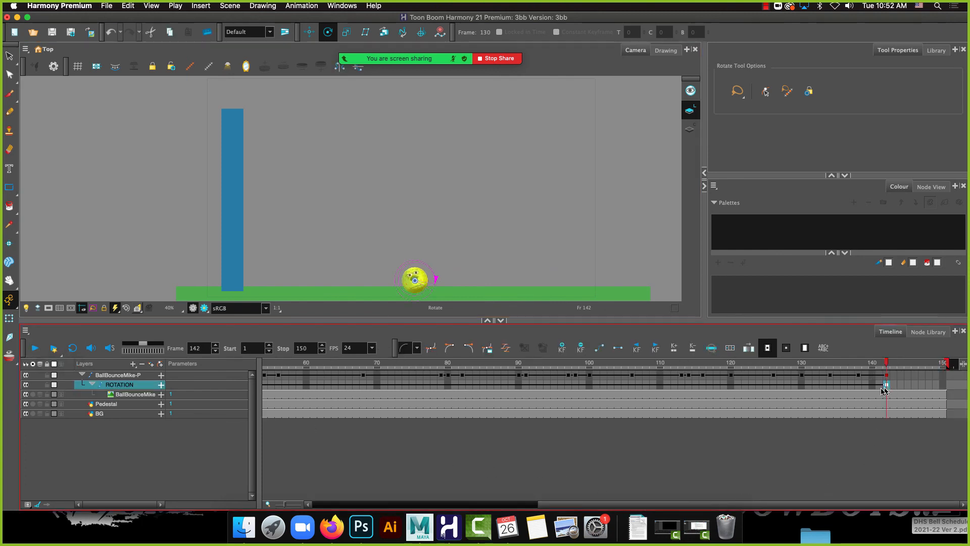
click(160, 385)
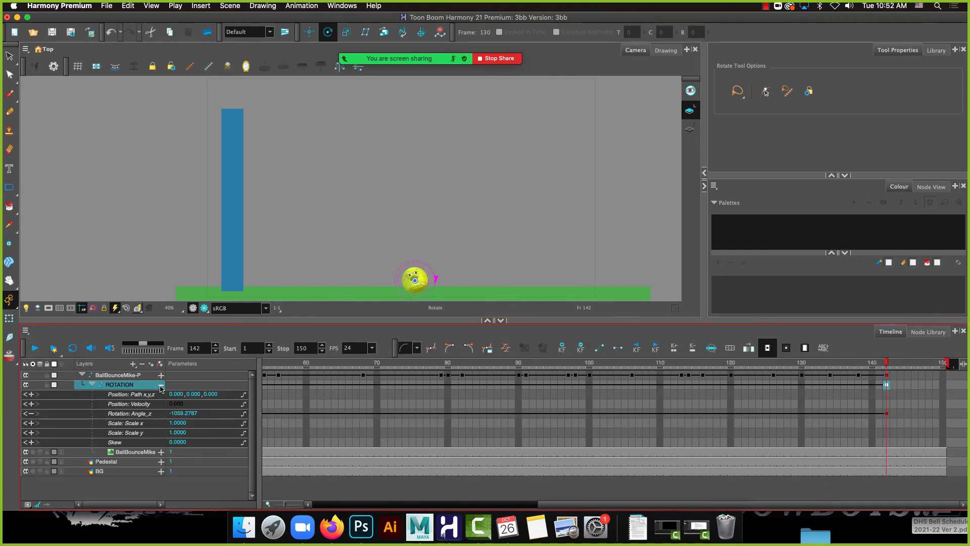
click(189, 416)
text(-1000)
key(Return)
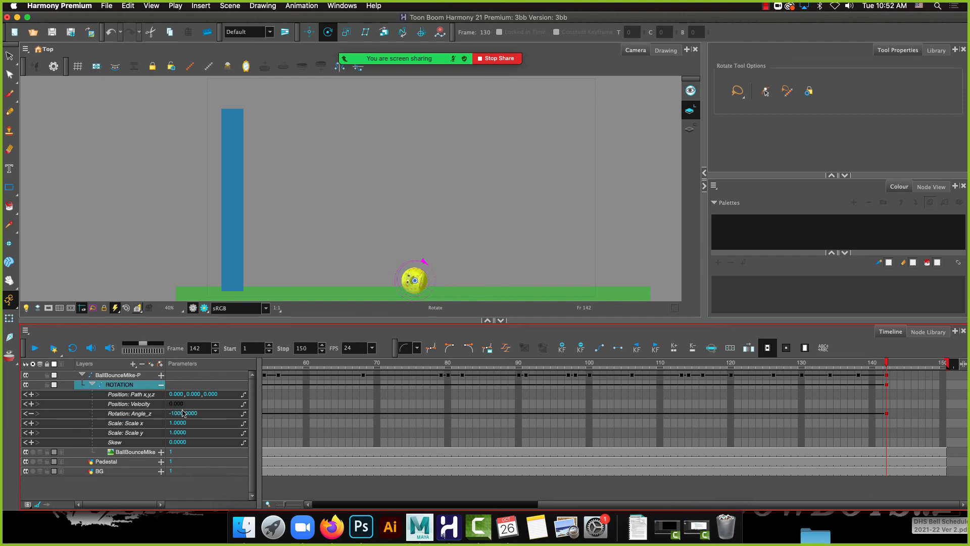
click(185, 414)
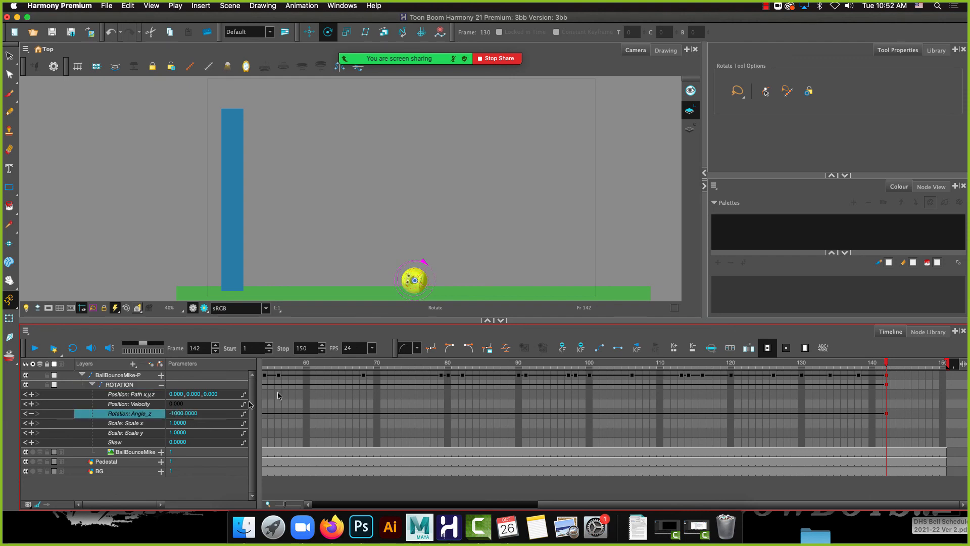
drag(426, 257, 398, 288)
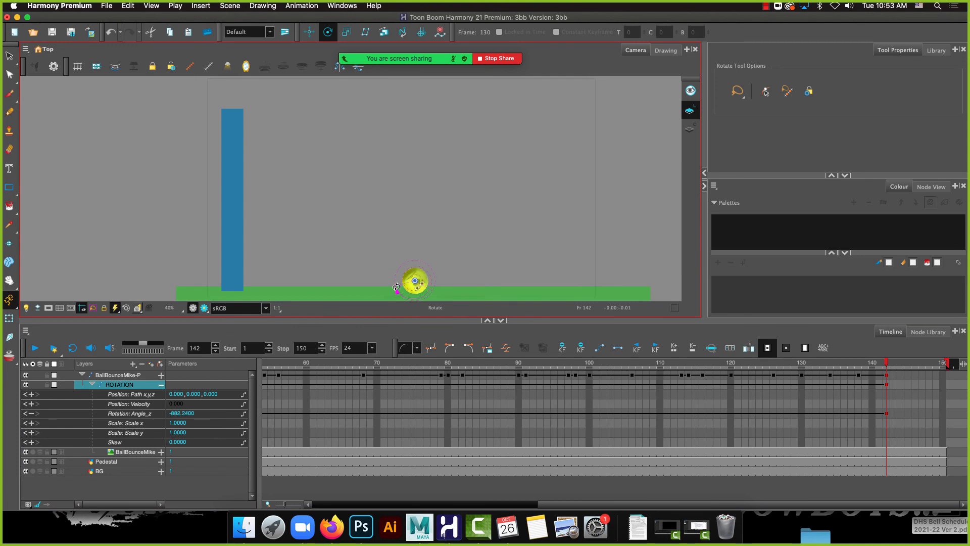
Collapse the ROTATION peg's parameters and play the animation from frame 1 to check the reduced spin
drag(637, 504, 301, 504)
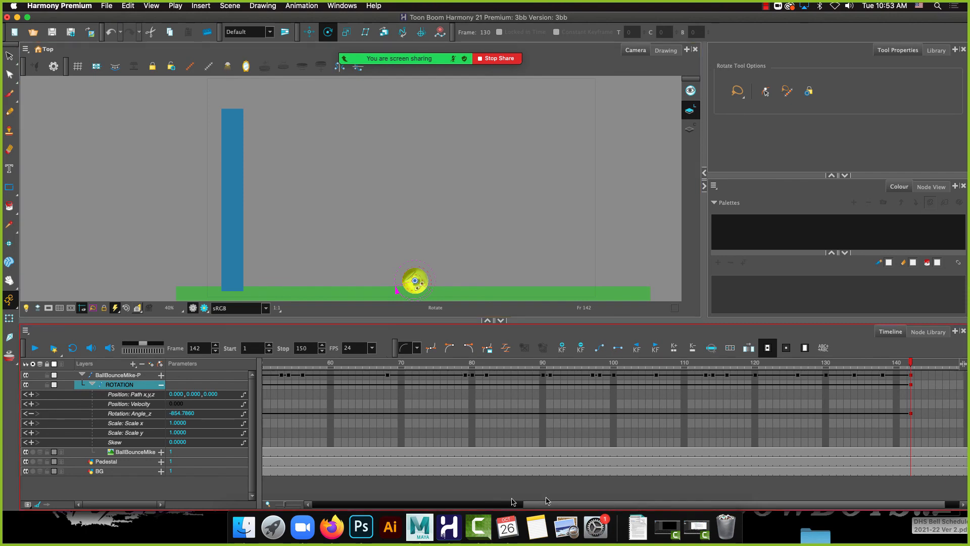
click(265, 366)
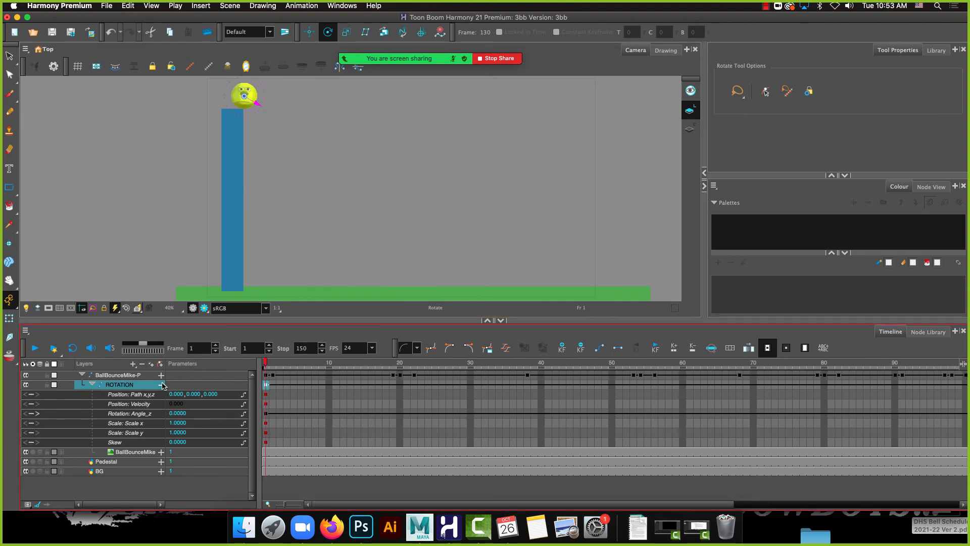
click(160, 385)
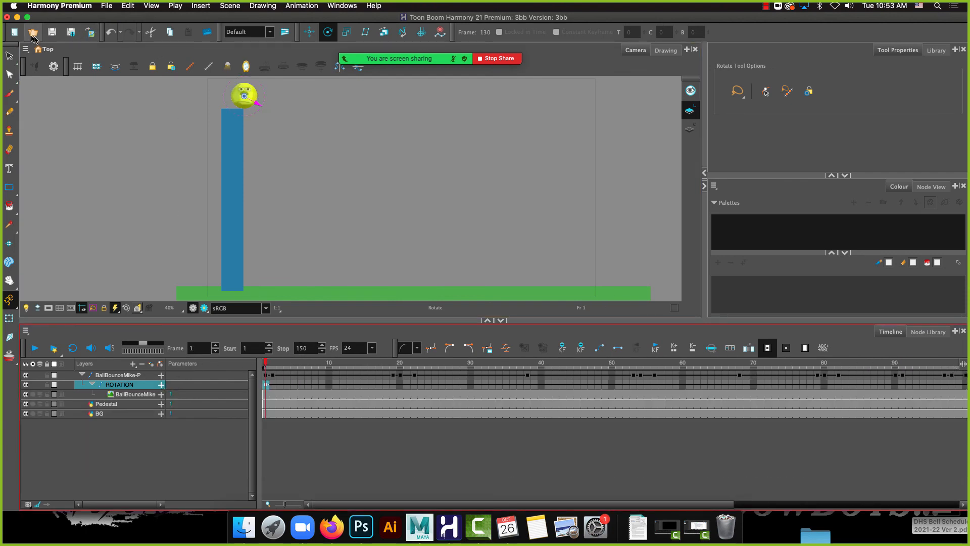
click(38, 353)
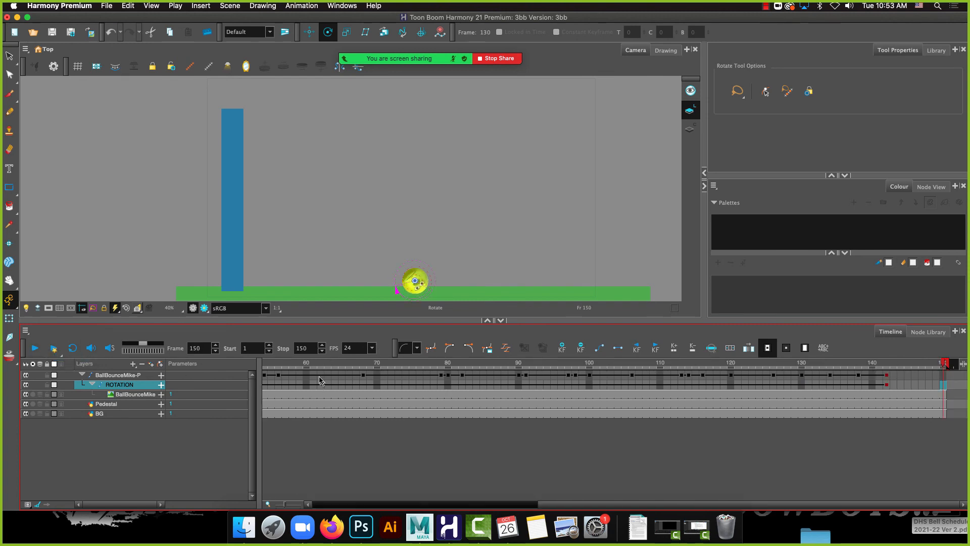
Deselect the ROTATION peg and replay the animation from frame 1
drag(561, 503, 339, 471)
drag(399, 362, 221, 365)
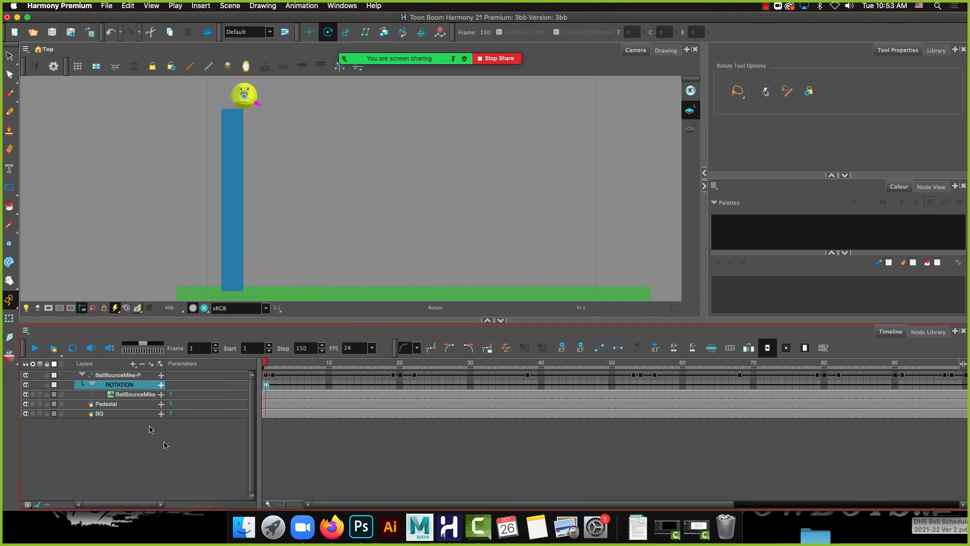
click(302, 454)
click(36, 348)
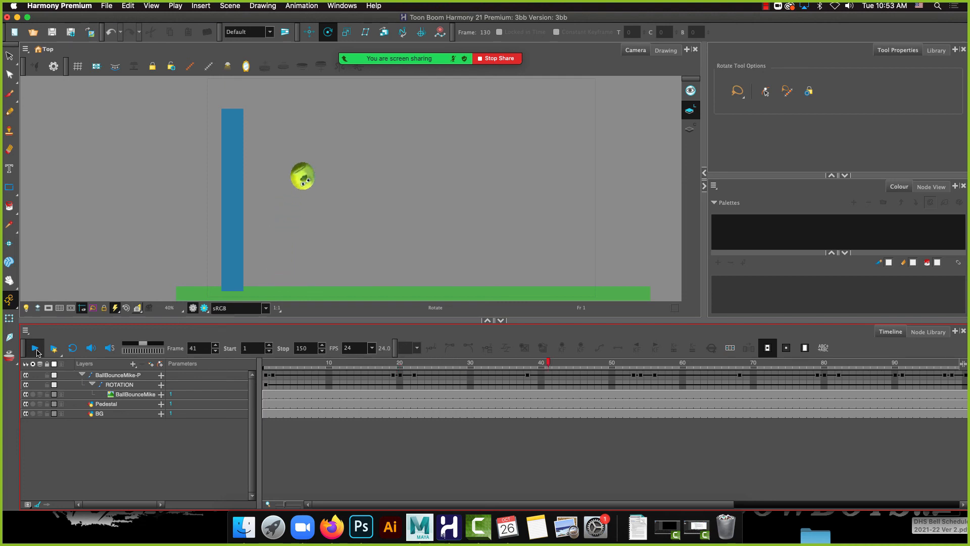